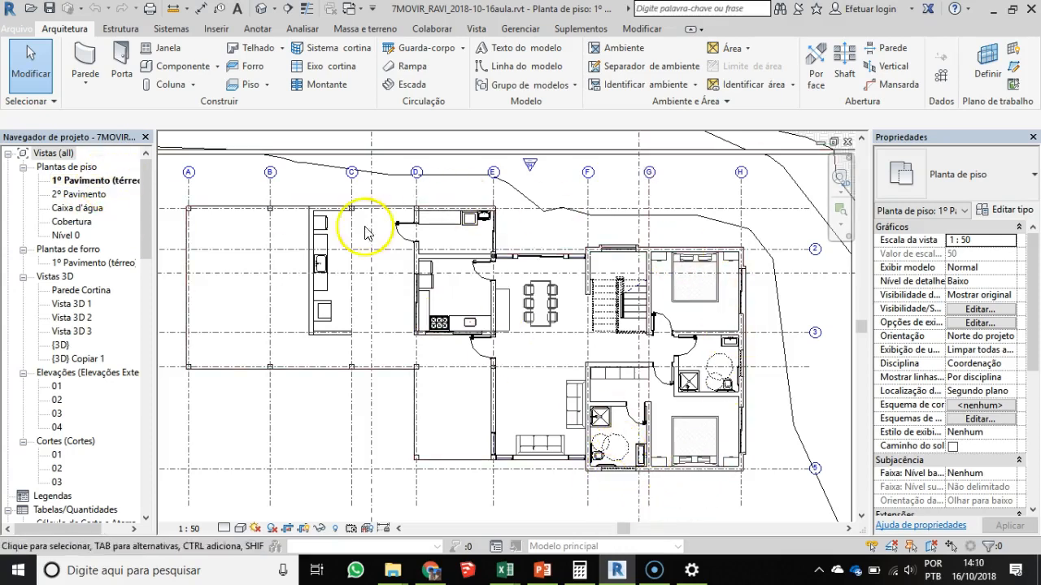
{"action": "scroll", "coordinate": [573, 403], "scroll_direction": "up", "scroll_amount": 2}
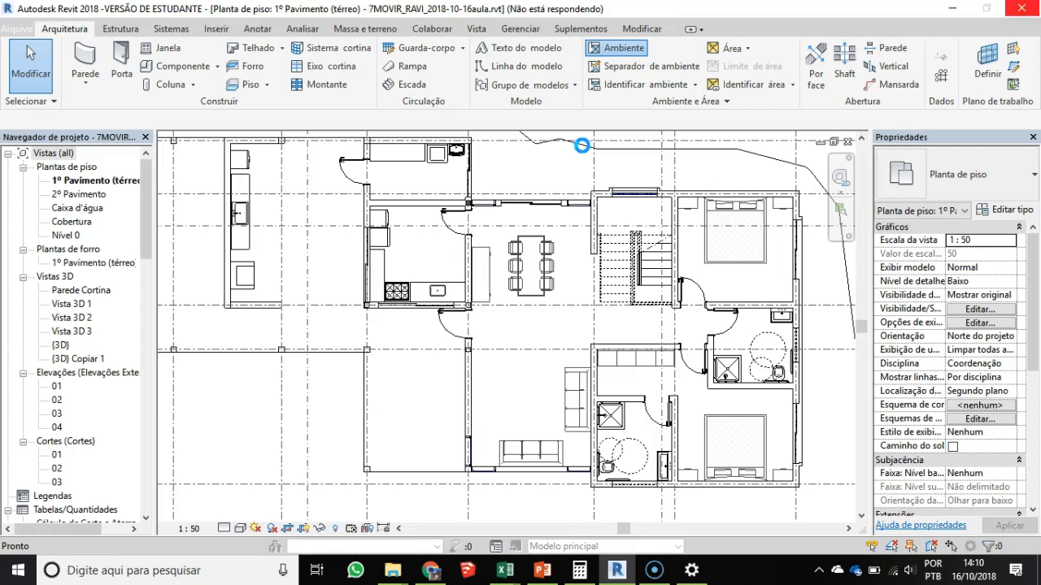
{"action": "left_click", "coordinate": [472, 296]}
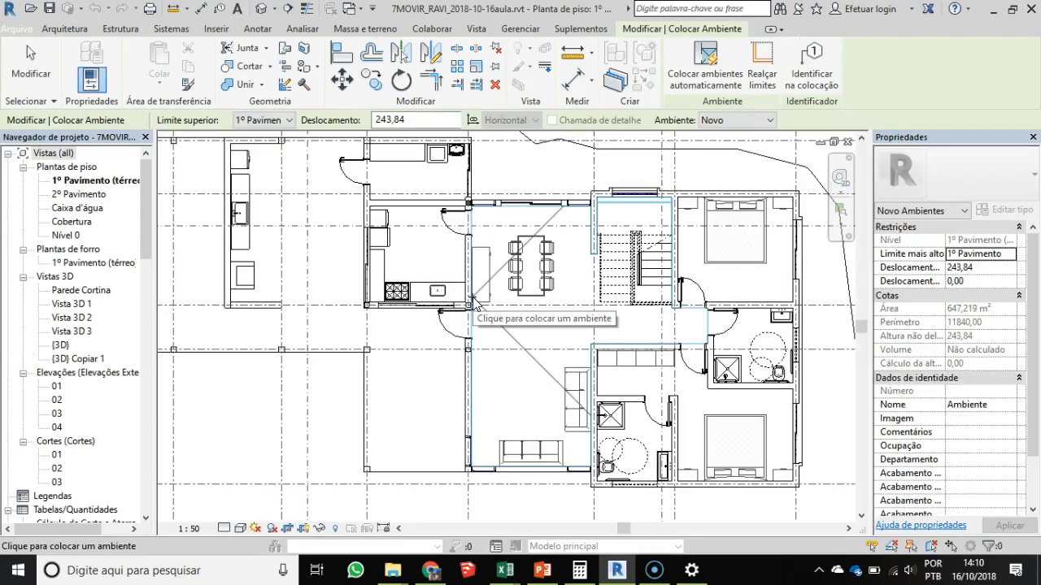
{"action": "left_click", "coordinate": [510, 325]}
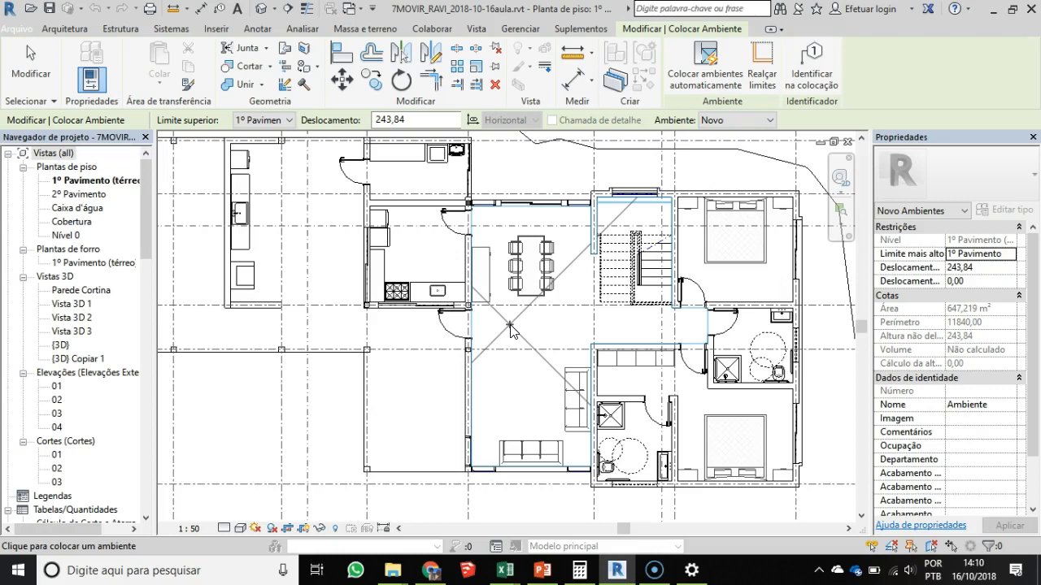
{"action": "left_click", "coordinate": [510, 326]}
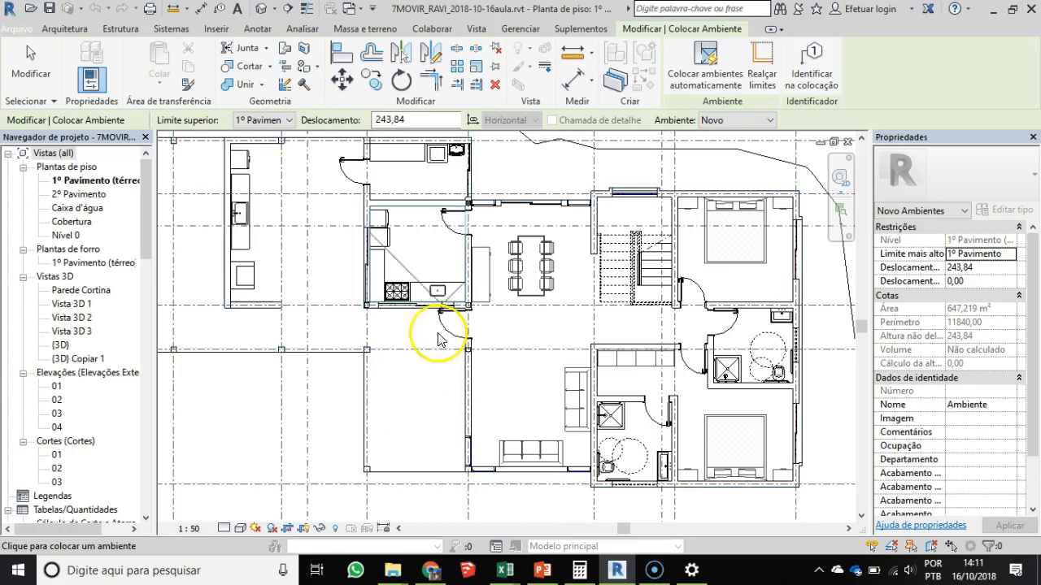
{"action": "left_click", "coordinate": [75, 28]}
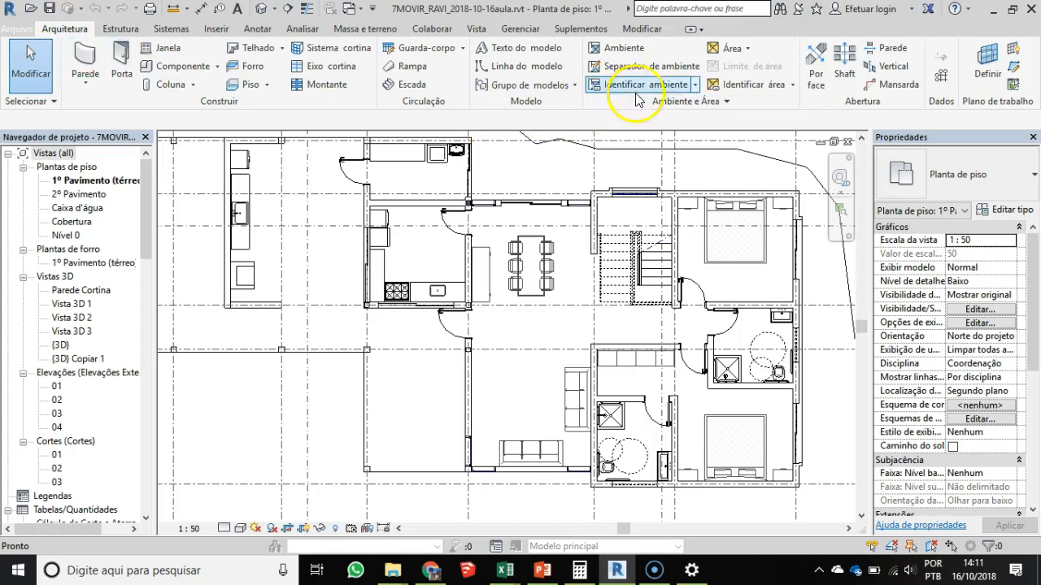
- Place a new room in the double bedroom beside the staircase, north of the bathroom
{"action": "left_click", "coordinate": [624, 48]}
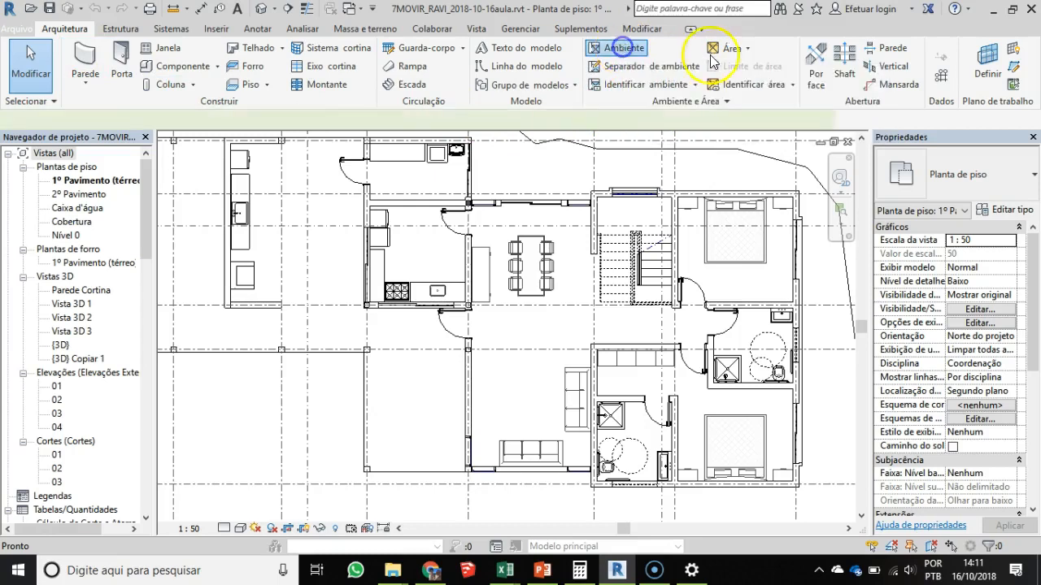
{"action": "scroll", "coordinate": [737, 279], "scroll_direction": "up", "scroll_amount": 3}
{"action": "middle_click_drag", "start_coordinate": [770, 234], "coordinate": [493, 326]}
{"action": "scroll", "coordinate": [494, 326], "scroll_direction": "up", "scroll_amount": 2}
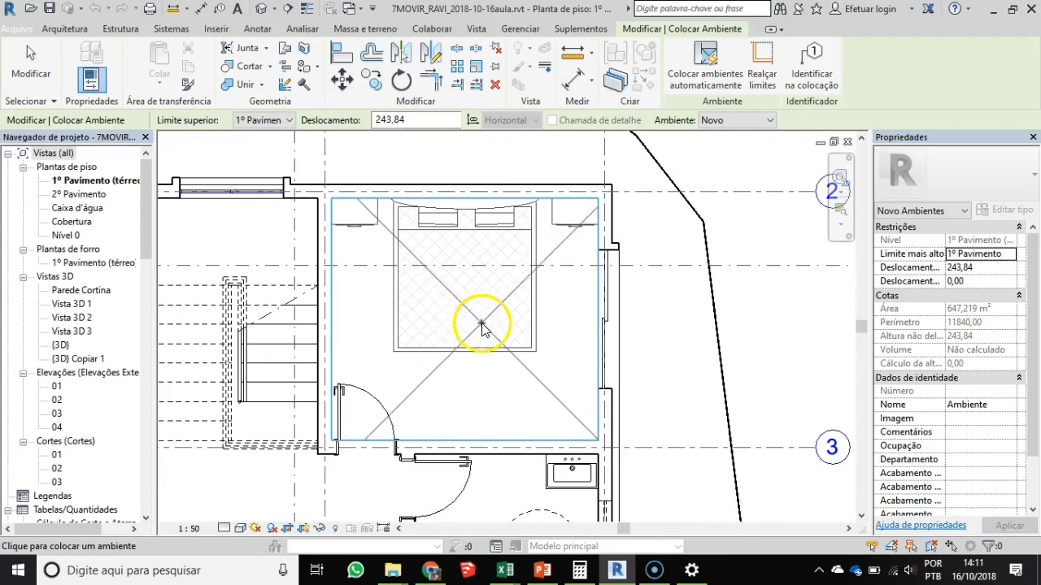
{"action": "scroll", "coordinate": [479, 325], "scroll_direction": "up", "scroll_amount": 1}
{"action": "middle_click_drag", "start_coordinate": [480, 335], "coordinate": [495, 345]}
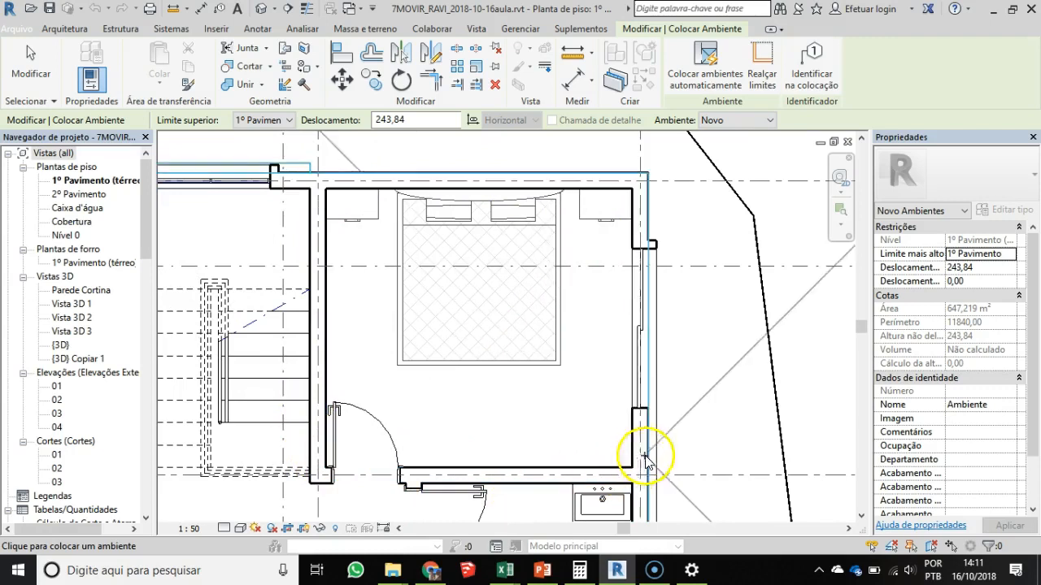
{"action": "left_click", "coordinate": [484, 327]}
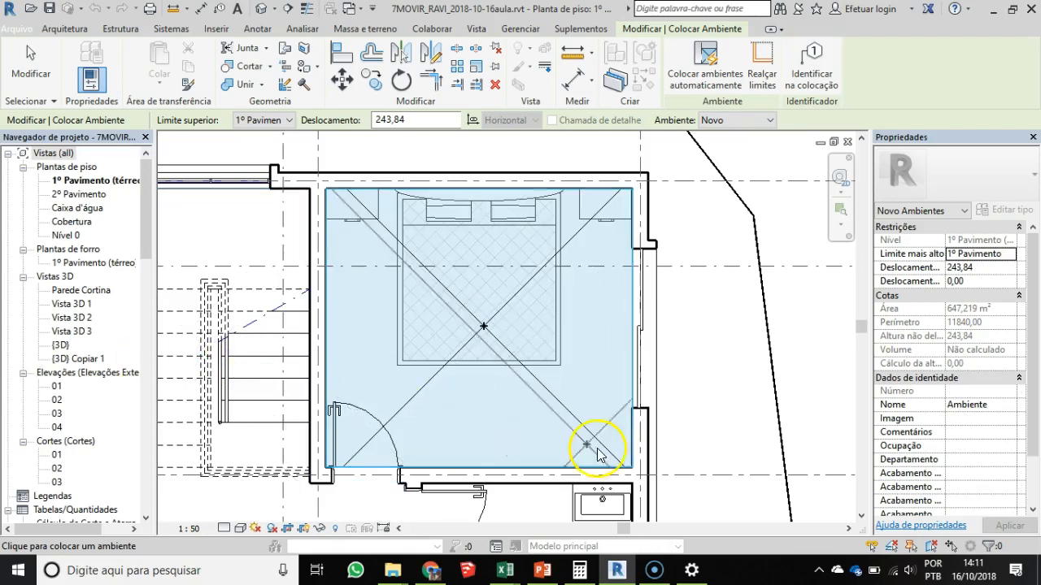
{"action": "key", "text": "Escape"}
{"action": "key", "text": "Escape"}
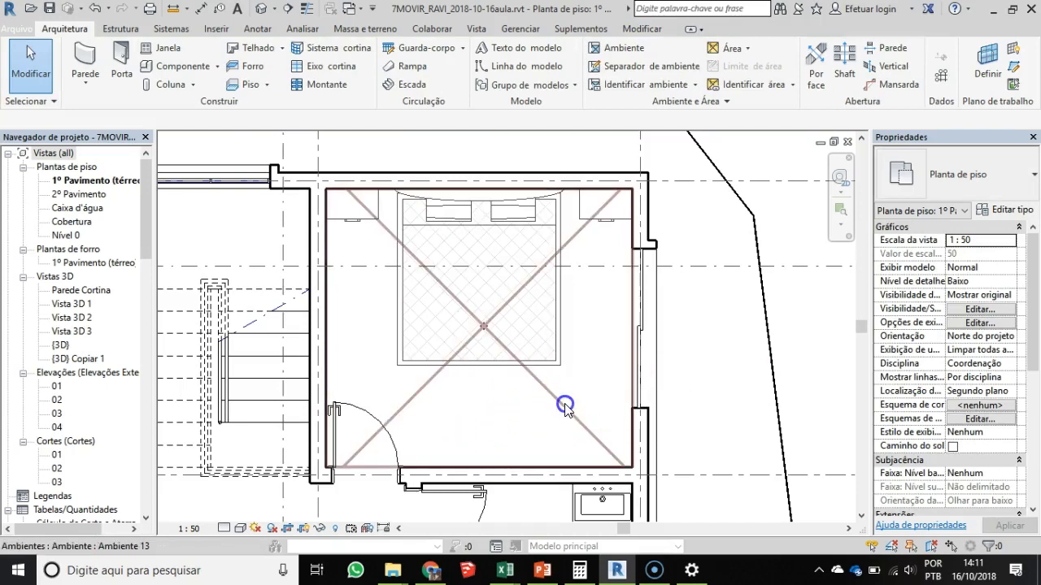
- Select the new bedroom room element and examine its area, perimeter, number and name properties
{"action": "left_click", "coordinate": [565, 404]}
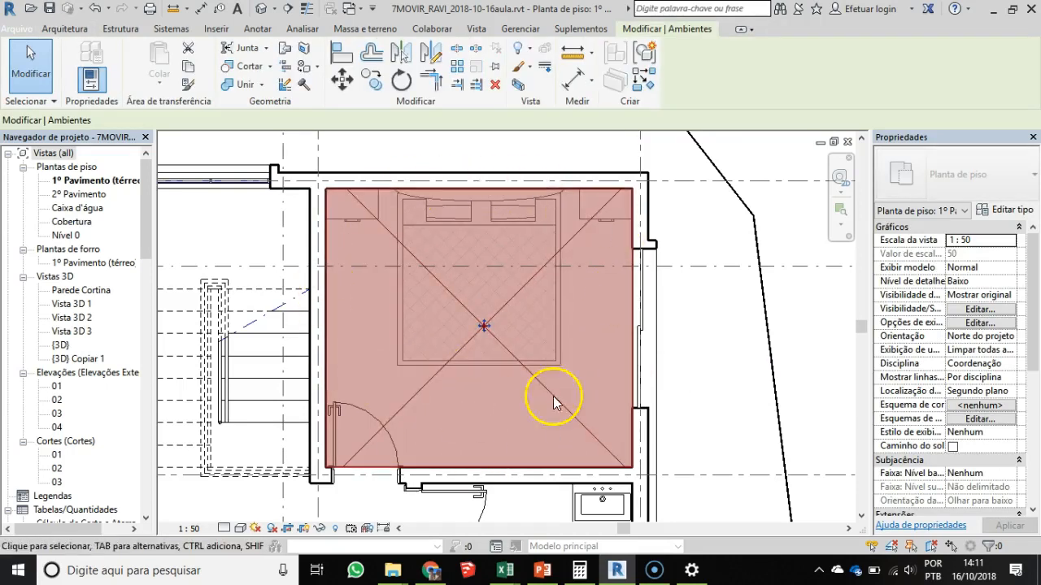
{"action": "left_click", "coordinate": [720, 355]}
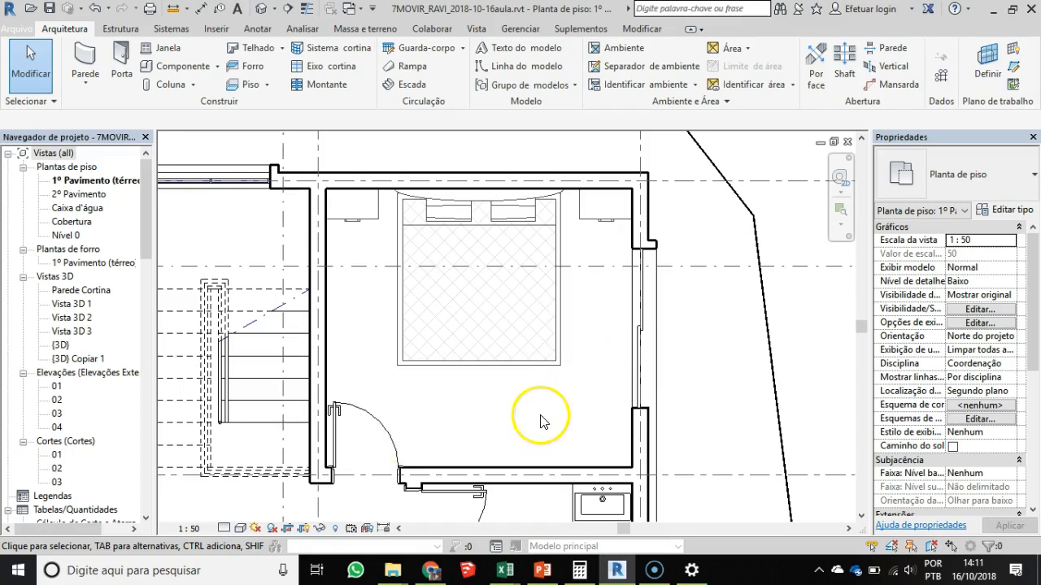
{"action": "left_click", "coordinate": [551, 390]}
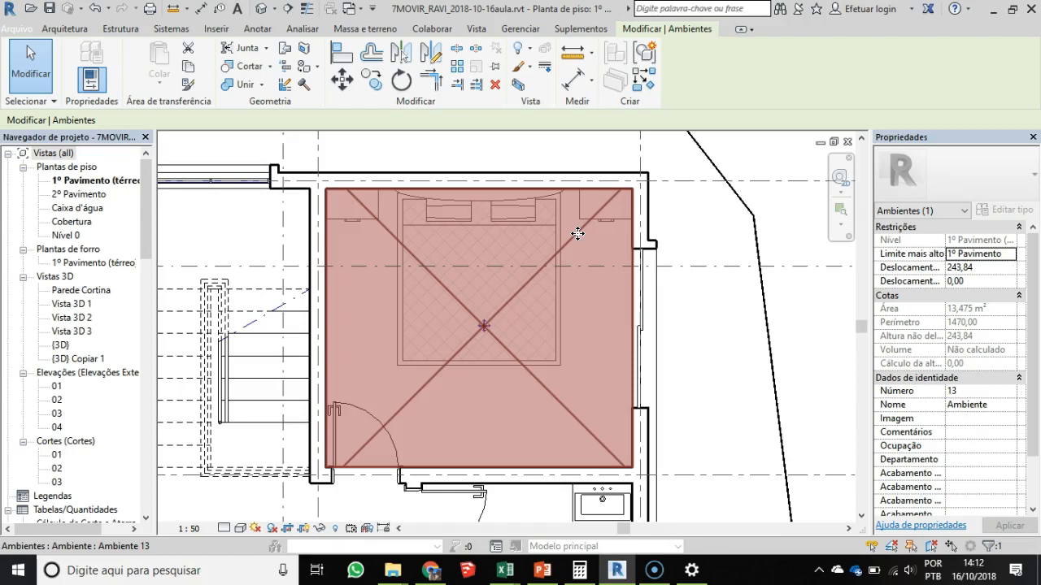
{"action": "left_click", "coordinate": [479, 236]}
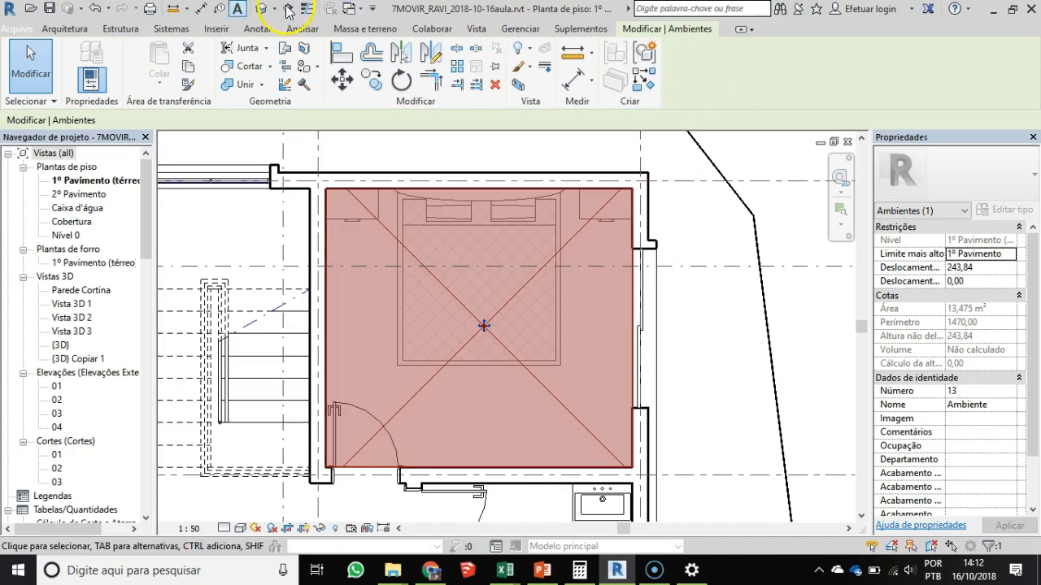
- Try to tag the bedroom's room with the Room Tag tool
{"action": "left_click", "coordinate": [55, 29]}
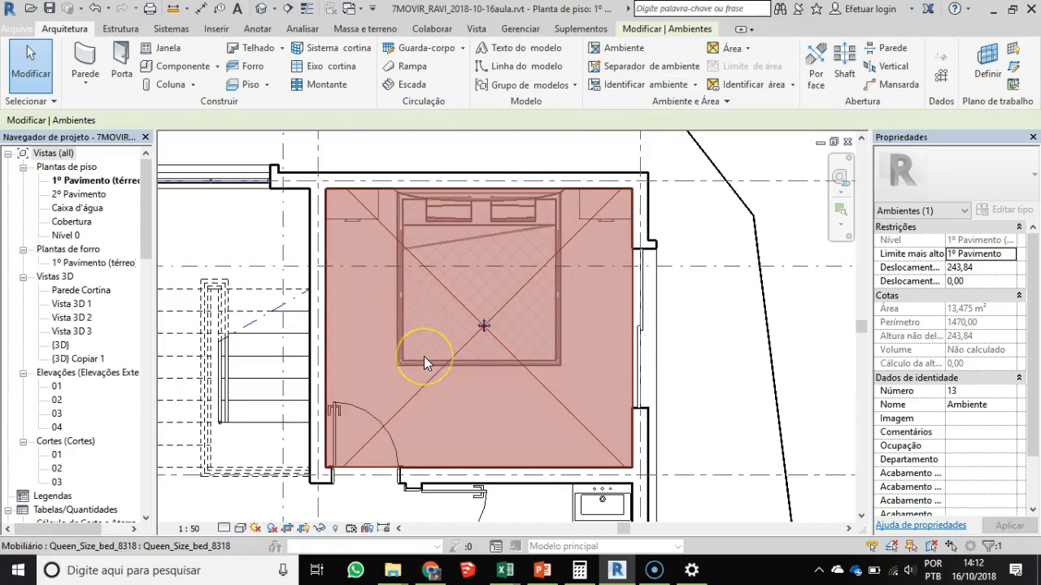
{"action": "left_click", "coordinate": [631, 84]}
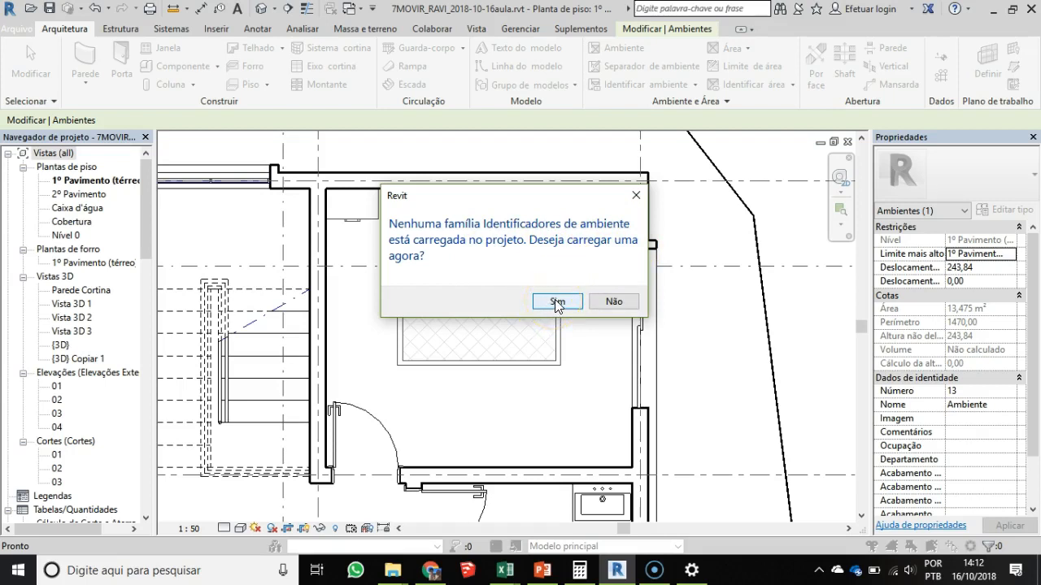
{"action": "key", "text": "Escape"}
{"action": "key", "text": "Escape"}
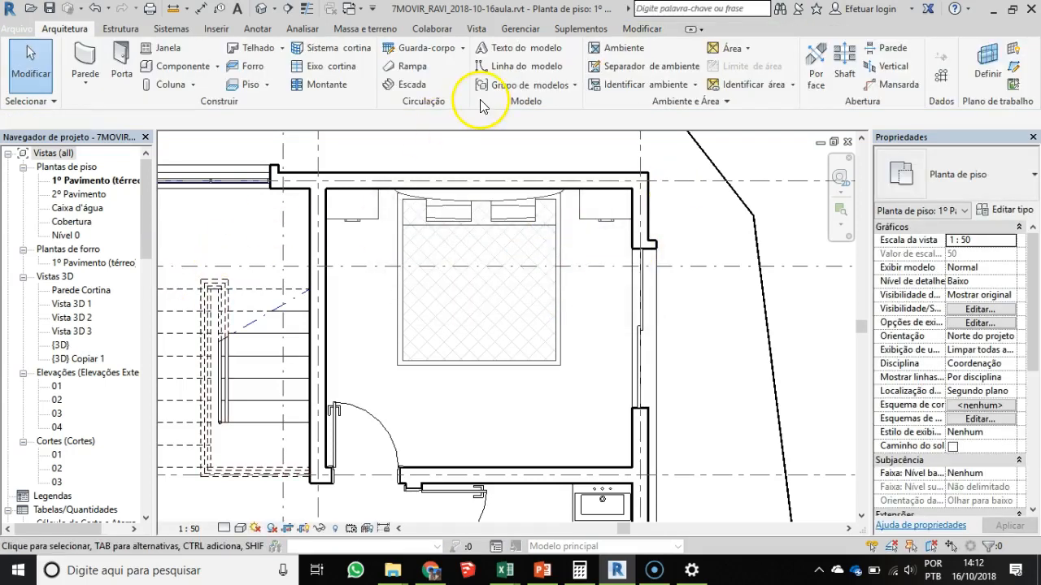
- Restart the Room tool and try to enable Tag on Placement for new rooms
{"action": "scroll", "coordinate": [550, 220], "scroll_direction": "down", "scroll_amount": 1}
{"action": "left_click", "coordinate": [626, 49]}
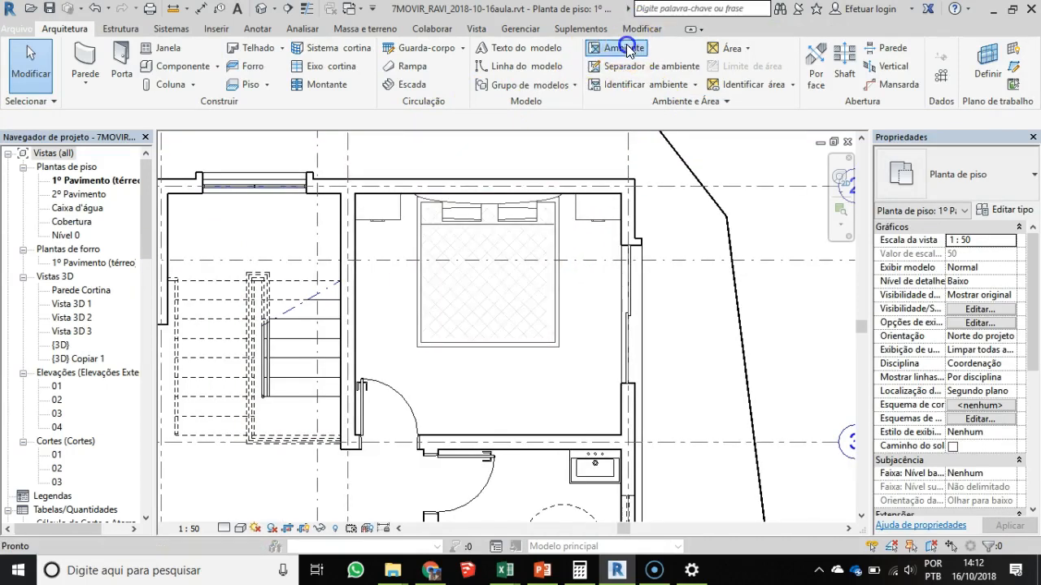
{"action": "middle_click_drag", "start_coordinate": [476, 355], "coordinate": [503, 287]}
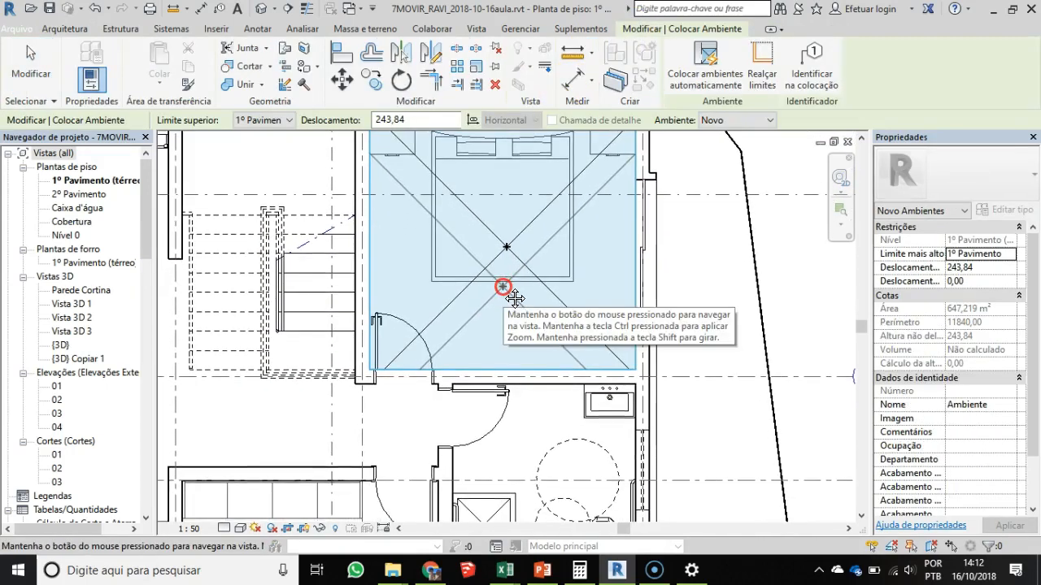
{"action": "left_click", "coordinate": [768, 121]}
{"action": "left_click", "coordinate": [768, 122]}
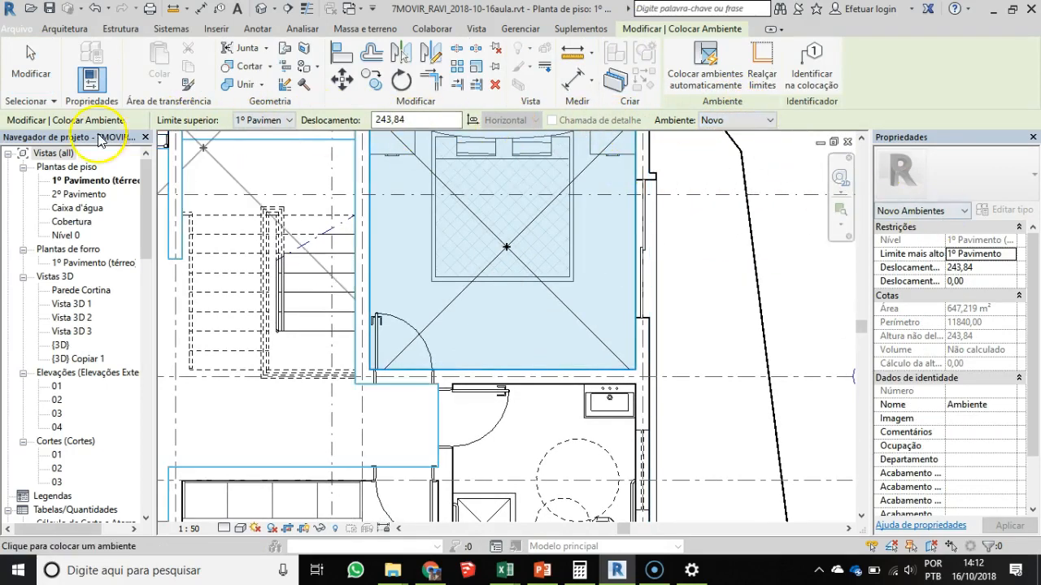
{"action": "left_click", "coordinate": [813, 71]}
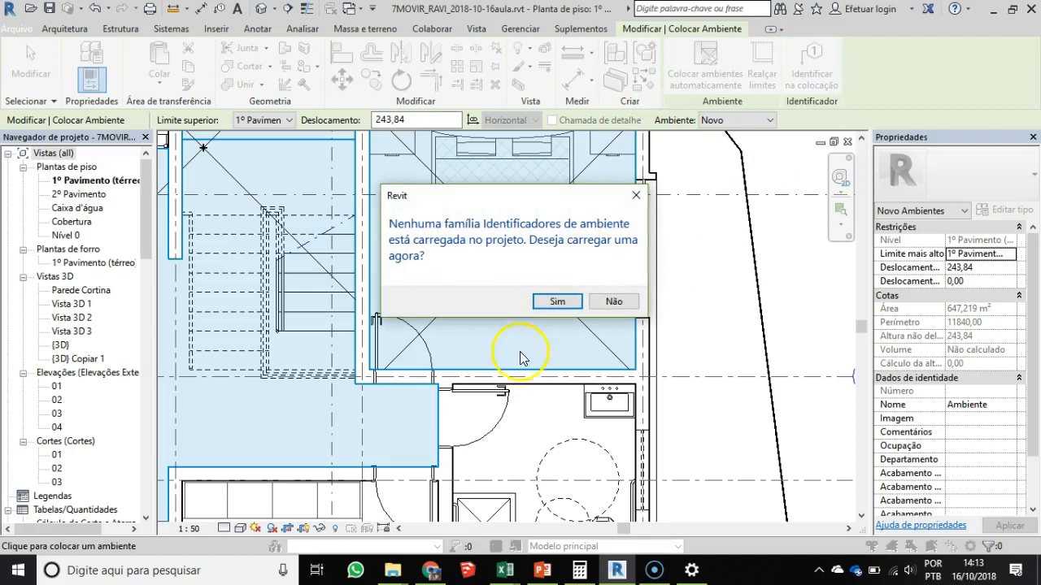
{"action": "key", "text": "Escape"}
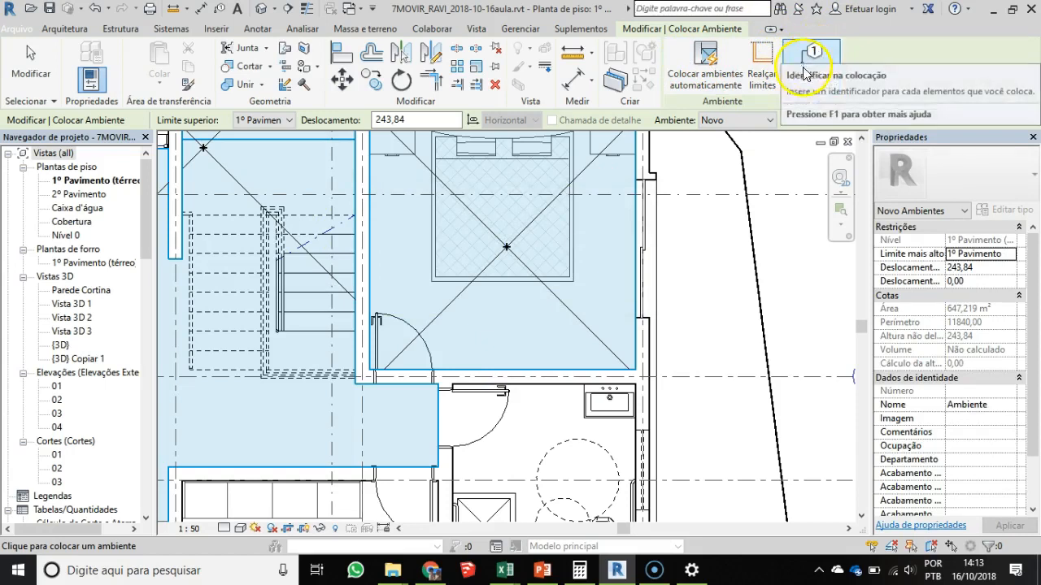
- Enable Tag on Placement for new rooms and agree to load a room tag family
{"action": "scroll", "coordinate": [433, 309], "scroll_direction": "down", "scroll_amount": 2}
{"action": "middle_click_drag", "start_coordinate": [436, 308], "coordinate": [446, 252]}
{"action": "scroll", "coordinate": [478, 313], "scroll_direction": "up", "scroll_amount": 2}
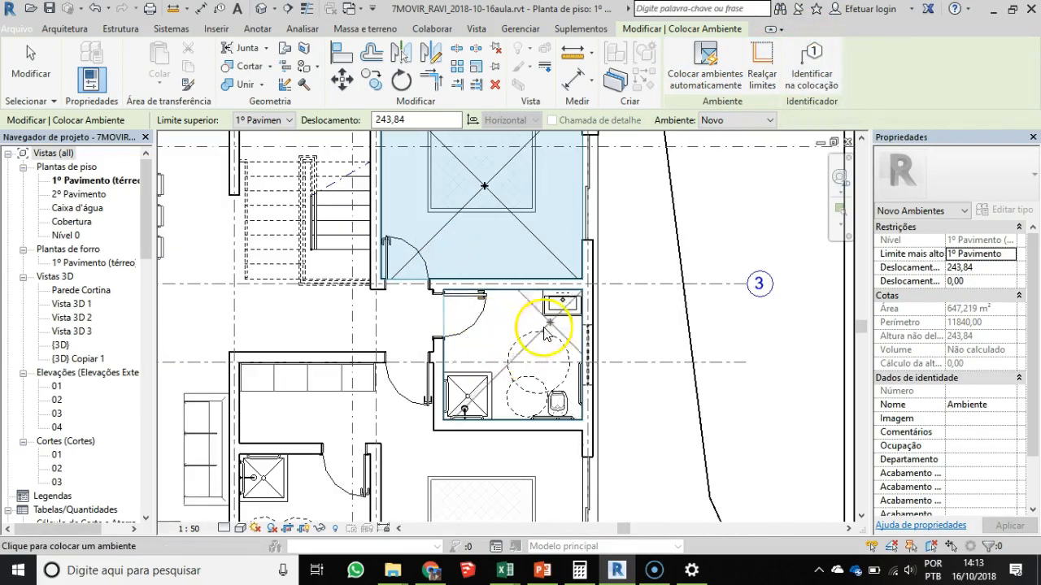
{"action": "left_click", "coordinate": [816, 63]}
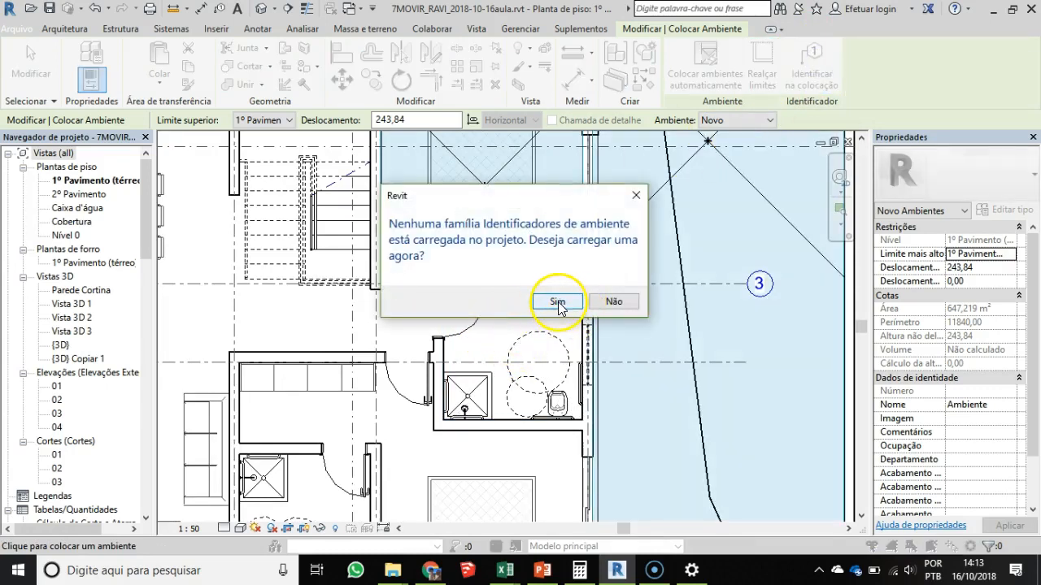
{"action": "left_click", "coordinate": [558, 303]}
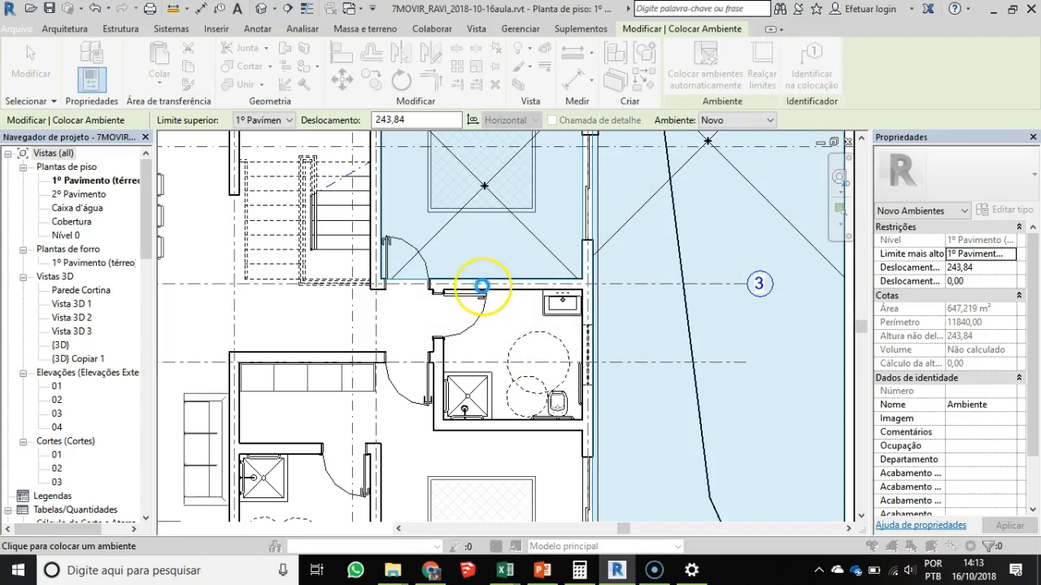
{"action": "left_click", "coordinate": [808, 535]}
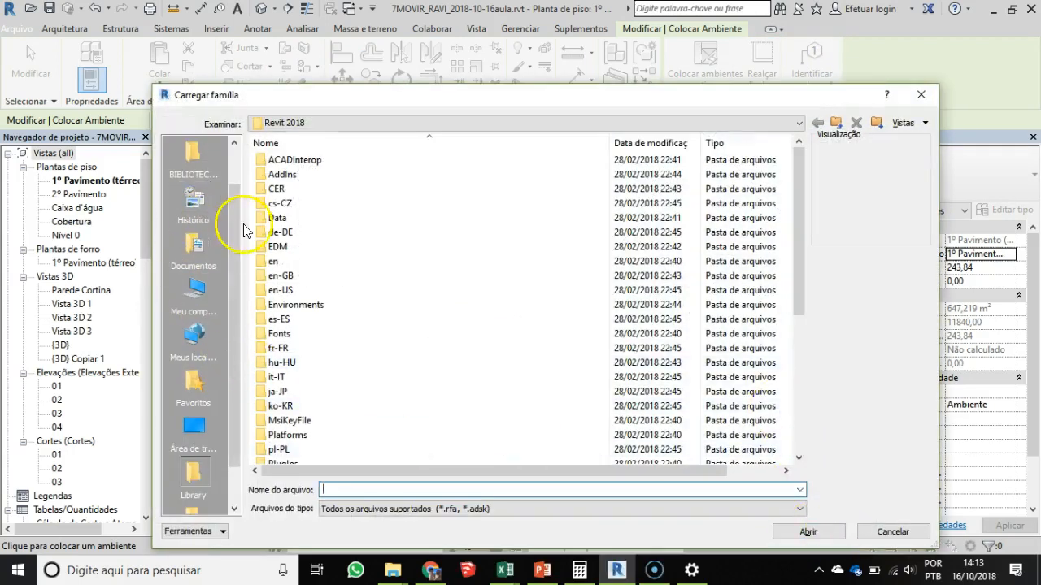
- Browse the BIBLIOTECAS REVIT library to the TAGS folder inside _SIMBOLOGIA E ANOTAÇÕES
{"action": "left_click", "coordinate": [234, 144]}
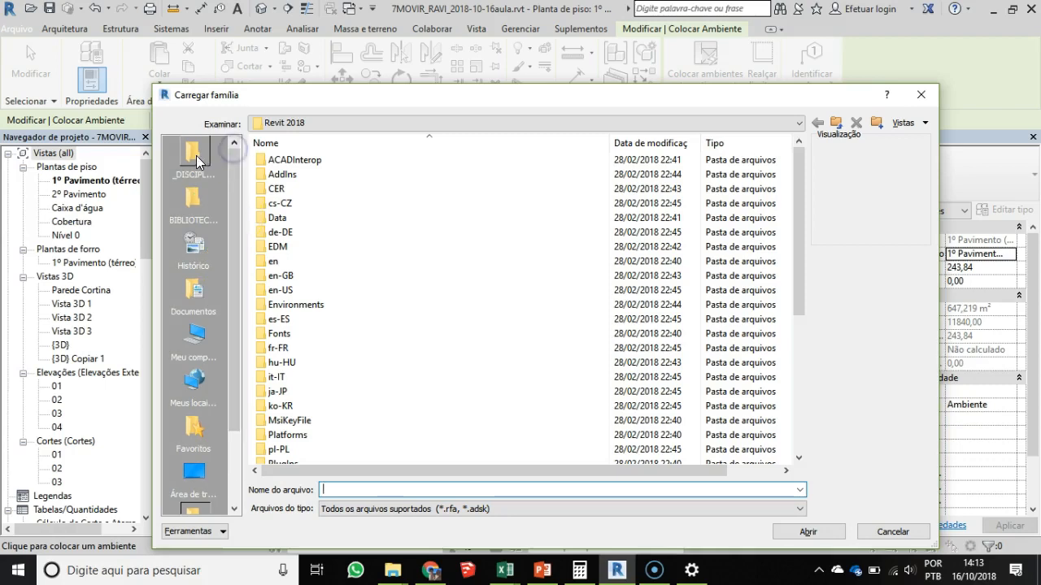
{"action": "left_click", "coordinate": [192, 155]}
{"action": "left_click", "coordinate": [195, 203]}
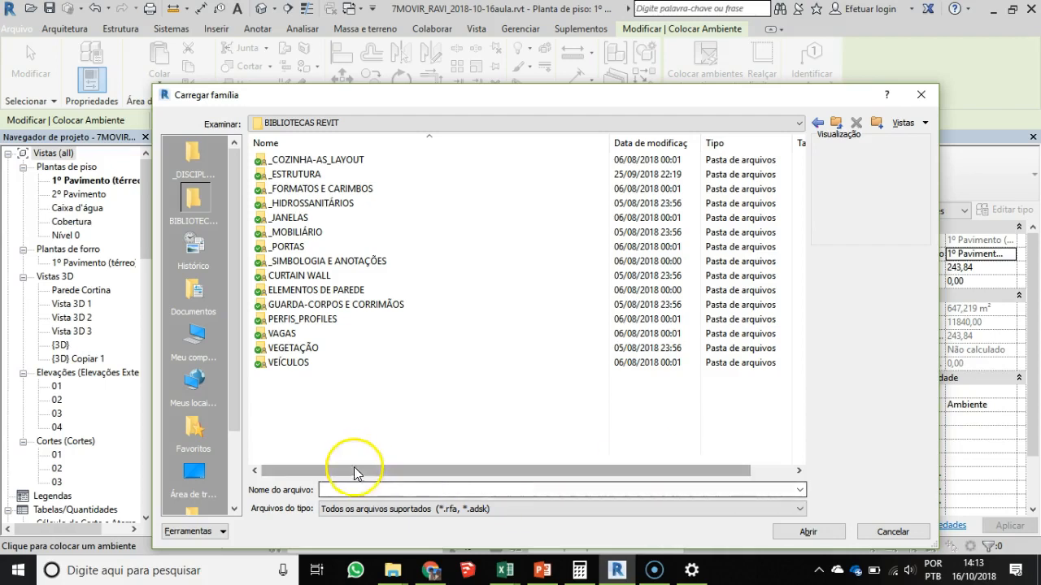
{"action": "double_click", "coordinate": [311, 263]}
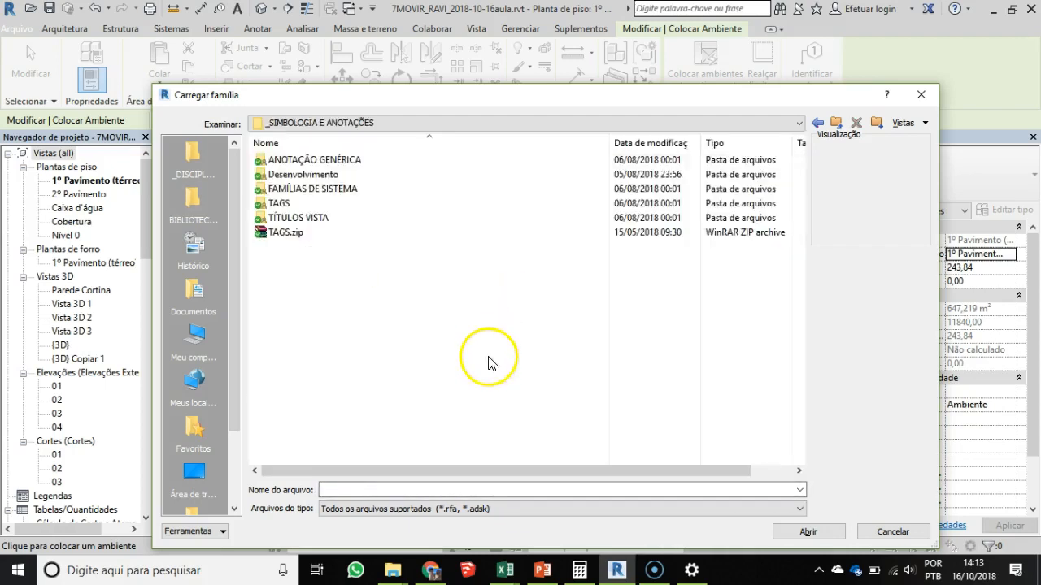
{"action": "left_click", "coordinate": [277, 209]}
{"action": "double_click", "coordinate": [277, 205]}
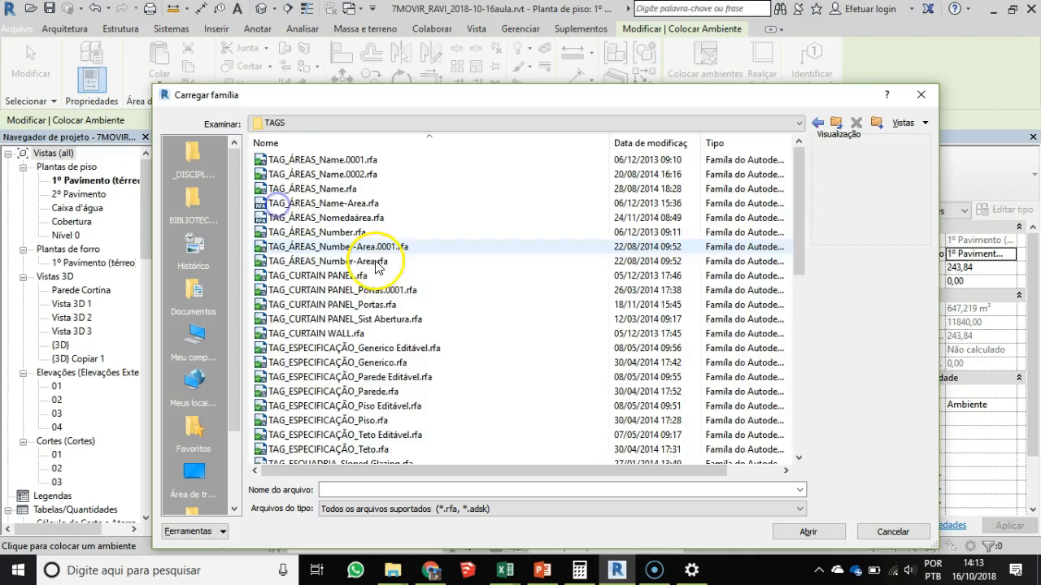
- Load the TAG_ROOM.rfa room tag family into the project
{"action": "left_click", "coordinate": [307, 277]}
{"action": "scroll", "coordinate": [311, 292], "scroll_direction": "down", "scroll_amount": 6}
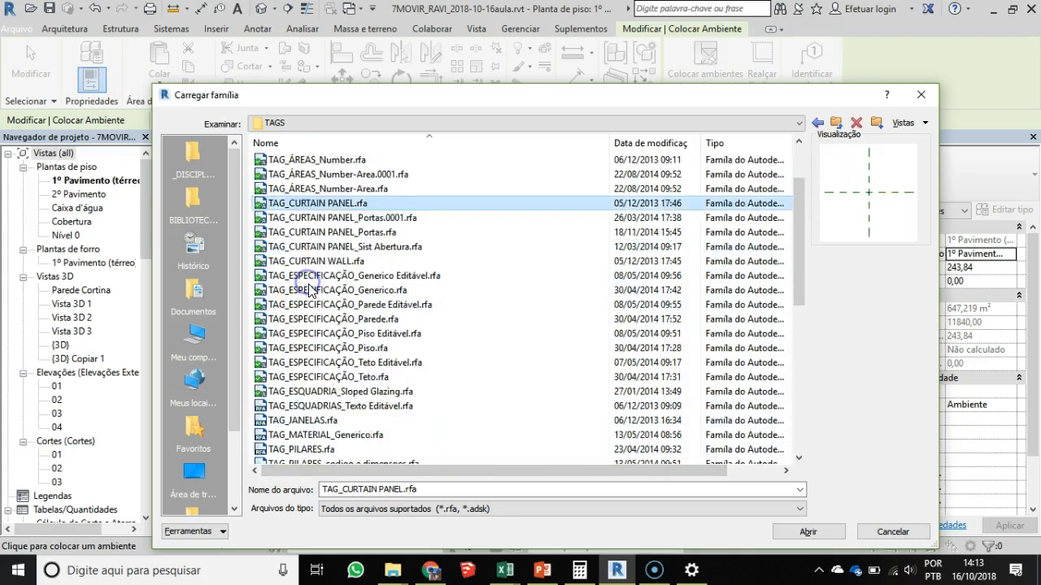
{"action": "scroll", "coordinate": [315, 302], "scroll_direction": "down", "scroll_amount": 2}
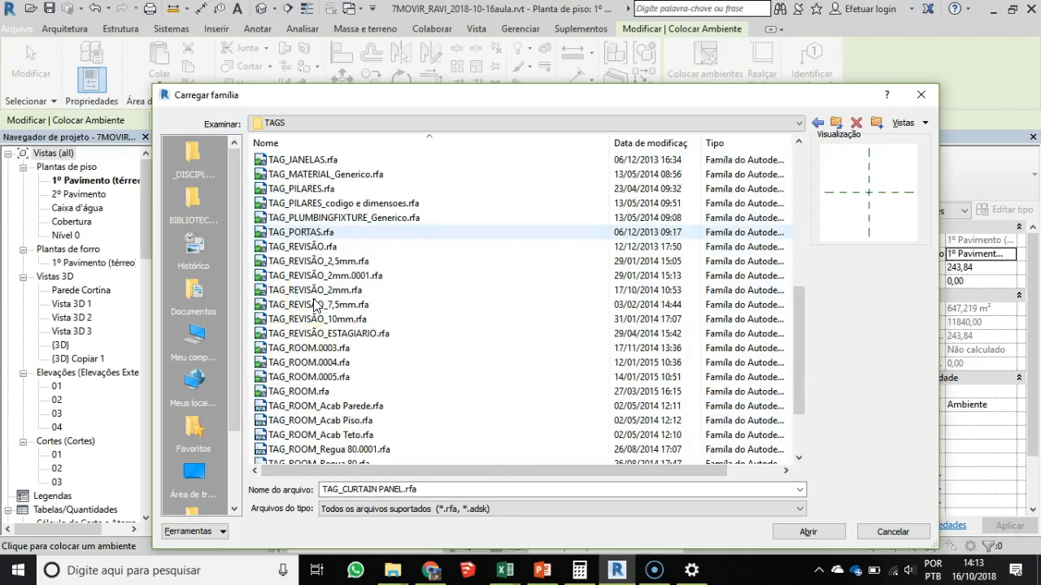
{"action": "left_click", "coordinate": [305, 393]}
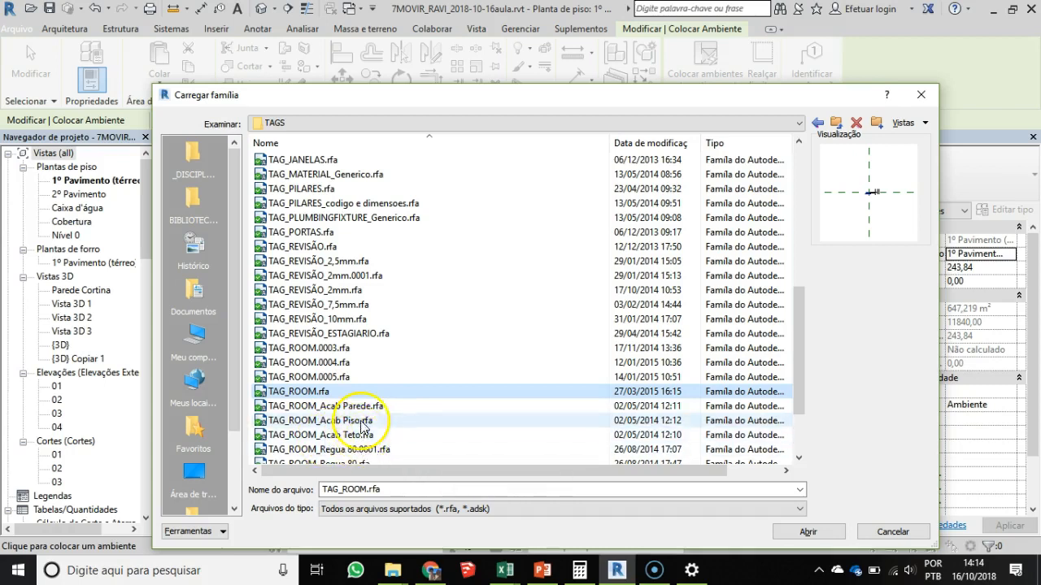
{"action": "scroll", "coordinate": [337, 435], "scroll_direction": "down", "scroll_amount": 2}
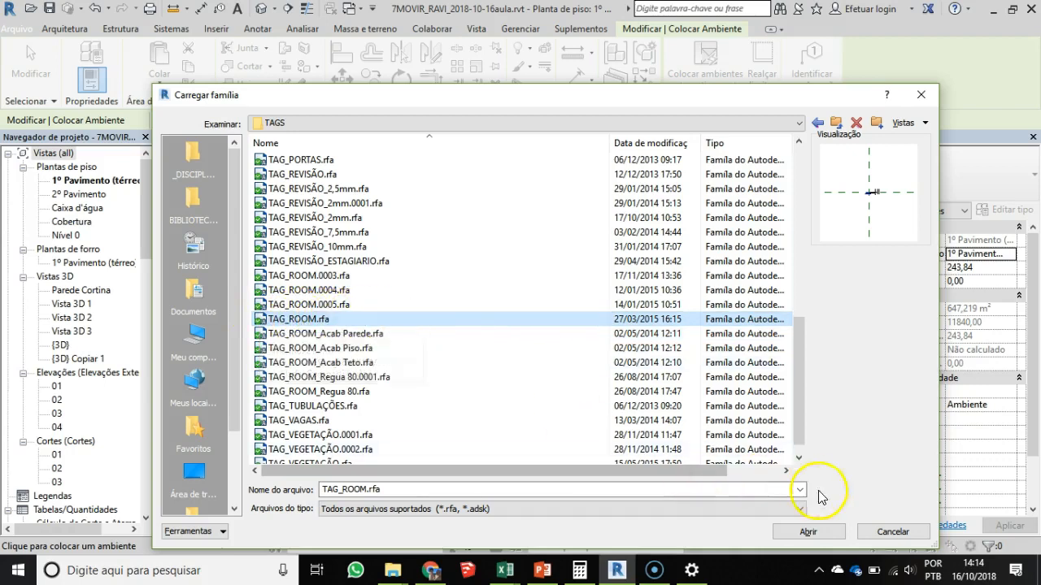
{"action": "left_click", "coordinate": [812, 531]}
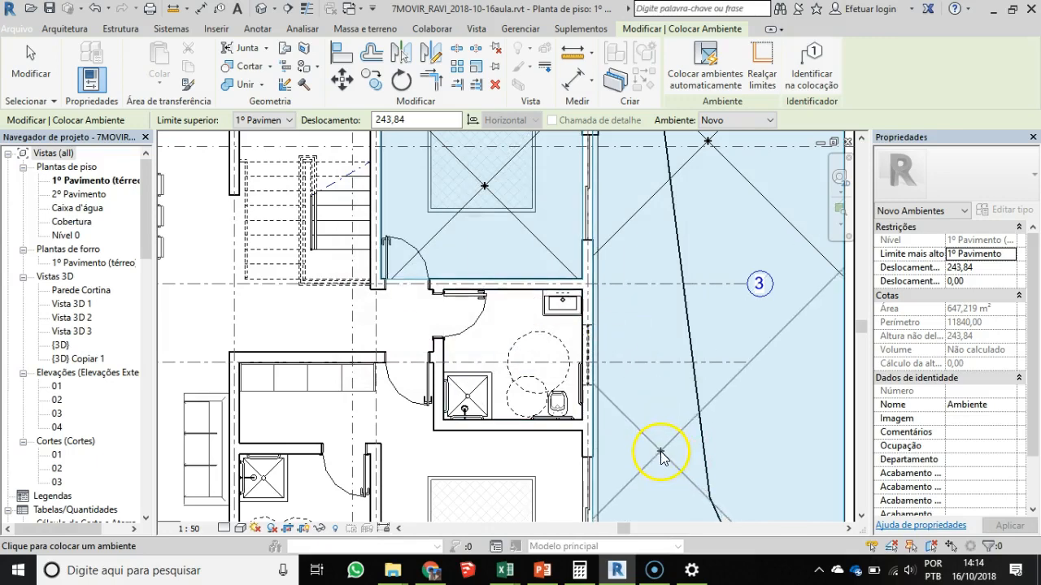
- Place a room in the bathroom below the bedroom and end room placement
{"action": "scroll", "coordinate": [661, 452], "scroll_direction": "down", "scroll_amount": 2}
{"action": "middle_click_drag", "start_coordinate": [661, 452], "coordinate": [662, 309]}
{"action": "scroll", "coordinate": [561, 260], "scroll_direction": "up", "scroll_amount": 5}
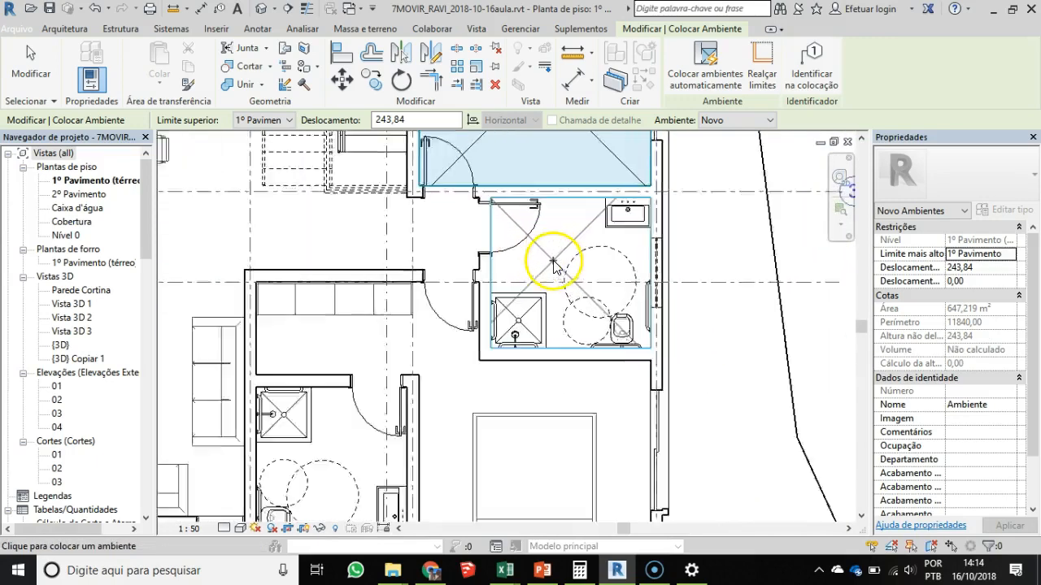
{"action": "middle_click_drag", "start_coordinate": [578, 281], "coordinate": [569, 302]}
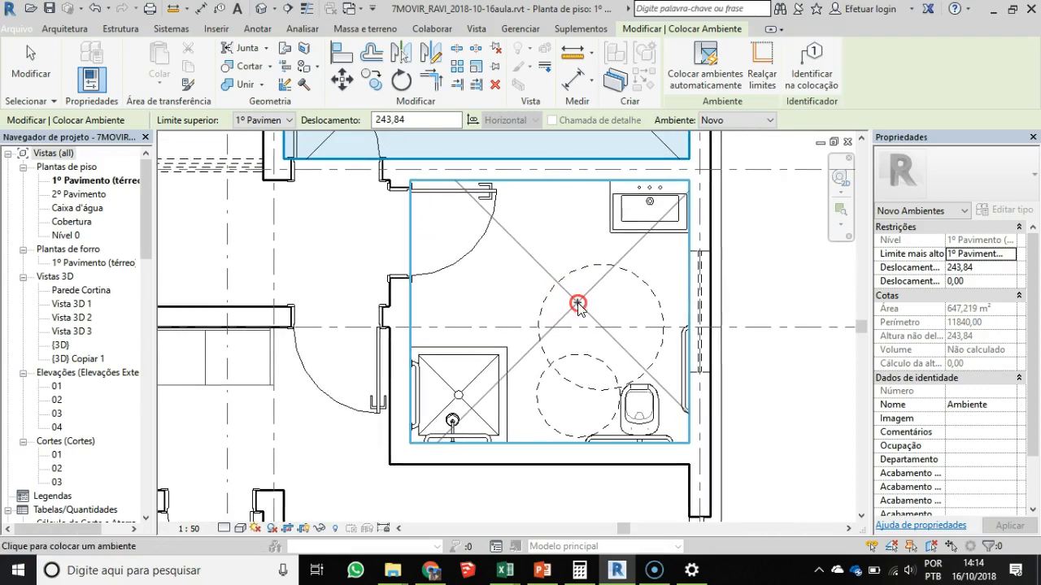
{"action": "left_click", "coordinate": [547, 299]}
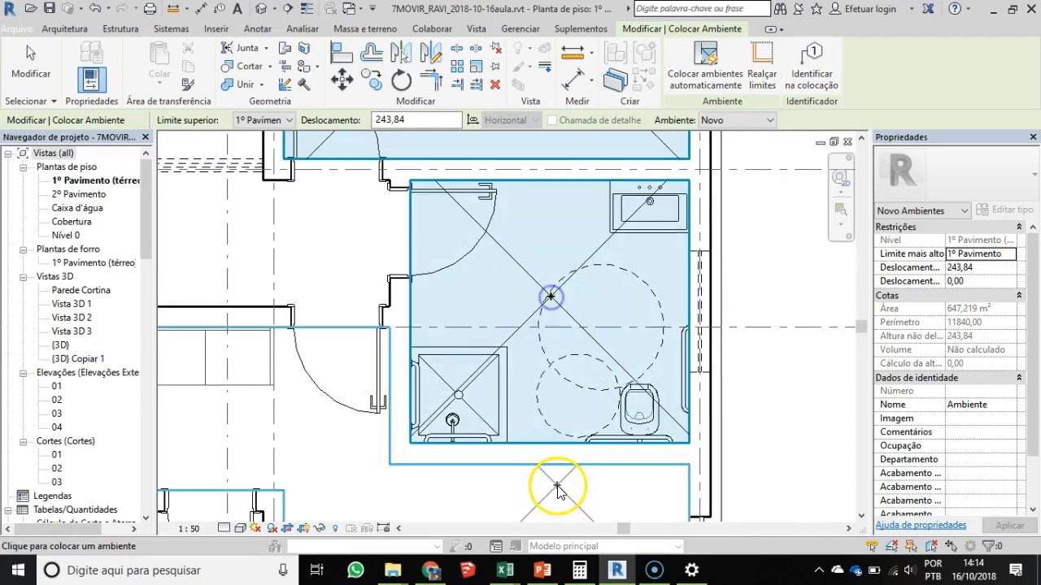
{"action": "key", "text": "Escape"}
{"action": "key", "text": "Escape"}
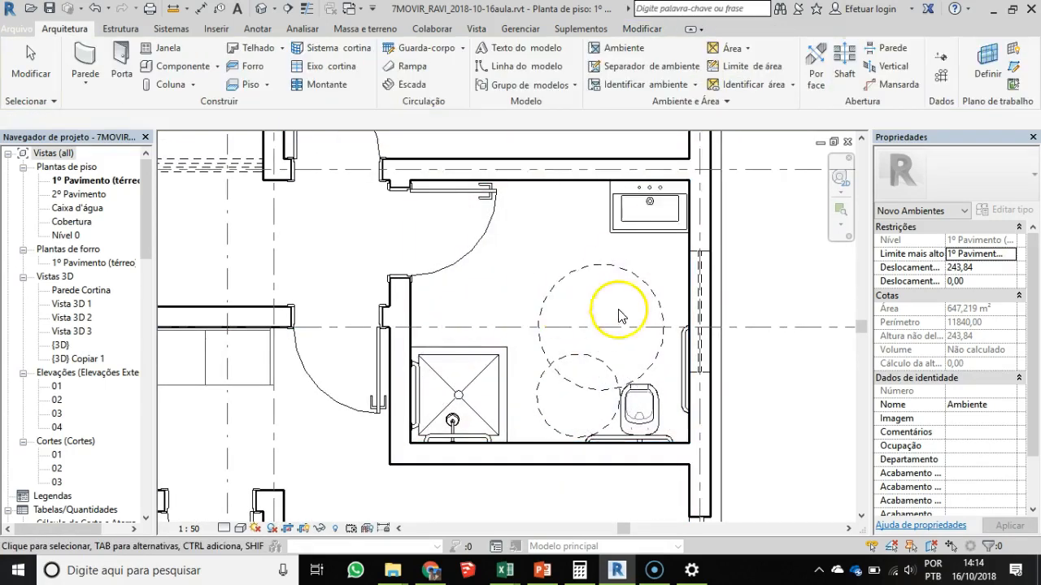
- Start the Tag Room tool near the bathroom and agree to load a room tag family
{"action": "scroll", "coordinate": [549, 319], "scroll_direction": "down", "scroll_amount": 2}
{"action": "scroll", "coordinate": [548, 317], "scroll_direction": "down", "scroll_amount": 2}
{"action": "scroll", "coordinate": [641, 206], "scroll_direction": "up", "scroll_amount": 2}
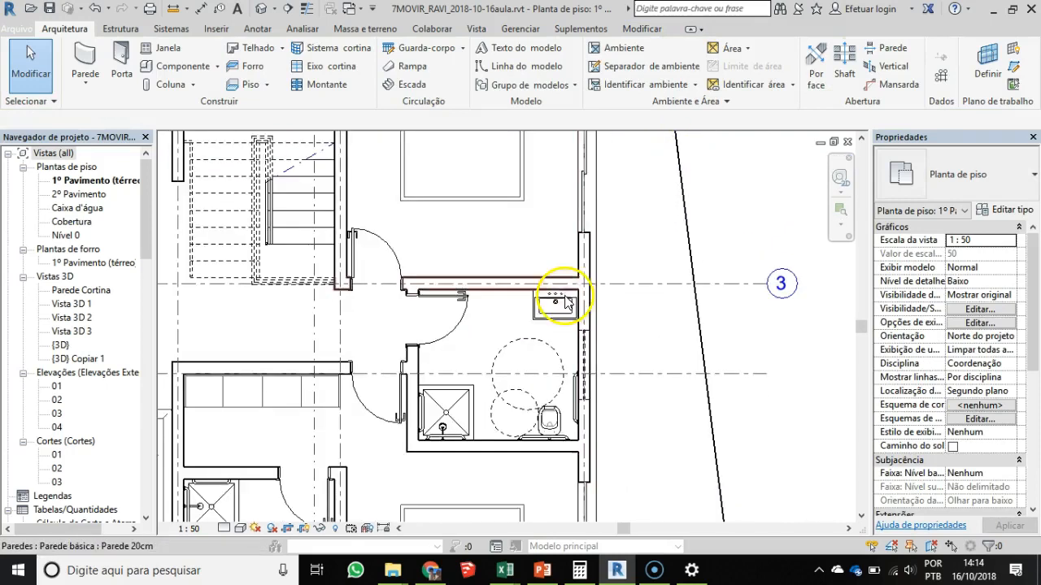
{"action": "scroll", "coordinate": [478, 370], "scroll_direction": "up", "scroll_amount": 1}
{"action": "middle_click_drag", "start_coordinate": [476, 378], "coordinate": [497, 357]}
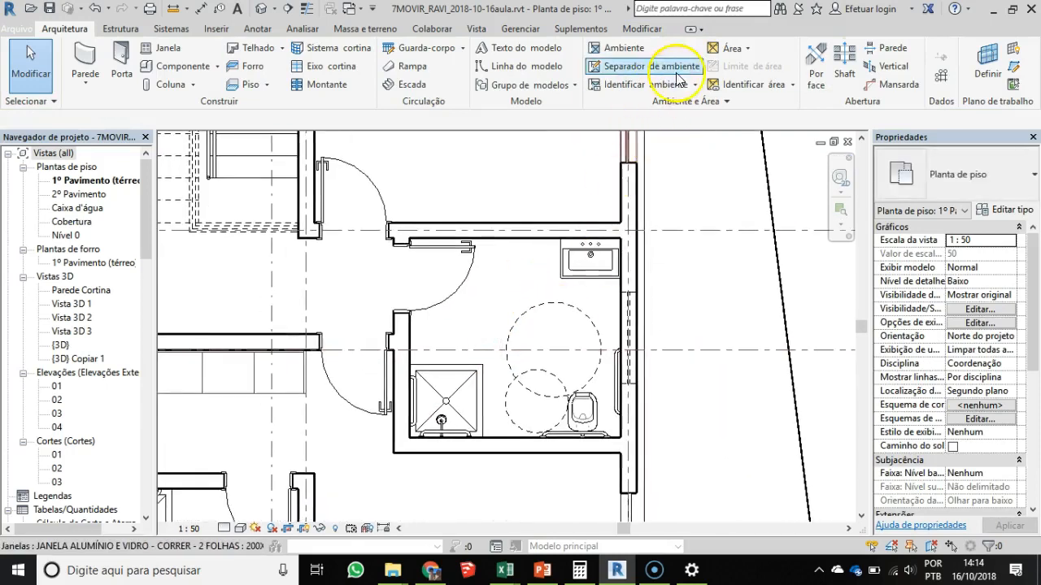
{"action": "left_click", "coordinate": [620, 84]}
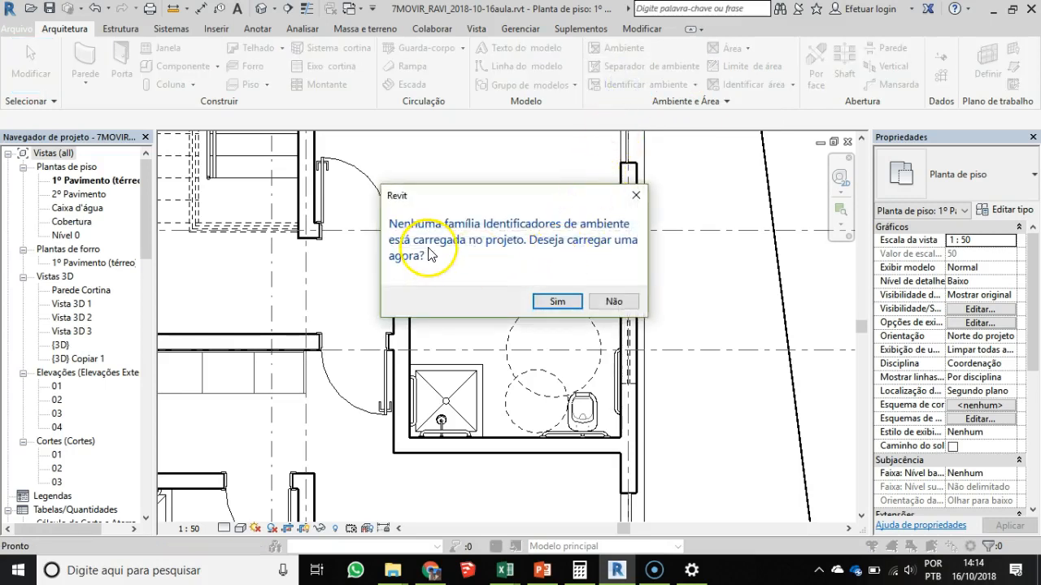
{"action": "left_click", "coordinate": [557, 302]}
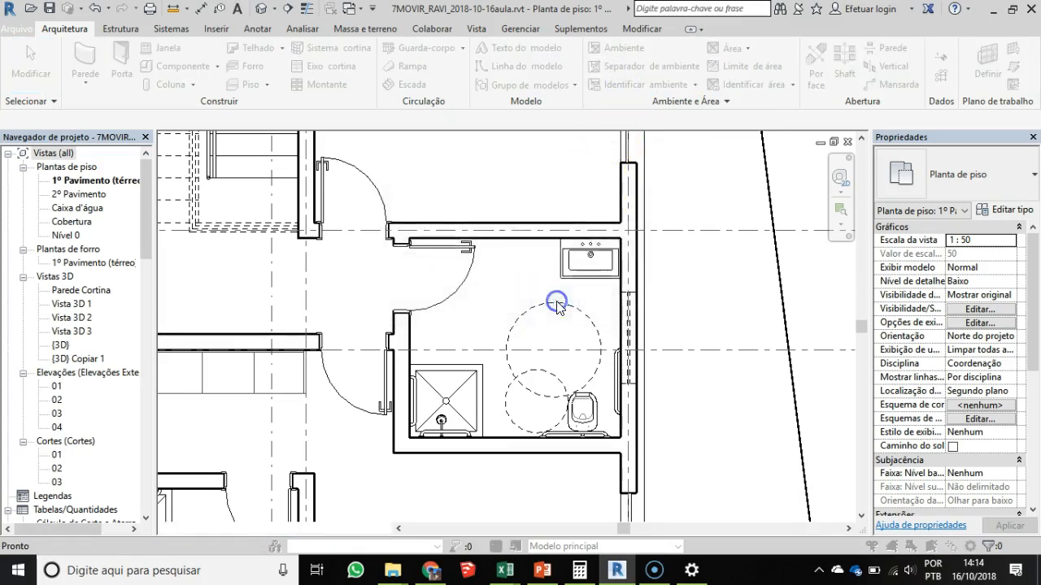
- Browse the BIBLIOTECAS REVIT library to the TAGS folder inside _SIMBOLOGIA E ANOTAÇÕES
{"action": "left_click", "coordinate": [199, 161]}
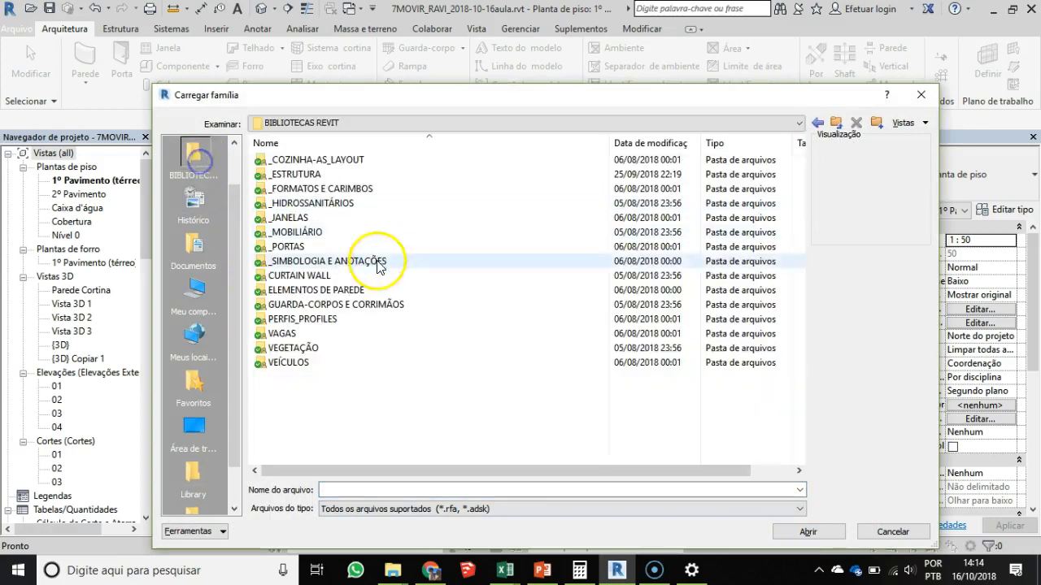
{"action": "double_click", "coordinate": [309, 260]}
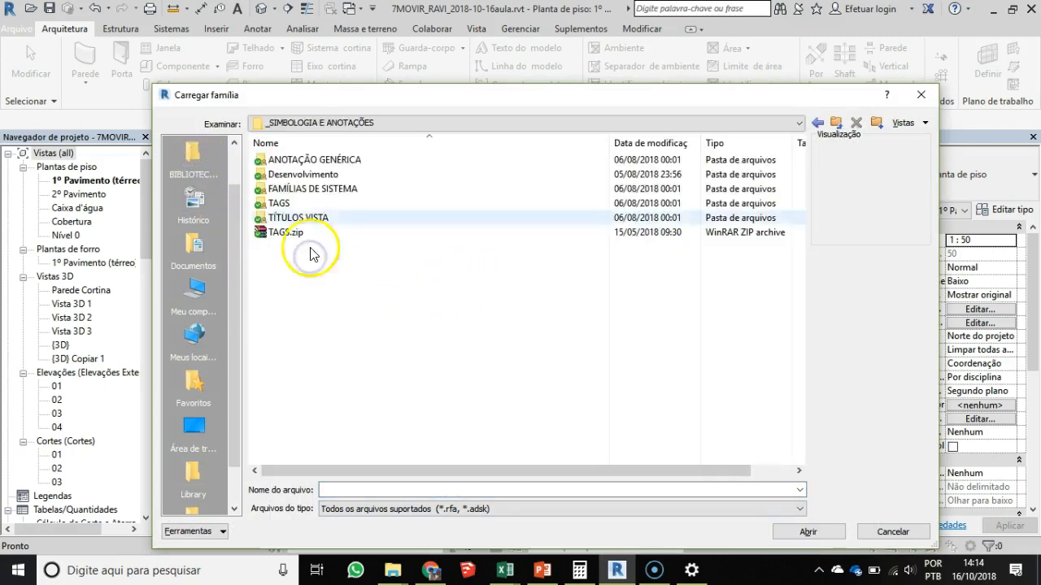
{"action": "double_click", "coordinate": [278, 203]}
- Try to load the TAG_ROOM.rfa family from the TAGS folder
{"action": "left_click", "coordinate": [345, 275]}
{"action": "scroll", "coordinate": [345, 276], "scroll_direction": "down", "scroll_amount": 3}
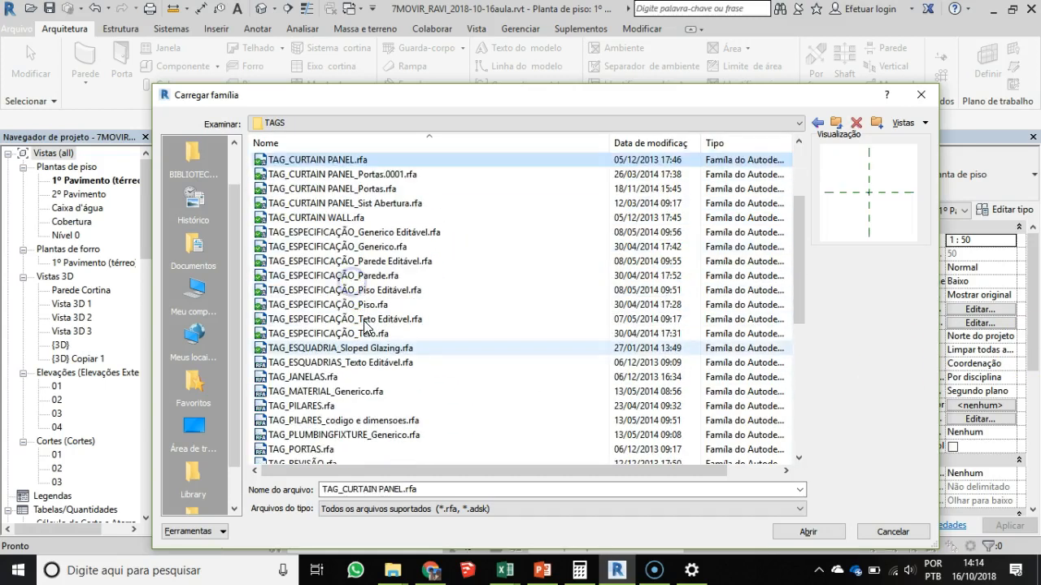
{"action": "scroll", "coordinate": [291, 443], "scroll_direction": "down", "scroll_amount": 2}
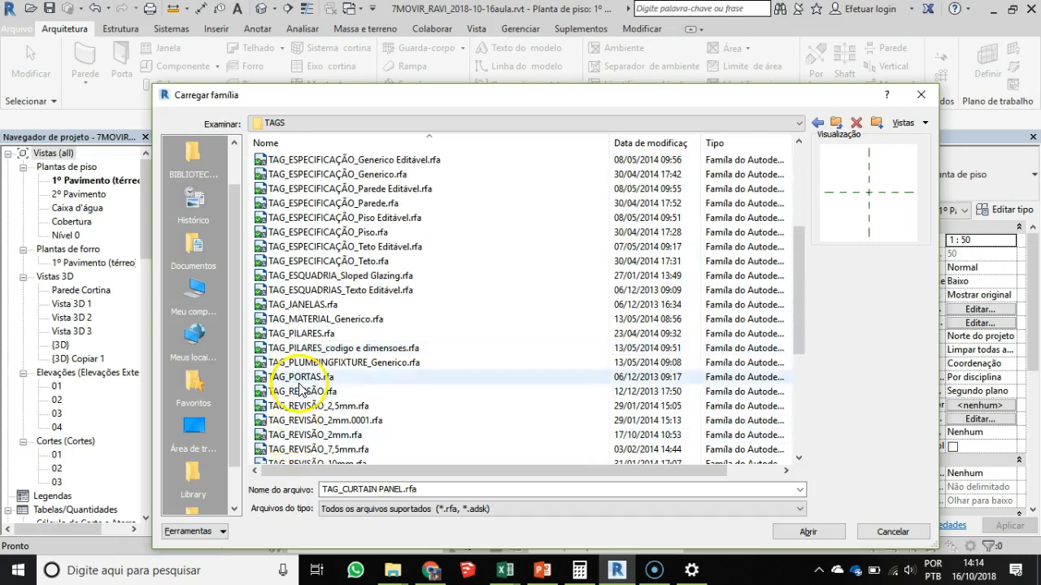
{"action": "scroll", "coordinate": [297, 455], "scroll_direction": "down", "scroll_amount": 2}
{"action": "scroll", "coordinate": [296, 468], "scroll_direction": "down", "scroll_amount": 3}
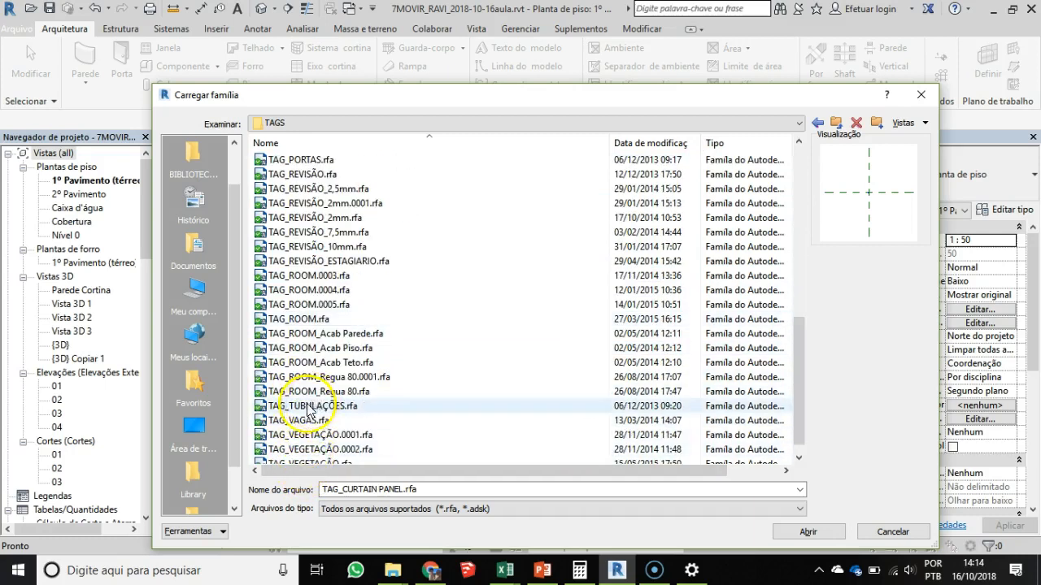
{"action": "left_click", "coordinate": [313, 321]}
{"action": "left_click", "coordinate": [805, 531]}
{"action": "key", "text": "Escape"}
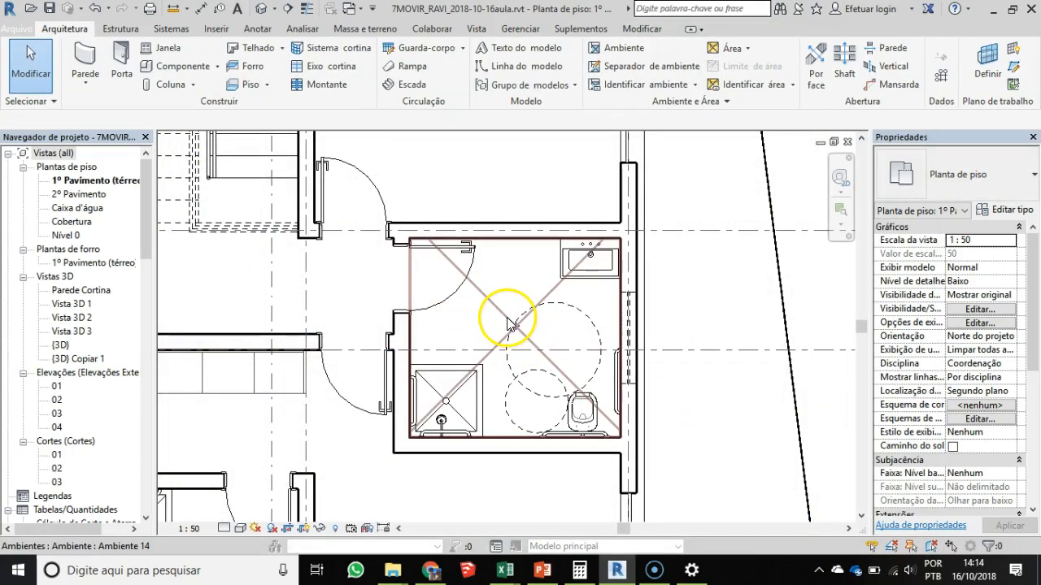
- Restart the Tag Room tool, agree to load a tag family and open the BIBLIOTECAS REVIT library
{"action": "left_click", "coordinate": [696, 85]}
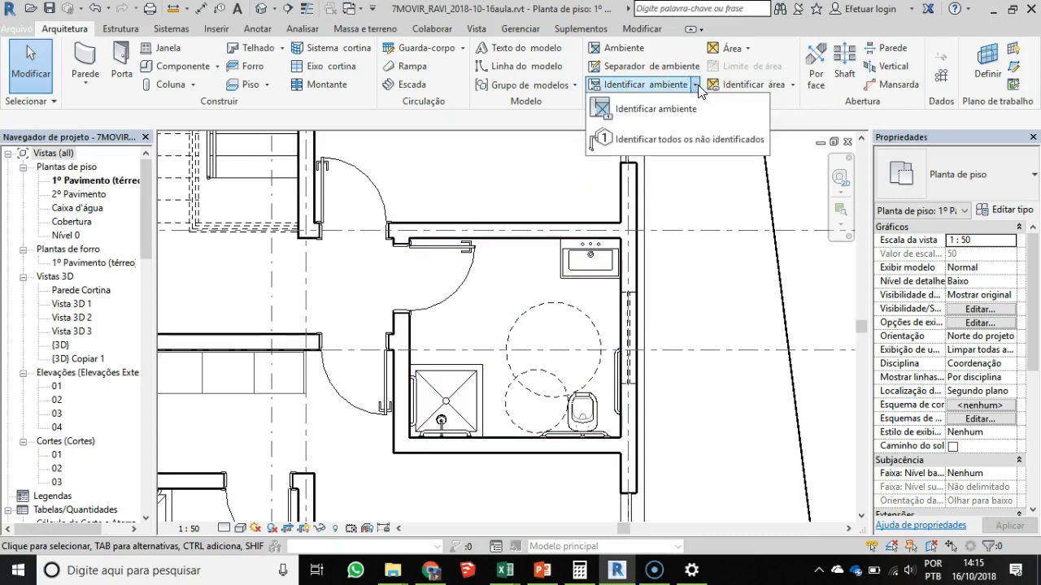
{"action": "left_click", "coordinate": [636, 110]}
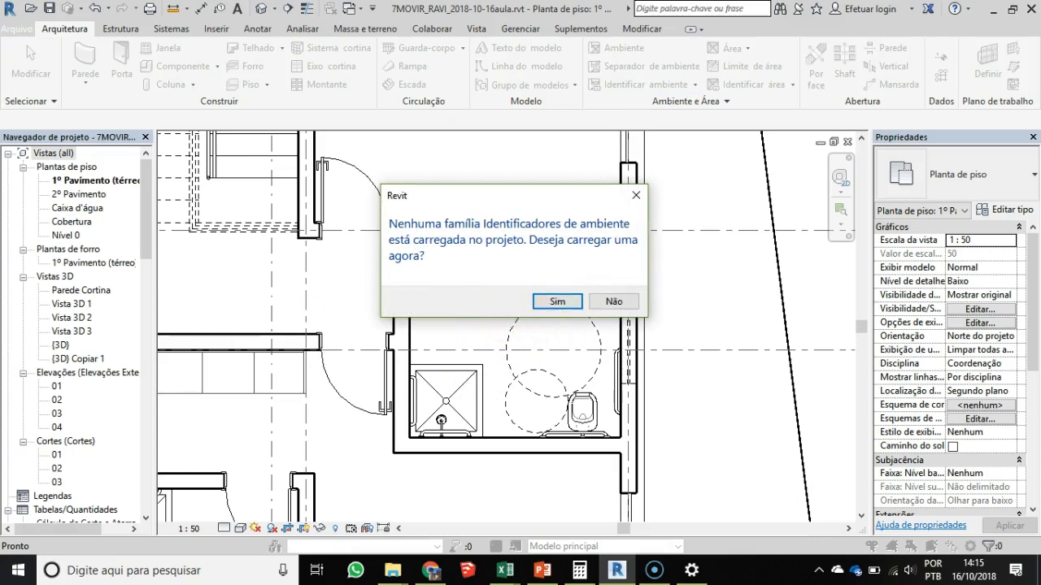
{"action": "left_click", "coordinate": [561, 302]}
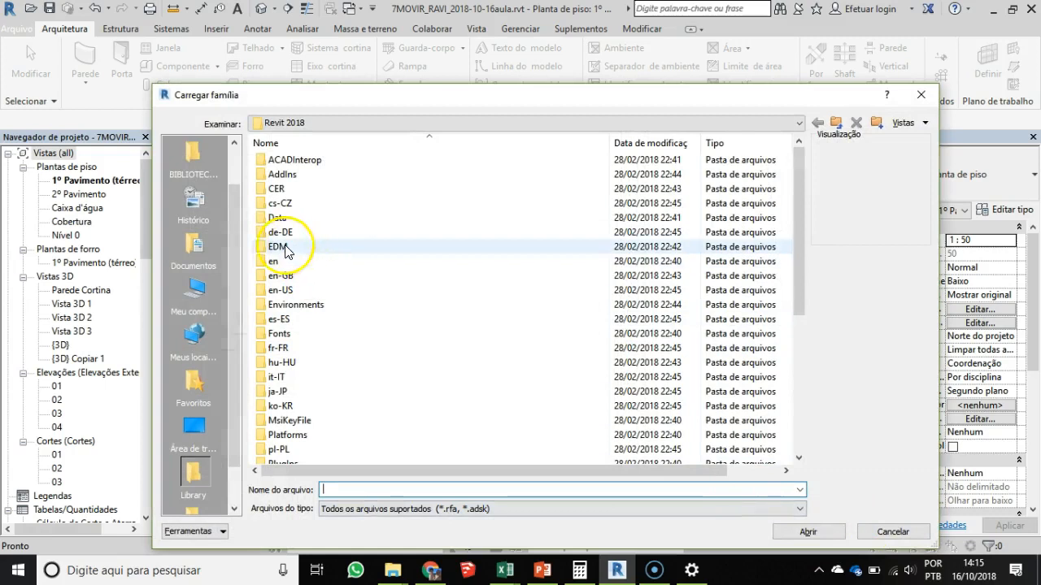
{"action": "left_click", "coordinate": [193, 154]}
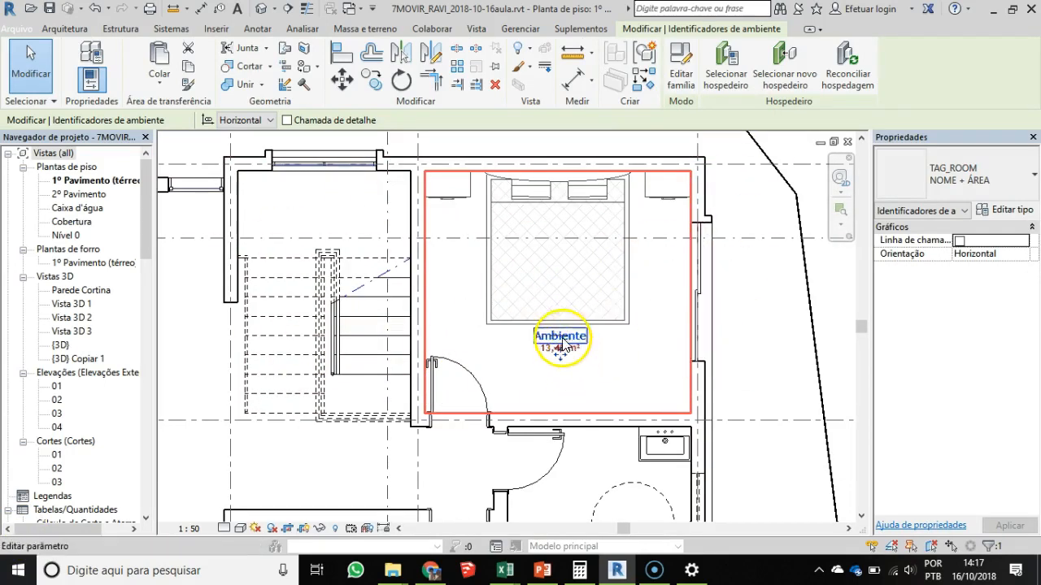
- Inspect the bedroom's room tag and the room element behind it, comparing their properties
{"action": "left_click", "coordinate": [579, 383]}
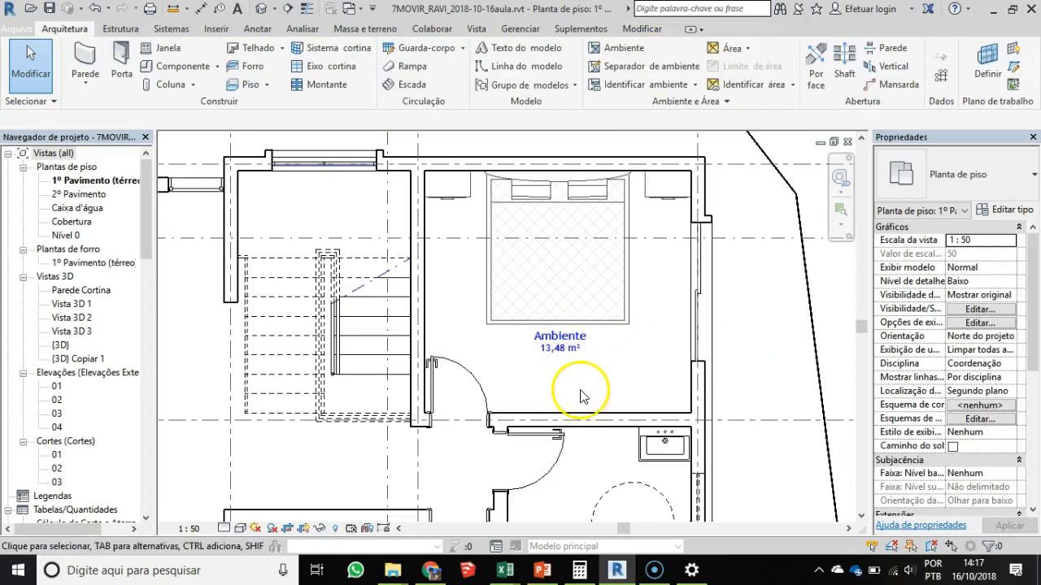
{"action": "left_click", "coordinate": [558, 349]}
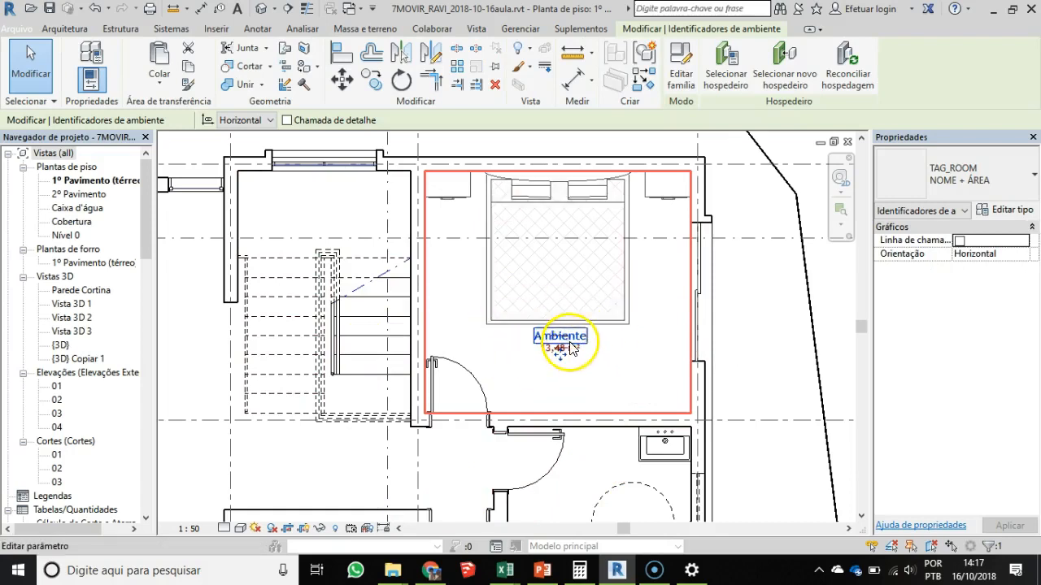
{"action": "left_click", "coordinate": [478, 277]}
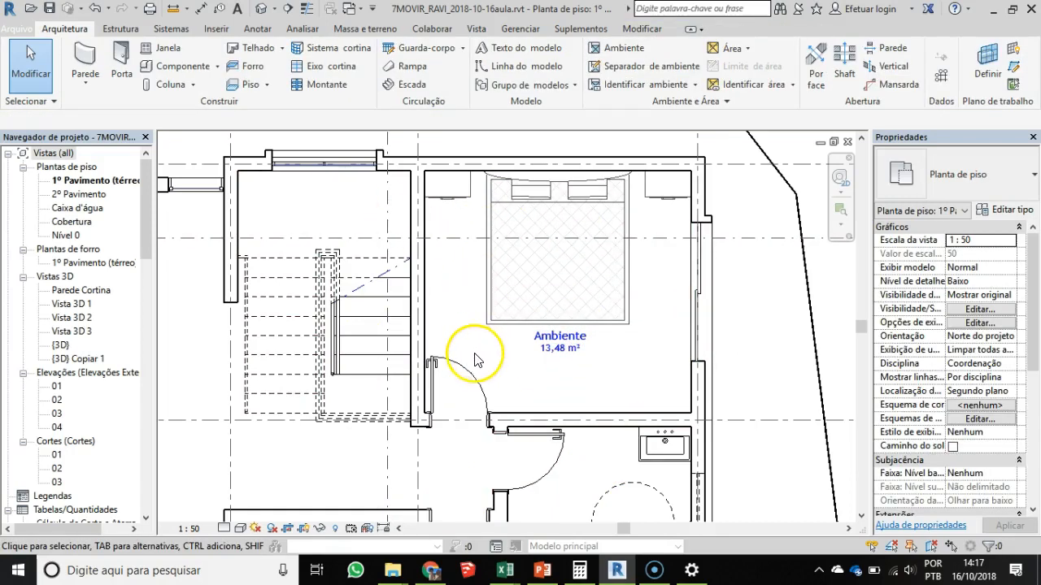
{"action": "left_click", "coordinate": [609, 382]}
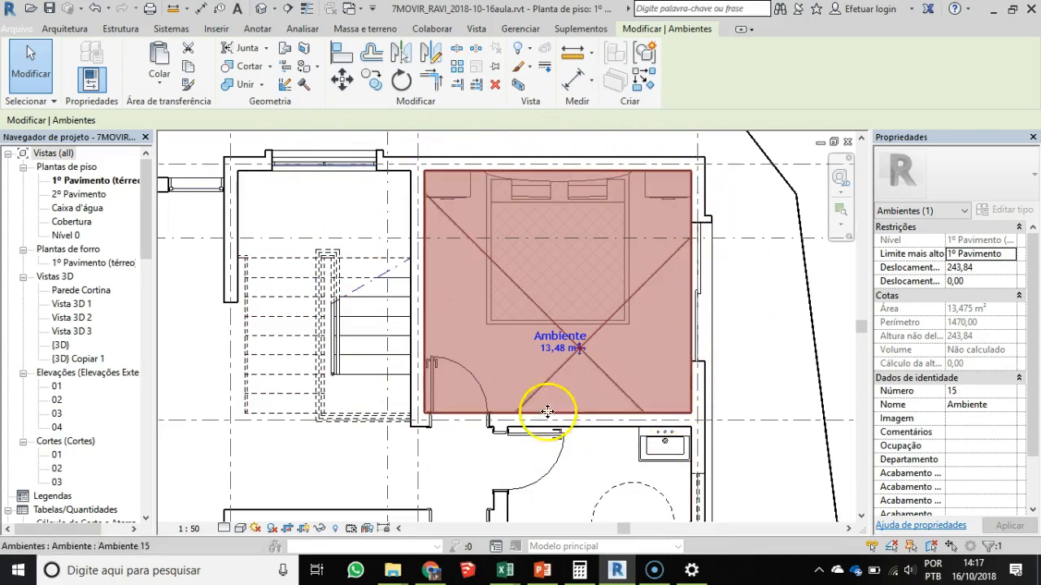
{"action": "key", "text": "Escape"}
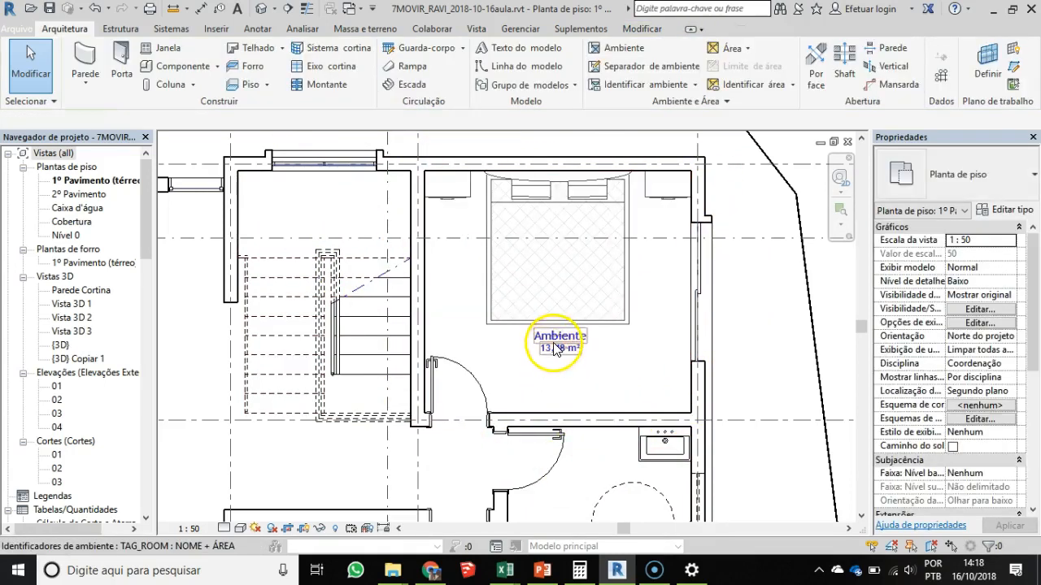
- Widen the Properties palette and open the bedroom tag's TAG_ROOM family for editing
{"action": "left_click", "coordinate": [555, 346]}
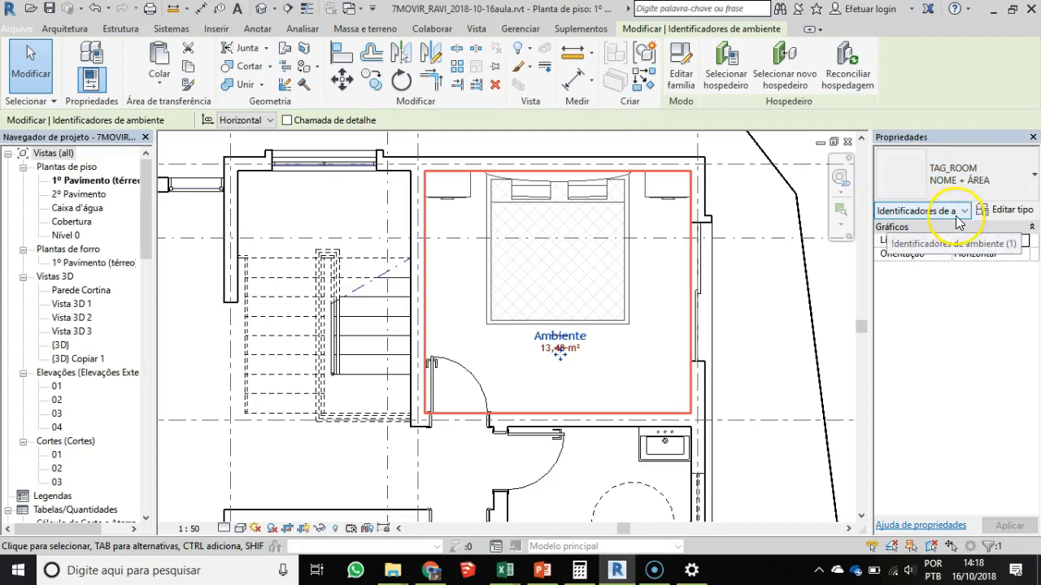
{"action": "left_click_drag", "start_coordinate": [870, 225], "coordinate": [809, 225]}
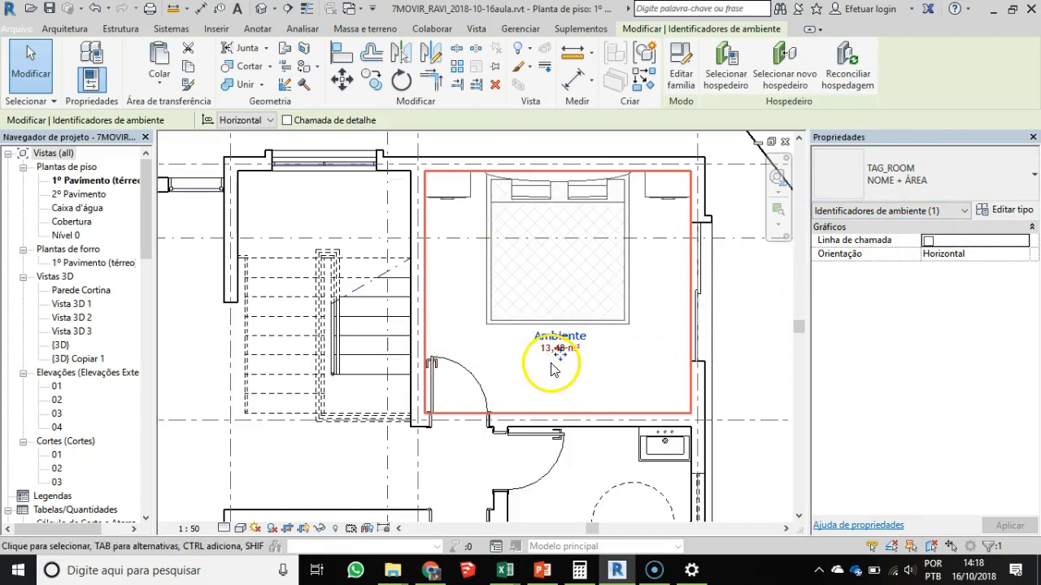
{"action": "left_click", "coordinate": [683, 63]}
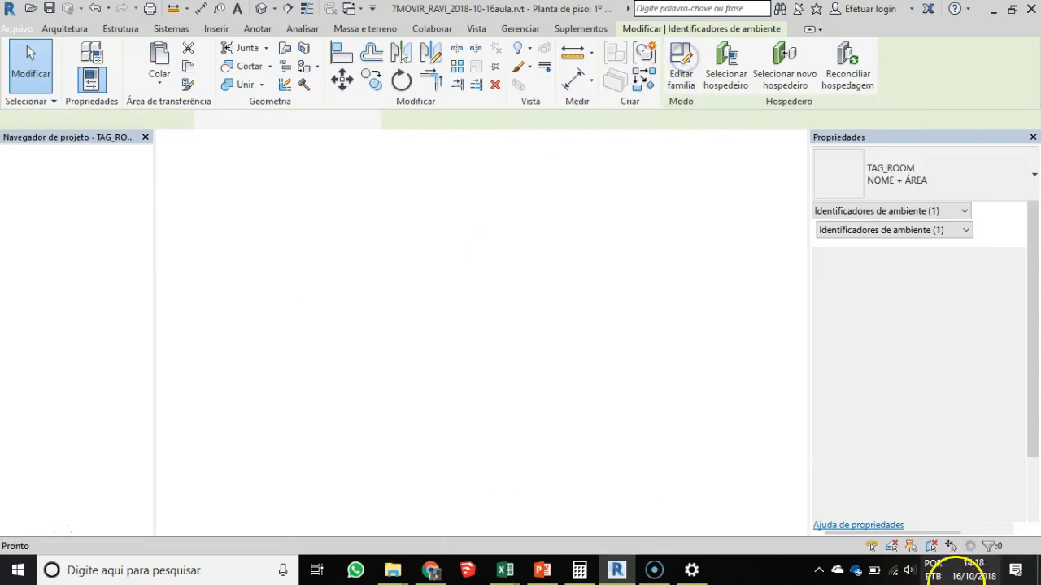
{"action": "scroll", "coordinate": [512, 325], "scroll_direction": "up", "scroll_amount": 8}
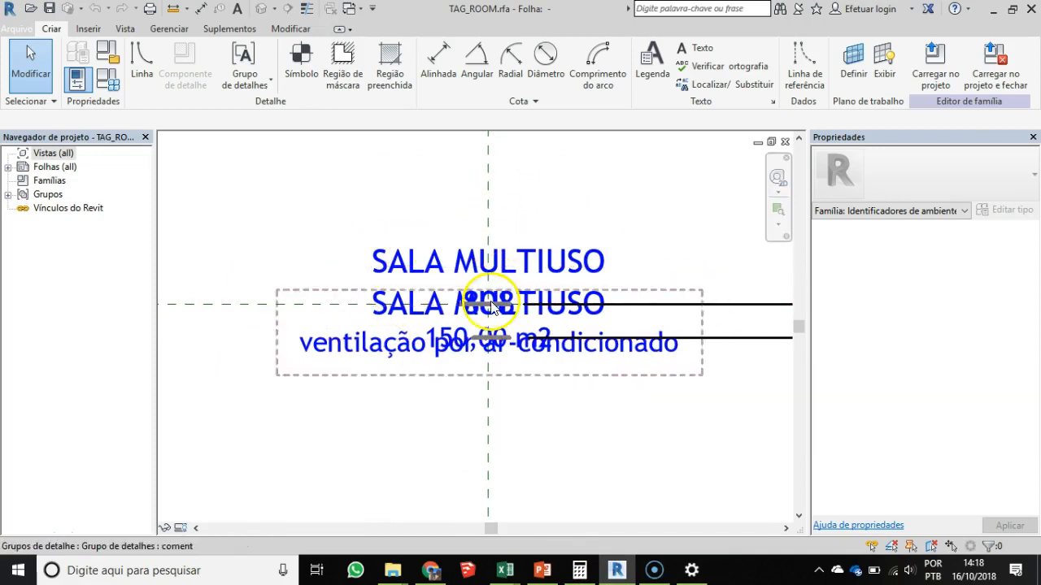
- Examine the label in the nom num detail group, cancel the group edit and close the tag family
{"action": "left_click", "coordinate": [469, 246]}
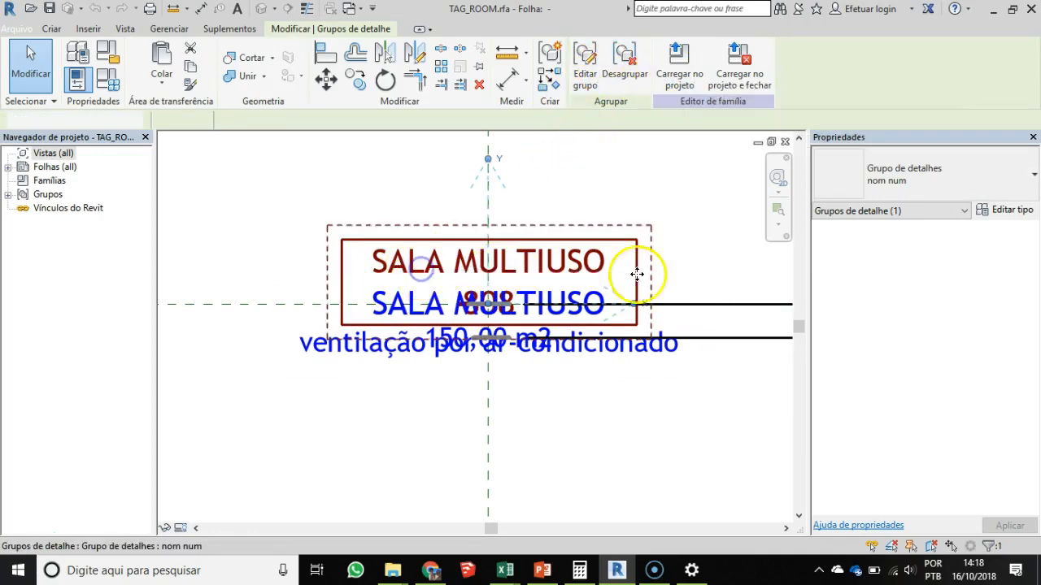
{"action": "double_click", "coordinate": [383, 250]}
{"action": "left_click", "coordinate": [445, 252]}
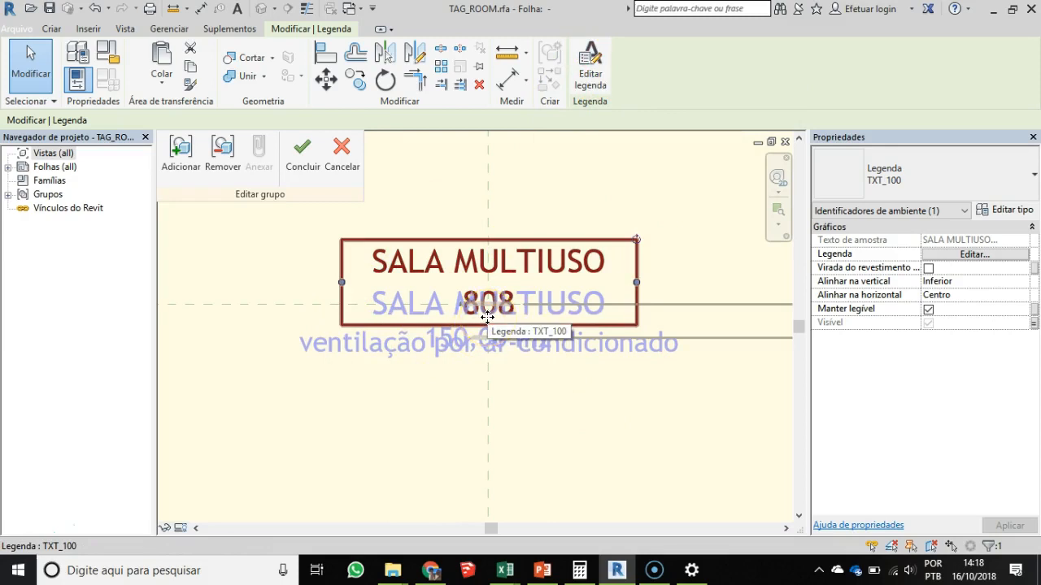
{"action": "left_click", "coordinate": [342, 148]}
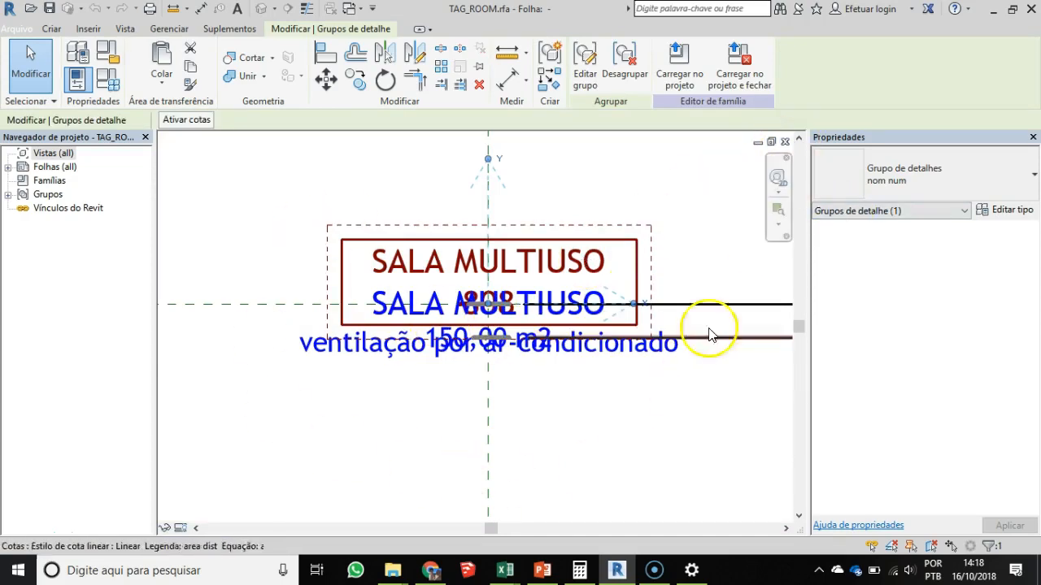
{"action": "left_click", "coordinate": [785, 144]}
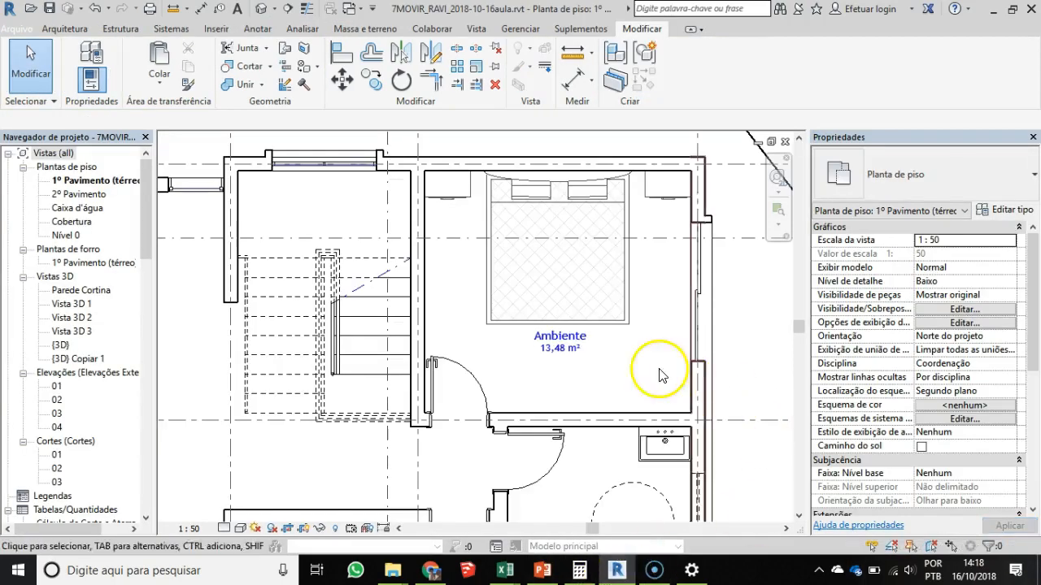
- Examine the type parameters of the bedroom tag's NOME + ÁREA type without changes and reselect the tag
{"action": "left_click", "coordinate": [557, 345]}
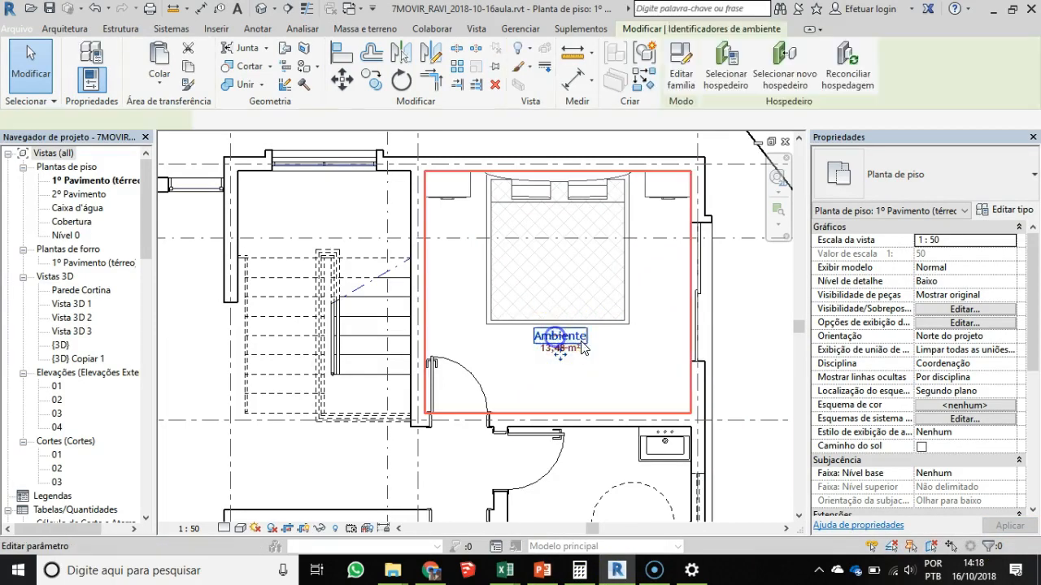
{"action": "scroll", "coordinate": [595, 342], "scroll_direction": "up", "scroll_amount": 2}
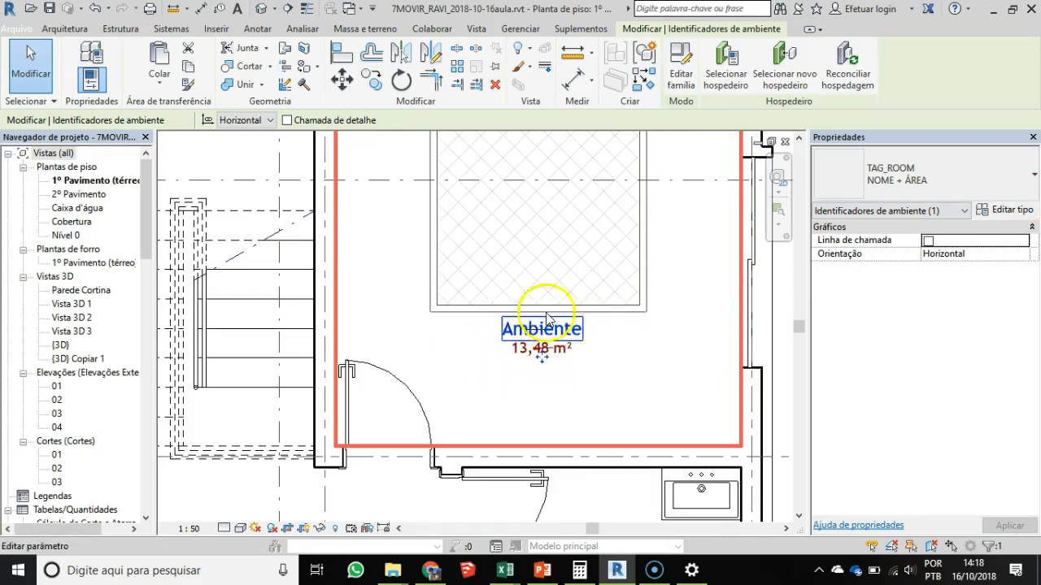
{"action": "left_click", "coordinate": [1008, 212]}
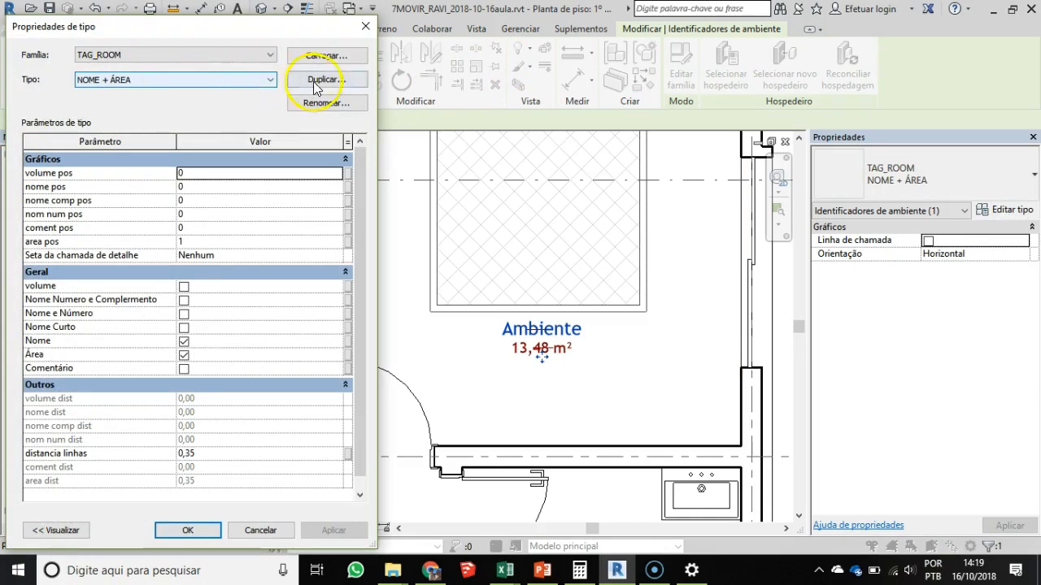
{"action": "key", "text": "Escape"}
{"action": "key", "text": "Escape"}
{"action": "left_click", "coordinate": [539, 338]}
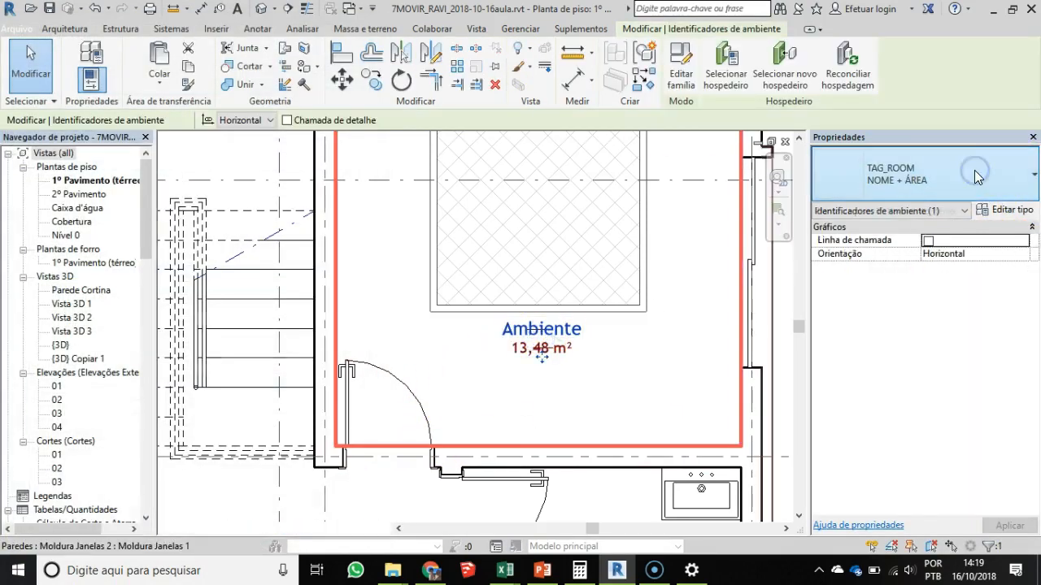
- Duplicate the bedroom tag's type under the name NOME and turn off its Área parameter
{"action": "left_click", "coordinate": [974, 170]}
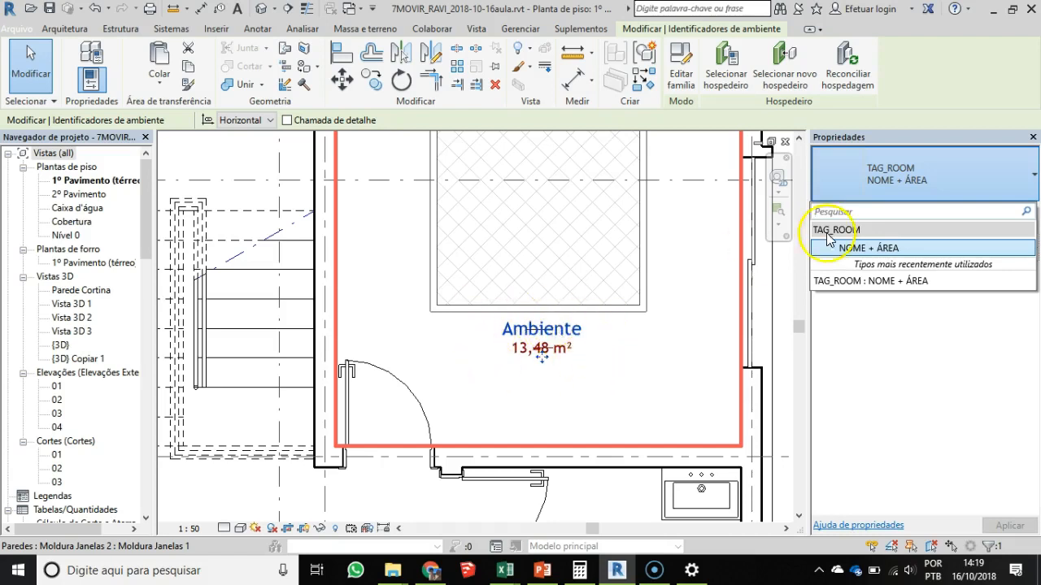
{"action": "left_click", "coordinate": [900, 202]}
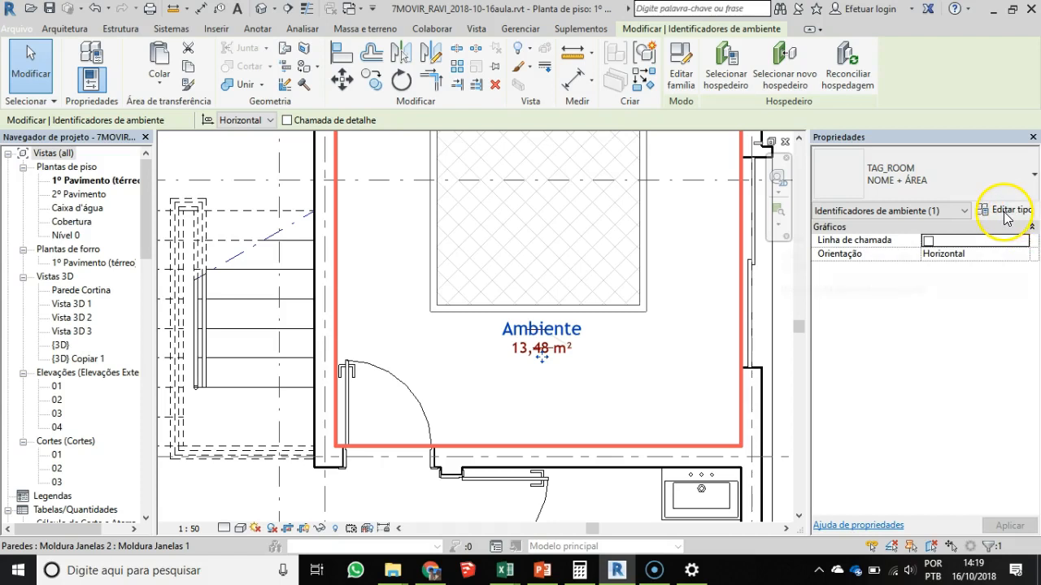
{"action": "left_click", "coordinate": [1005, 213]}
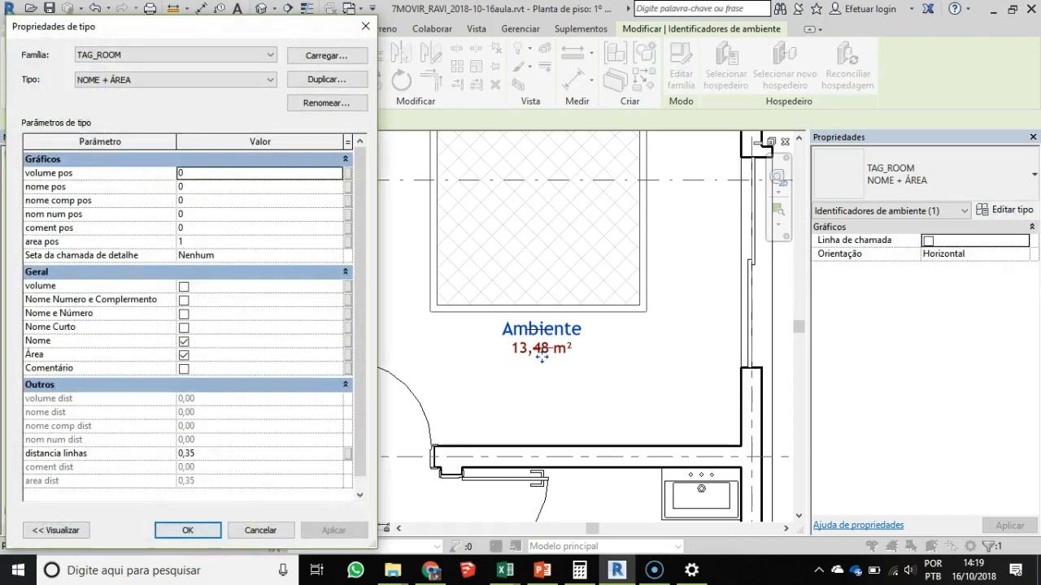
{"action": "left_click", "coordinate": [326, 79]}
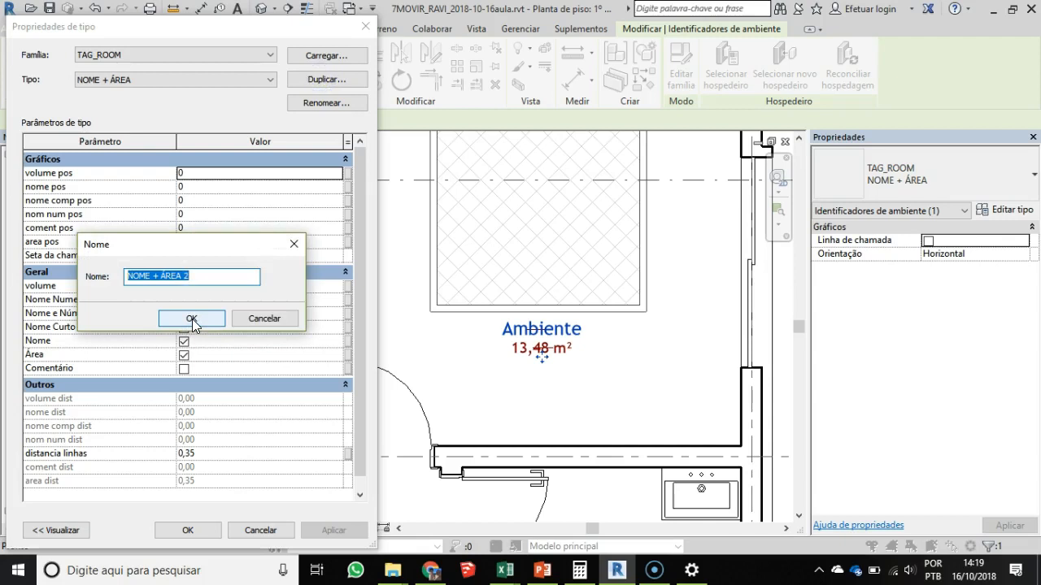
{"action": "key", "text": "Caps_Lock"}
{"action": "type", "text": "NOME"}
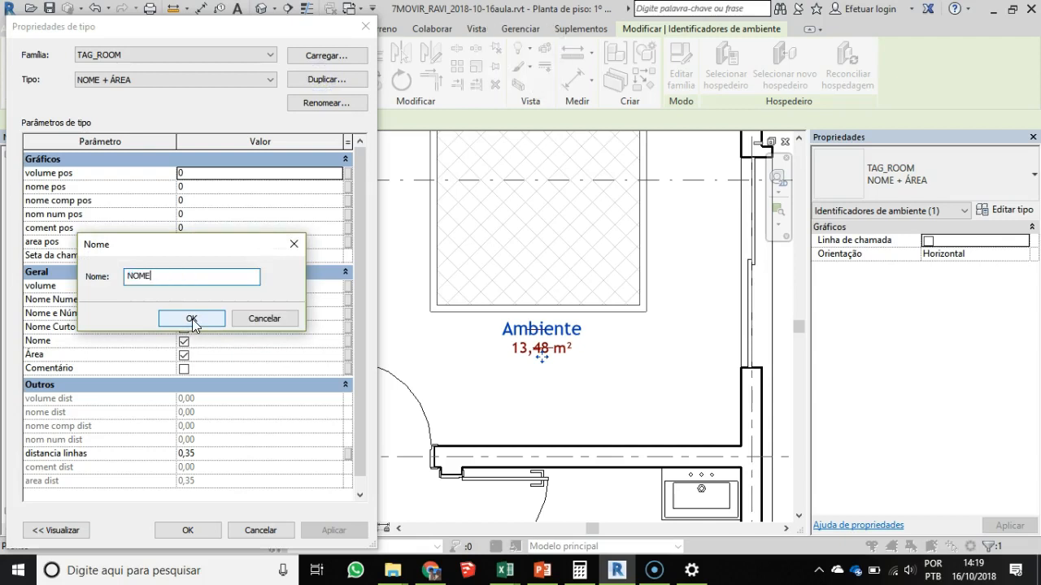
{"action": "left_click", "coordinate": [192, 319]}
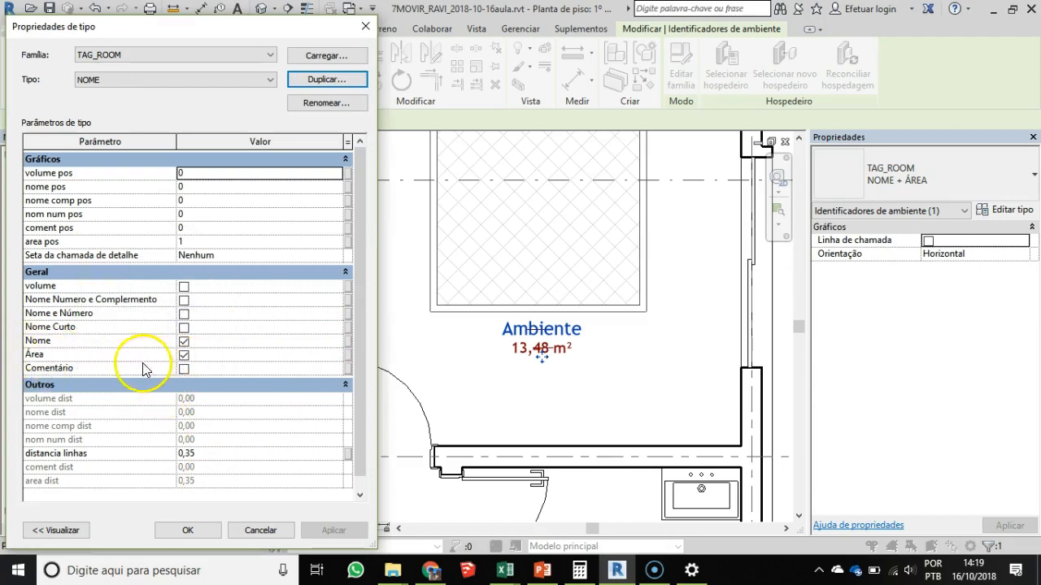
{"action": "left_click", "coordinate": [182, 356]}
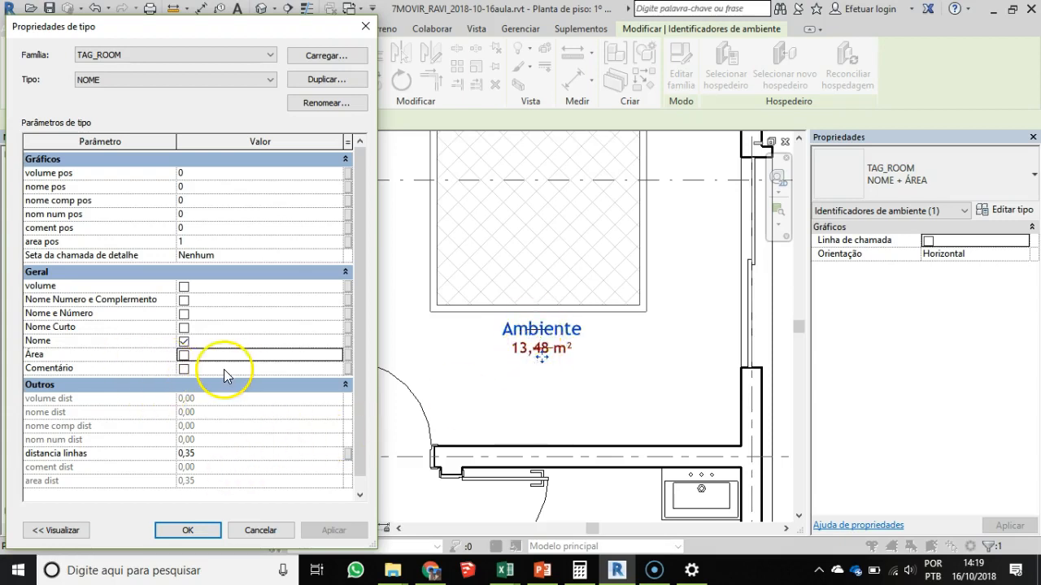
{"action": "left_click", "coordinate": [186, 531]}
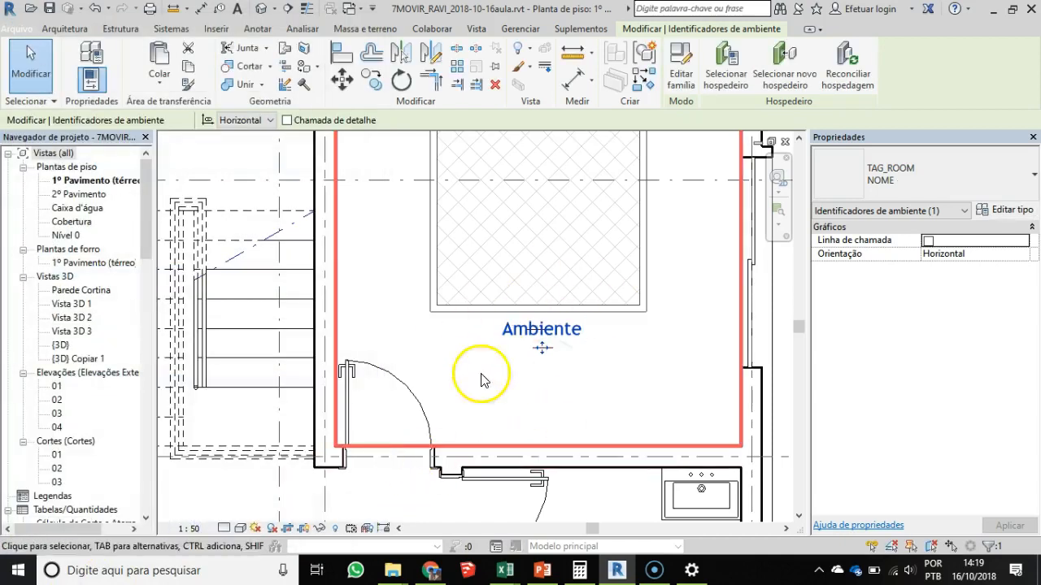
- Switch the bedroom's room tag back to the NOME + ÁREA type
{"action": "left_click", "coordinate": [618, 389]}
{"action": "scroll", "coordinate": [520, 382], "scroll_direction": "up", "scroll_amount": 2}
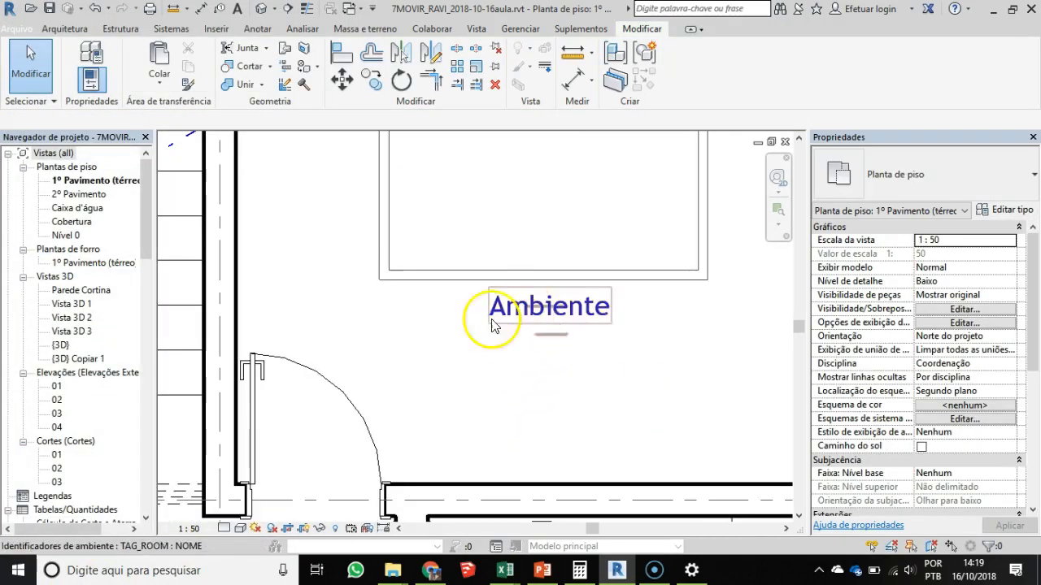
{"action": "left_click", "coordinate": [546, 309]}
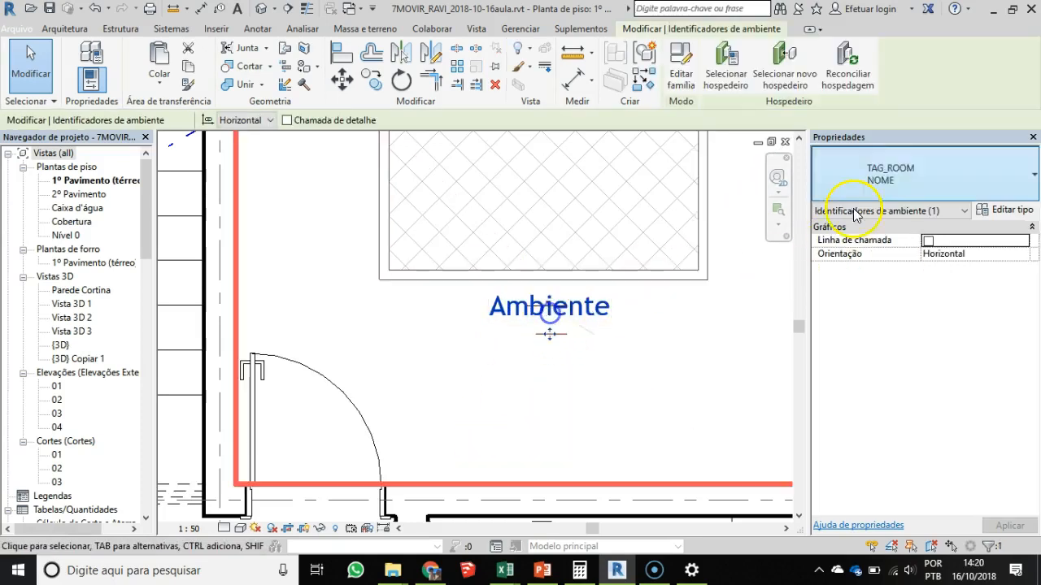
{"action": "left_click", "coordinate": [922, 171]}
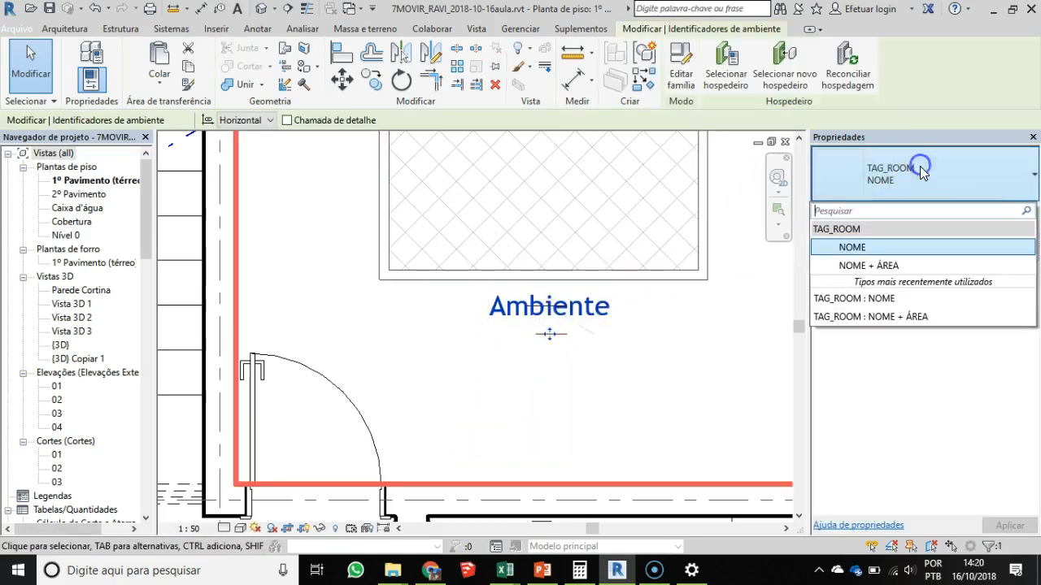
{"action": "left_click", "coordinate": [884, 267]}
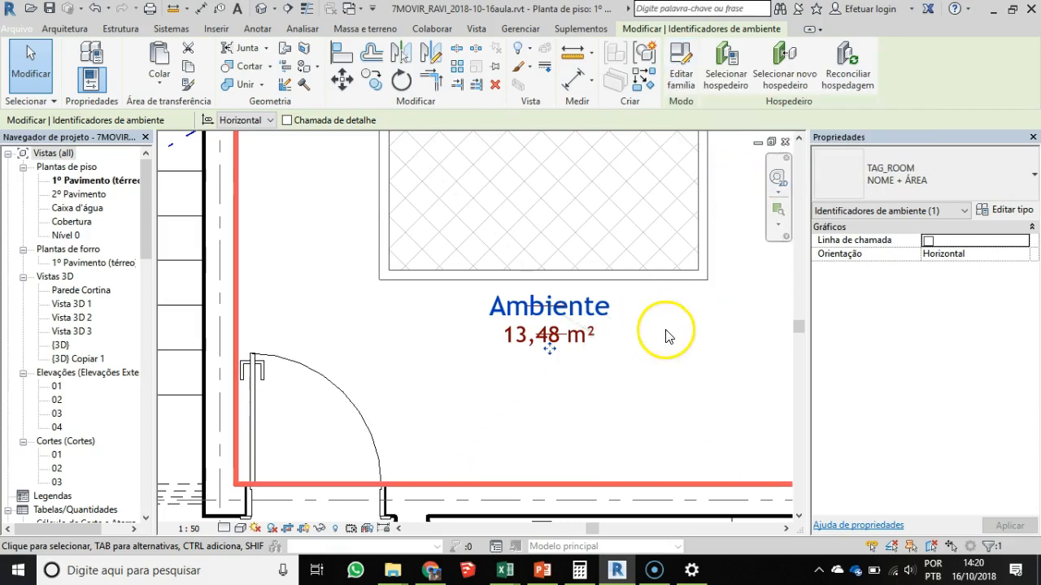
- Rename the bedroom to QUARTO by editing the name text directly in its room tag
{"action": "scroll", "coordinate": [666, 332], "scroll_direction": "down", "scroll_amount": 3}
{"action": "middle_click_drag", "start_coordinate": [623, 339], "coordinate": [511, 418]}
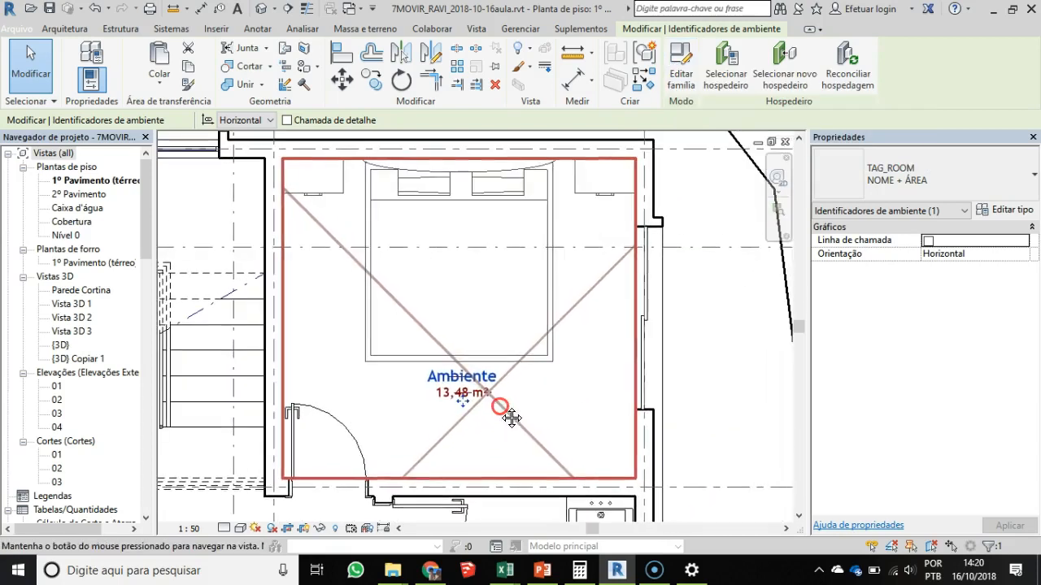
{"action": "left_click", "coordinate": [533, 409]}
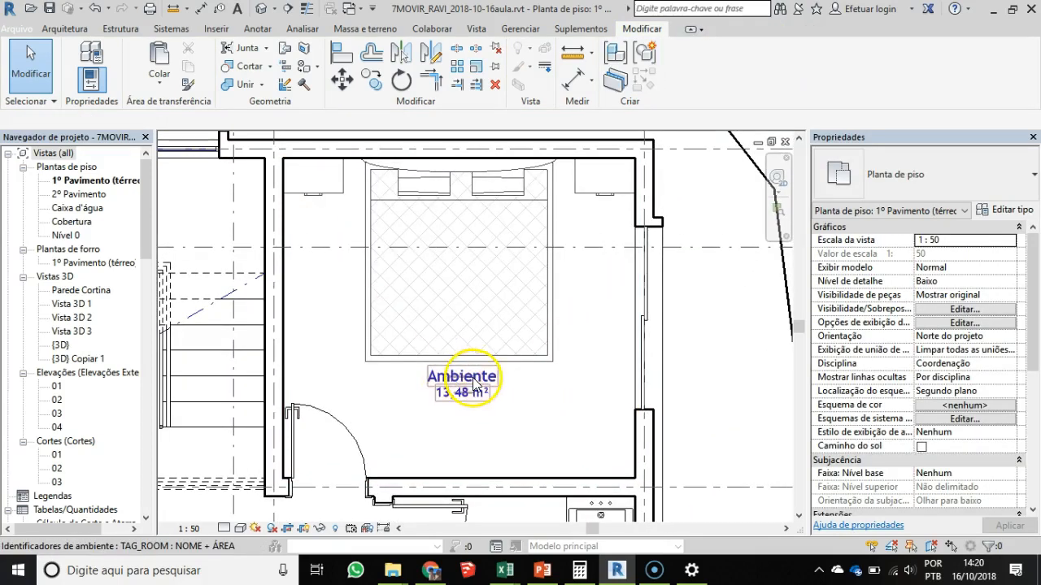
{"action": "left_click", "coordinate": [472, 382]}
{"action": "left_click", "coordinate": [475, 381]}
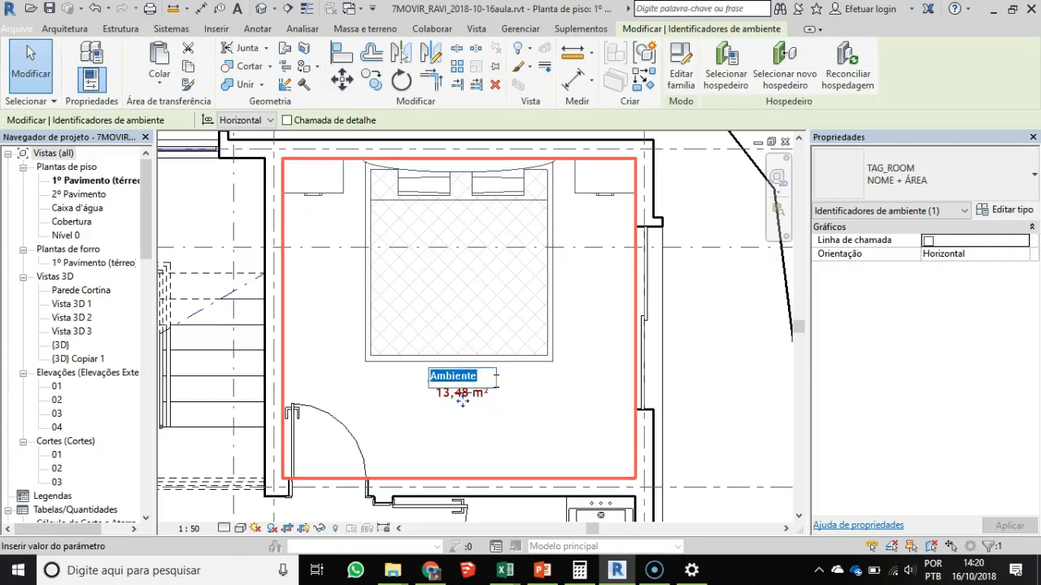
{"action": "key", "text": "Caps_Lock"}
{"action": "type", "text": "QUARTO"}
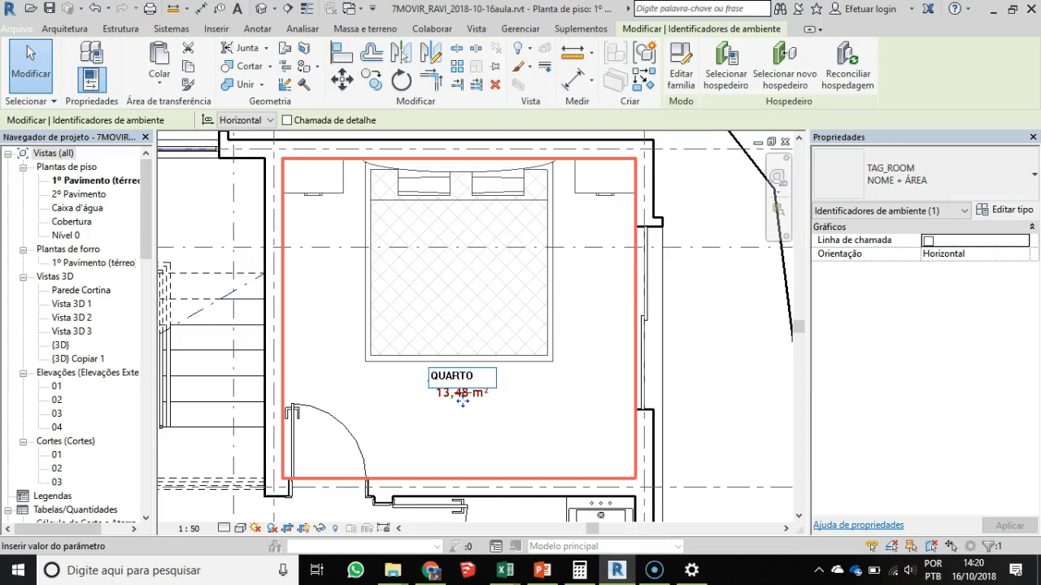
{"action": "key", "text": "Return"}
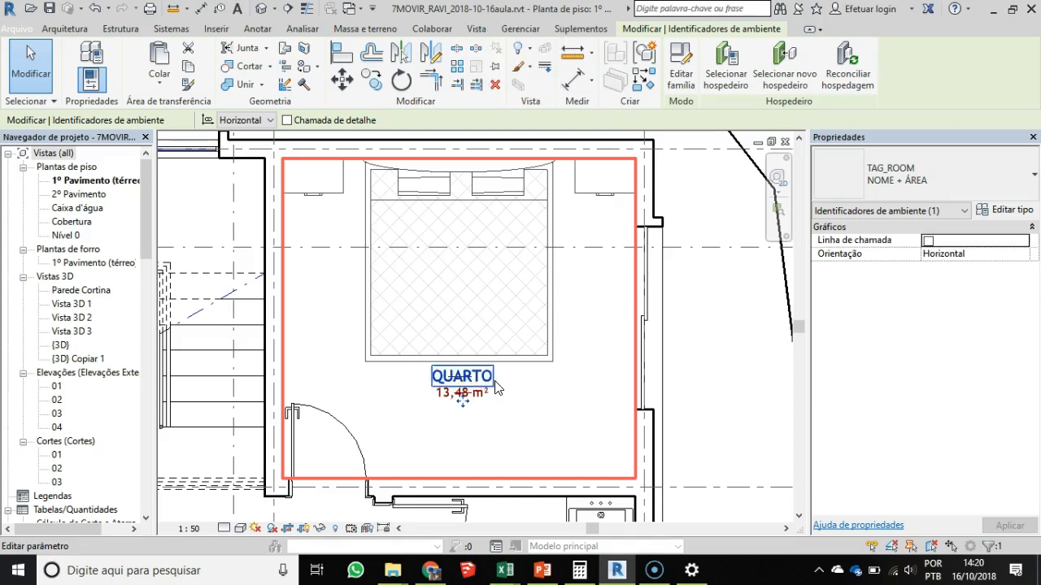
{"action": "scroll", "coordinate": [476, 430], "scroll_direction": "up", "scroll_amount": 3}
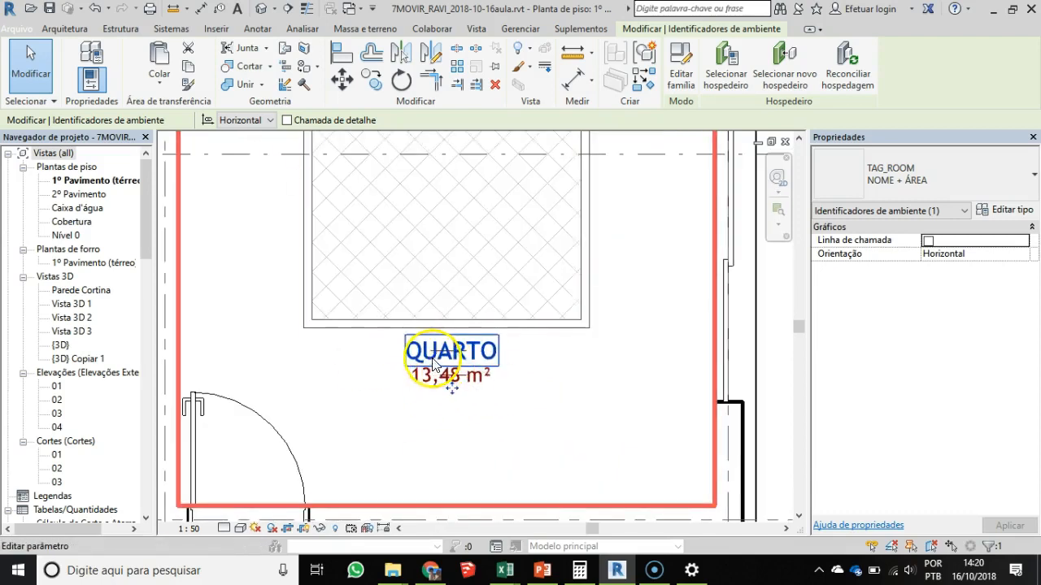
{"action": "key", "text": "Escape"}
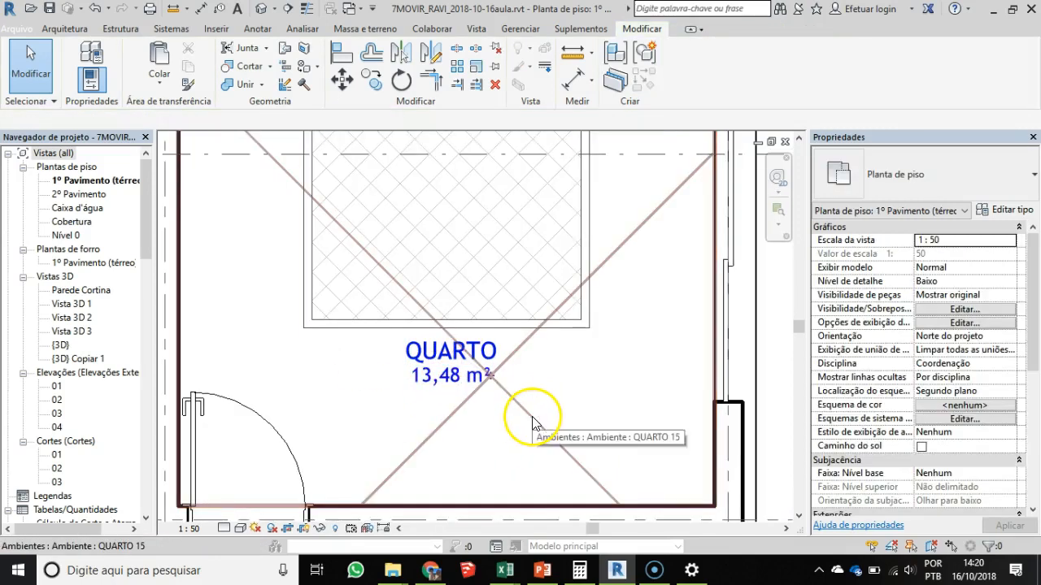
- Select the bedroom's room element and change its Nome property to QUARTO 01
{"action": "left_click", "coordinate": [531, 419]}
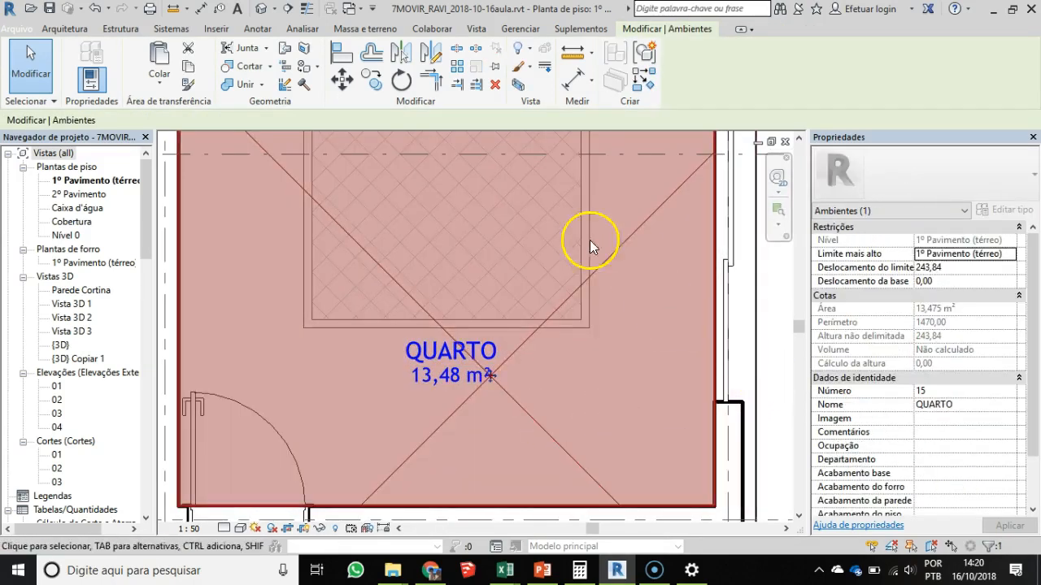
{"action": "scroll", "coordinate": [491, 395], "scroll_direction": "down", "scroll_amount": 2}
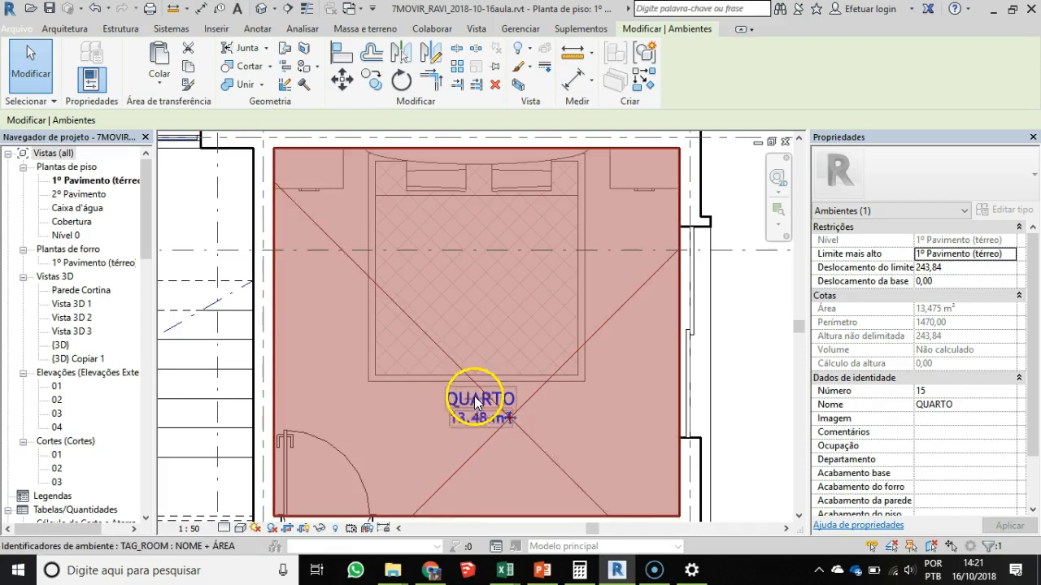
{"action": "left_click", "coordinate": [973, 404]}
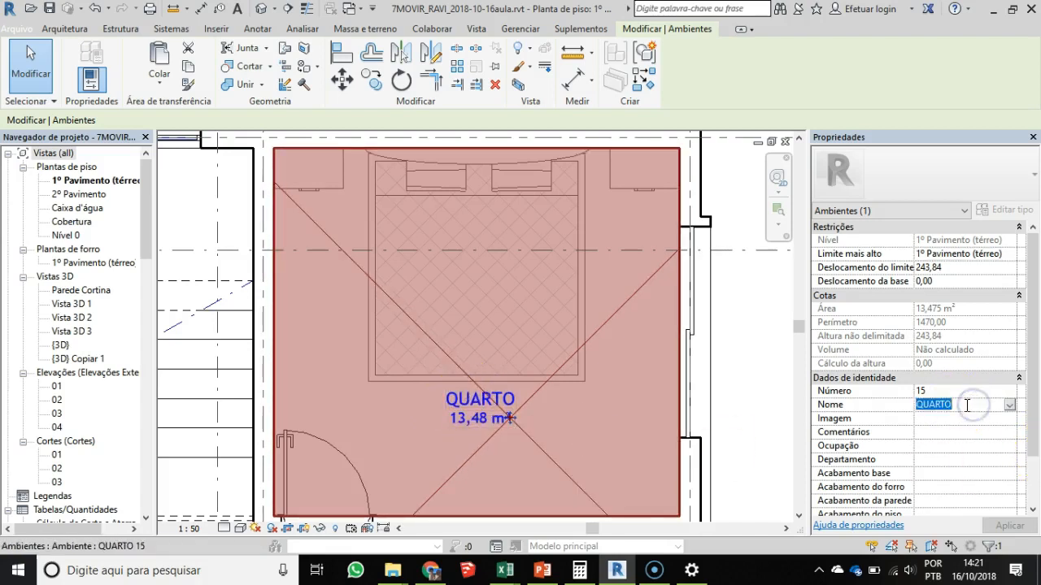
{"action": "key", "text": "Tab"}
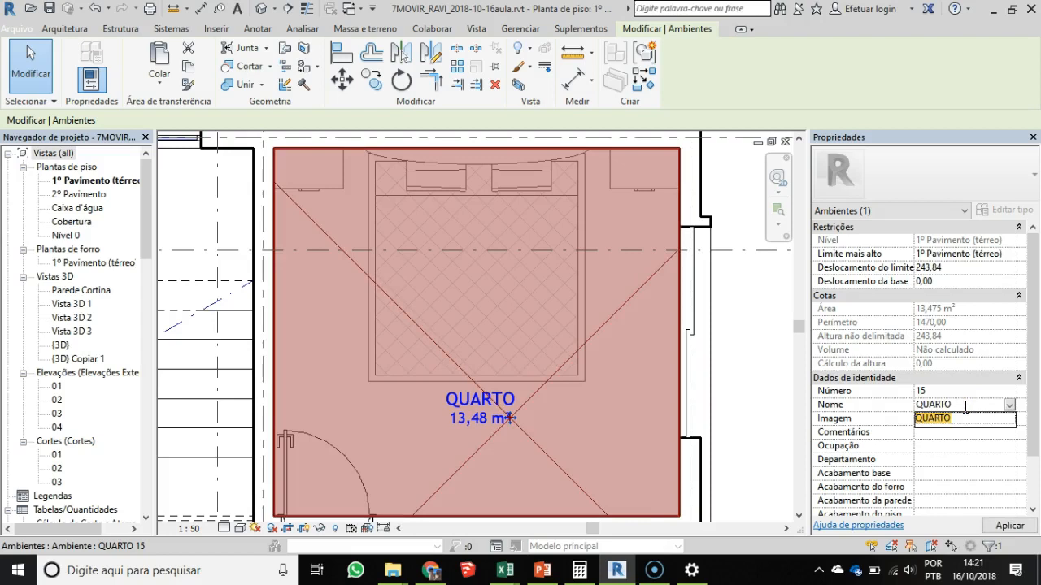
{"action": "left_click", "coordinate": [965, 404]}
{"action": "type", "text": "01"}
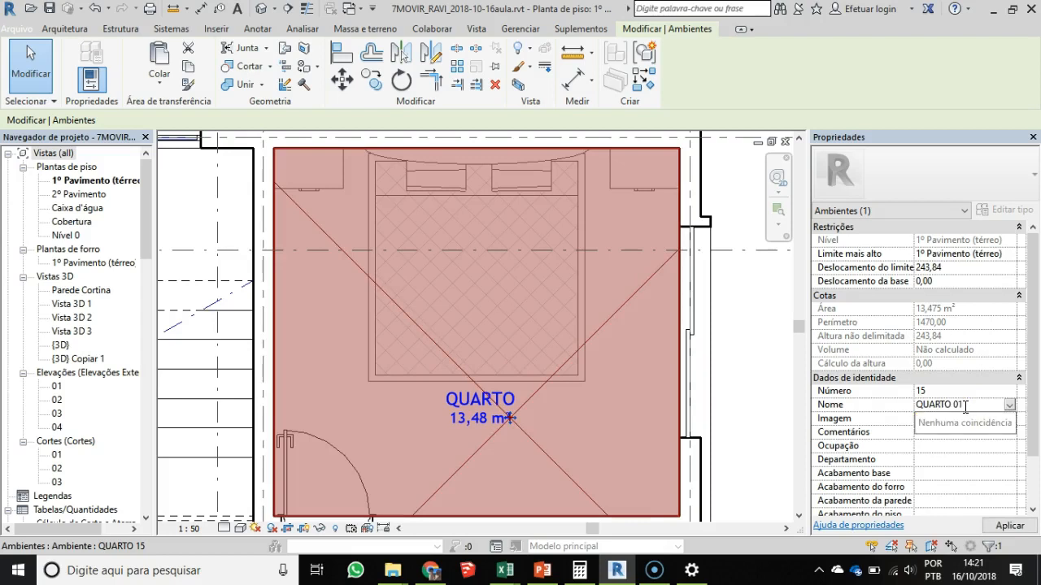
{"action": "key", "text": "Return"}
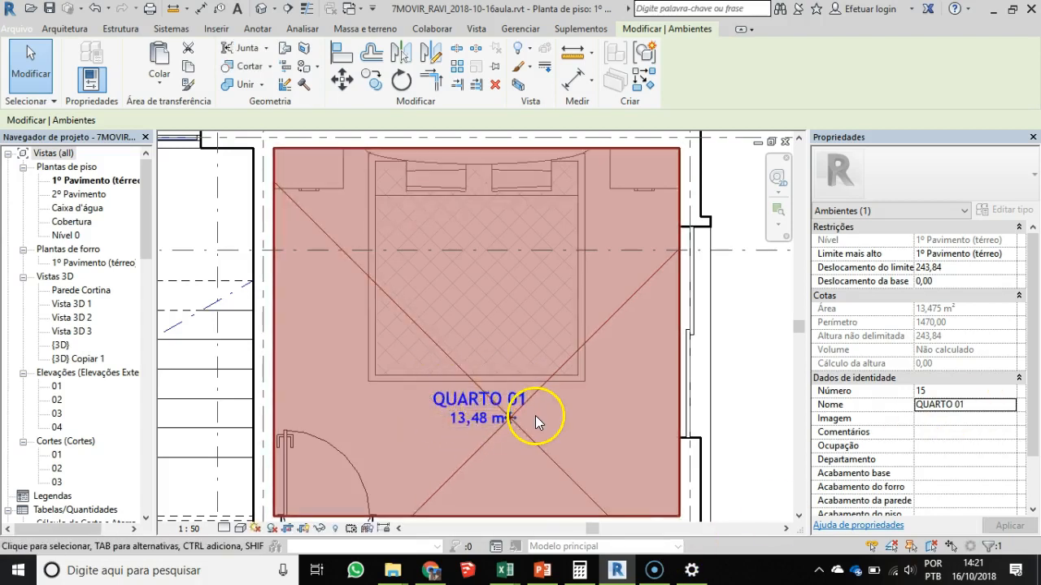
{"action": "key", "text": "Escape"}
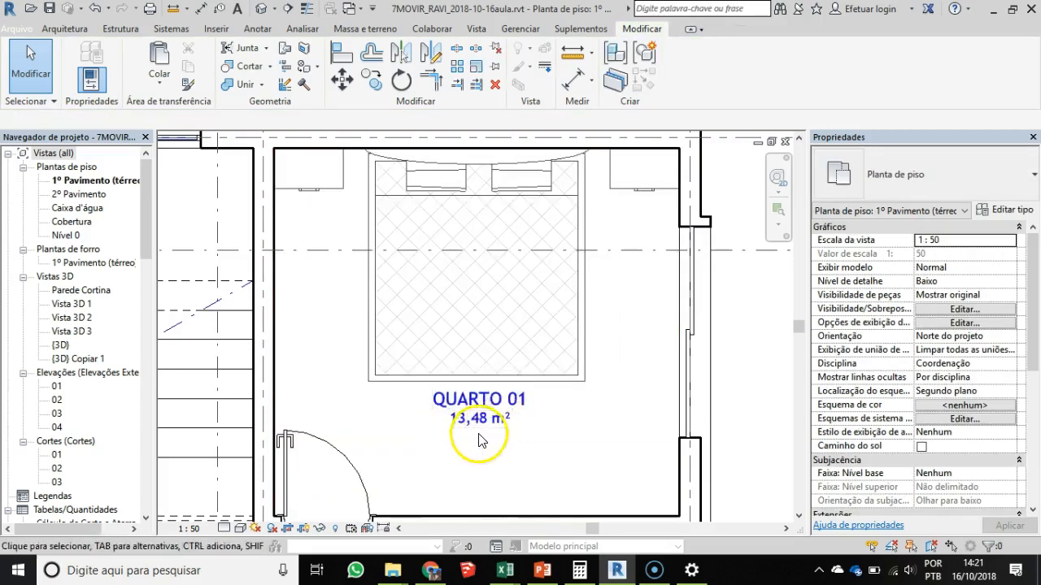
{"action": "scroll", "coordinate": [530, 365], "scroll_direction": "down", "scroll_amount": 2}
{"action": "middle_click_drag", "start_coordinate": [530, 365], "coordinate": [474, 159]}
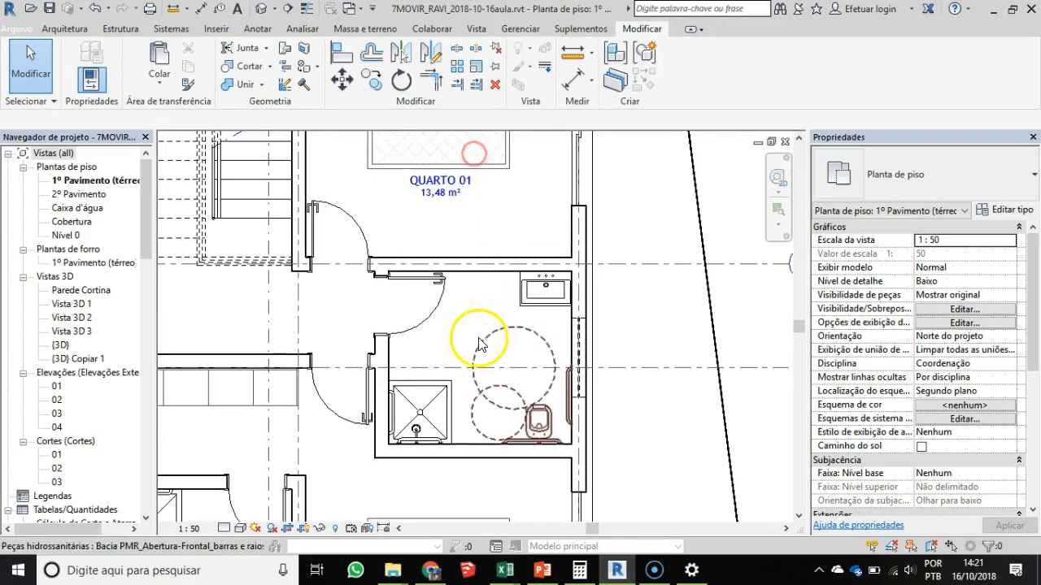
{"action": "key", "text": "r"}
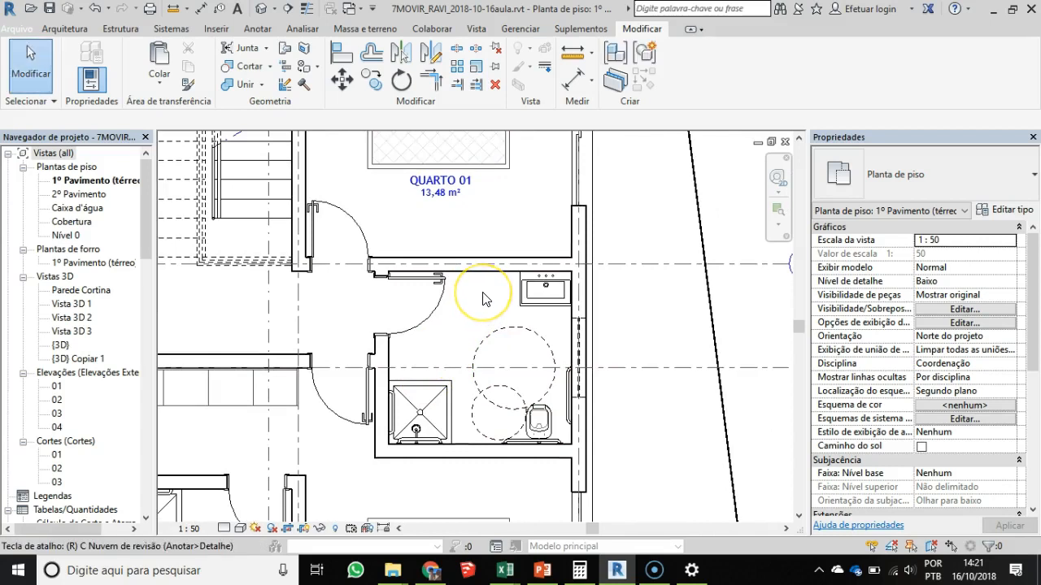
{"action": "left_click", "coordinate": [64, 29]}
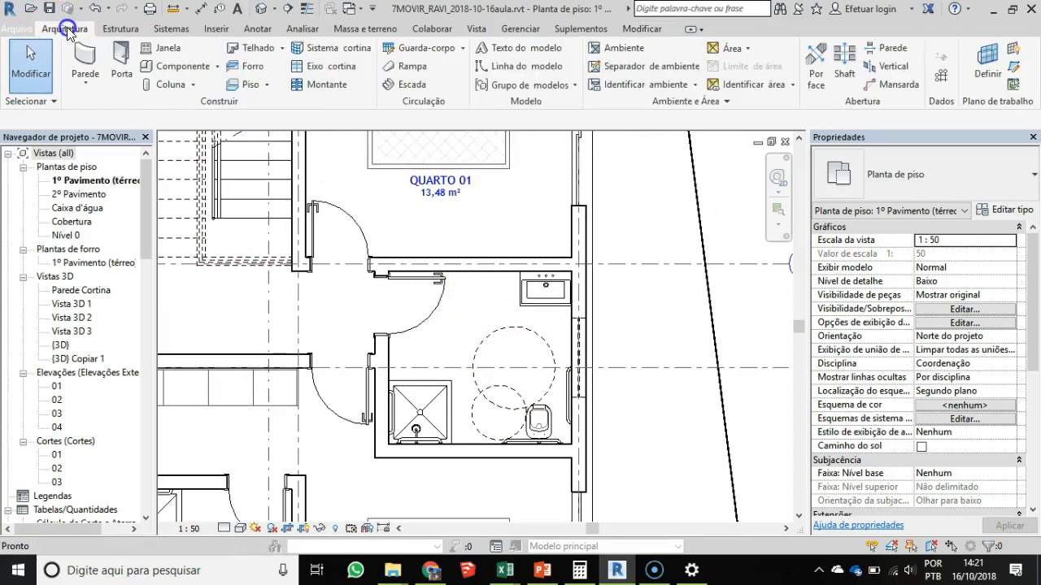
{"action": "left_click", "coordinate": [623, 48]}
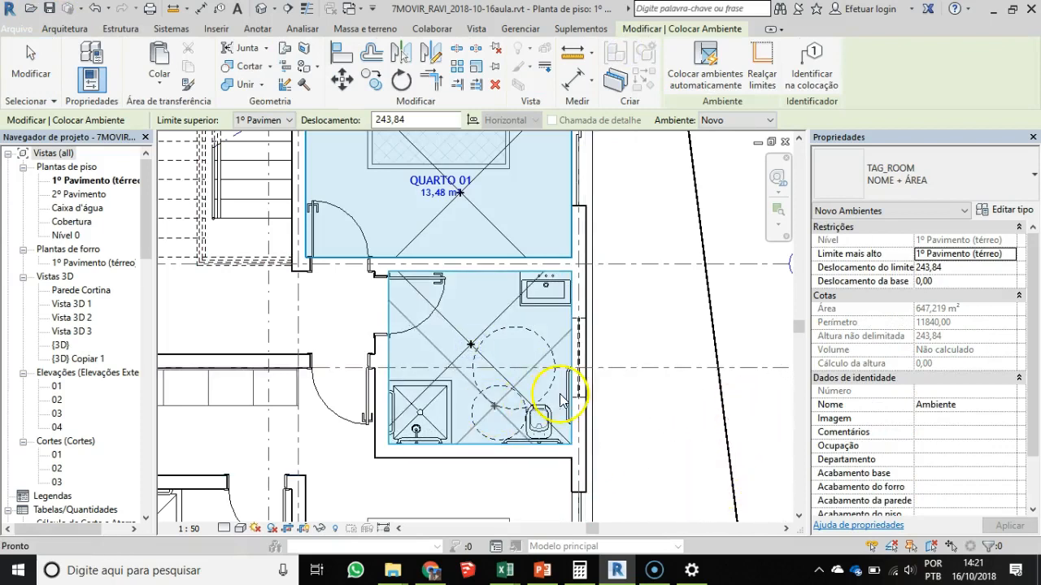
{"action": "key", "text": "Escape"}
- Copy the QUARTO 01 room tag into the middle of the bathroom directly below the bedroom
{"action": "left_click", "coordinate": [449, 189]}
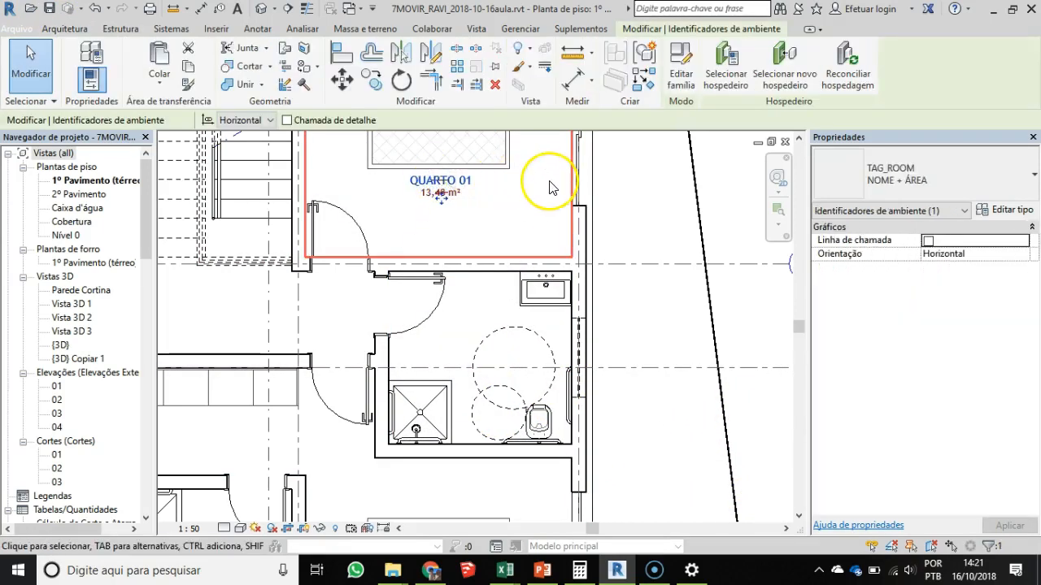
{"action": "left_click", "coordinate": [447, 179]}
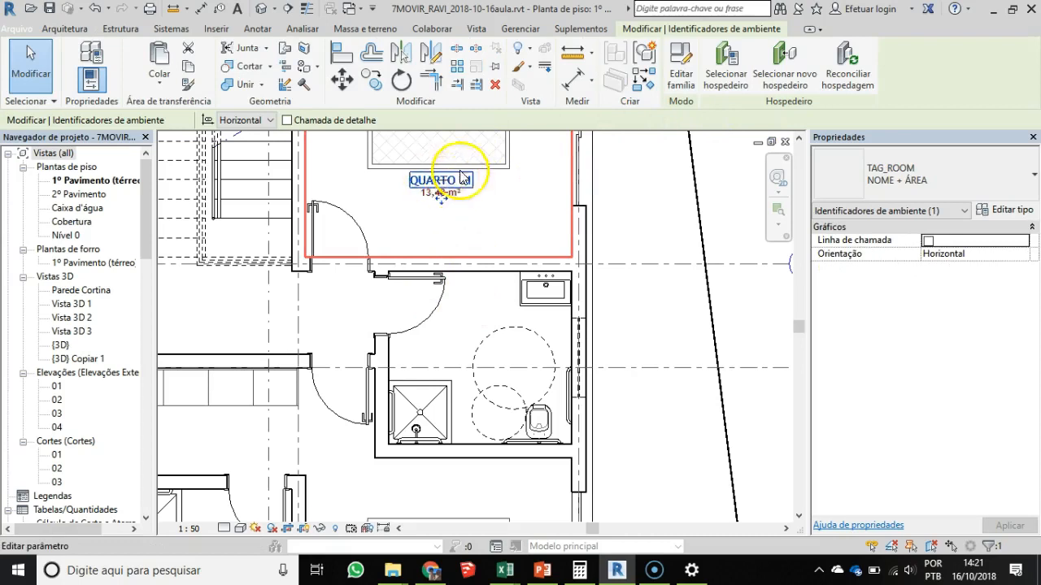
{"action": "key", "text": "Escape"}
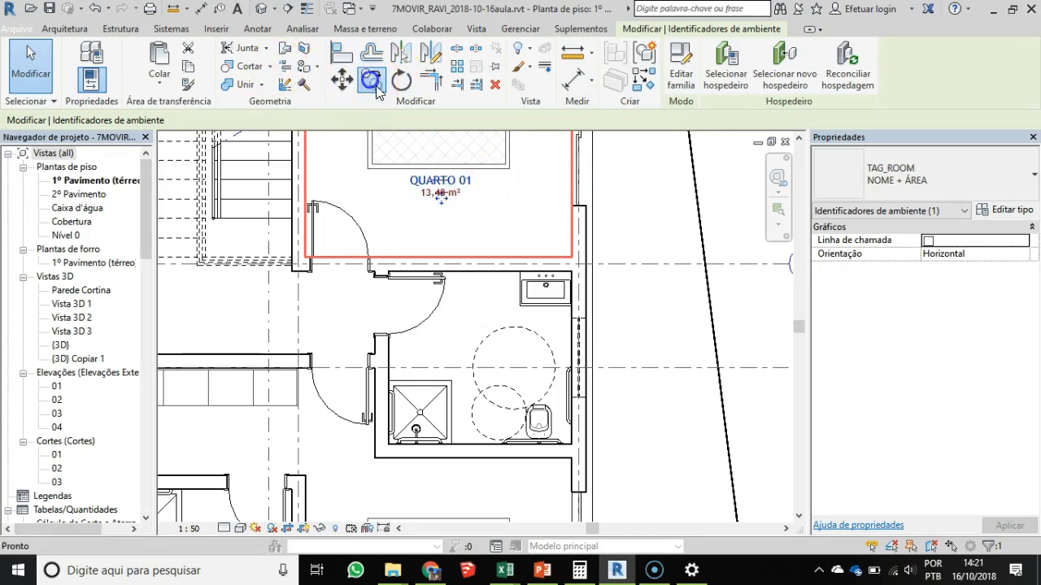
{"action": "left_click", "coordinate": [371, 79]}
{"action": "left_click", "coordinate": [451, 197]}
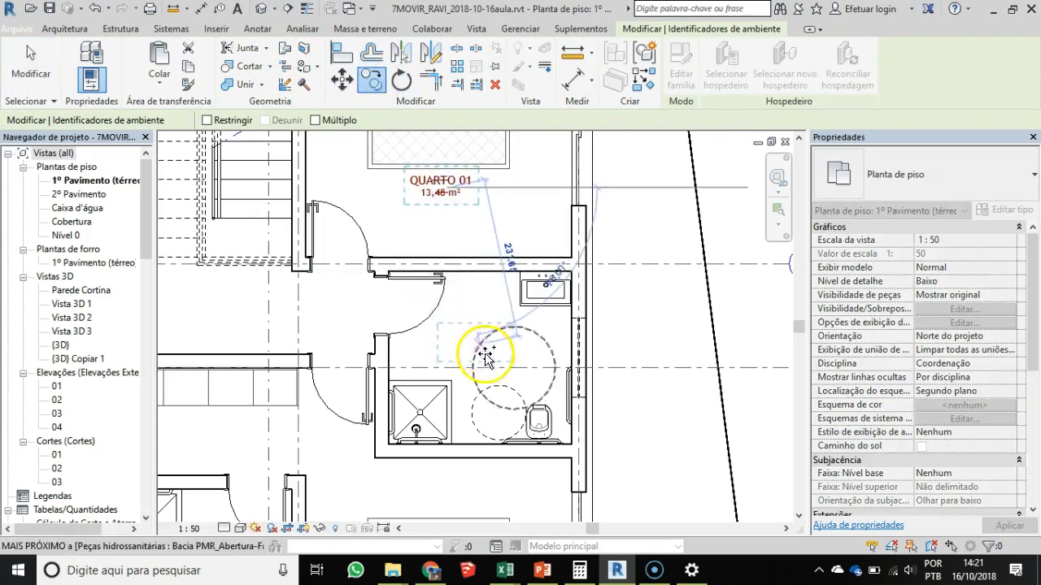
{"action": "left_click", "coordinate": [495, 360]}
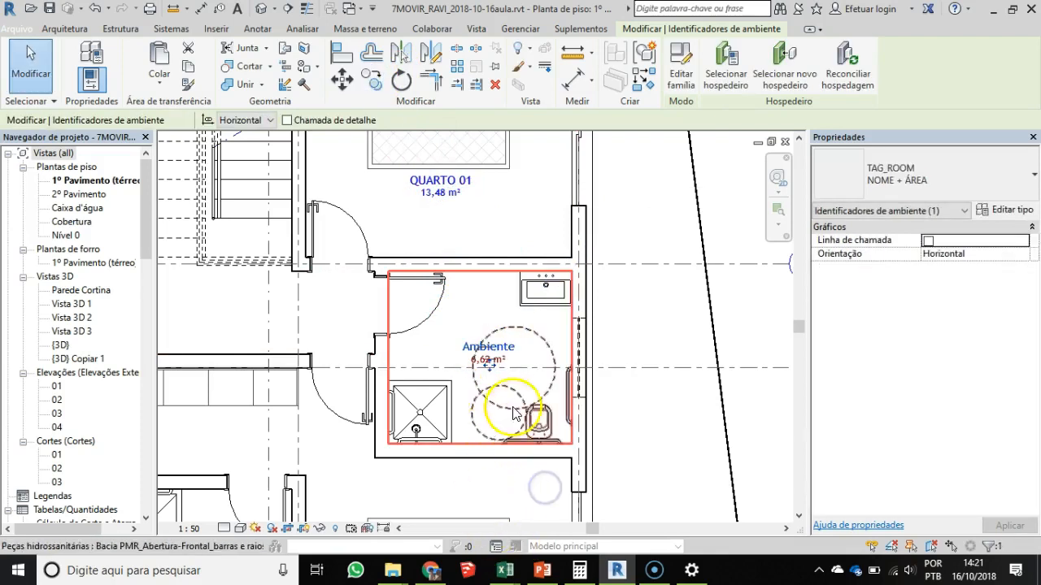
- Rename the bathroom to BANHO by editing the name text directly in its room tag
{"action": "scroll", "coordinate": [560, 367], "scroll_direction": "up", "scroll_amount": 1}
{"action": "scroll", "coordinate": [558, 363], "scroll_direction": "up", "scroll_amount": 2}
{"action": "middle_click_drag", "start_coordinate": [500, 402], "coordinate": [527, 330]}
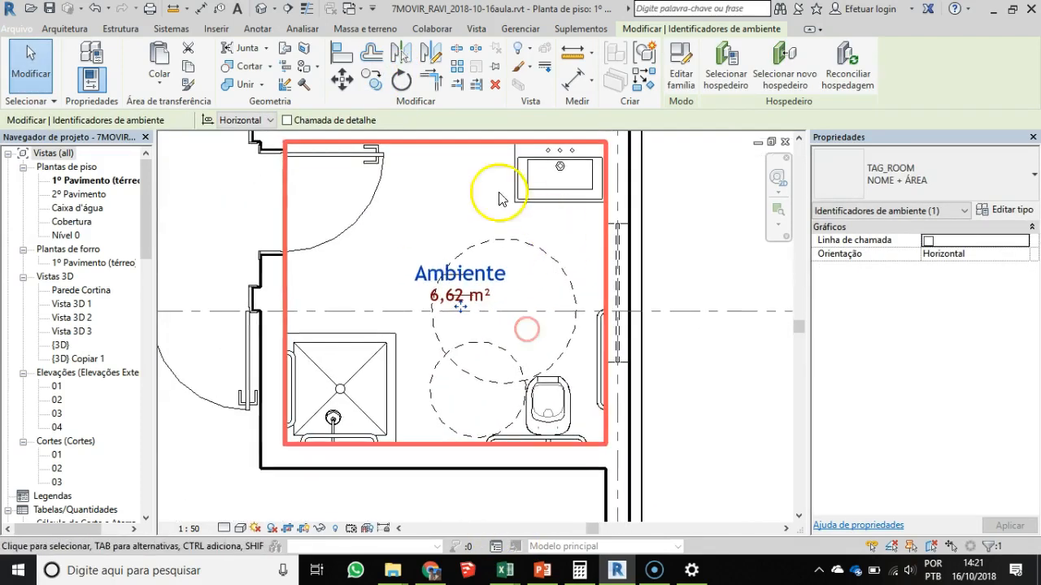
{"action": "left_click", "coordinate": [424, 215]}
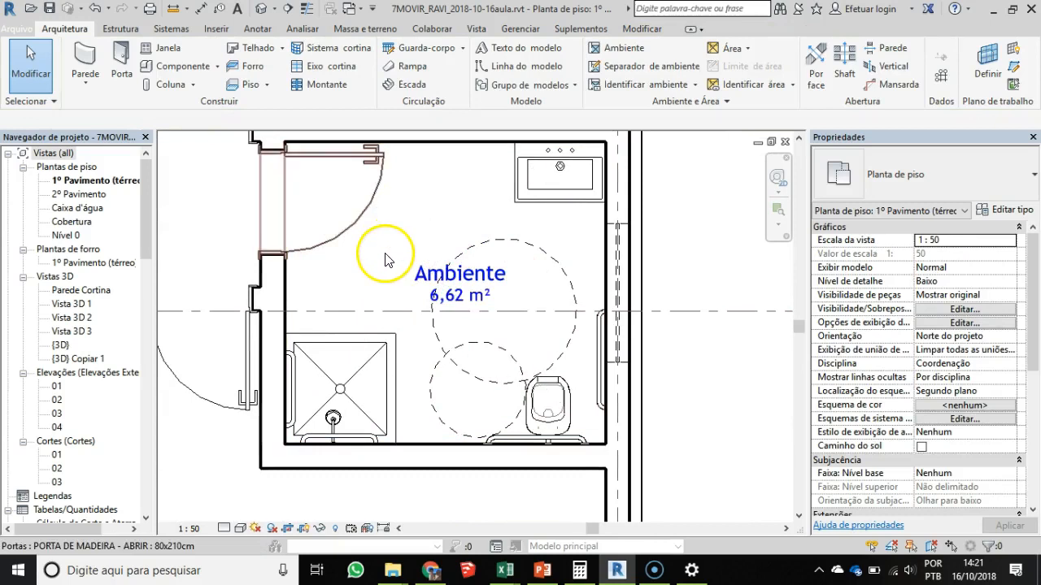
{"action": "left_click", "coordinate": [394, 242]}
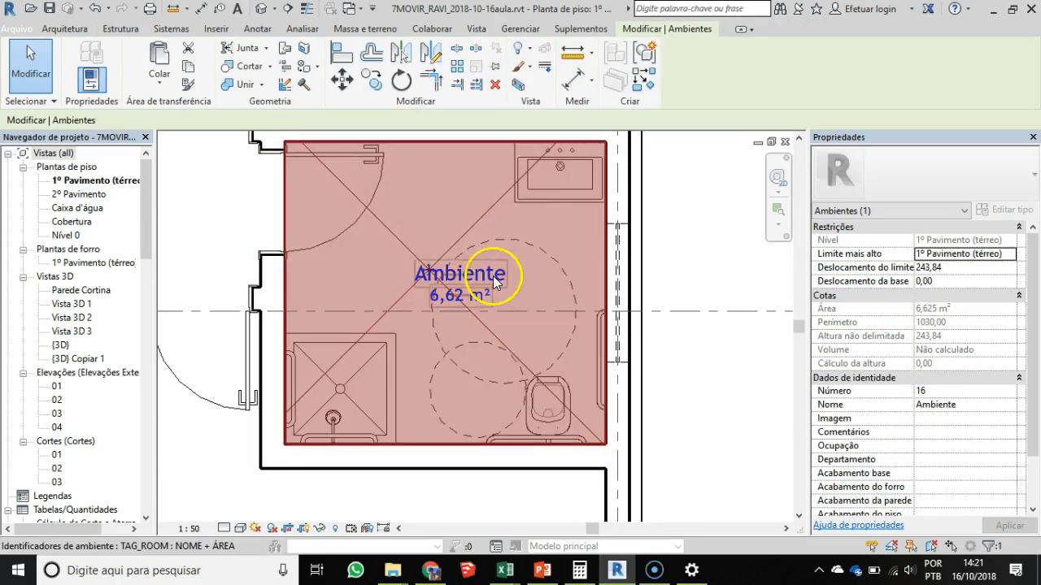
{"action": "left_click", "coordinate": [487, 276]}
{"action": "left_click", "coordinate": [486, 276]}
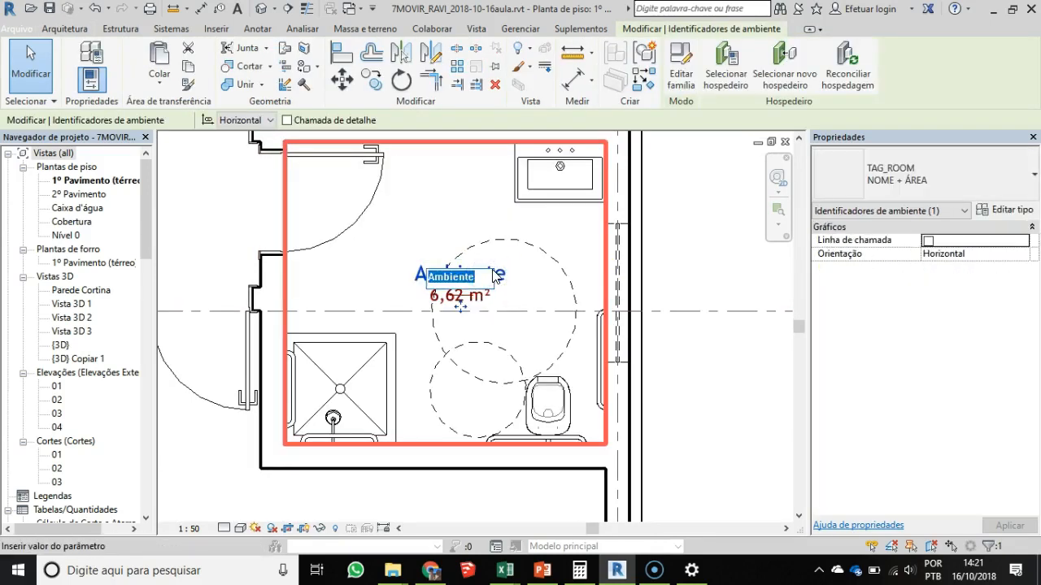
{"action": "key", "text": "Return"}
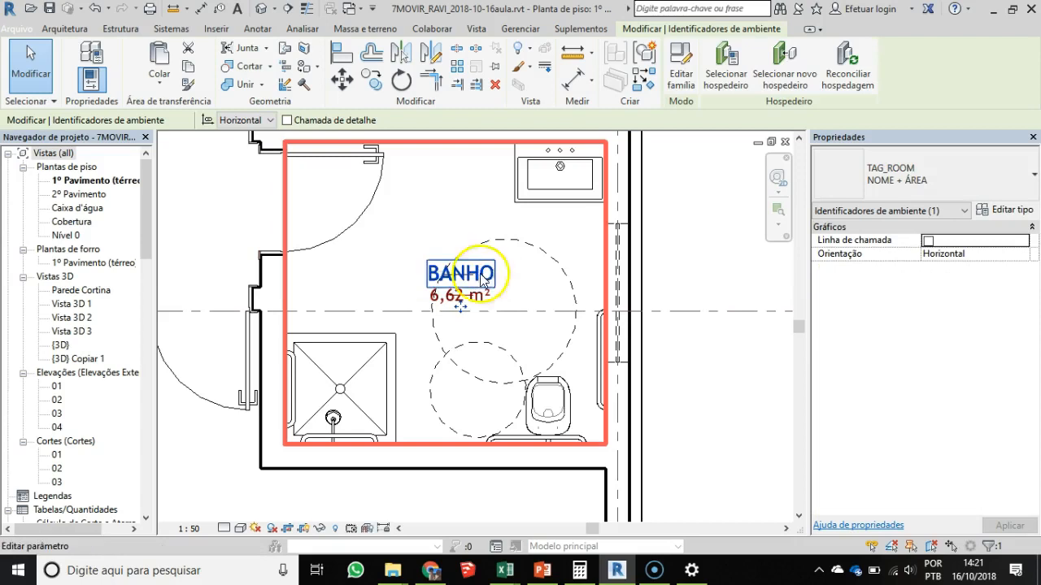
{"action": "middle_click_drag", "start_coordinate": [469, 346], "coordinate": [495, 400]}
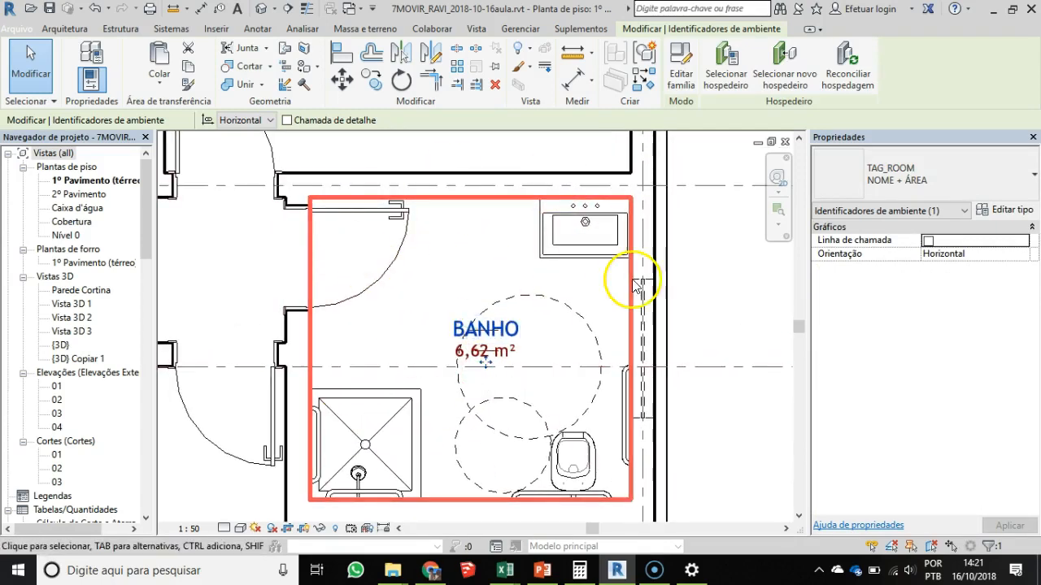
{"action": "left_click", "coordinate": [530, 297]}
- Examine the ground-floor plan around the dining and living areas, stairs, hallway and second bedroom for rooms still without tags
{"action": "scroll", "coordinate": [448, 337], "scroll_direction": "down", "scroll_amount": 3}
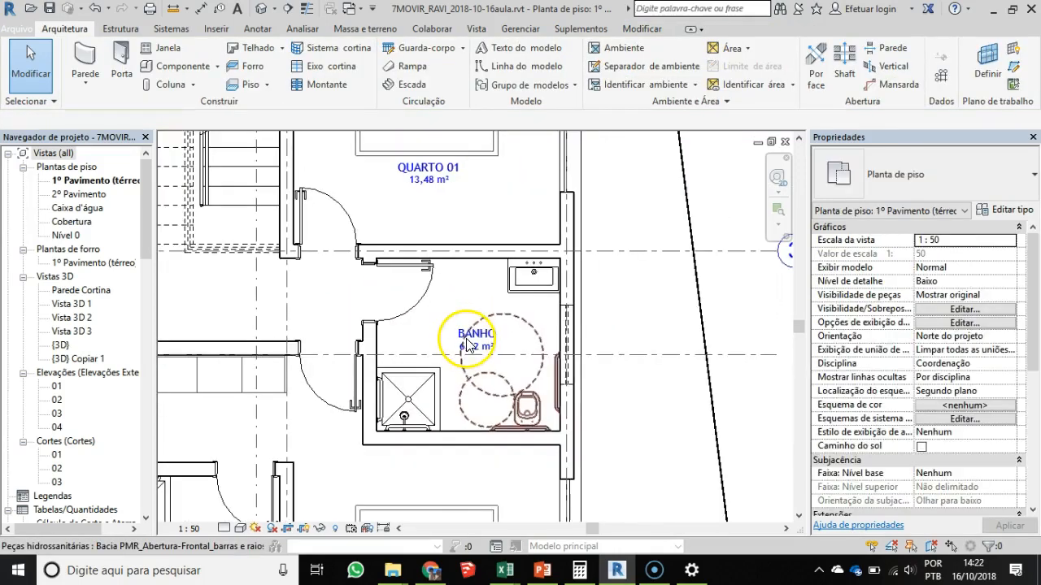
{"action": "scroll", "coordinate": [465, 340], "scroll_direction": "down", "scroll_amount": 3}
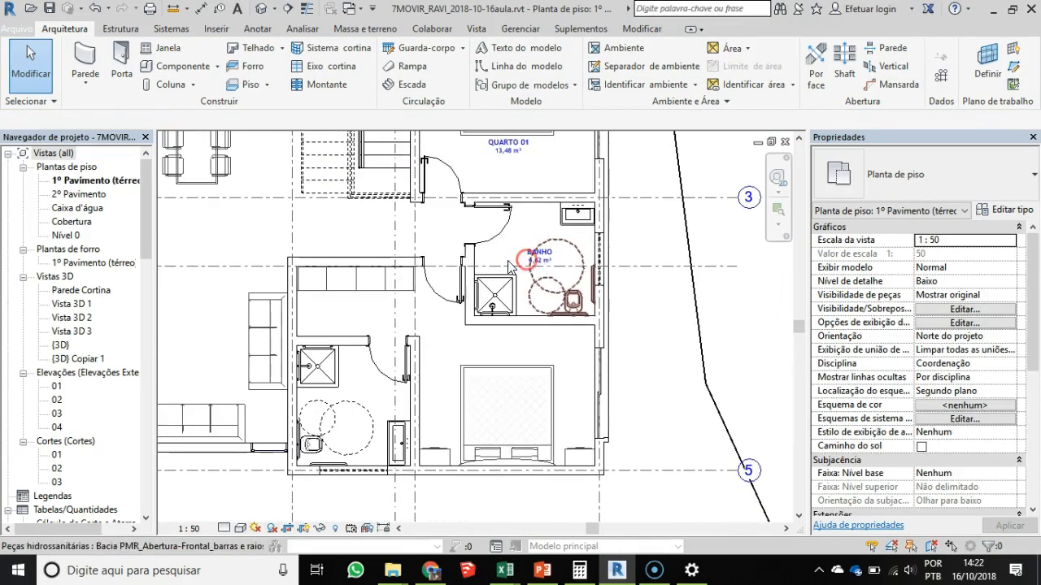
{"action": "left_click", "coordinate": [560, 187]}
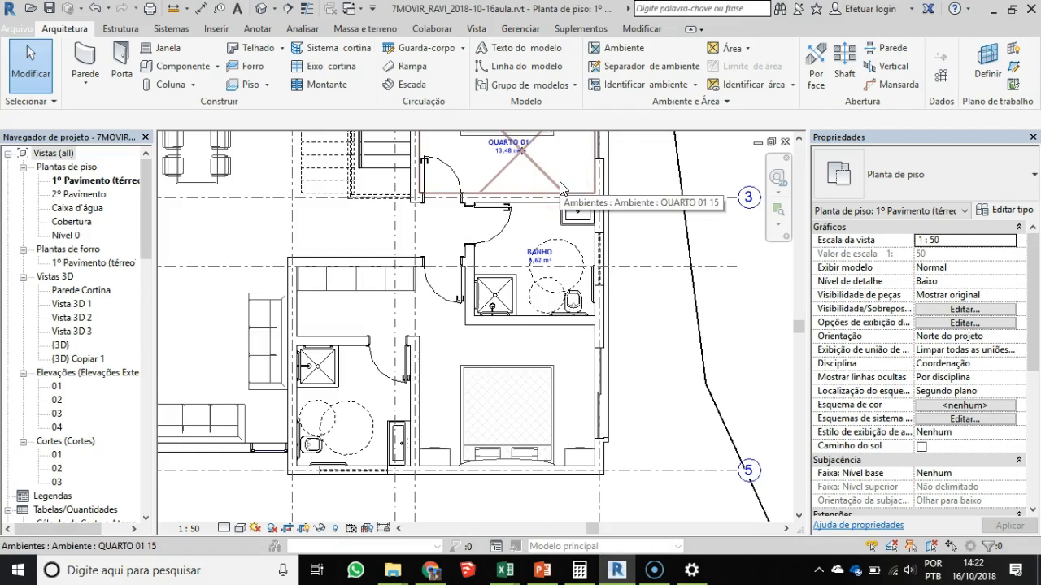
{"action": "left_click", "coordinate": [385, 269]}
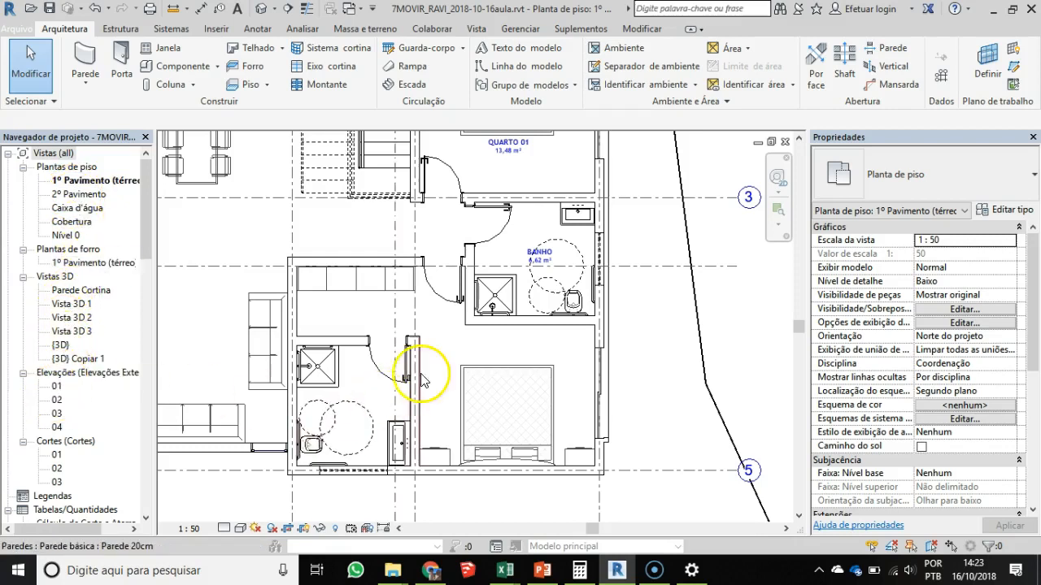
{"action": "scroll", "coordinate": [420, 353], "scroll_direction": "down", "scroll_amount": 5}
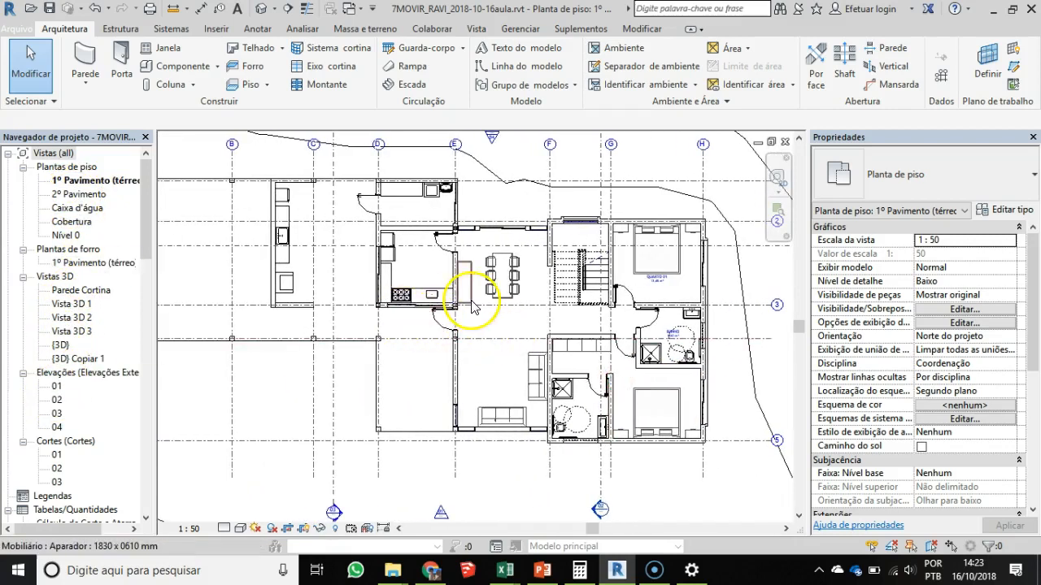
{"action": "scroll", "coordinate": [487, 305], "scroll_direction": "down", "scroll_amount": 1}
{"action": "middle_click_drag", "start_coordinate": [312, 296], "coordinate": [402, 305]}
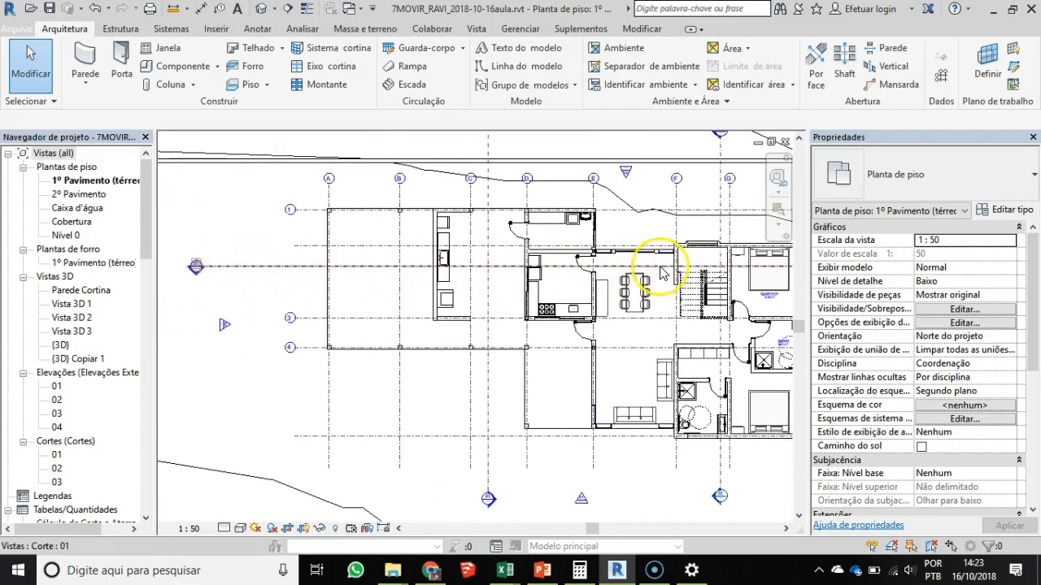
{"action": "middle_click_drag", "start_coordinate": [708, 272], "coordinate": [565, 275]}
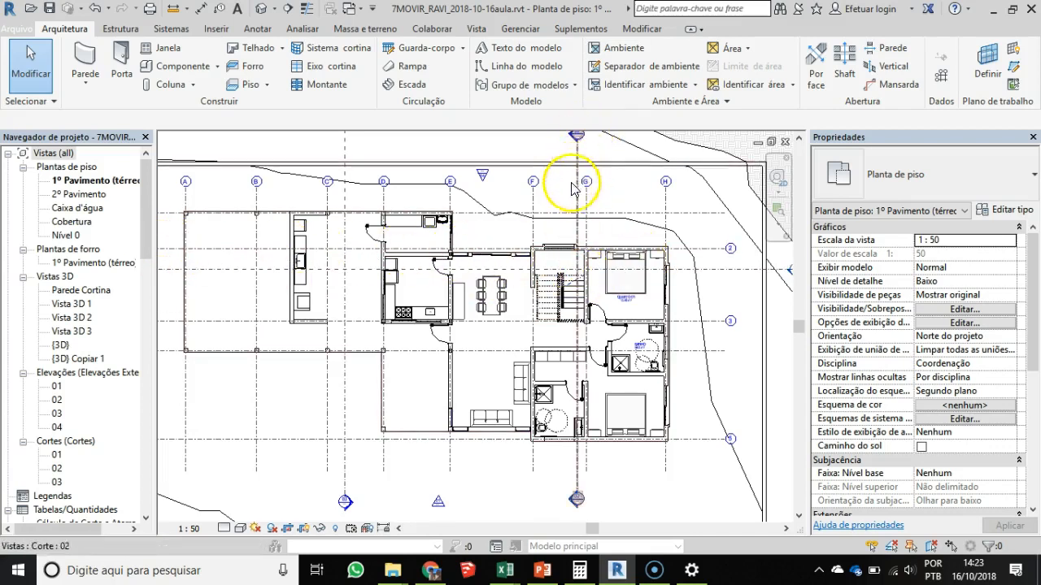
{"action": "scroll", "coordinate": [576, 255], "scroll_direction": "up", "scroll_amount": 2}
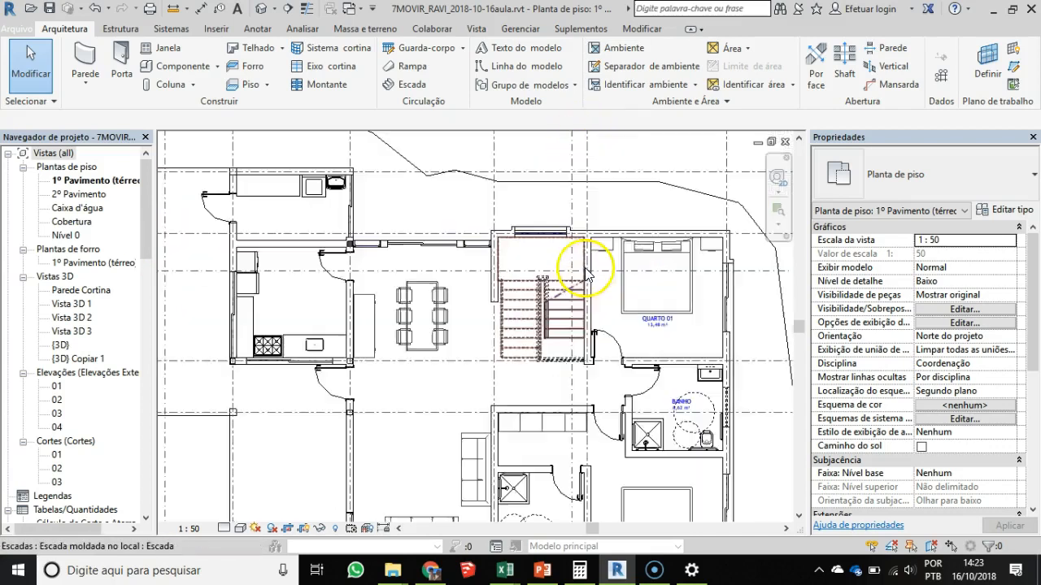
{"action": "scroll", "coordinate": [516, 314], "scroll_direction": "up", "scroll_amount": 2}
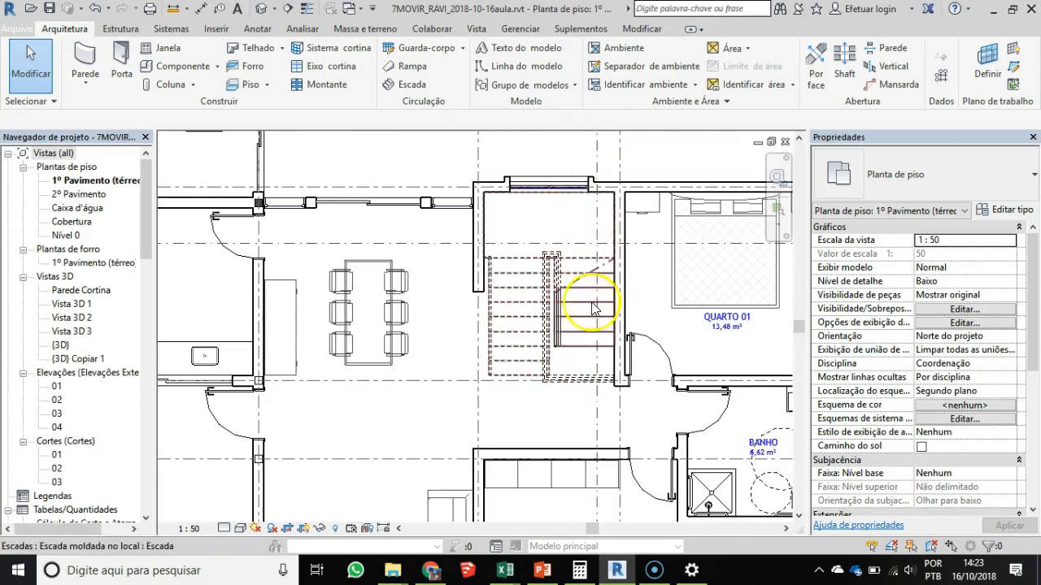
{"action": "scroll", "coordinate": [557, 301], "scroll_direction": "down", "scroll_amount": 1}
{"action": "scroll", "coordinate": [556, 300], "scroll_direction": "down", "scroll_amount": 1}
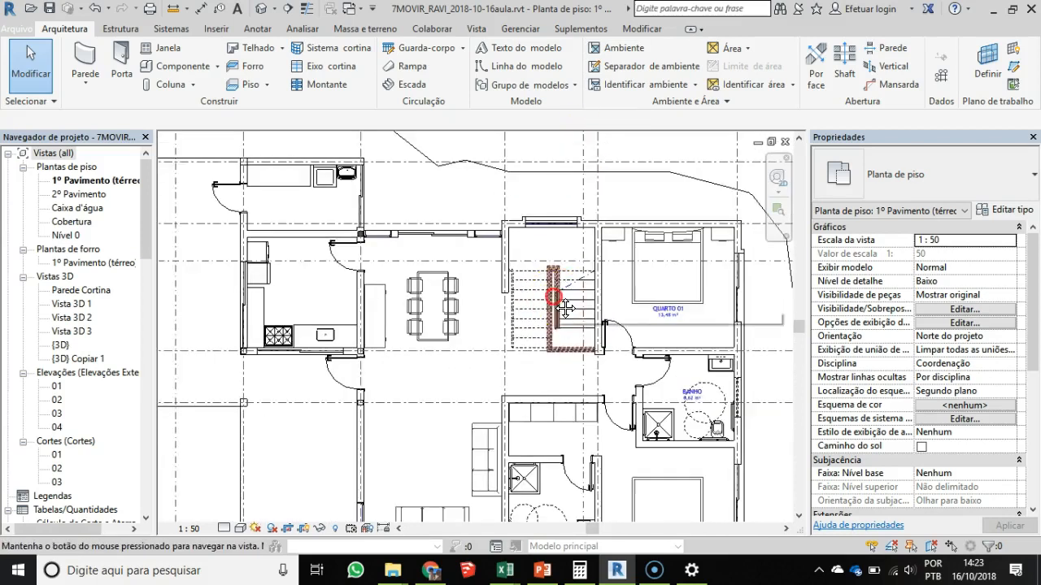
{"action": "middle_click_drag", "start_coordinate": [554, 299], "coordinate": [543, 327]}
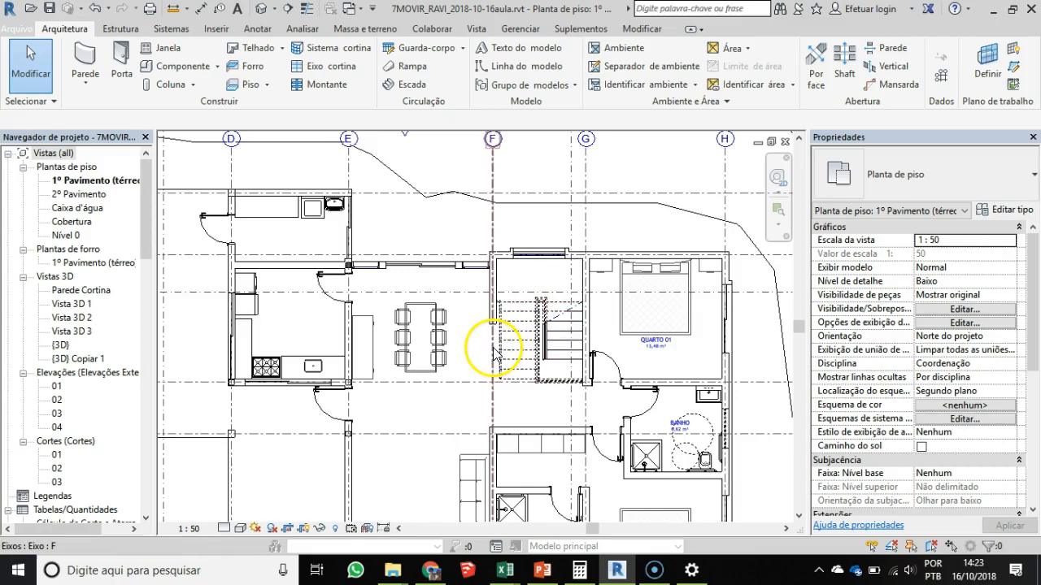
{"action": "scroll", "coordinate": [492, 337], "scroll_direction": "down", "scroll_amount": 1}
{"action": "scroll", "coordinate": [493, 438], "scroll_direction": "down", "scroll_amount": 1}
{"action": "middle_click_drag", "start_coordinate": [493, 439], "coordinate": [513, 355]}
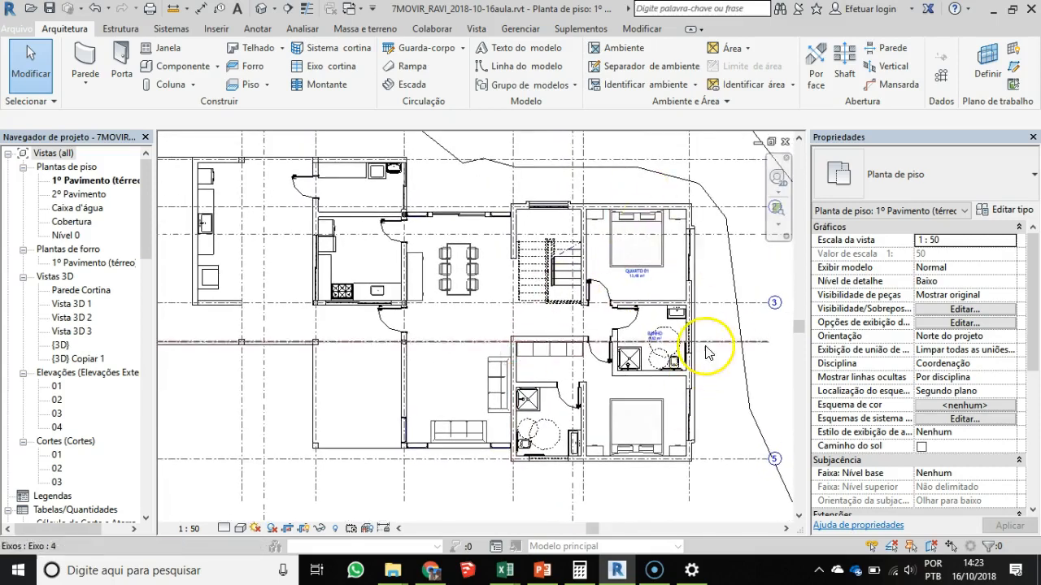
{"action": "scroll", "coordinate": [638, 485], "scroll_direction": "up", "scroll_amount": 2}
{"action": "middle_click_drag", "start_coordinate": [638, 485], "coordinate": [594, 427]}
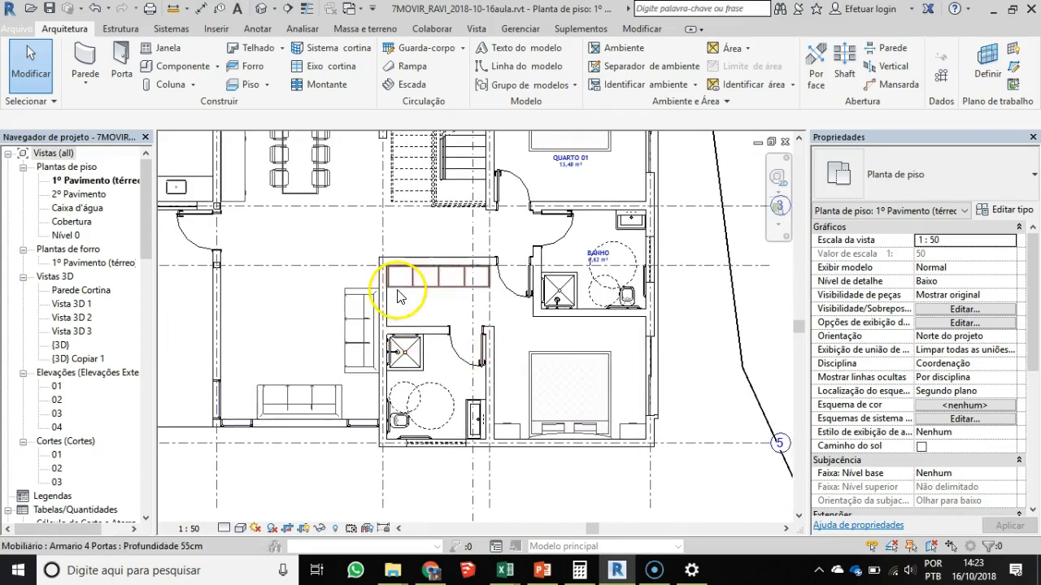
{"action": "scroll", "coordinate": [395, 290], "scroll_direction": "down", "scroll_amount": 1}
{"action": "middle_click_drag", "start_coordinate": [395, 291], "coordinate": [589, 352]}
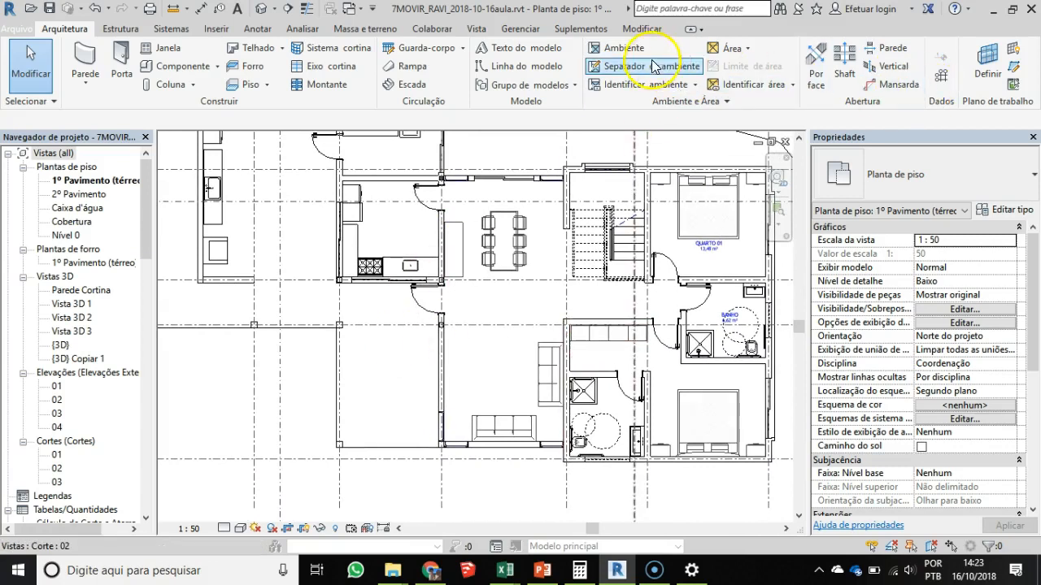
- Place a room tagged on placement in the open area between the dining table and the living-room sofas
{"action": "left_click", "coordinate": [616, 47]}
{"action": "left_click", "coordinate": [815, 67]}
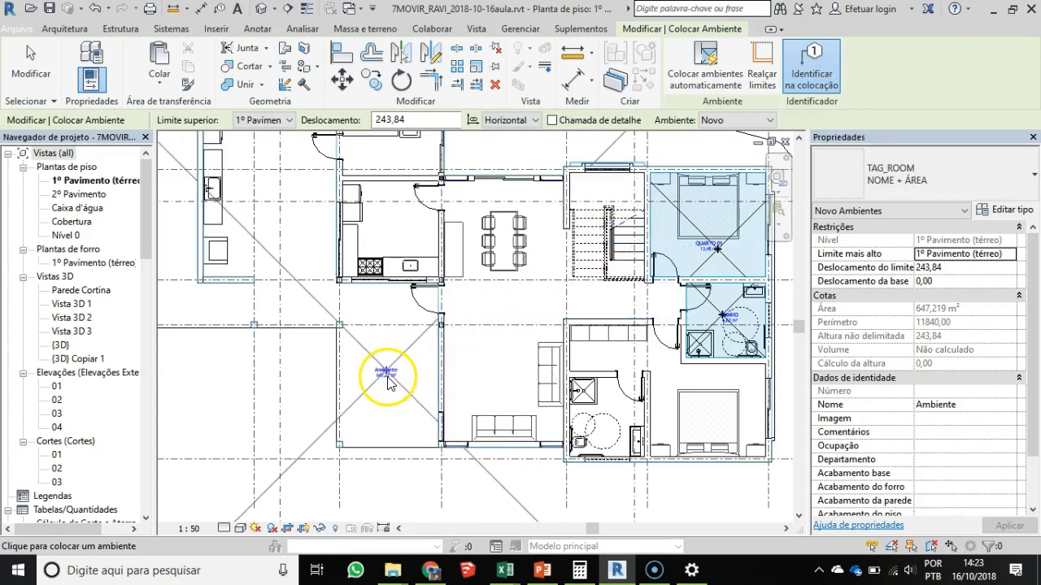
{"action": "scroll", "coordinate": [382, 366], "scroll_direction": "up", "scroll_amount": 2}
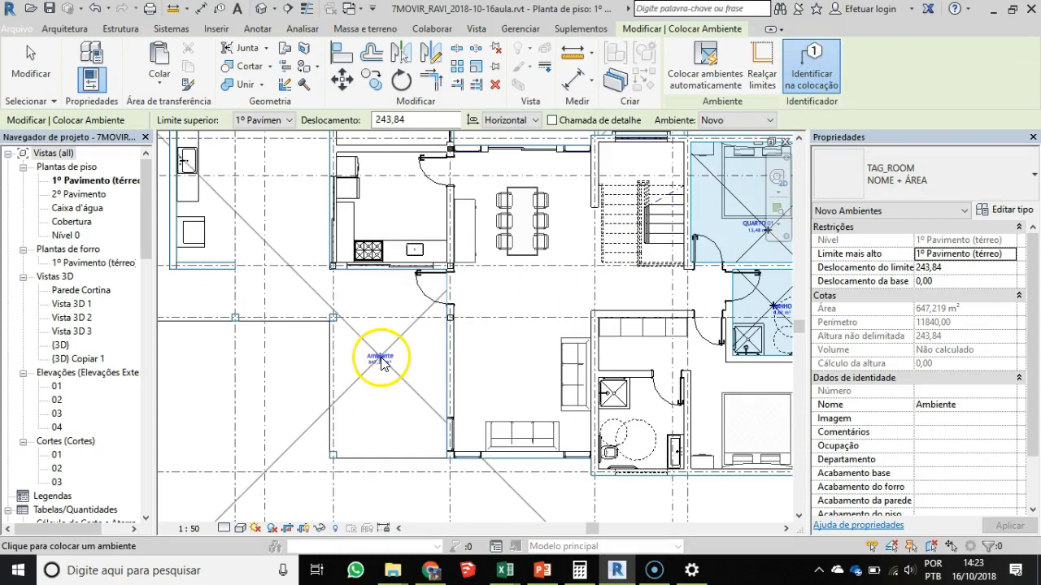
{"action": "middle_click_drag", "start_coordinate": [543, 313], "coordinate": [437, 323]}
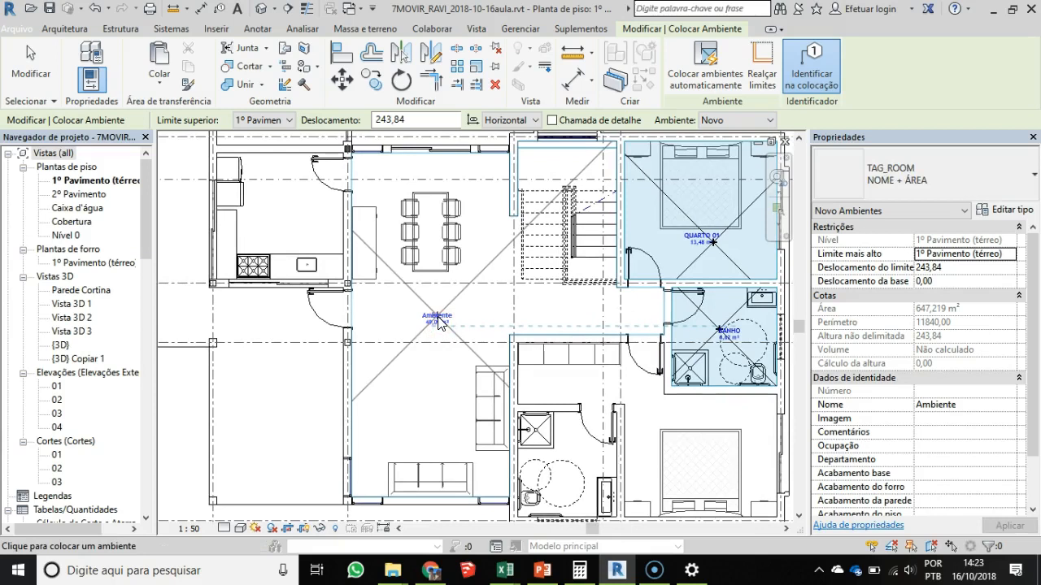
{"action": "left_click", "coordinate": [446, 325]}
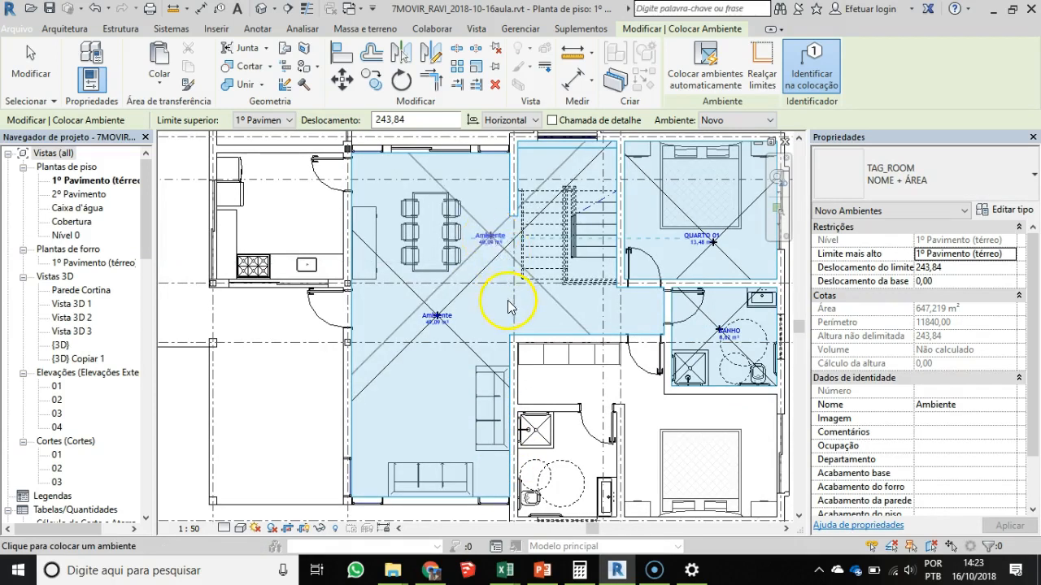
{"action": "key", "text": "Escape"}
{"action": "key", "text": "Escape"}
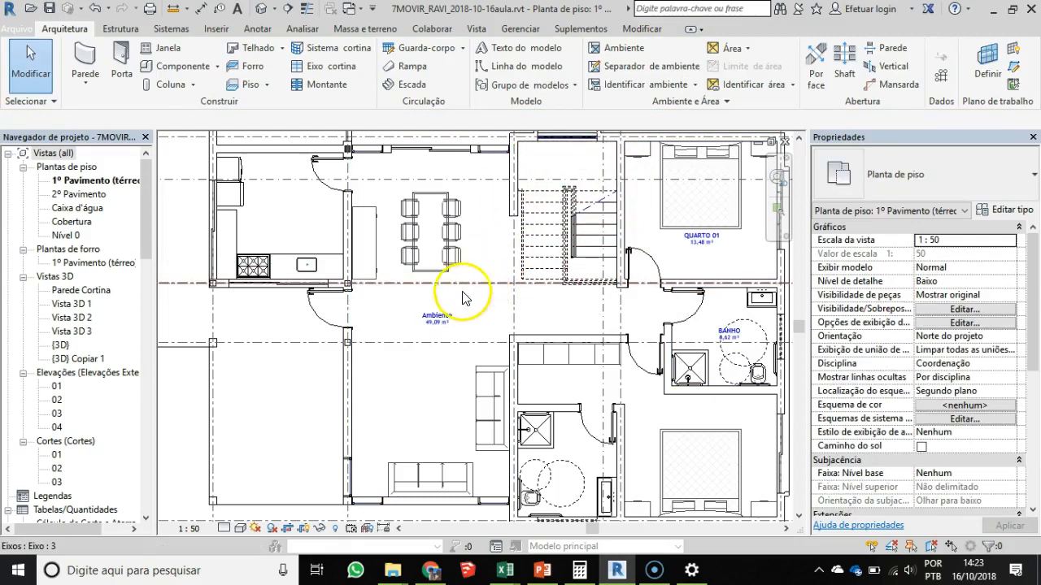
- Select the new living and dining room to check its boundaries, and inspect its name and area tag
{"action": "left_click", "coordinate": [464, 298]}
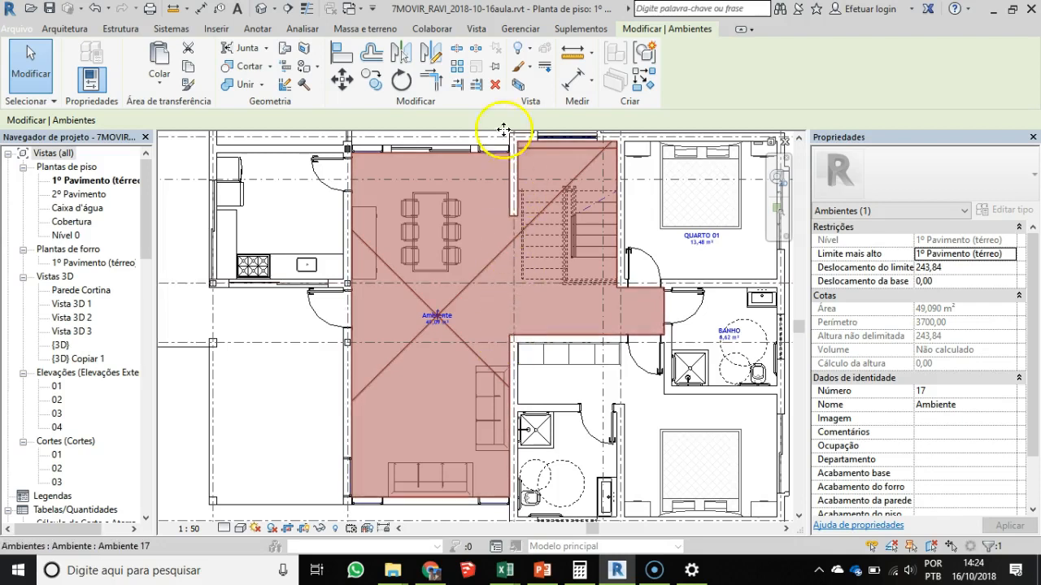
{"action": "key", "text": "Escape"}
{"action": "scroll", "coordinate": [440, 317], "scroll_direction": "up", "scroll_amount": 4}
{"action": "scroll", "coordinate": [440, 316], "scroll_direction": "up", "scroll_amount": 2}
{"action": "middle_click_drag", "start_coordinate": [488, 318], "coordinate": [459, 375]}
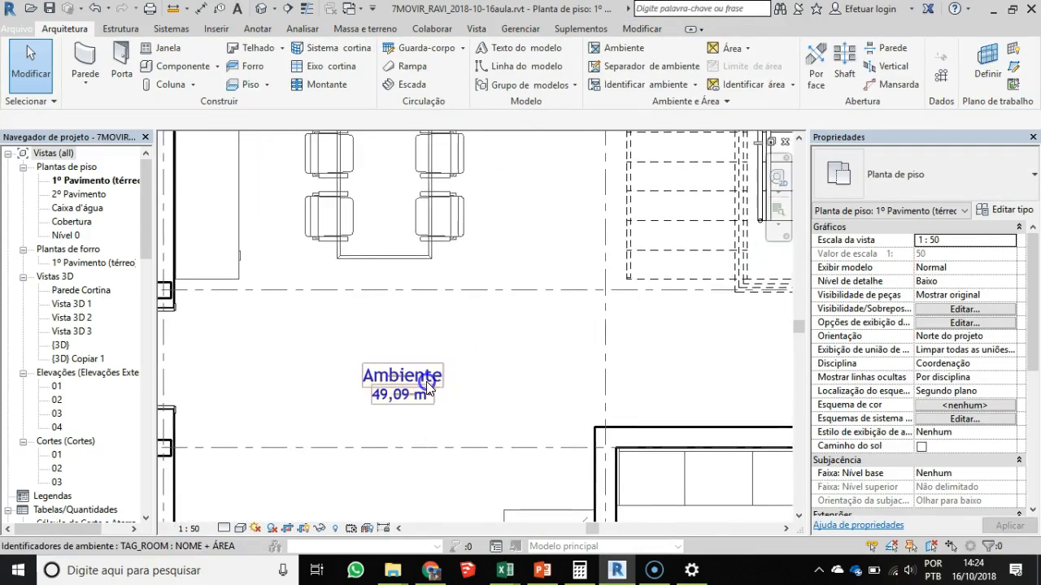
{"action": "left_click", "coordinate": [427, 382]}
{"action": "scroll", "coordinate": [523, 272], "scroll_direction": "down", "scroll_amount": 1}
{"action": "middle_click_drag", "start_coordinate": [523, 272], "coordinate": [489, 297]}
{"action": "key", "text": "Escape"}
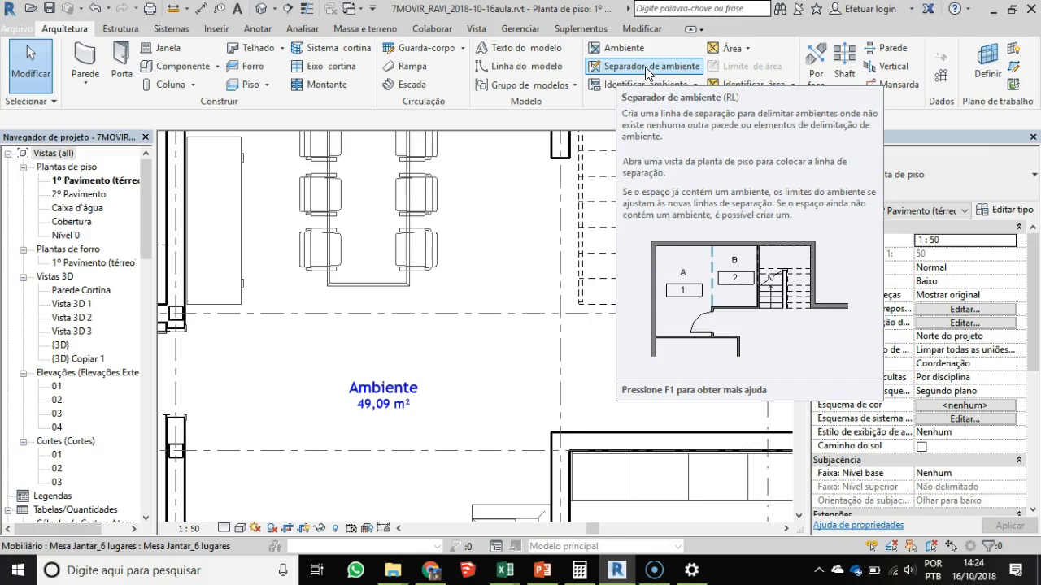
- Draw a vertical room separation line about 310 cm long from the stair wall's end to the closet wall, across the hallway opening
{"action": "left_click", "coordinate": [647, 68]}
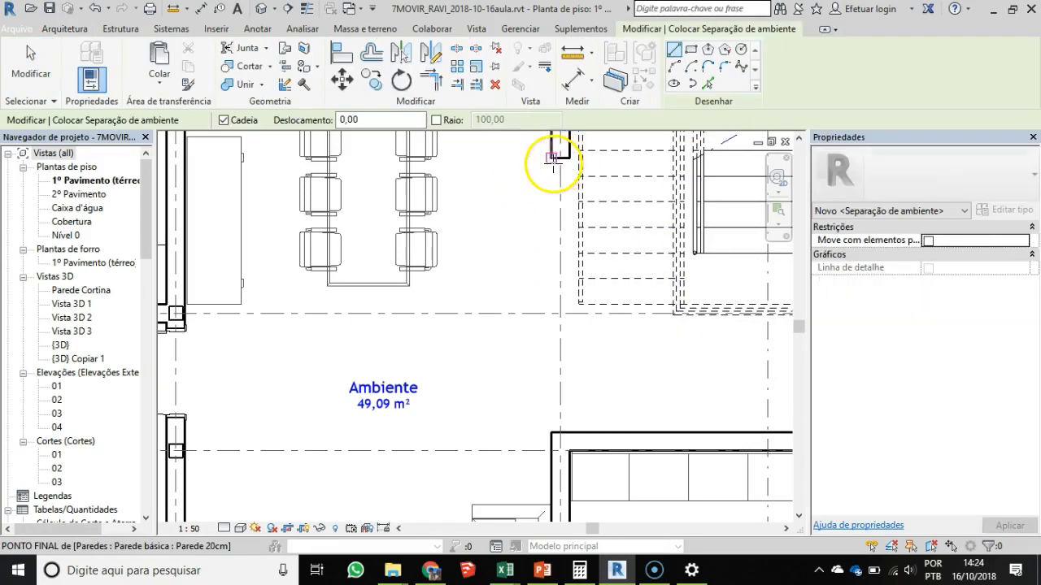
{"action": "left_click", "coordinate": [552, 156]}
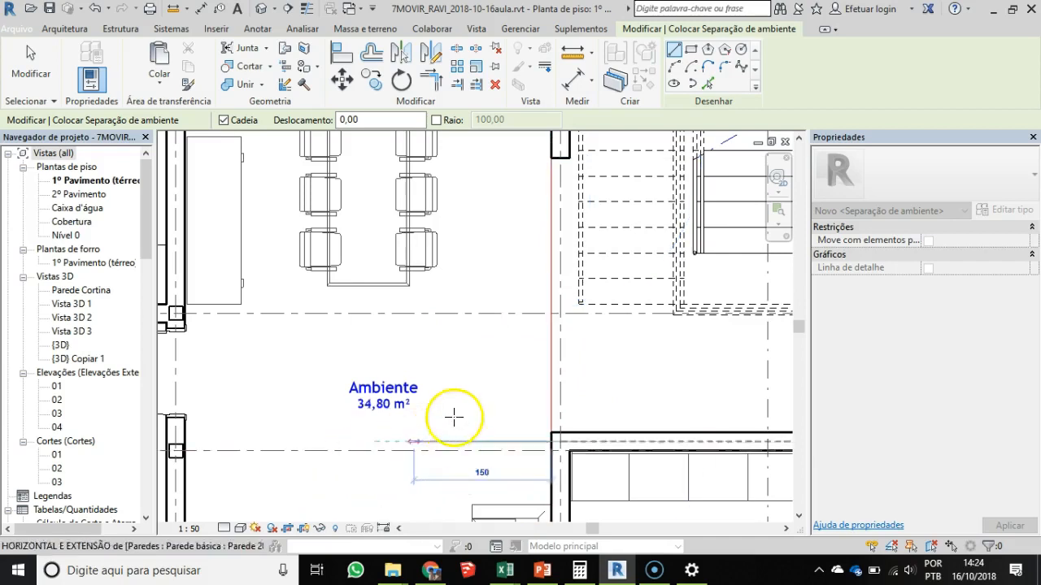
{"action": "key", "text": "Escape"}
{"action": "key", "text": "Escape"}
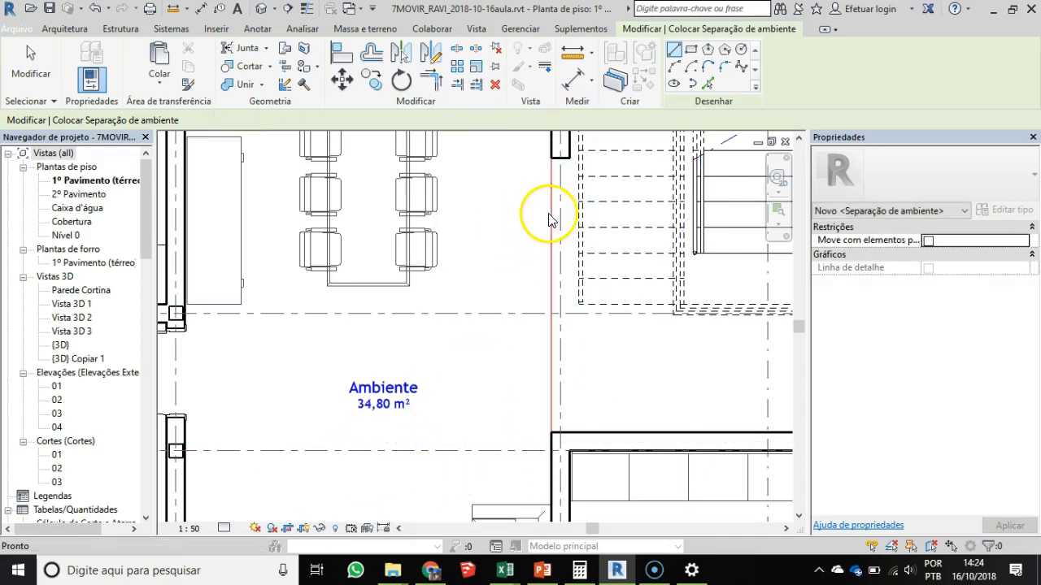
- Select the room separation line between the living area and the stair hall to review its extent and properties
{"action": "left_click", "coordinate": [557, 186]}
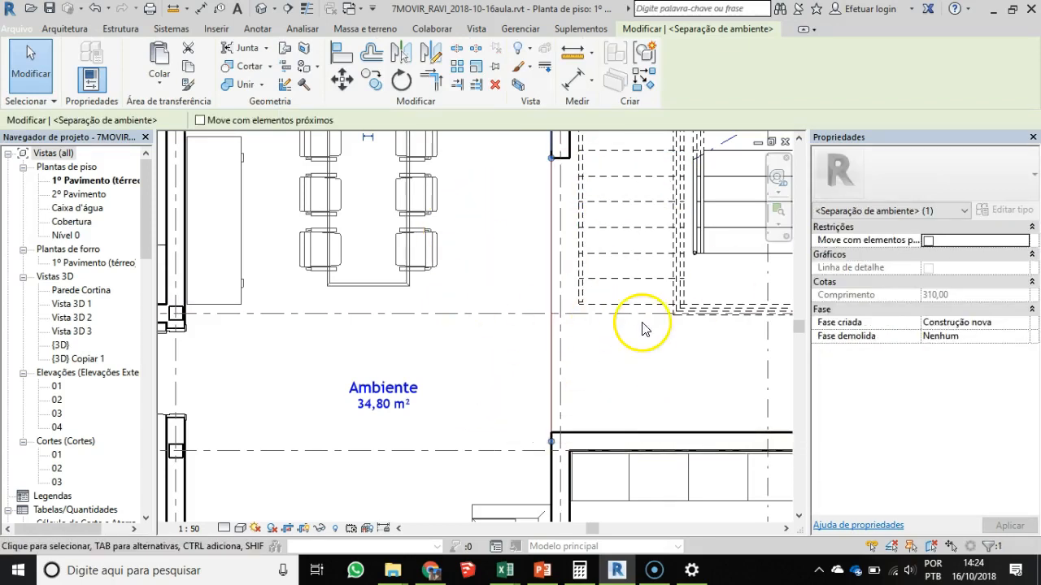
{"action": "key", "text": "Escape"}
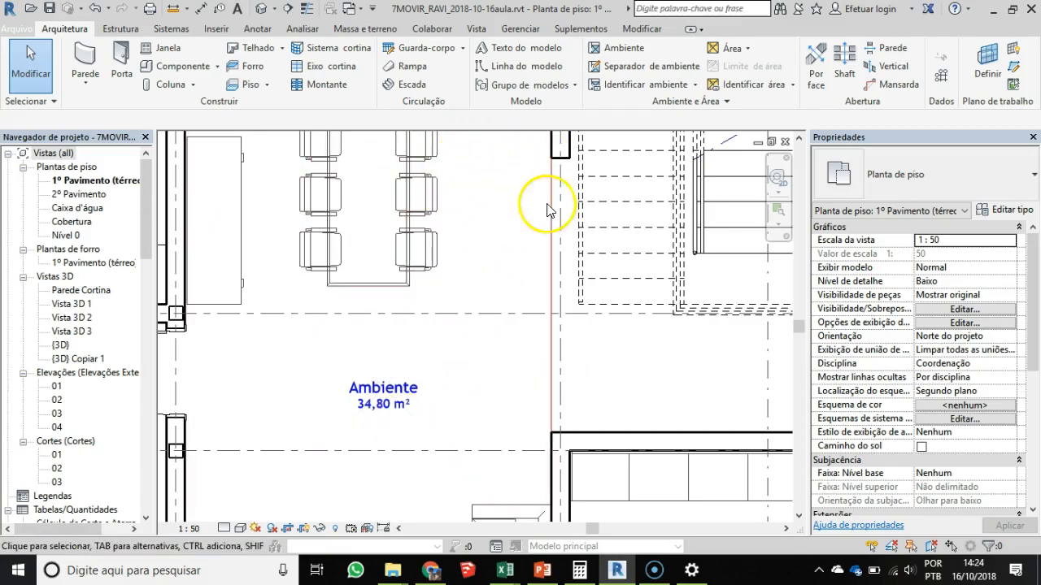
{"action": "left_click", "coordinate": [492, 460]}
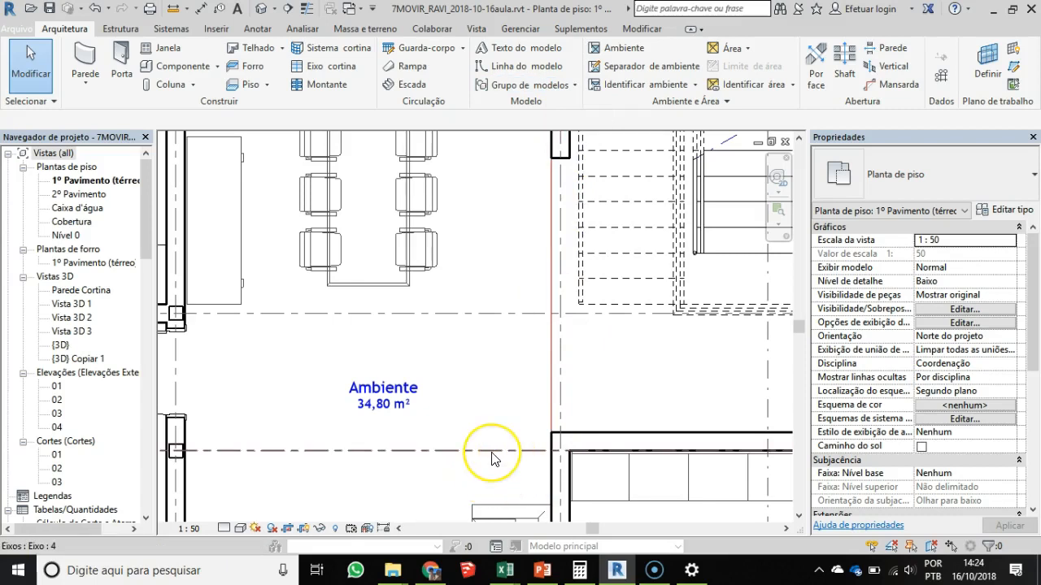
{"action": "left_click", "coordinate": [550, 299]}
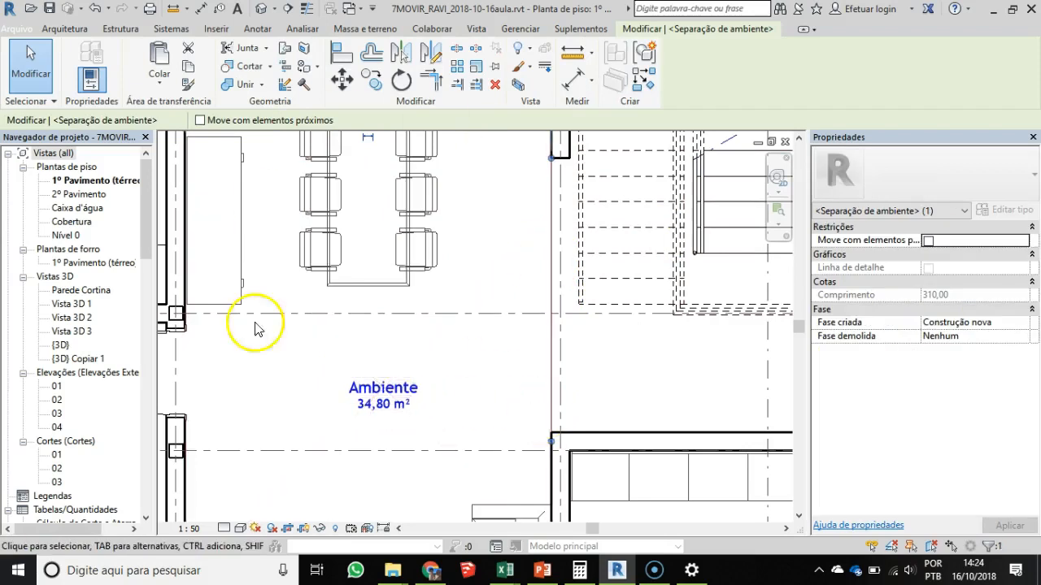
- Select the living and dining room to review how its boundary follows the new separation line
{"action": "scroll", "coordinate": [370, 329], "scroll_direction": "down", "scroll_amount": 2}
{"action": "key", "text": "Escape"}
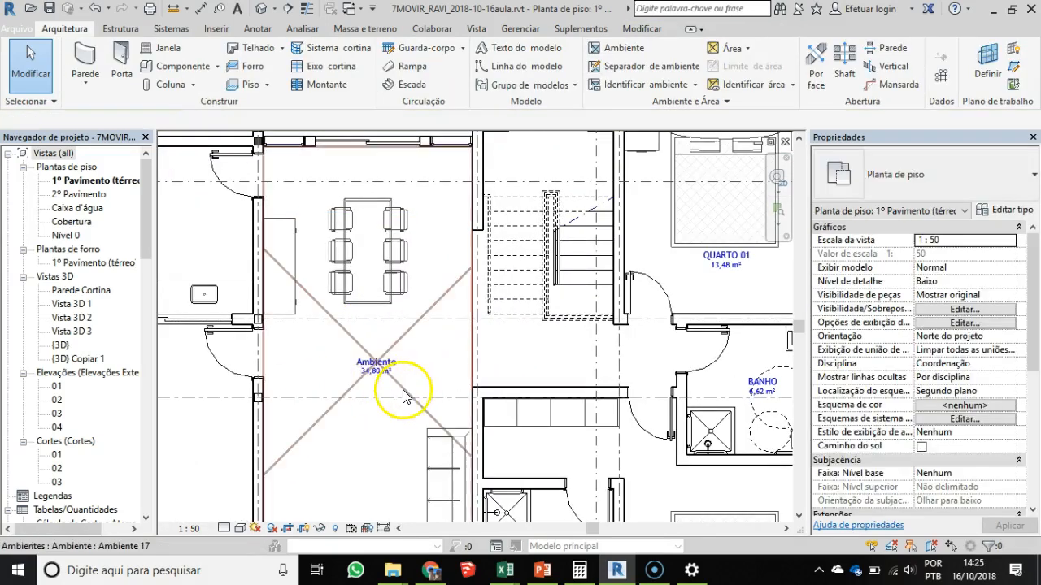
{"action": "left_click", "coordinate": [405, 390]}
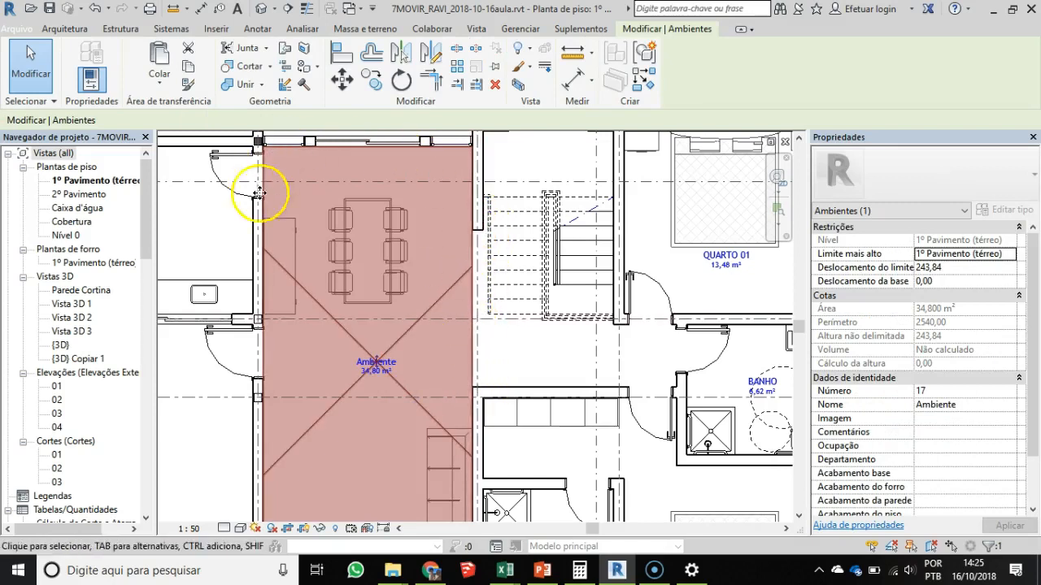
{"action": "middle_click_drag", "start_coordinate": [356, 349], "coordinate": [390, 249]}
{"action": "scroll", "coordinate": [431, 189], "scroll_direction": "down", "scroll_amount": 1}
{"action": "middle_click_drag", "start_coordinate": [413, 199], "coordinate": [347, 336]}
{"action": "key", "text": "Escape"}
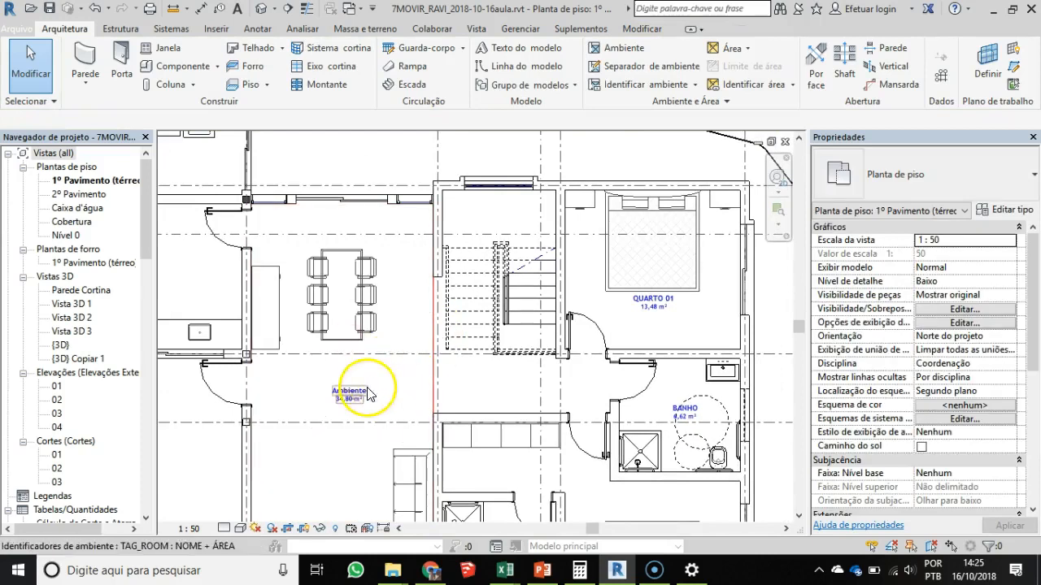
- Copy the living and dining room together with its tag into the stair and hallway space
{"action": "left_click", "coordinate": [370, 393]}
{"action": "scroll", "coordinate": [372, 387], "scroll_direction": "up", "scroll_amount": 3}
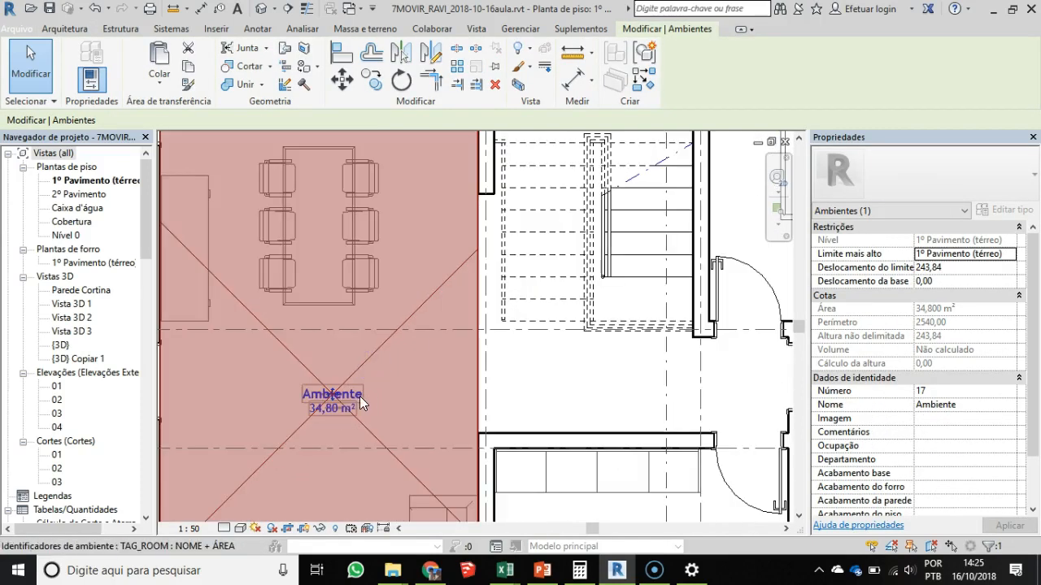
{"action": "left_click", "coordinate": [355, 394], "text": "ctrl"}
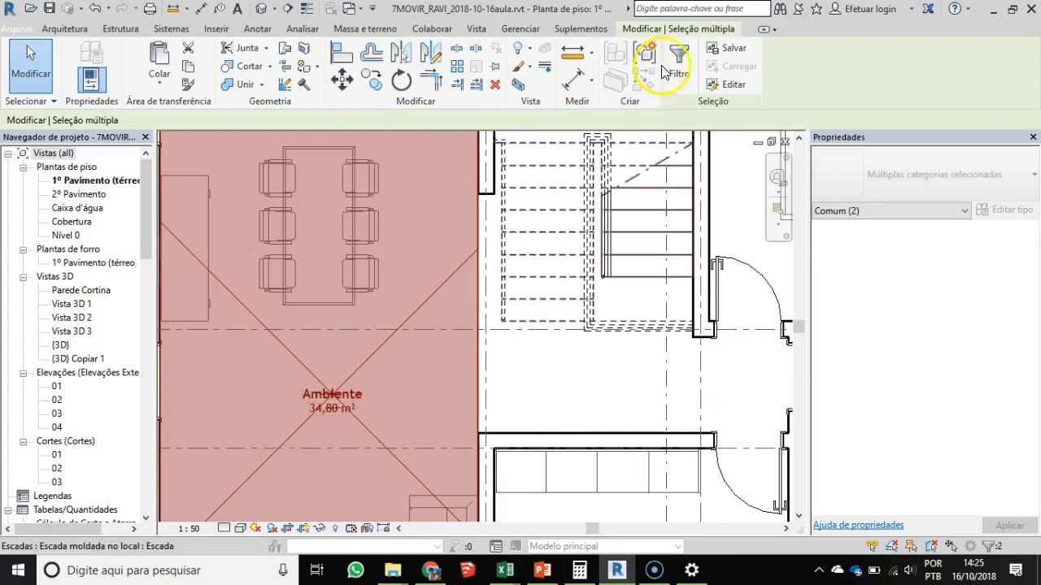
{"action": "left_click", "coordinate": [371, 79]}
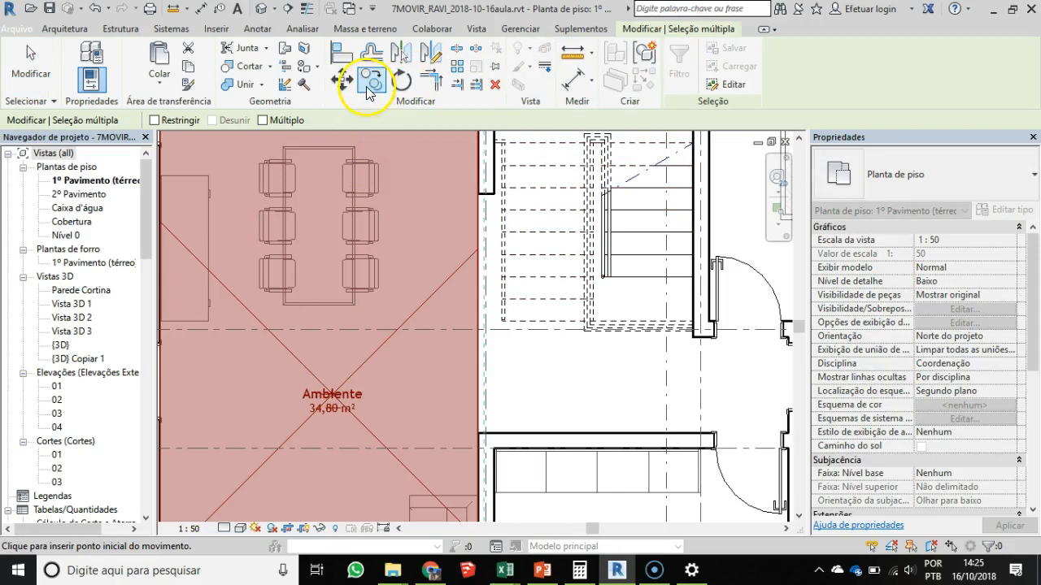
{"action": "left_click", "coordinate": [334, 403]}
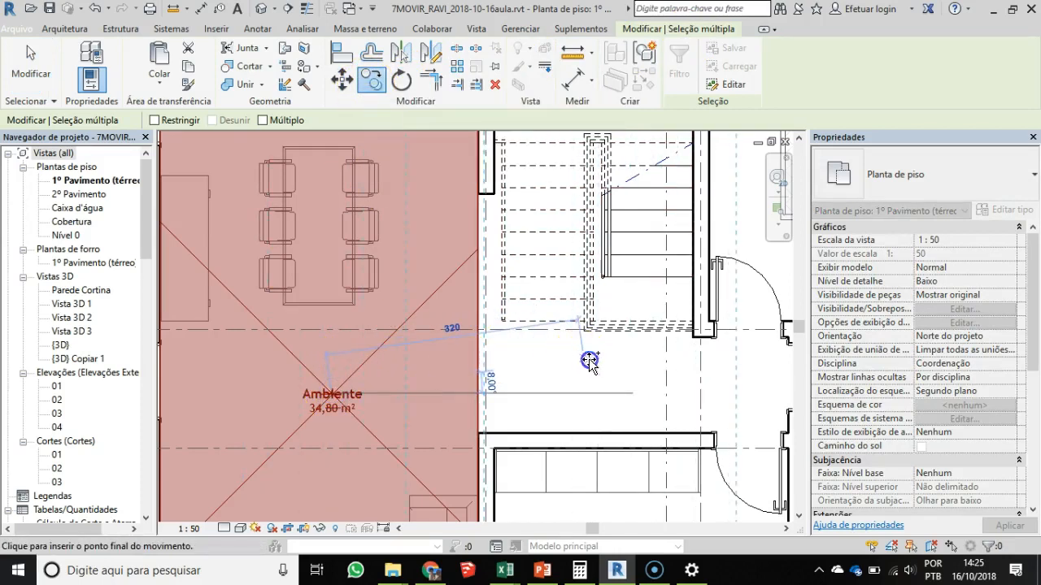
{"action": "left_click", "coordinate": [589, 361]}
{"action": "scroll", "coordinate": [637, 317], "scroll_direction": "down", "scroll_amount": 4}
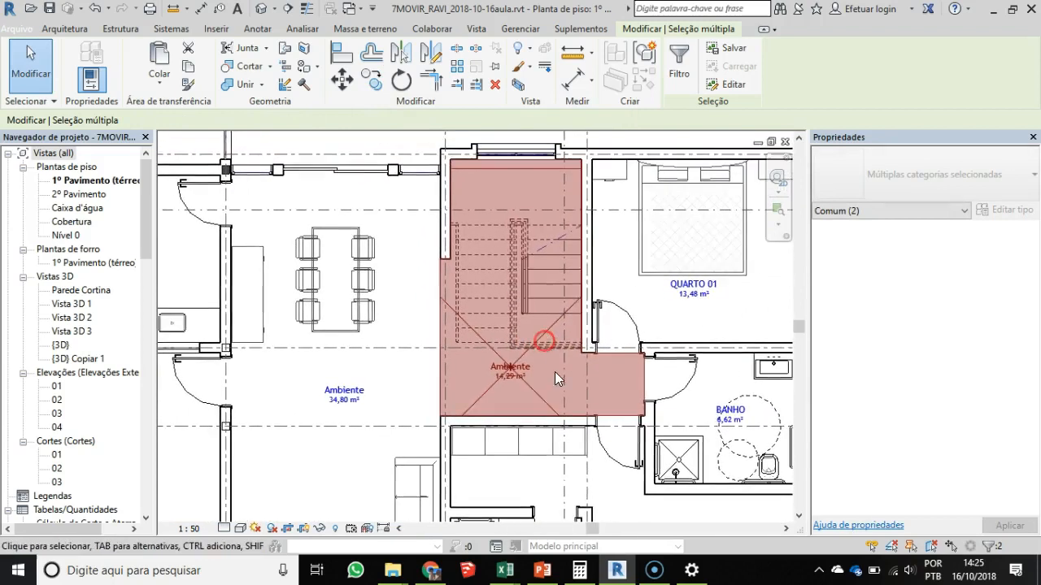
{"action": "scroll", "coordinate": [537, 370], "scroll_direction": "up", "scroll_amount": 2}
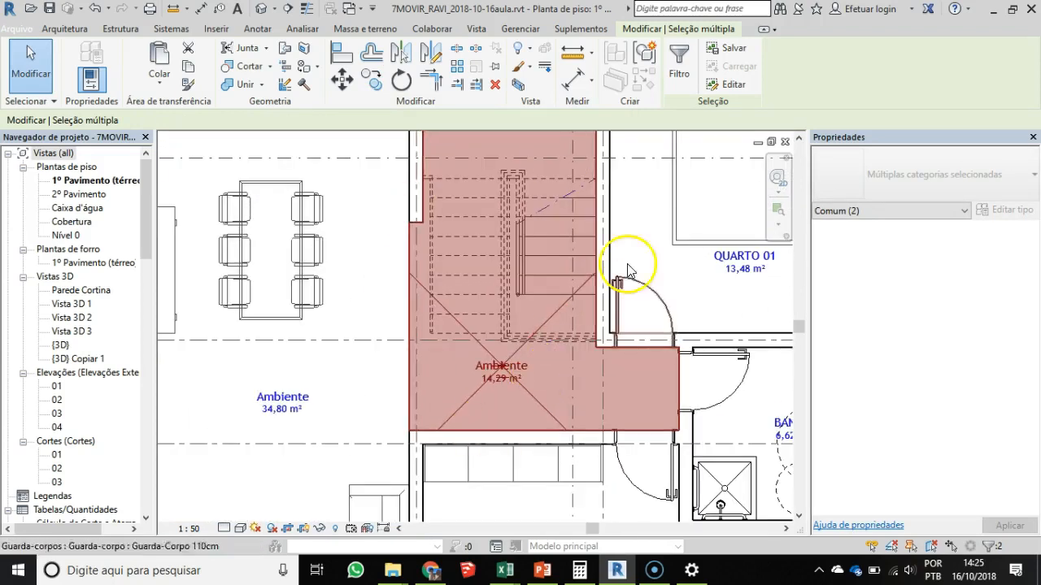
- Rename the living and dining room as SALA in its tag
{"action": "key", "text": "Escape"}
{"action": "left_click", "coordinate": [291, 397]}
{"action": "left_click", "coordinate": [295, 395]}
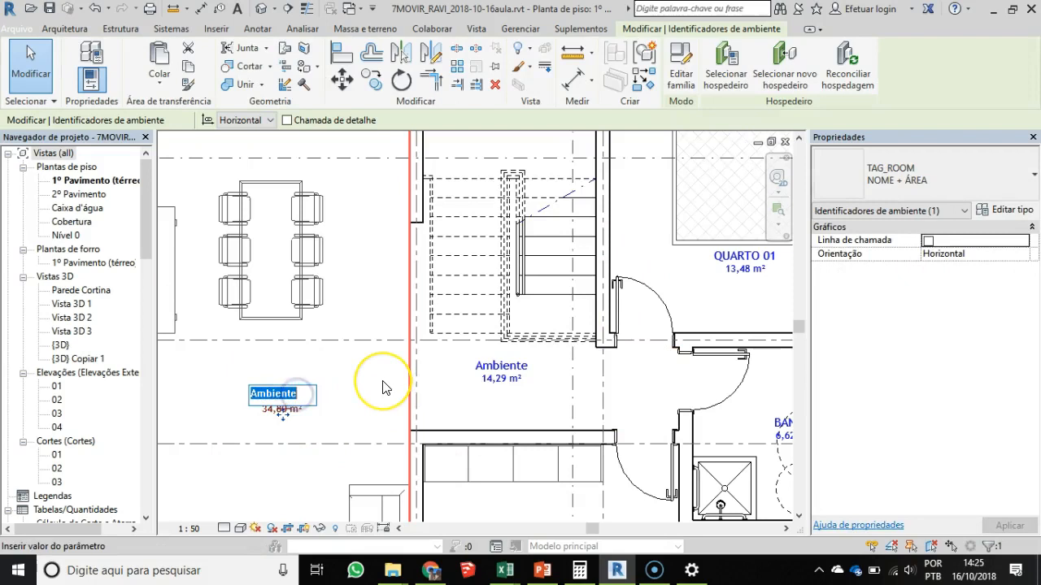
{"action": "type", "text": "SAAL"}
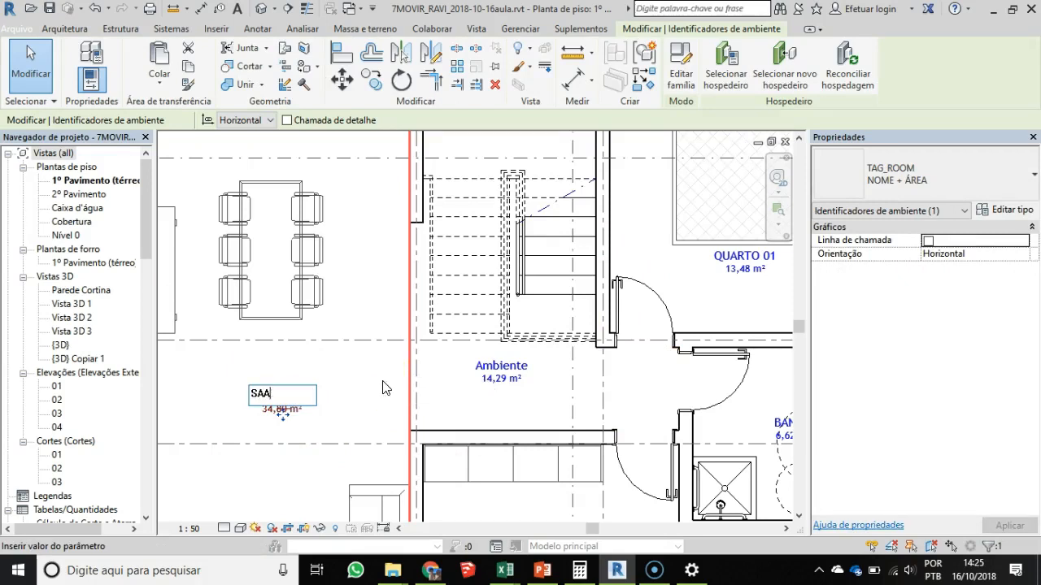
{"action": "key", "text": "Return"}
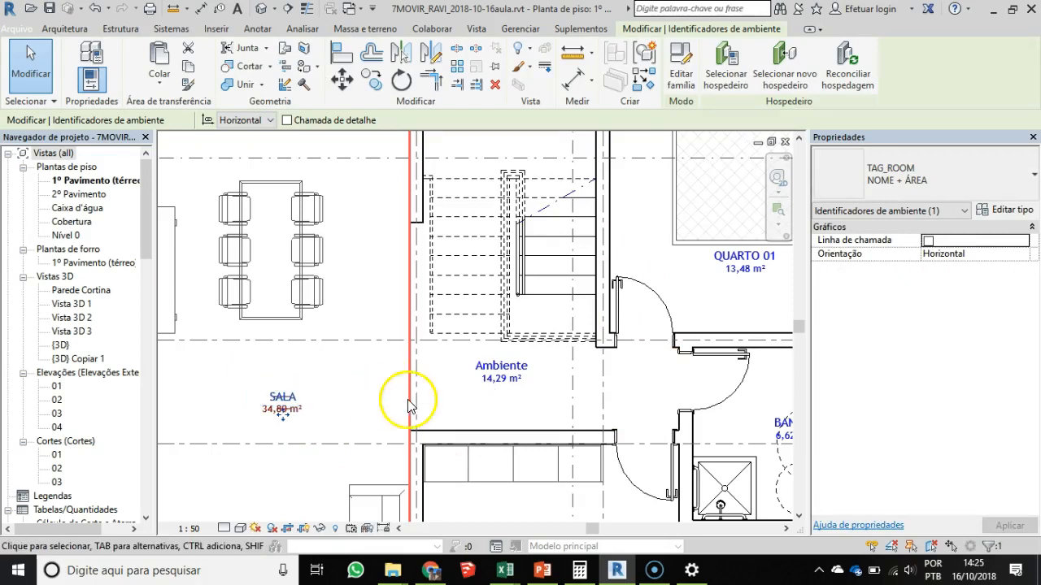
- Rename the copied stair and hallway room as CIRCULAÇÃO in its tag
{"action": "left_click", "coordinate": [508, 363]}
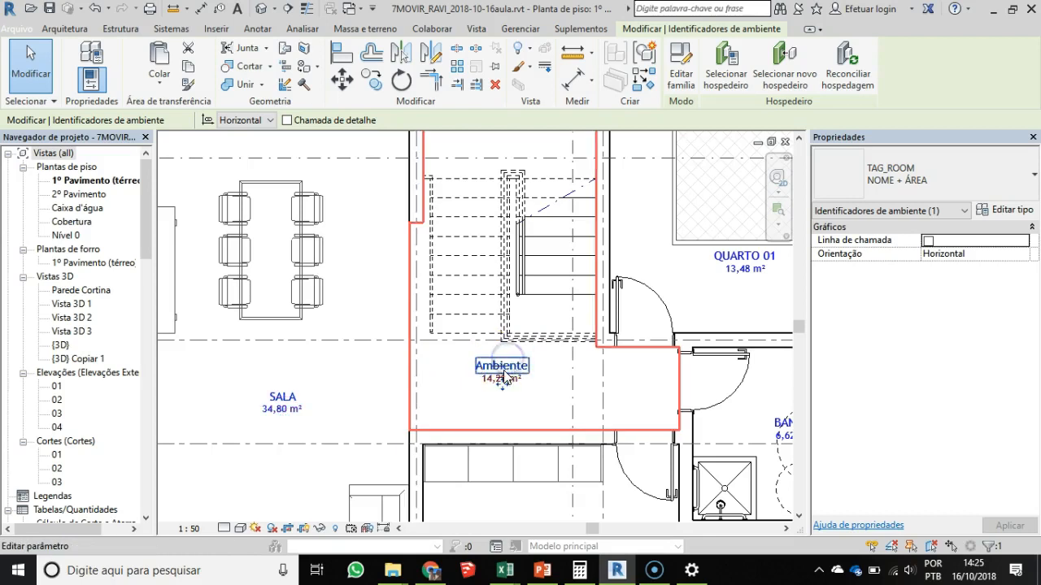
{"action": "left_click", "coordinate": [508, 364]}
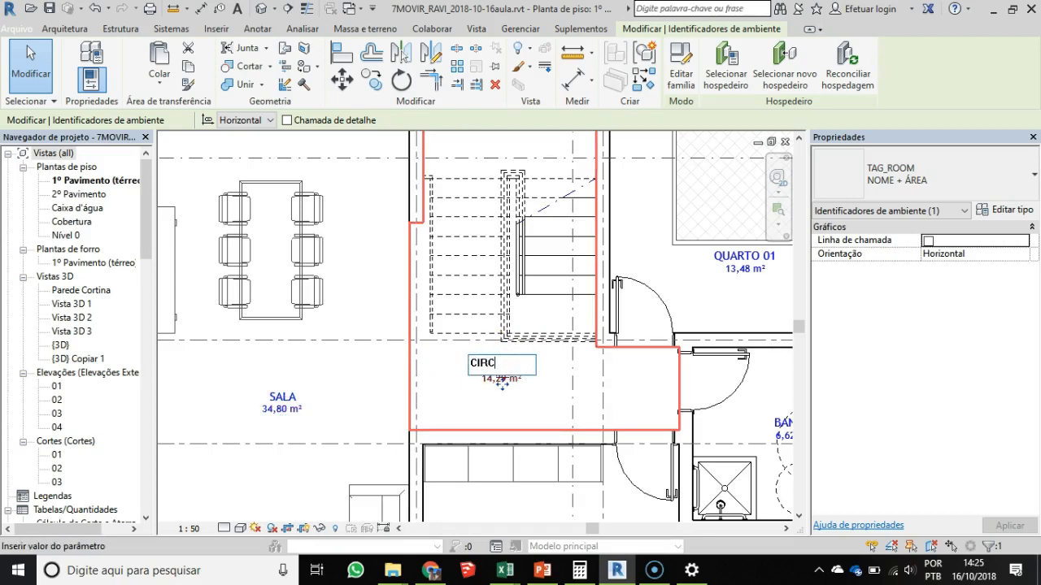
{"action": "key", "text": "Return"}
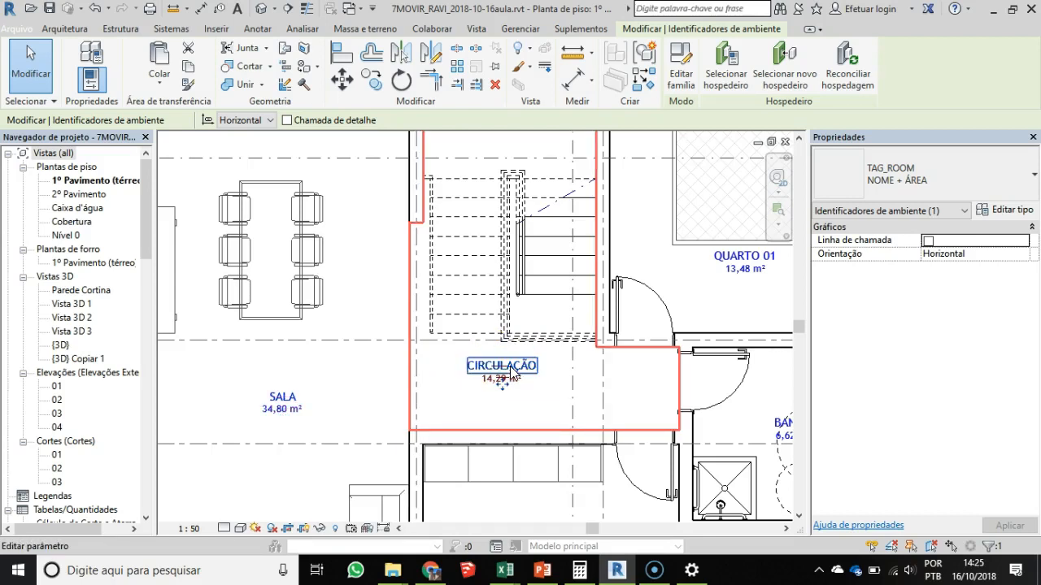
{"action": "left_click", "coordinate": [526, 373]}
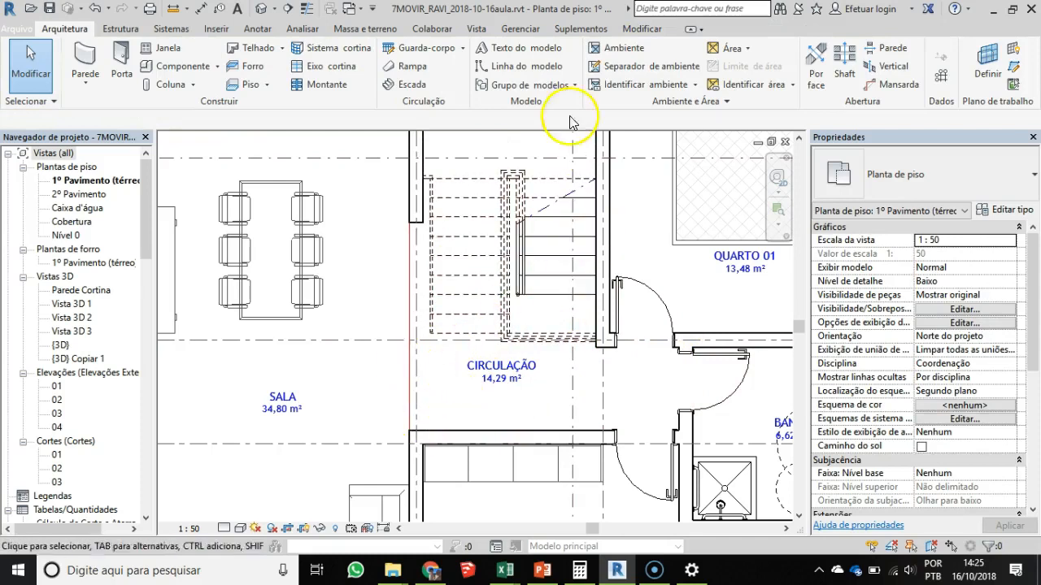
- Draw a horizontal room separation line at the foot of the stairs, from the bedroom-side wall corner to the existing vertical separation line
{"action": "middle_click_drag", "start_coordinate": [552, 372], "coordinate": [525, 396]}
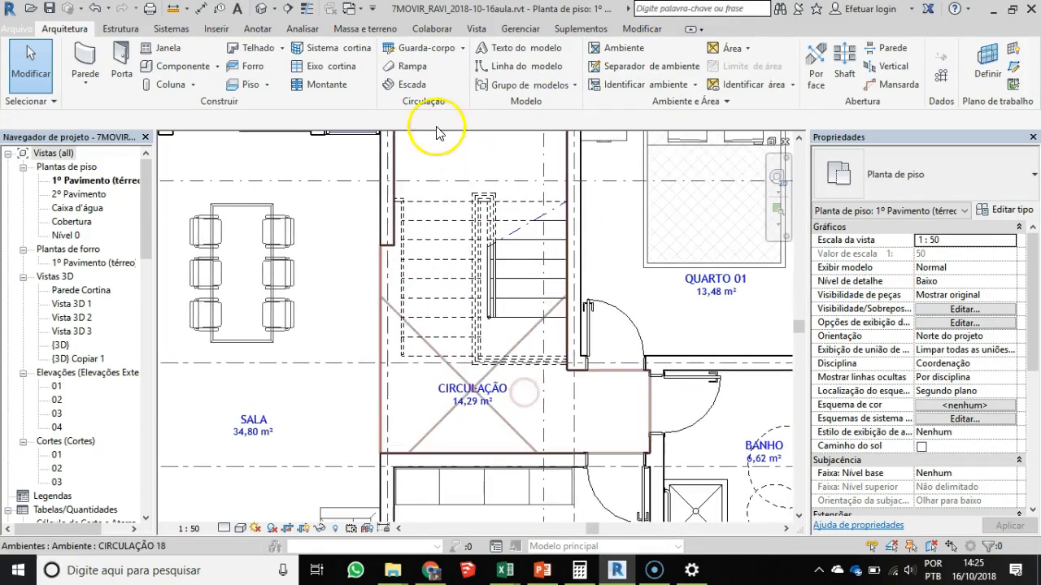
{"action": "left_click", "coordinate": [626, 67]}
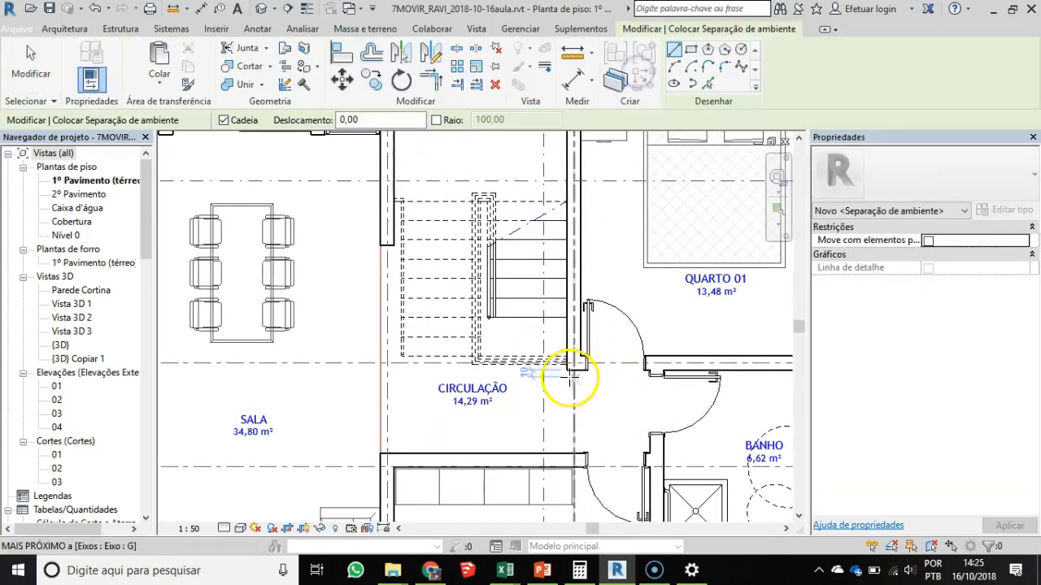
{"action": "left_click", "coordinate": [567, 370]}
{"action": "left_click", "coordinate": [379, 371]}
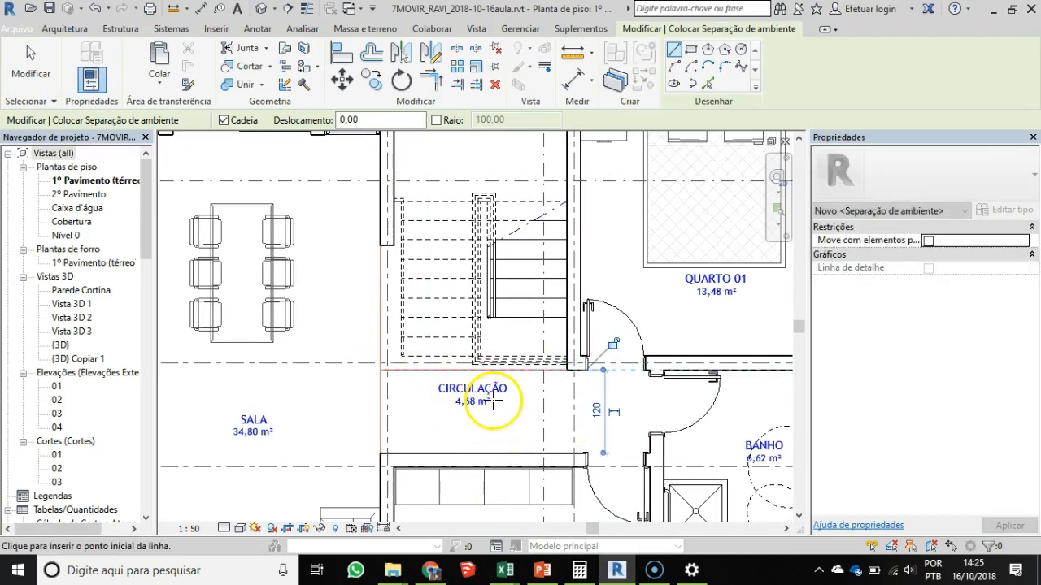
{"action": "key", "text": "Escape"}
{"action": "left_click", "coordinate": [477, 385]}
{"action": "key", "text": "Escape"}
- Copy the CIRCULAÇÃO room together with its tag up into the separated stair area
{"action": "left_click", "coordinate": [479, 407]}
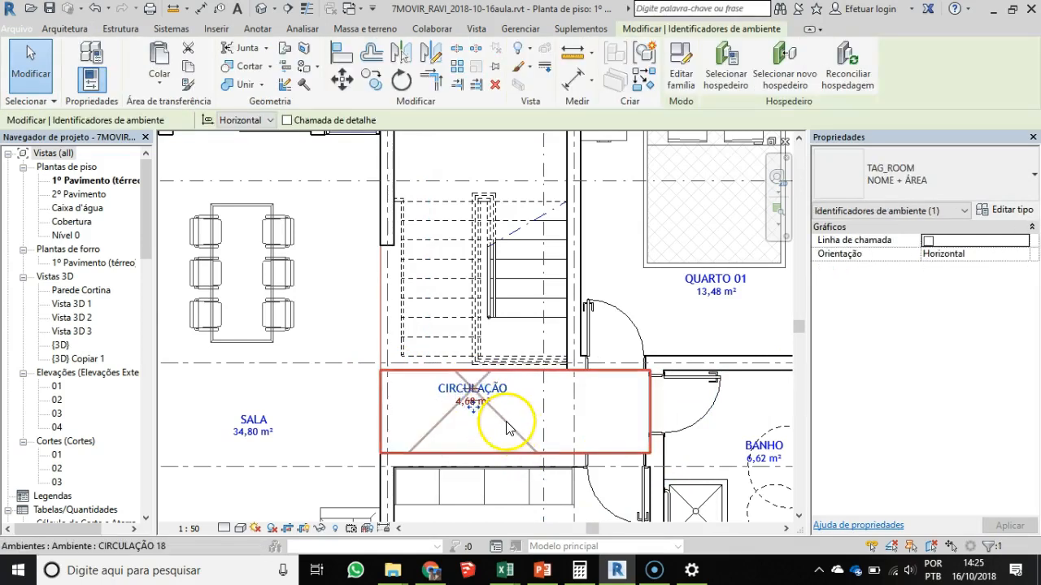
{"action": "left_click", "coordinate": [507, 427], "text": "ctrl"}
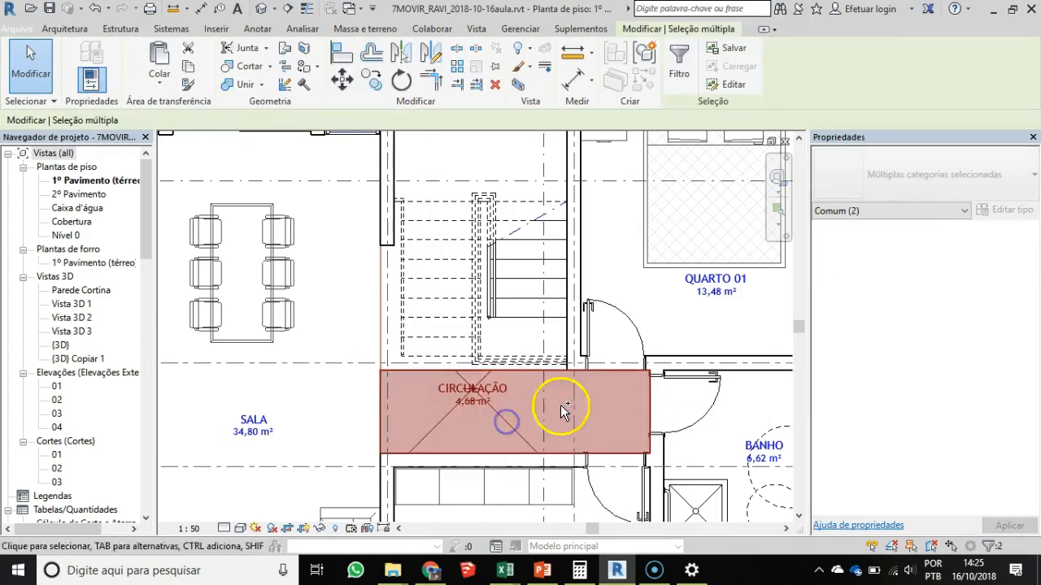
{"action": "left_click", "coordinate": [371, 81]}
{"action": "left_click", "coordinate": [442, 383]}
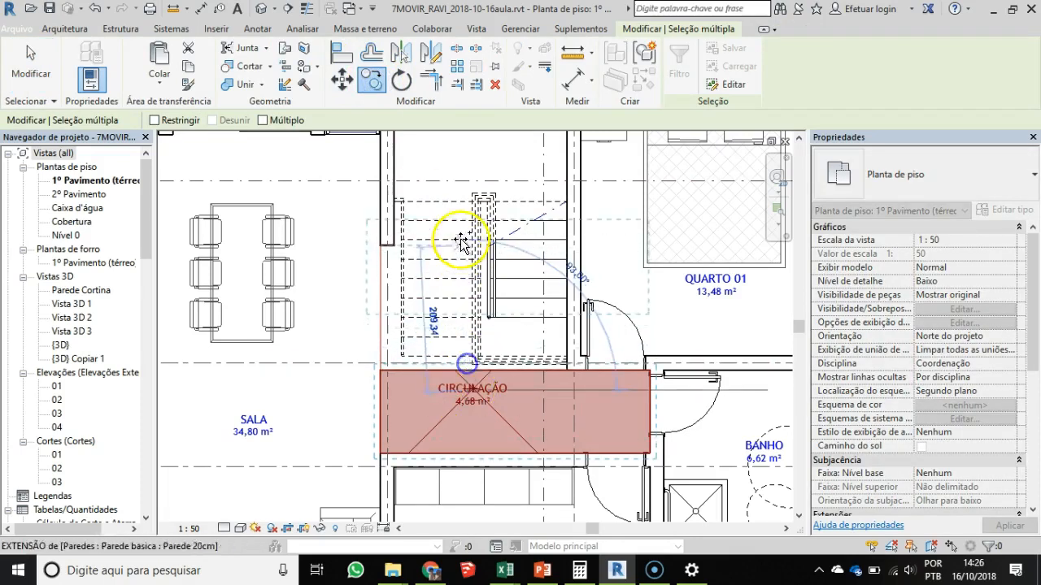
{"action": "left_click", "coordinate": [470, 171]}
{"action": "scroll", "coordinate": [507, 211], "scroll_direction": "up", "scroll_amount": 3}
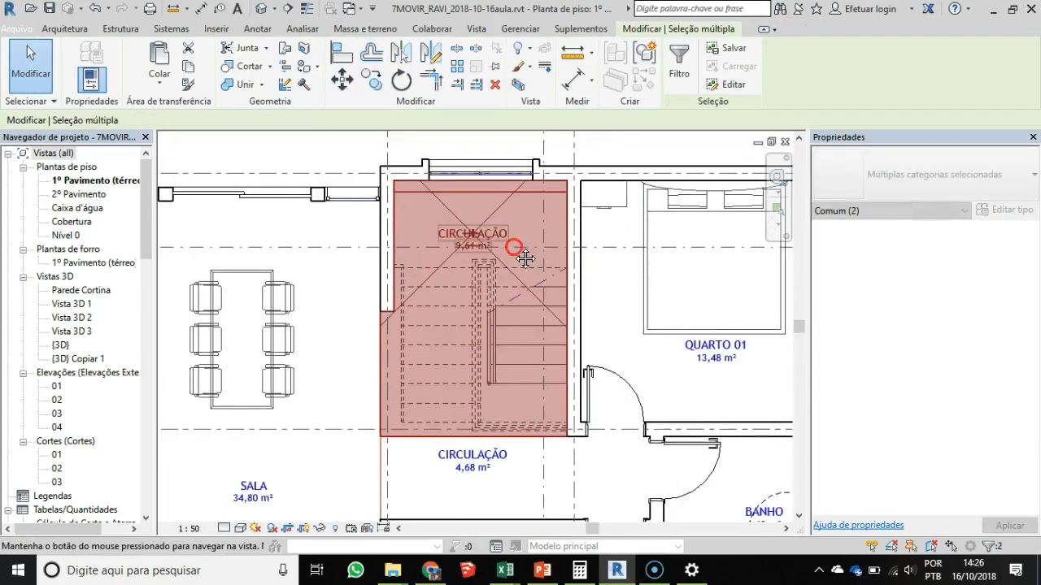
- Rename the copied room in the stair area as ESCADA in its tag
{"action": "left_click", "coordinate": [497, 243]}
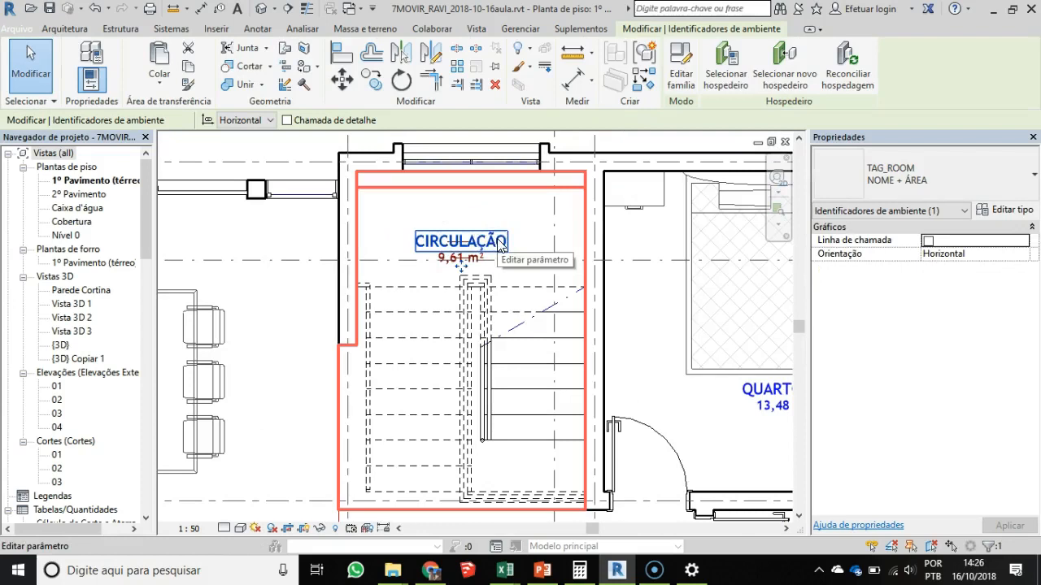
{"action": "left_click", "coordinate": [498, 241]}
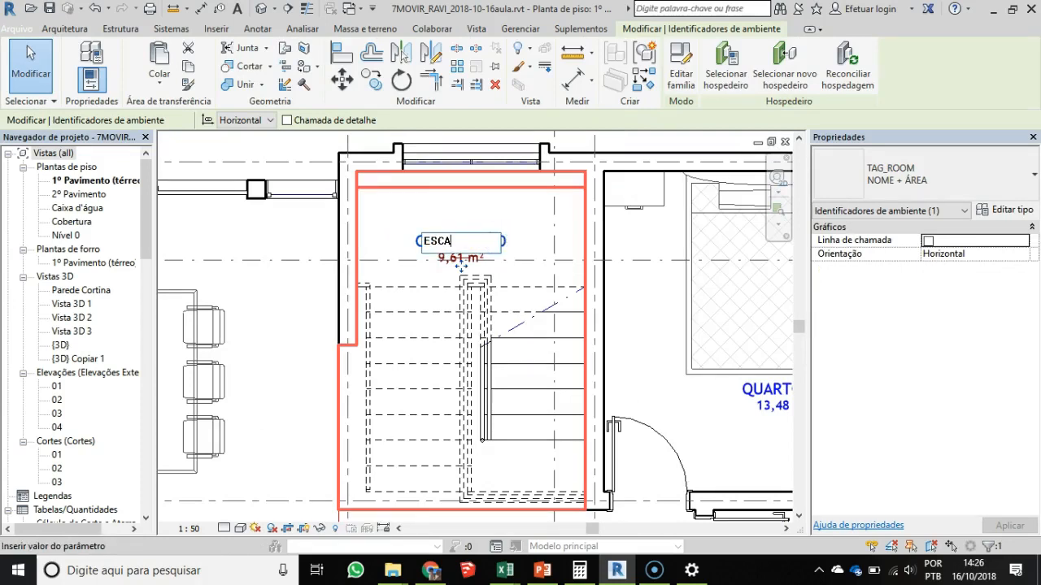
{"action": "key", "text": "Return"}
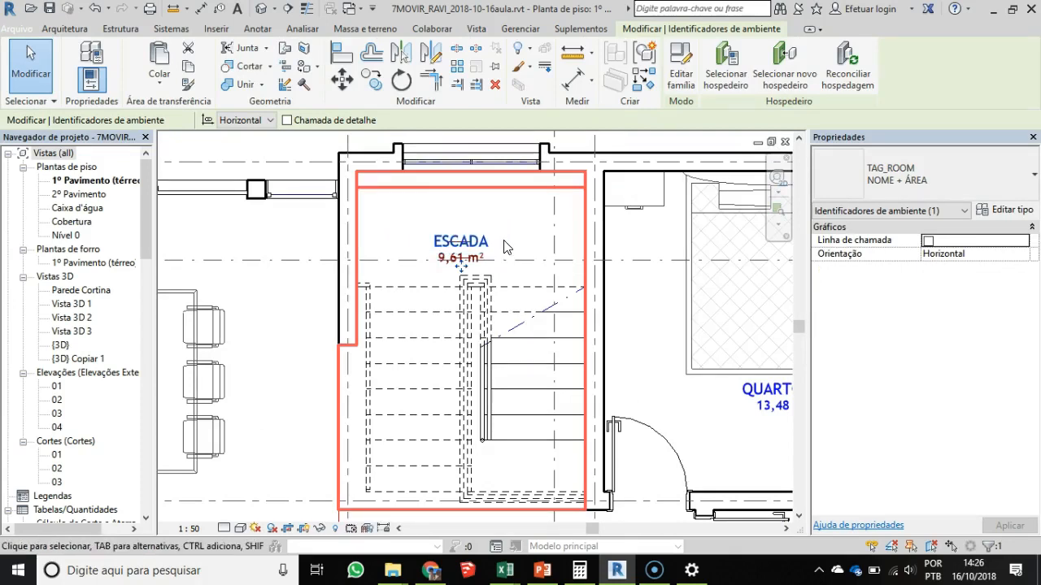
- Move the ESCADA tag slightly up, away from the stairs, and change its type to the name-only TAG_ROOM type NOME
{"action": "left_click_drag", "start_coordinate": [462, 267], "coordinate": [473, 252]}
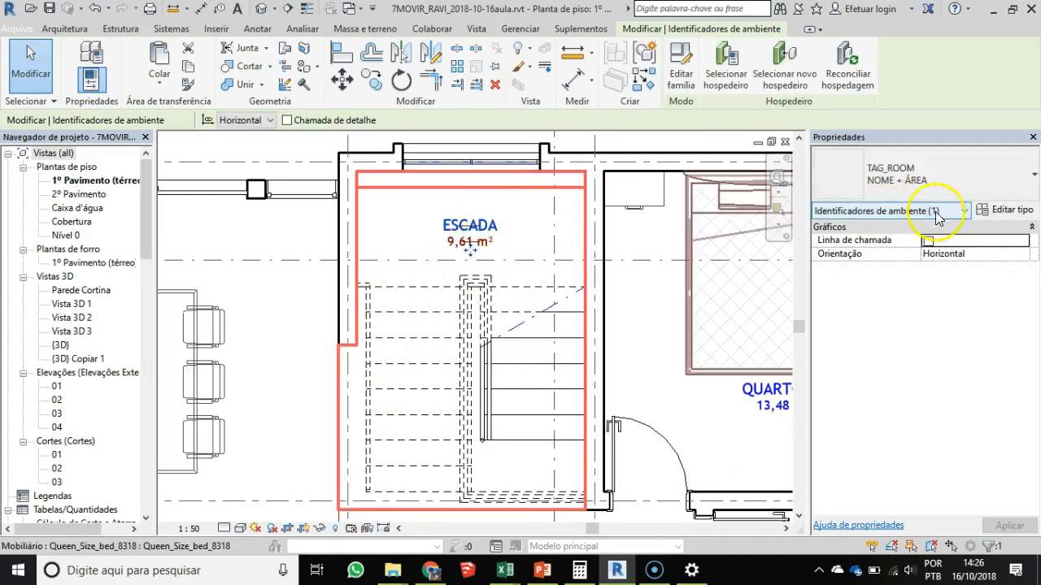
{"action": "left_click", "coordinate": [905, 172]}
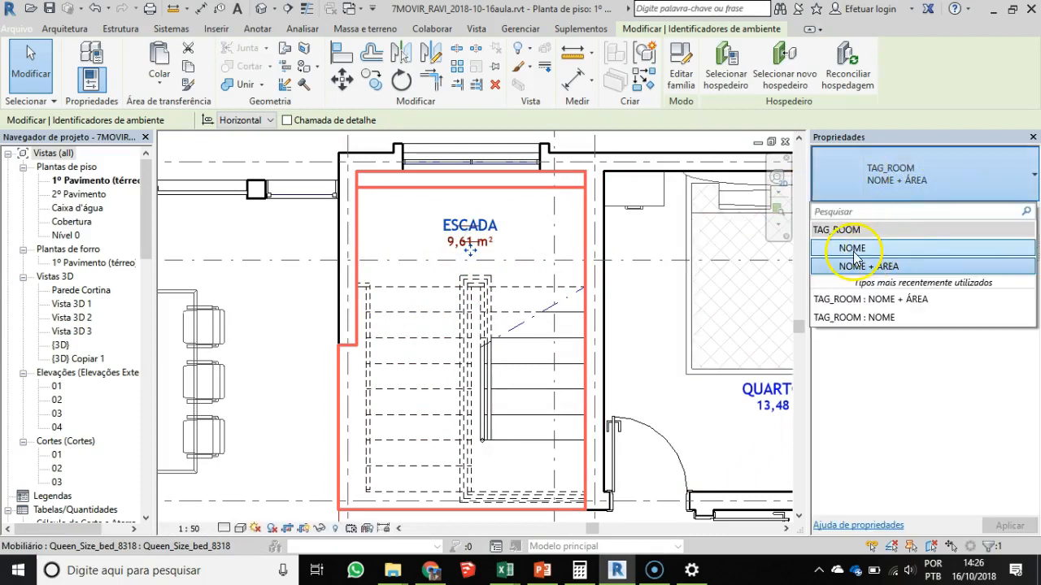
{"action": "left_click", "coordinate": [854, 257]}
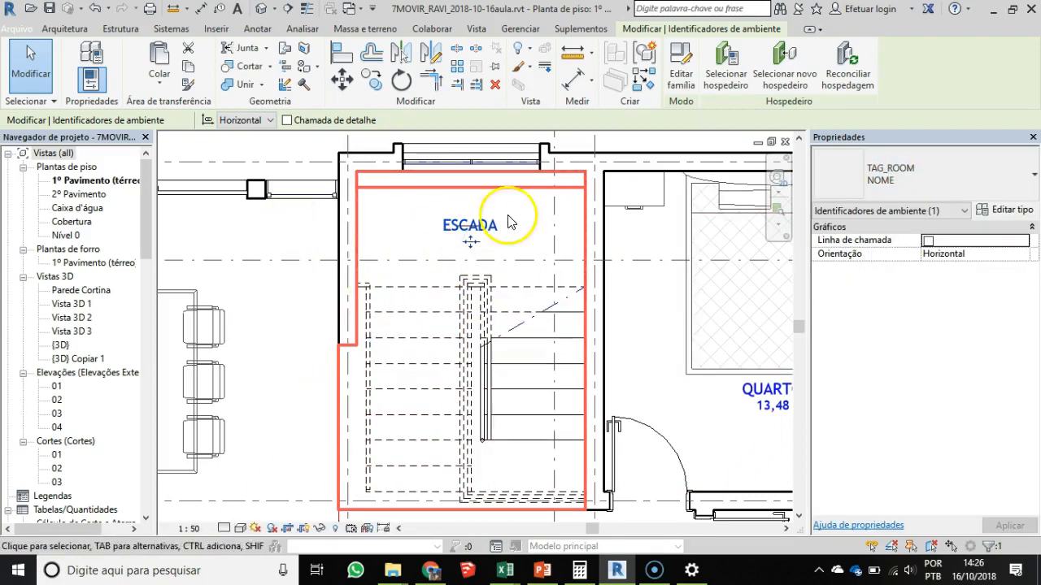
{"action": "scroll", "coordinate": [351, 321], "scroll_direction": "down", "scroll_amount": 1}
{"action": "key", "text": "Escape"}
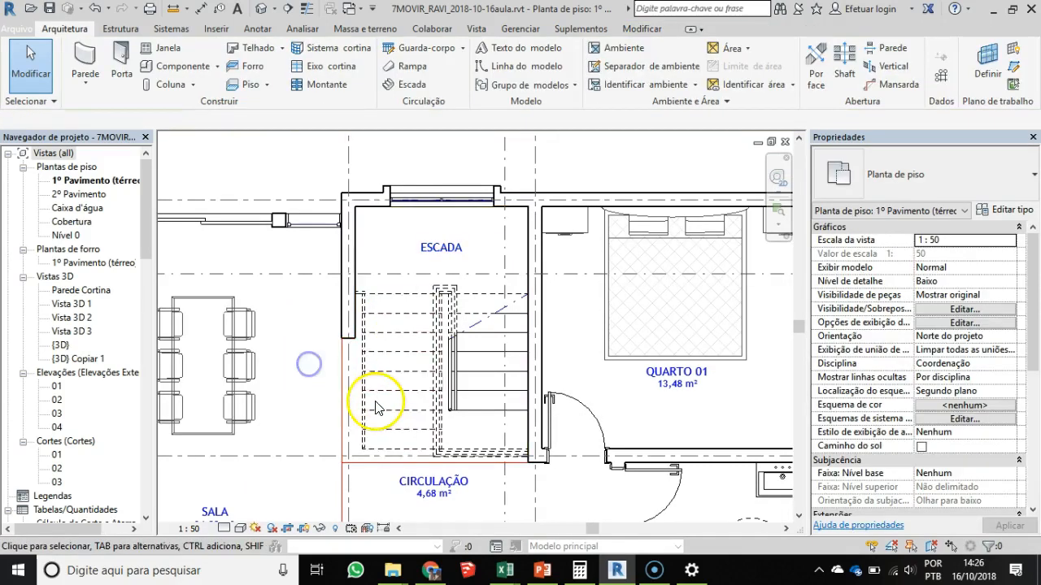
- Set the ground-floor plan's view scale to 1 : 100 and check the room tags' size relative to the rooms
{"action": "scroll", "coordinate": [376, 407], "scroll_direction": "down", "scroll_amount": 1}
{"action": "middle_click_drag", "start_coordinate": [376, 403], "coordinate": [474, 237]}
{"action": "middle_click_drag", "start_coordinate": [617, 428], "coordinate": [500, 292]}
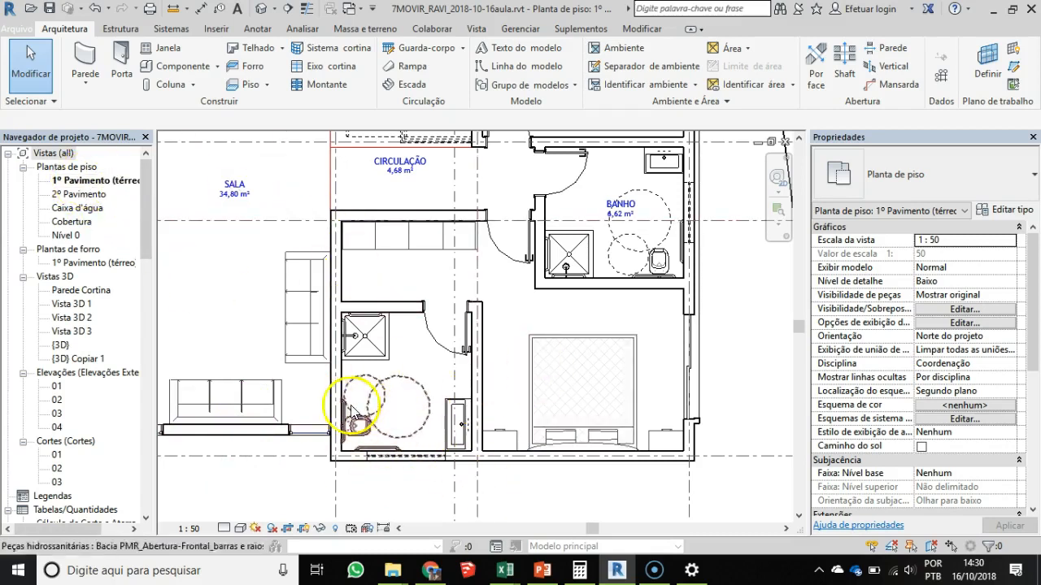
{"action": "left_click", "coordinate": [188, 530]}
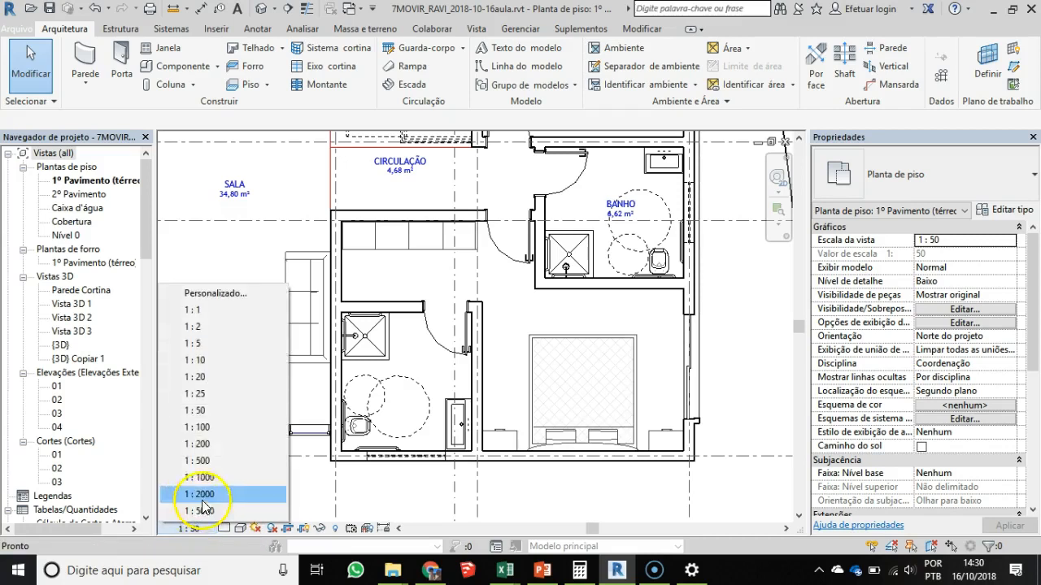
{"action": "left_click", "coordinate": [203, 428]}
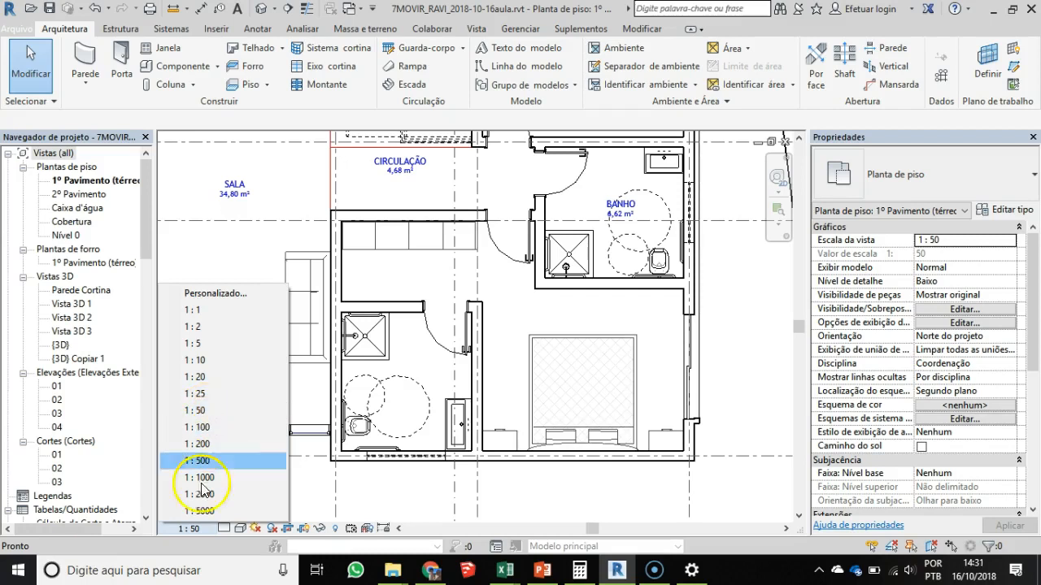
{"action": "left_click", "coordinate": [198, 431]}
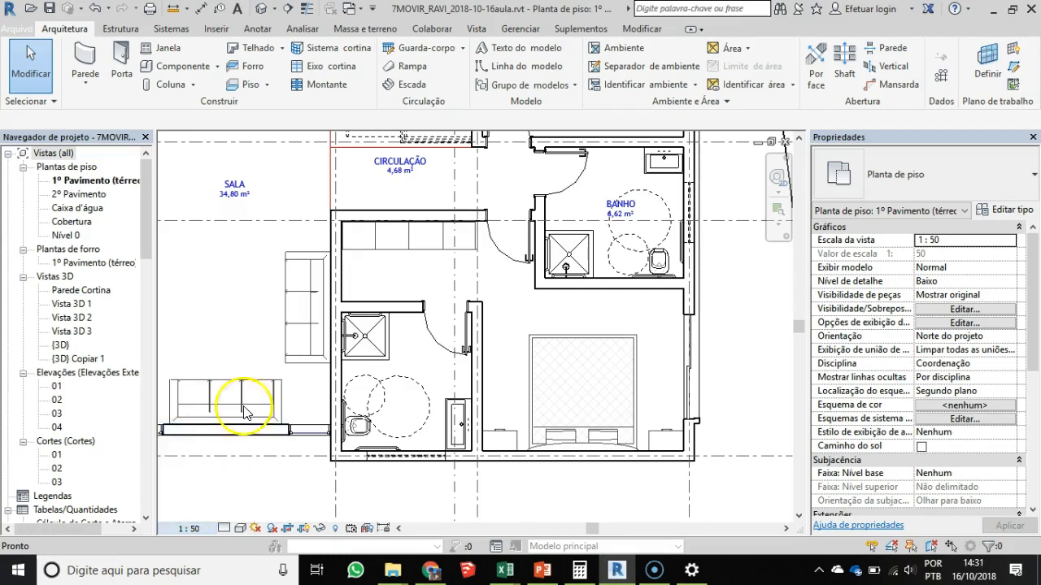
{"action": "middle_click_drag", "start_coordinate": [418, 183], "coordinate": [423, 273]}
{"action": "scroll", "coordinate": [384, 261], "scroll_direction": "up", "scroll_amount": 1}
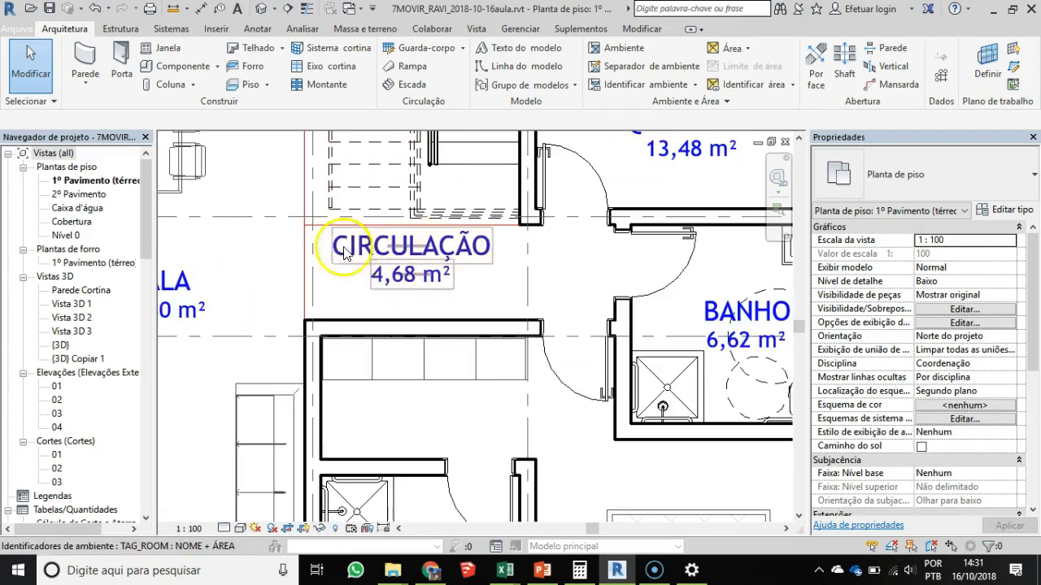
- Set the ground-floor plan's view scale to 1 : 200 and compare the room tags' size with the rooms
{"action": "left_click", "coordinate": [193, 529]}
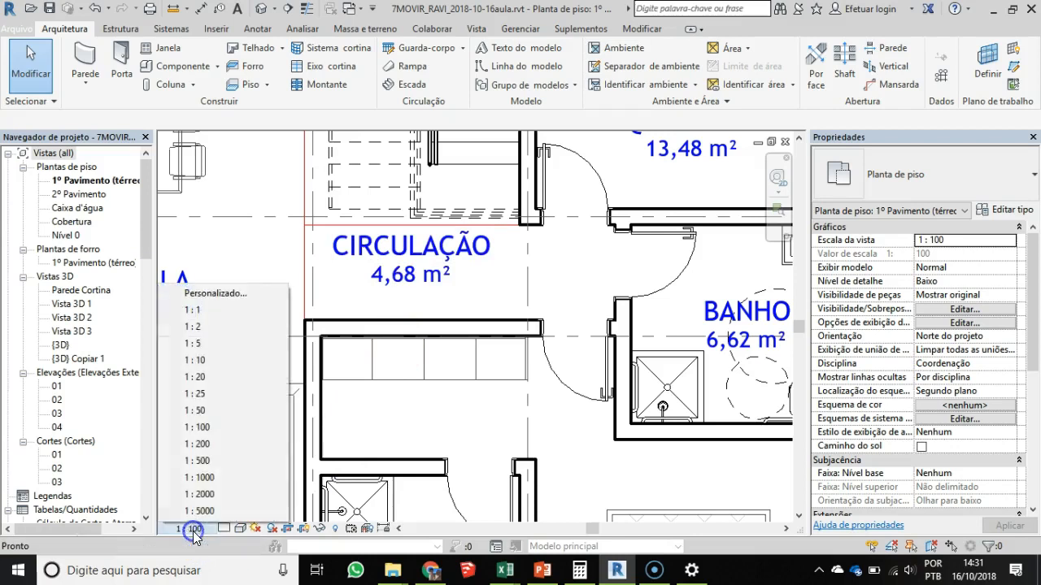
{"action": "left_click", "coordinate": [208, 445]}
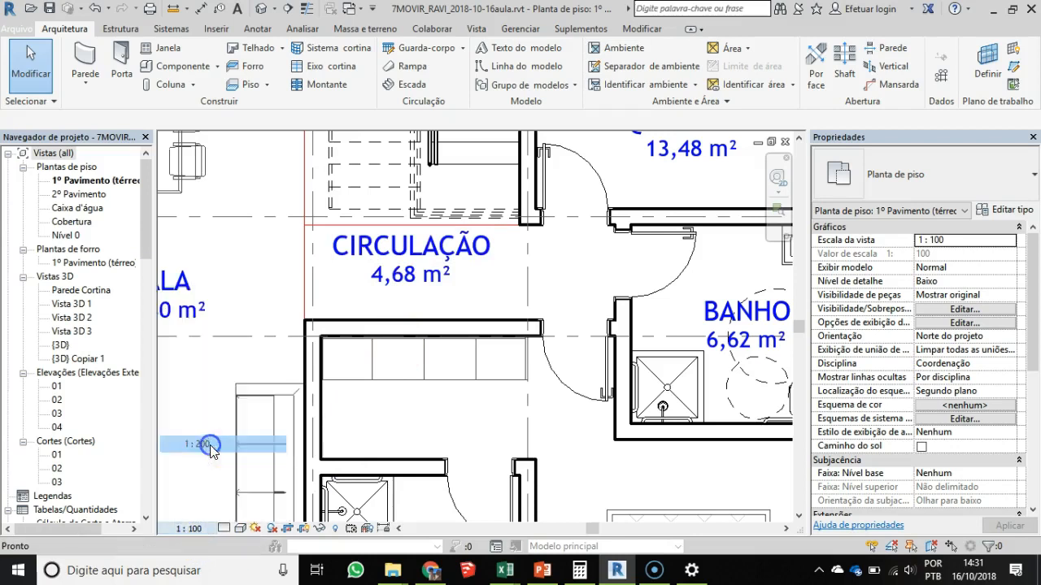
{"action": "scroll", "coordinate": [399, 305], "scroll_direction": "down", "scroll_amount": 2}
{"action": "middle_click_drag", "start_coordinate": [396, 315], "coordinate": [451, 356]}
{"action": "scroll", "coordinate": [470, 327], "scroll_direction": "down", "scroll_amount": 1}
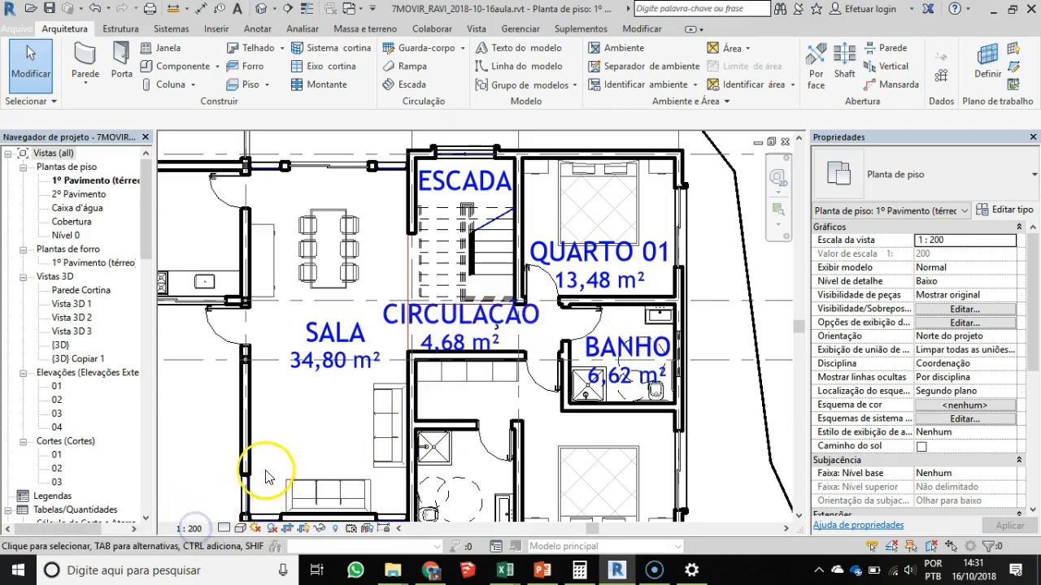
- Set the ground-floor plan's view scale to 1 : 50
{"action": "left_click", "coordinate": [193, 529]}
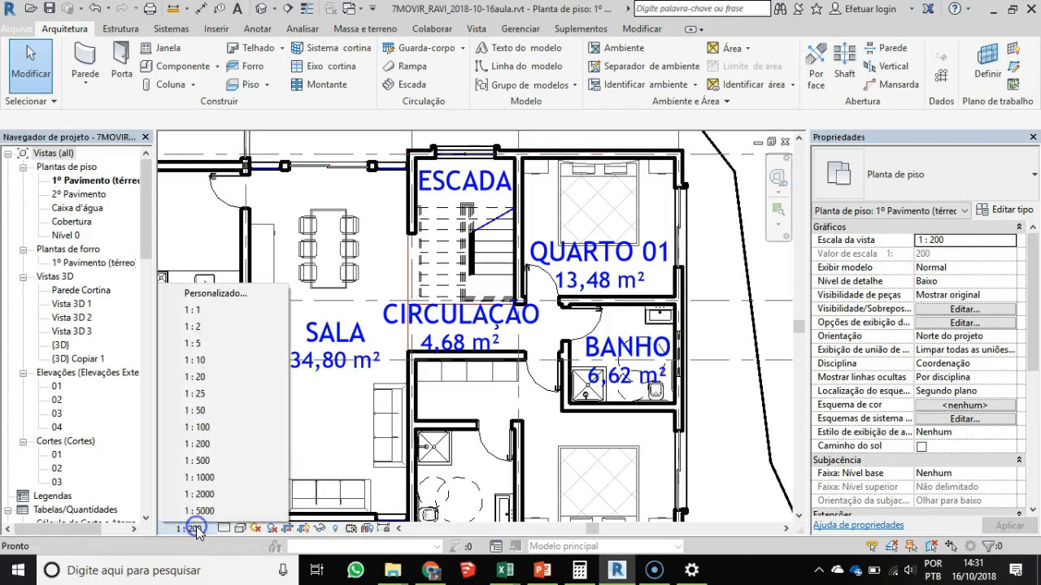
{"action": "left_click", "coordinate": [199, 411]}
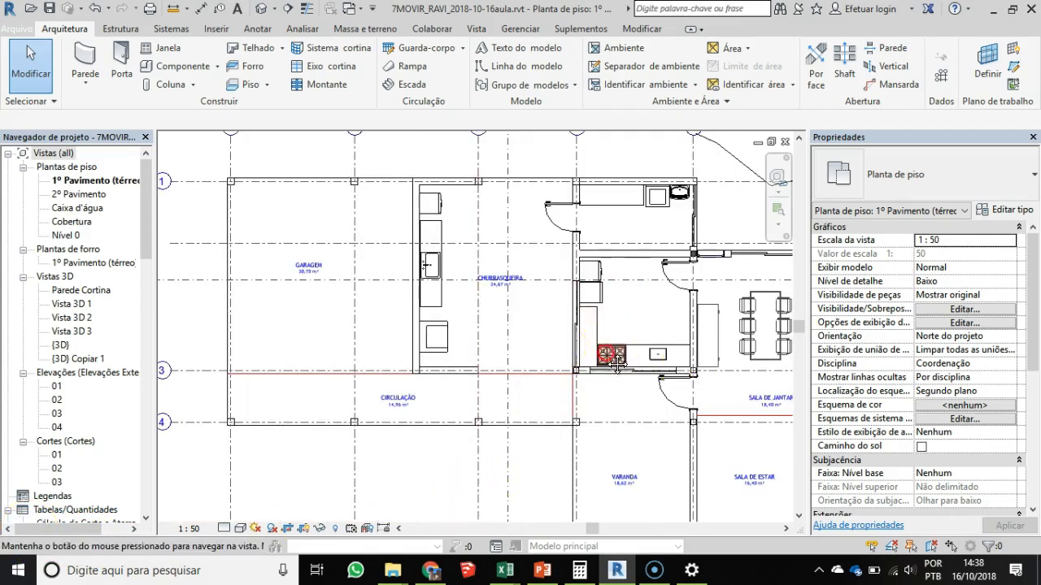
{"action": "middle_click_drag", "start_coordinate": [618, 351], "coordinate": [498, 376]}
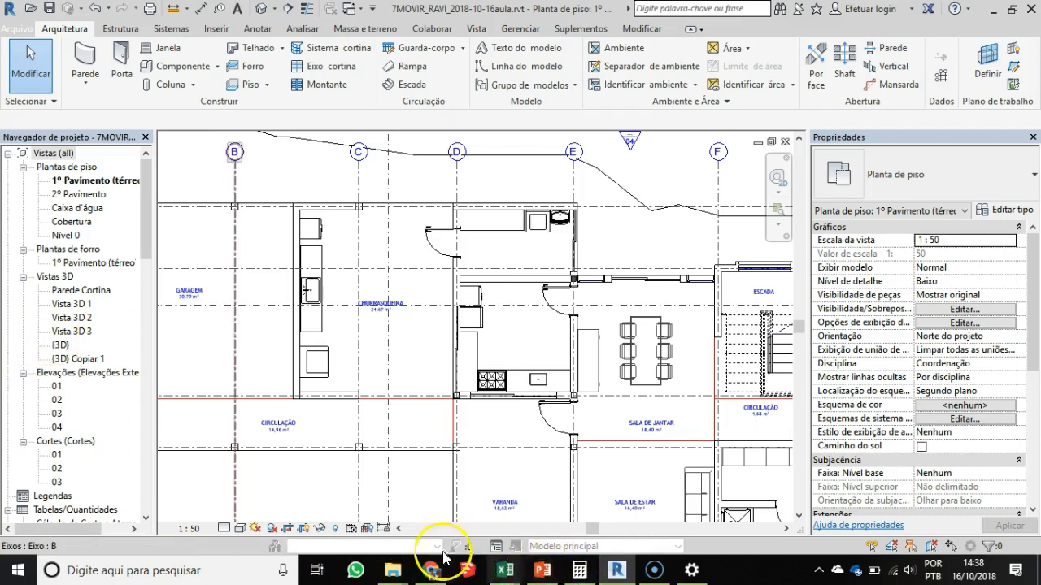
- Switch to the PowerPoint presentation and review slides 8 and 9 on the texts that floor plans must indicate
{"action": "left_click", "coordinate": [541, 570]}
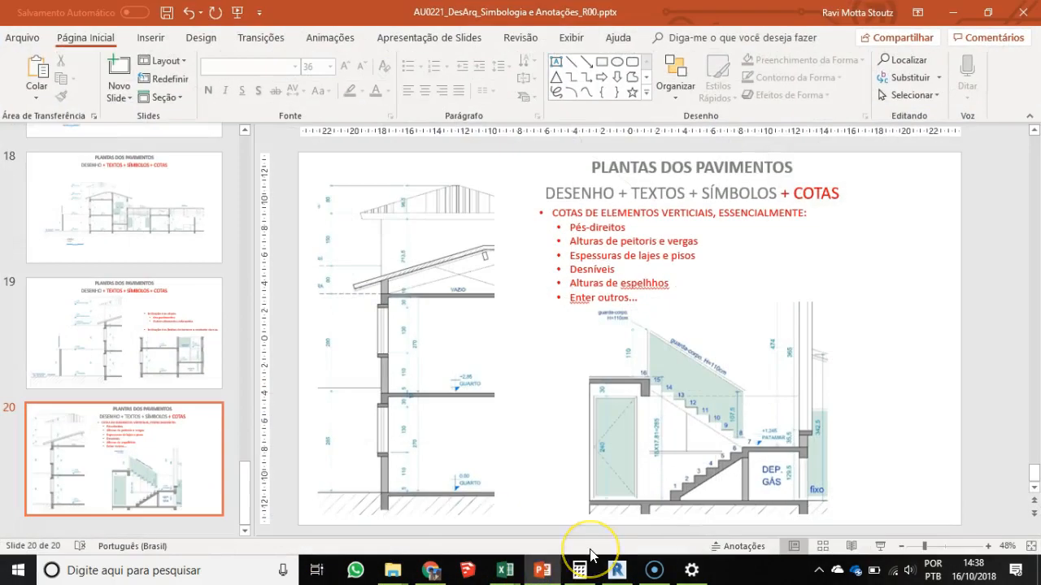
{"action": "key", "text": "Up"}
{"action": "key", "text": "Up"}
{"action": "key", "text": "Up"}
{"action": "key", "text": "Up"}
{"action": "key", "text": "Up"}
{"action": "key", "text": "Up"}
{"action": "key", "text": "Up"}
{"action": "key", "text": "Up"}
{"action": "key", "text": "Up"}
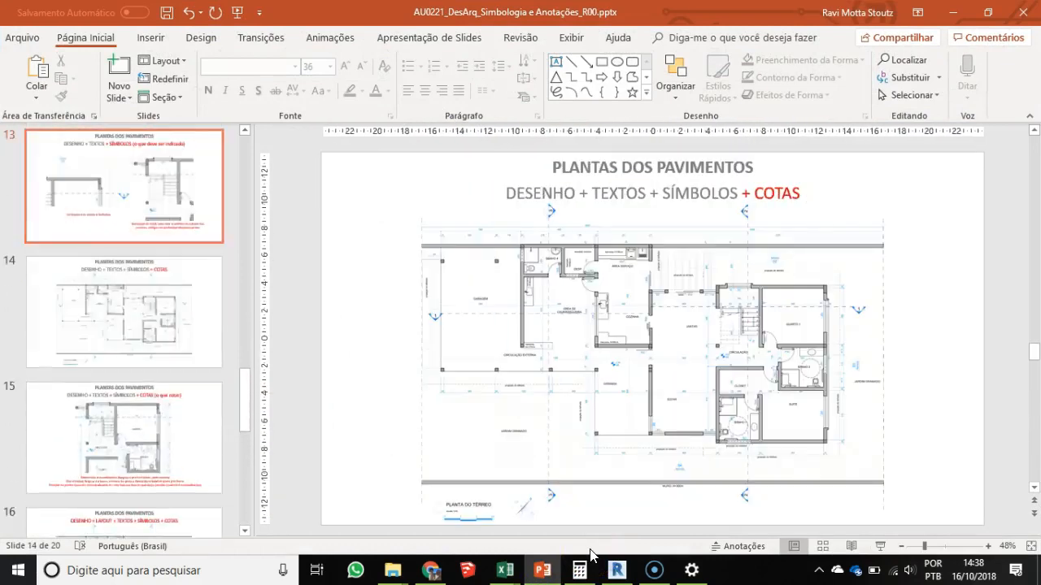
{"action": "key", "text": "Up"}
{"action": "key", "text": "Up"}
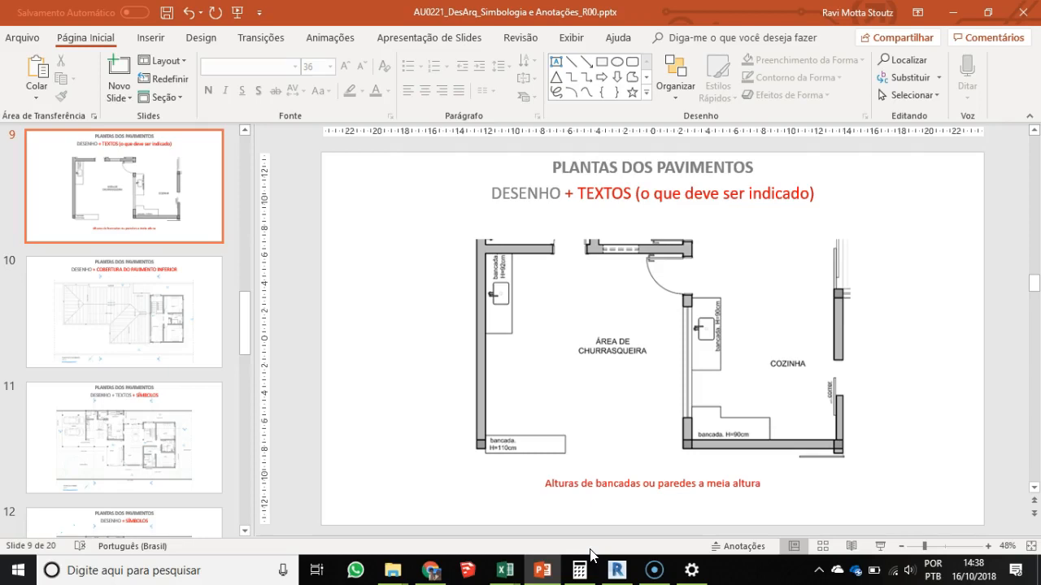
{"action": "key", "text": "Up"}
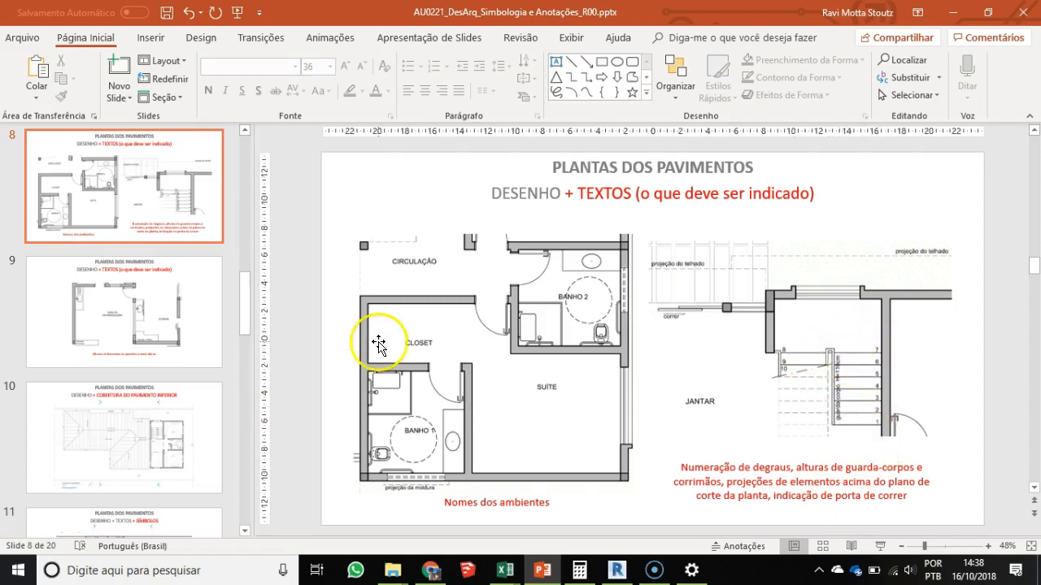
{"action": "scroll", "coordinate": [504, 391], "scroll_direction": "down", "scroll_amount": 1}
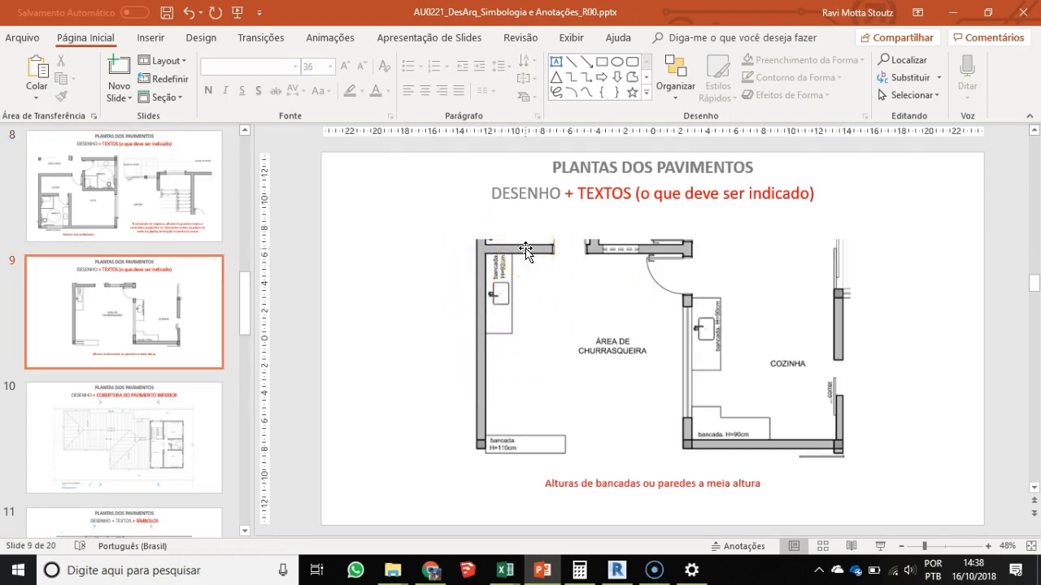
- Switch back to Revit and examine the type properties of the 1,5mm. Regua 60 text type used by the Text tool
{"action": "key", "text": "alt+Tab"}
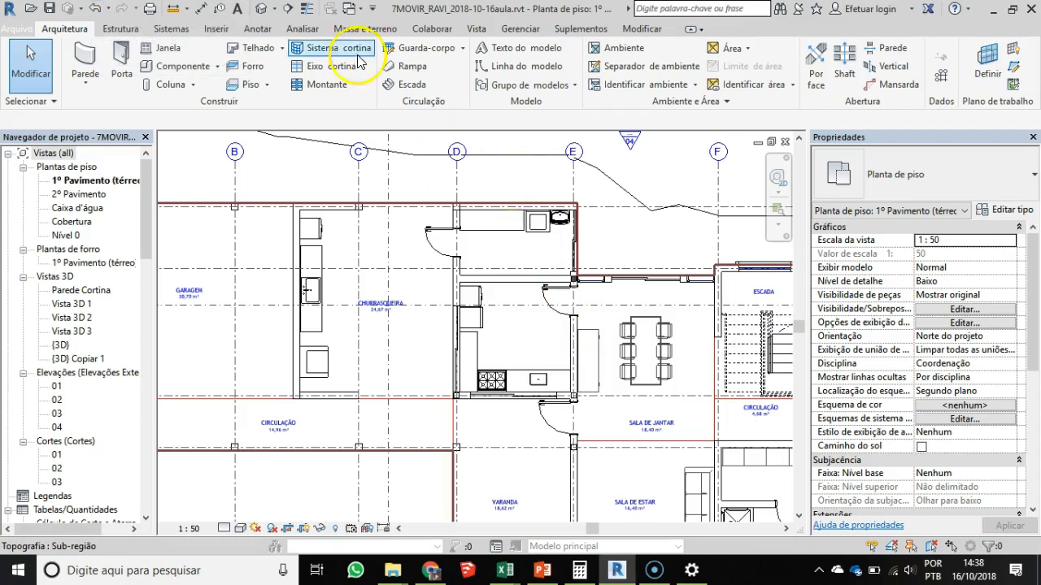
{"action": "left_click", "coordinate": [258, 30]}
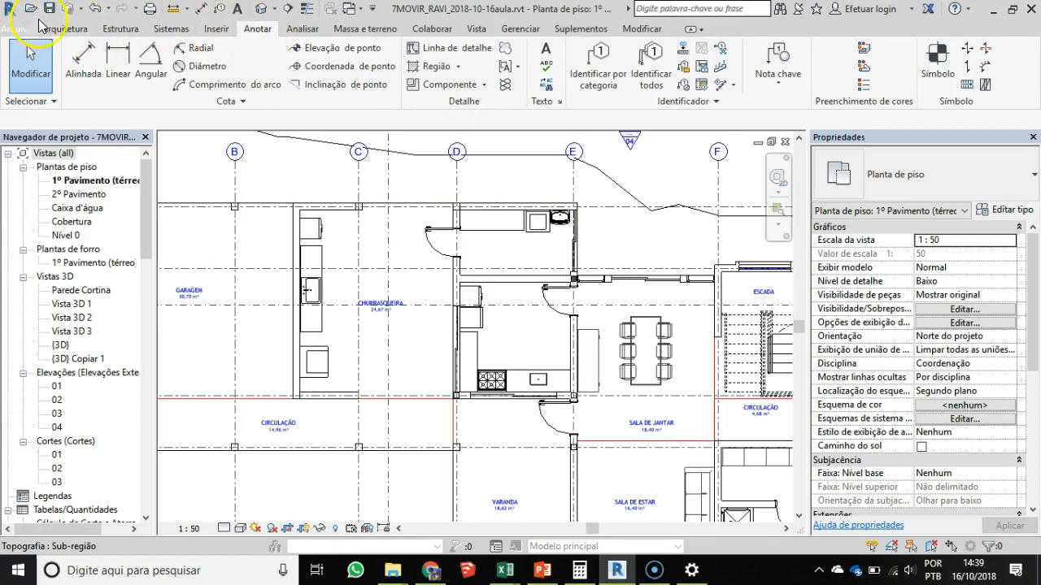
{"action": "left_click", "coordinate": [67, 30]}
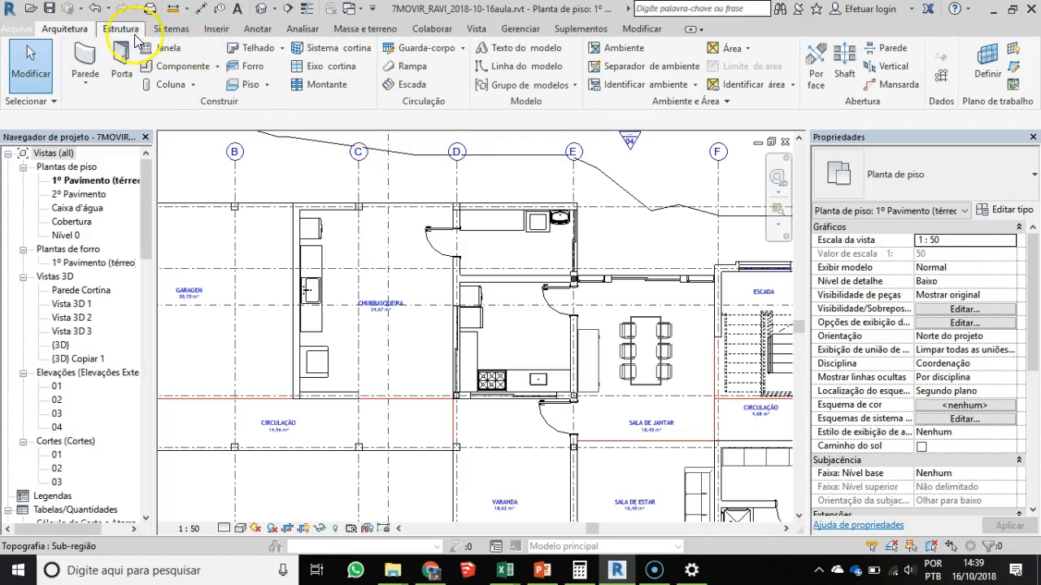
{"action": "left_click", "coordinate": [258, 30]}
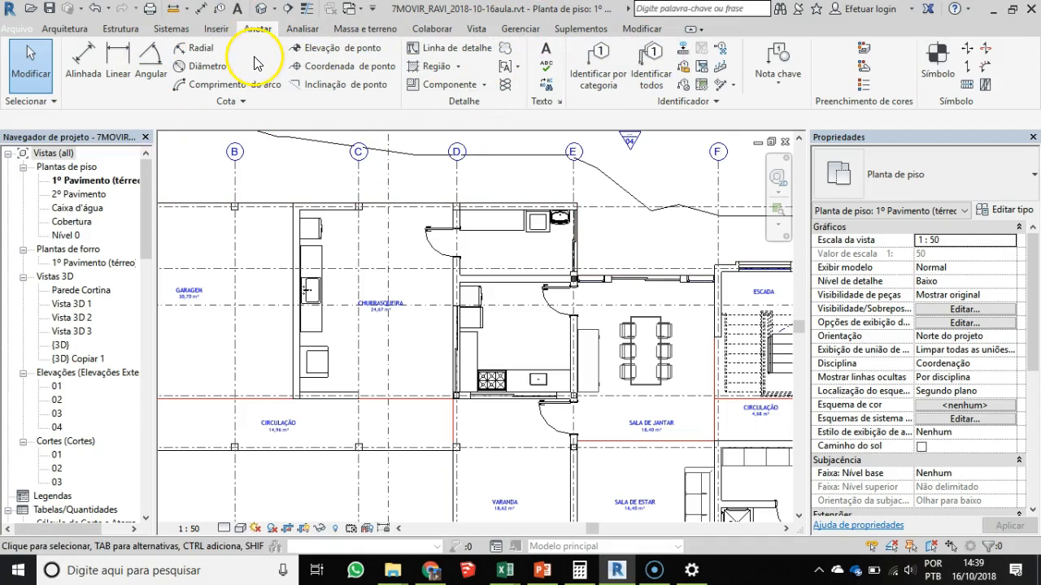
{"action": "left_click", "coordinate": [547, 53]}
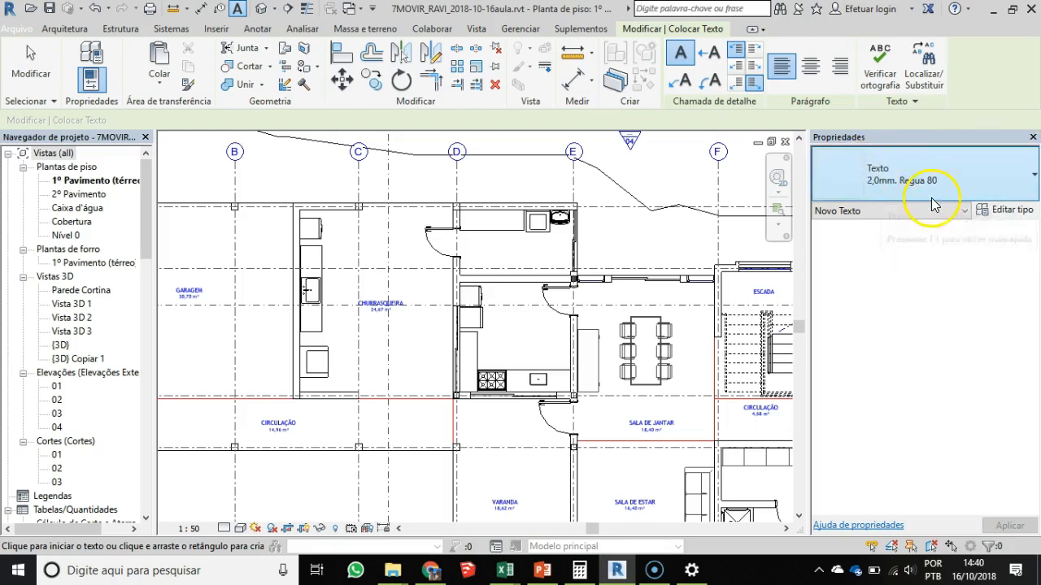
{"action": "left_click", "coordinate": [1007, 211]}
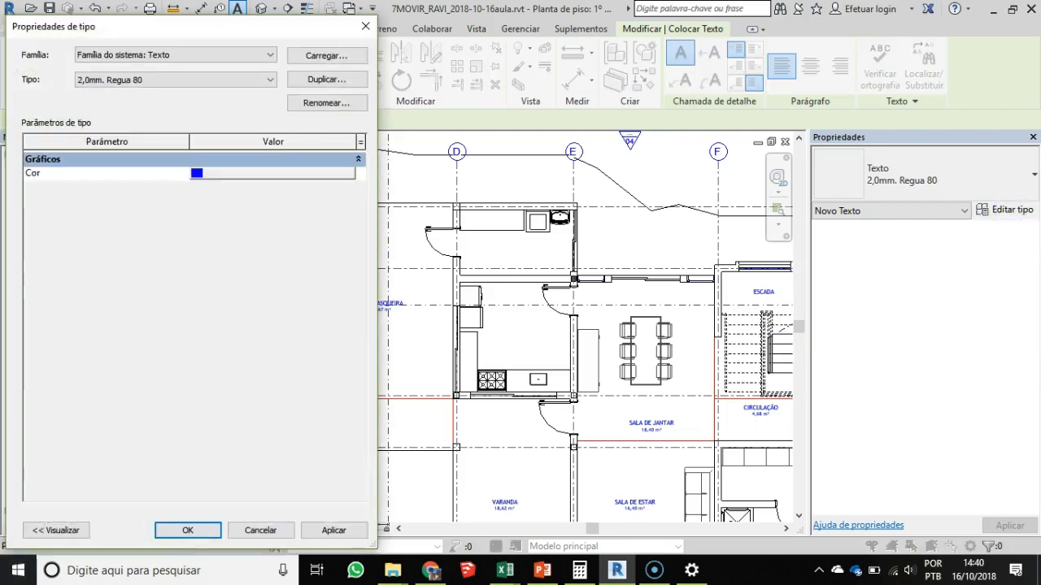
{"action": "left_click", "coordinate": [182, 82]}
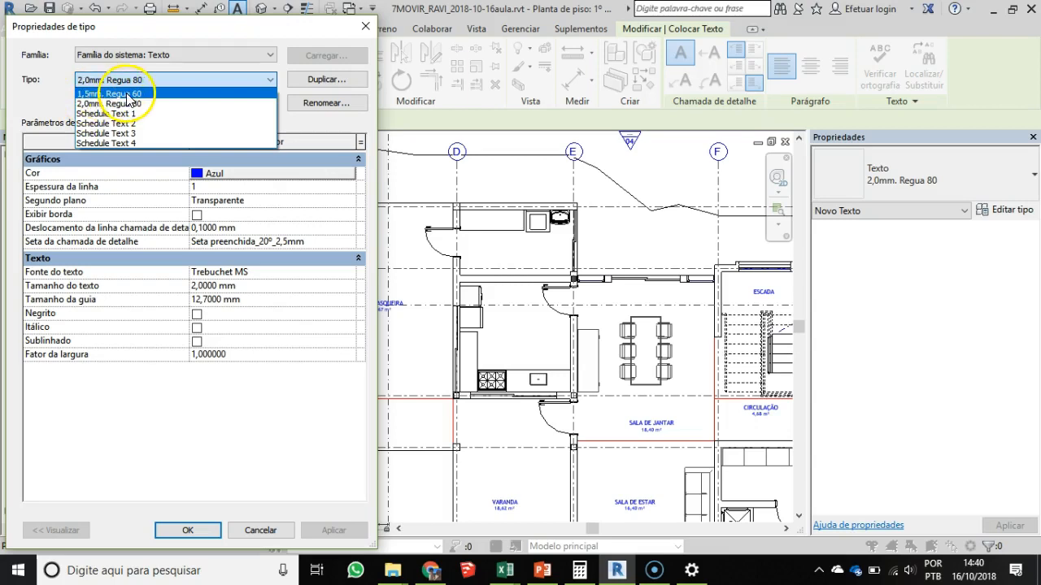
{"action": "left_click", "coordinate": [126, 93]}
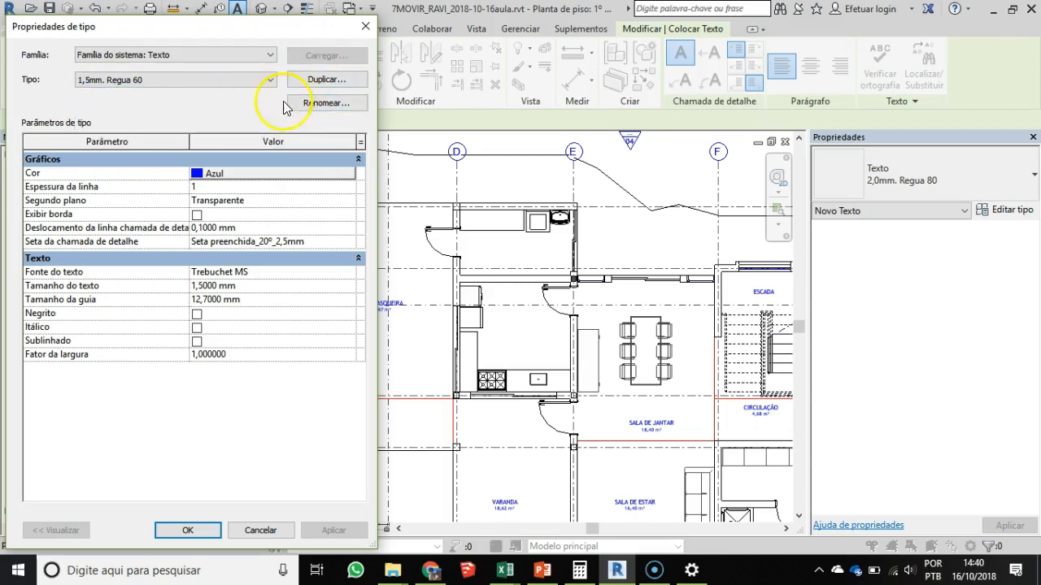
{"action": "left_click", "coordinate": [178, 79]}
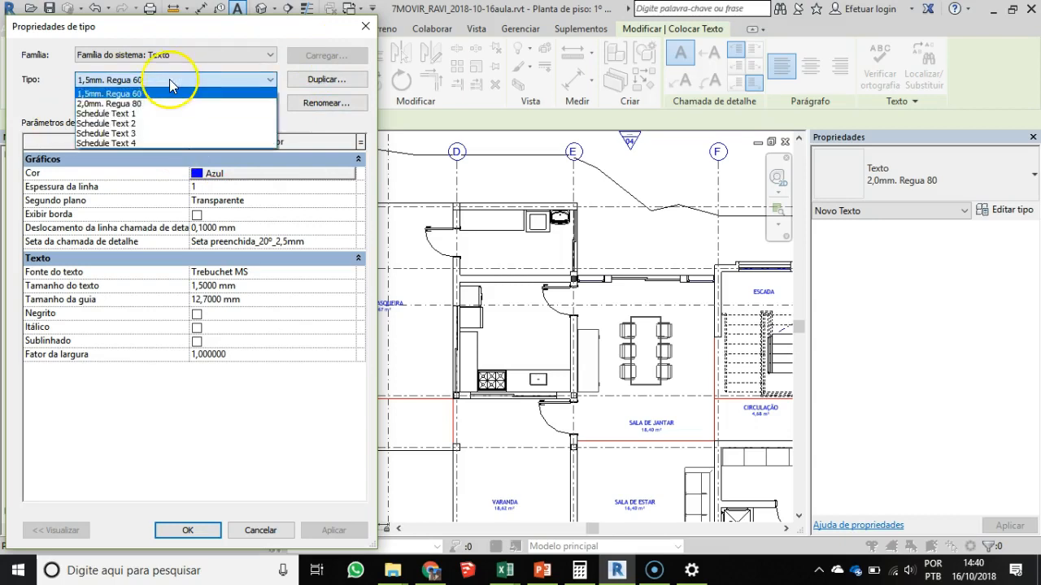
{"action": "left_click", "coordinate": [123, 94]}
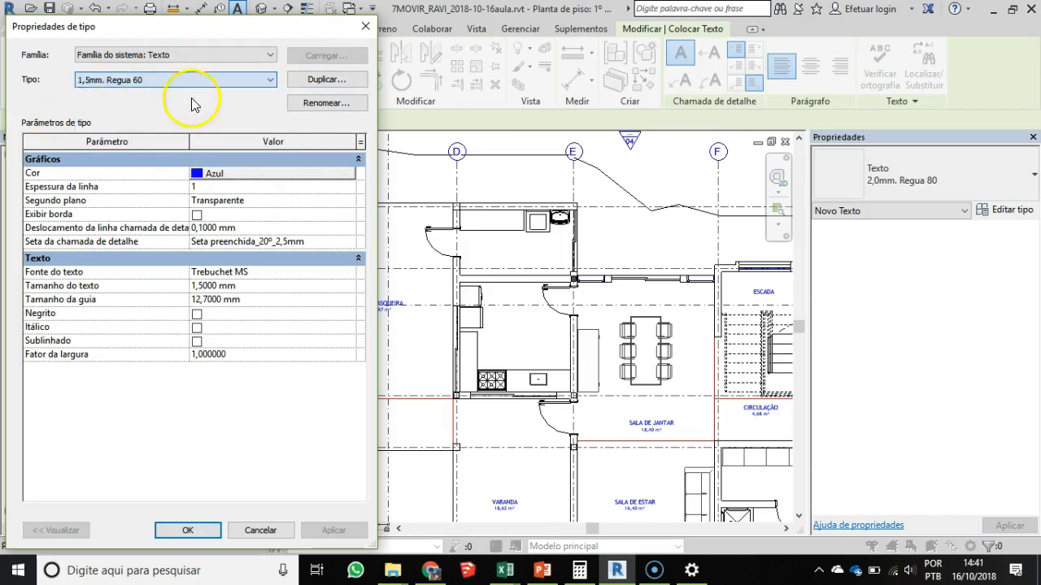
{"action": "key", "text": "Escape"}
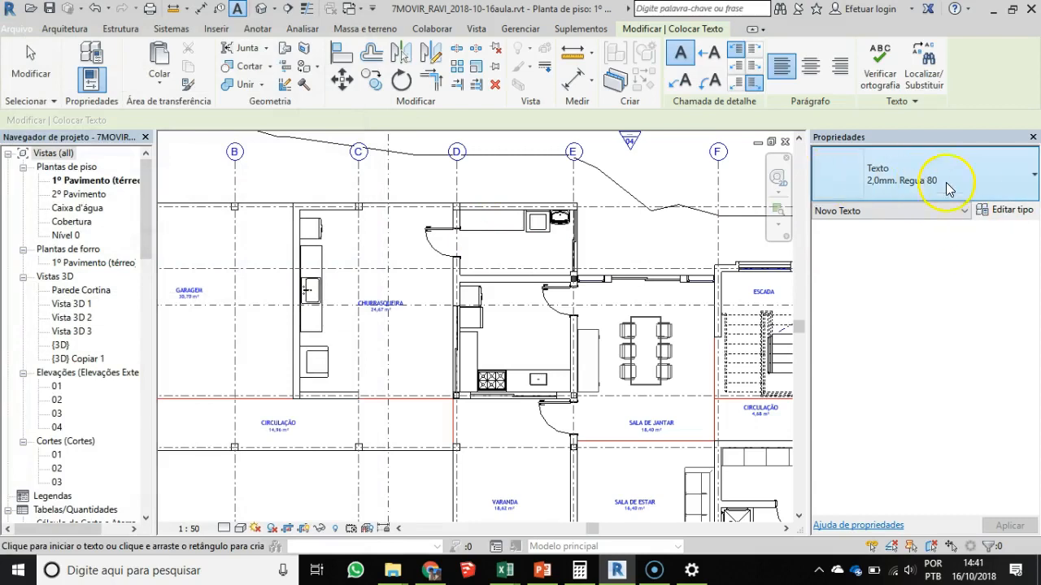
{"action": "key", "text": "Escape"}
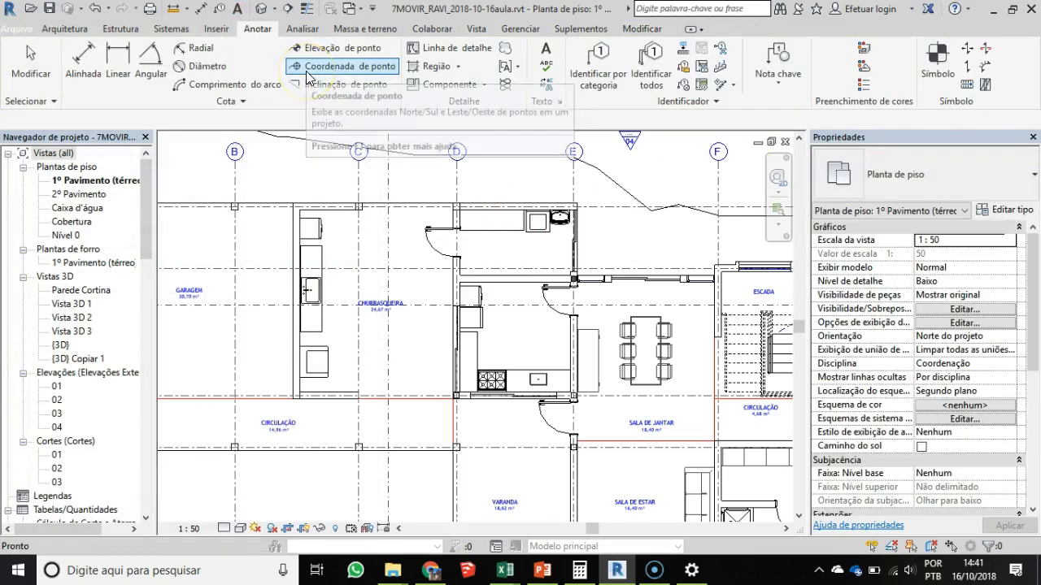
- Duplicate the 2,0mm. Regua 80 text type as a new type named 1,50mm. Regua 60
{"action": "key", "text": "t"}
{"action": "key", "text": "x"}
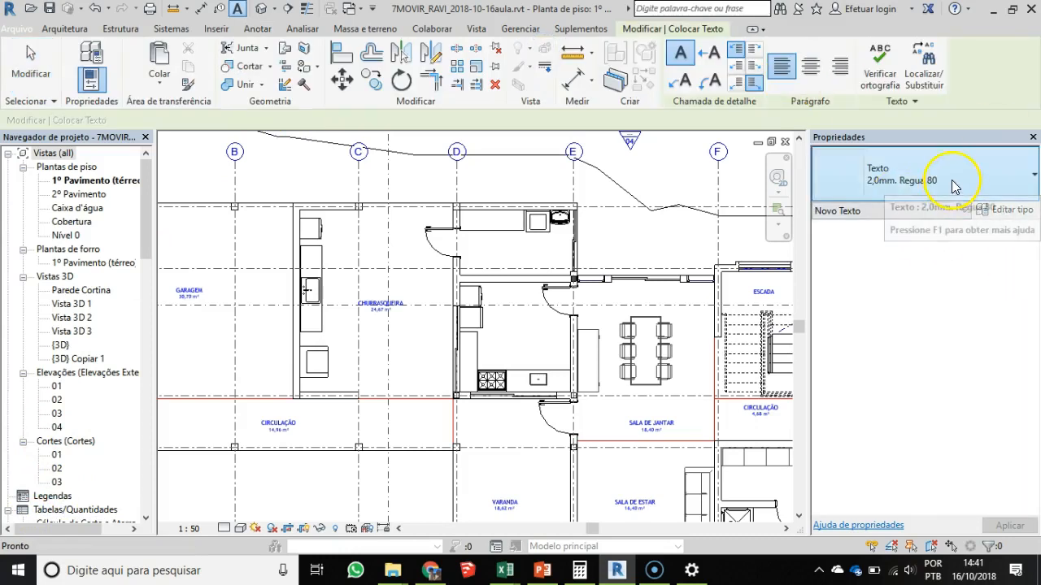
{"action": "left_click", "coordinate": [913, 180]}
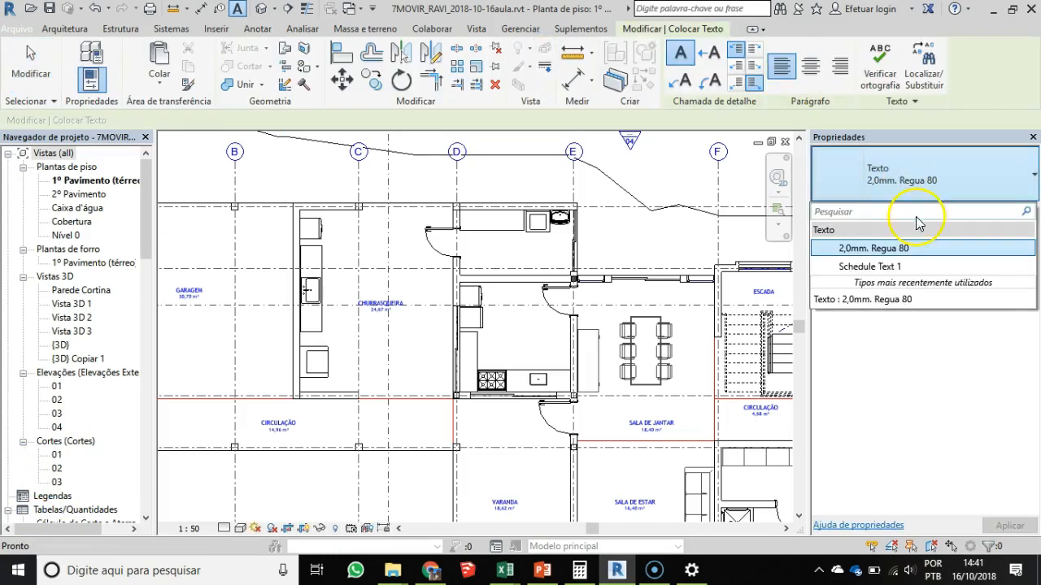
{"action": "left_click", "coordinate": [858, 249]}
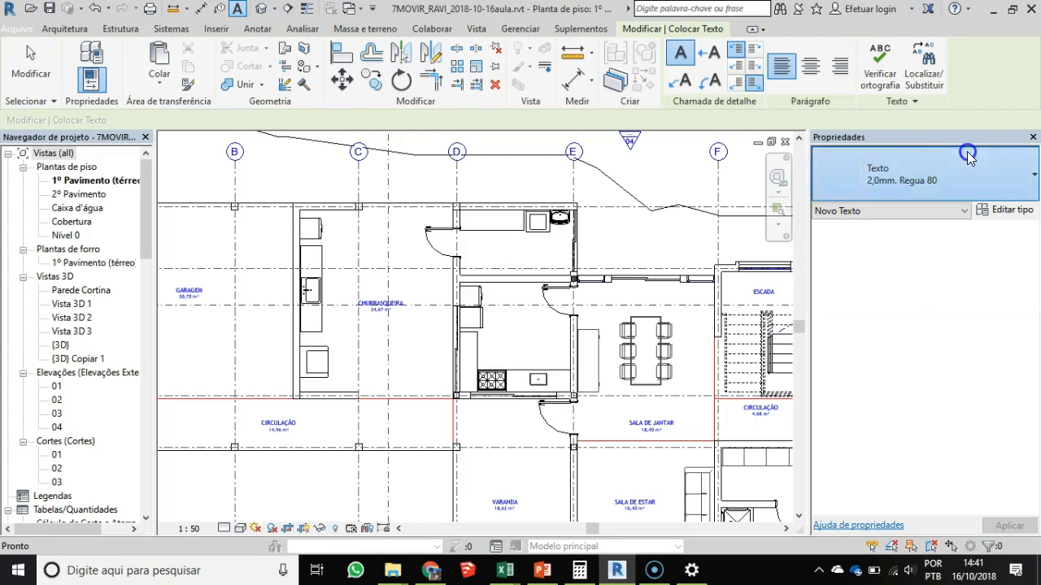
{"action": "left_click", "coordinate": [1005, 209]}
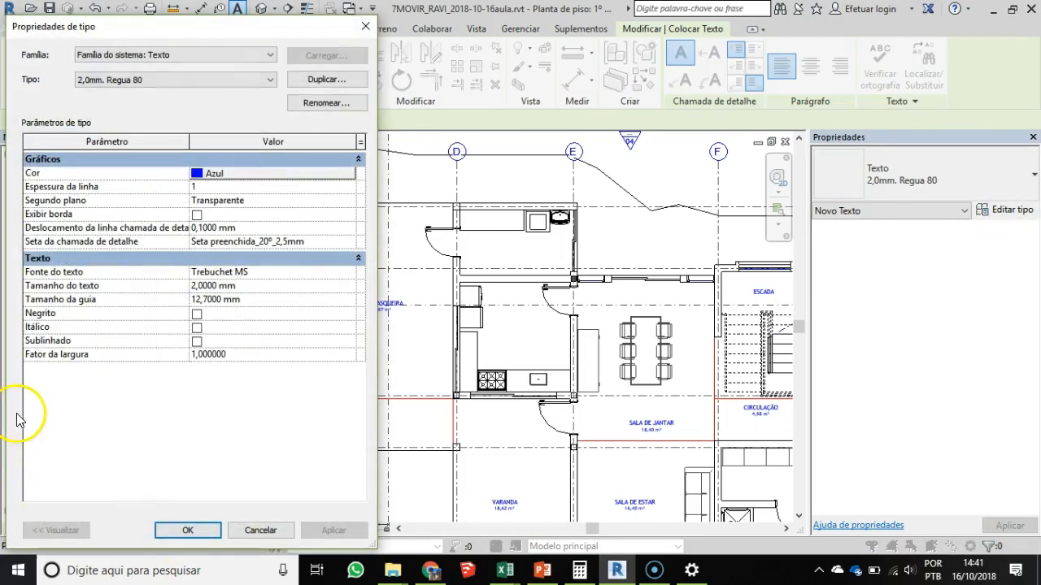
{"action": "left_click_drag", "start_coordinate": [163, 27], "coordinate": [389, 28]}
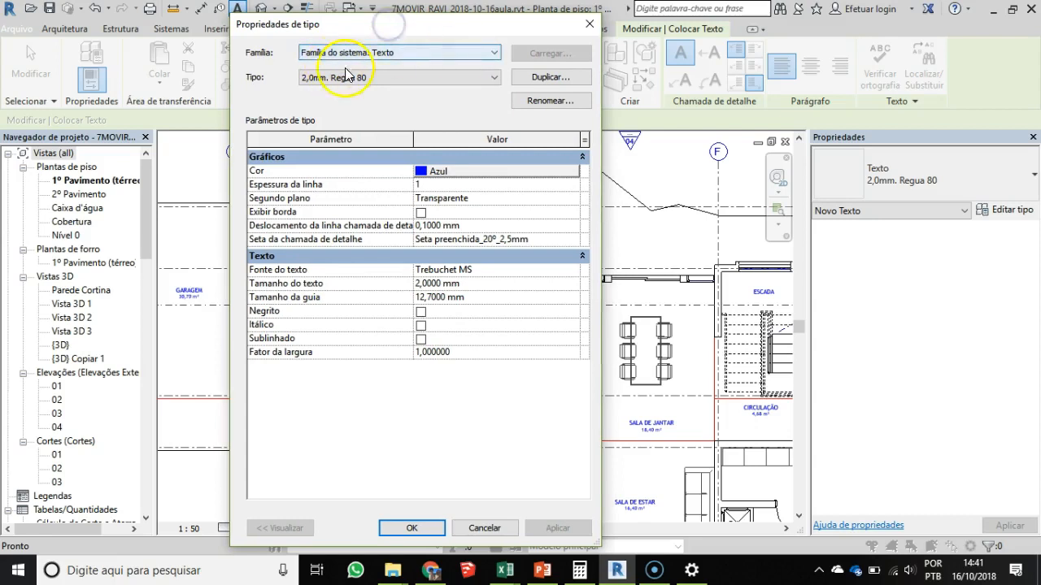
{"action": "left_click", "coordinate": [551, 77]}
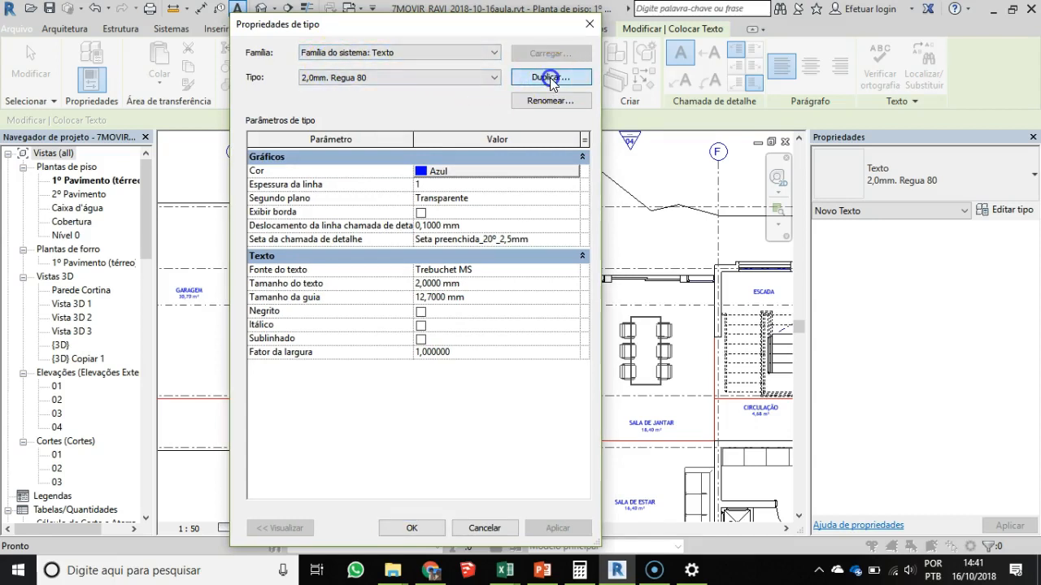
{"action": "left_click_drag", "start_coordinate": [360, 276], "coordinate": [276, 276]}
{"action": "type", "text": "1,50mm. Regua 81"}
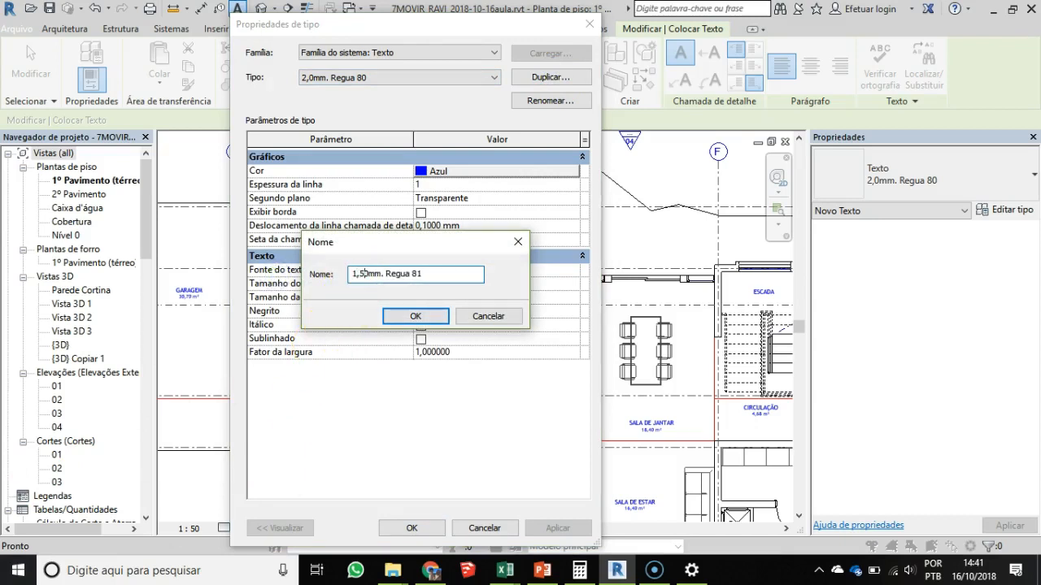
{"action": "left_click_drag", "start_coordinate": [411, 275], "coordinate": [438, 272]}
{"action": "type", "text": "60"}
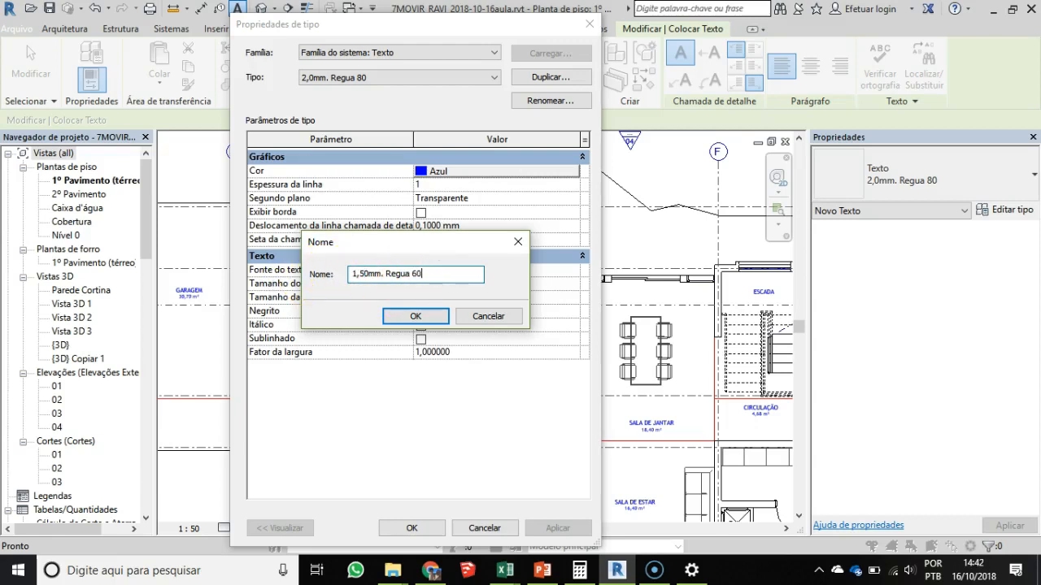
{"action": "left_click", "coordinate": [413, 317]}
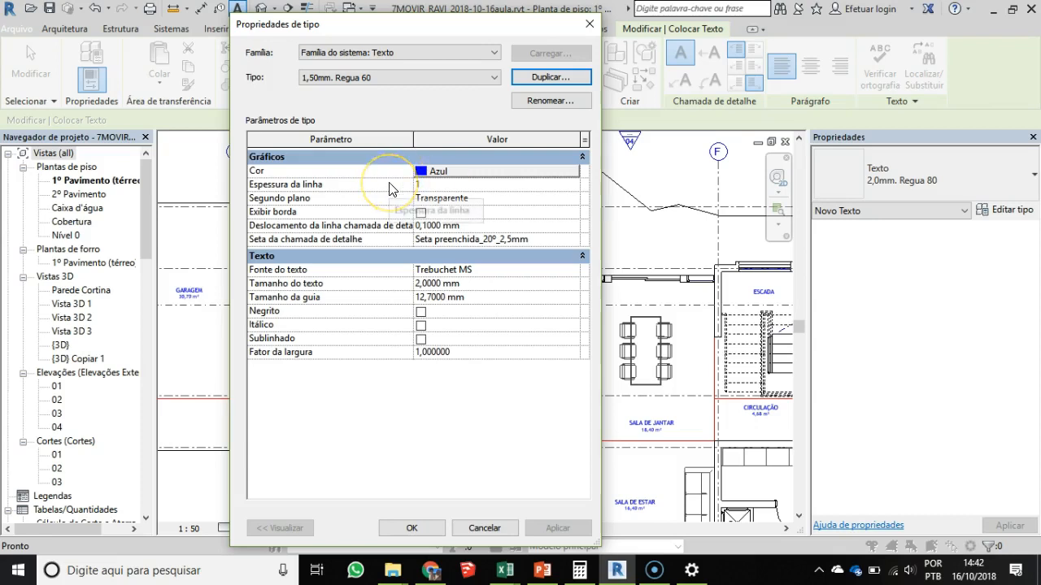
- Define the 1,50mm. Regua 60 text type with a 1,5 mm text size, keeping the Azul colour and Trebuchet MS font
{"action": "left_click", "coordinate": [352, 176]}
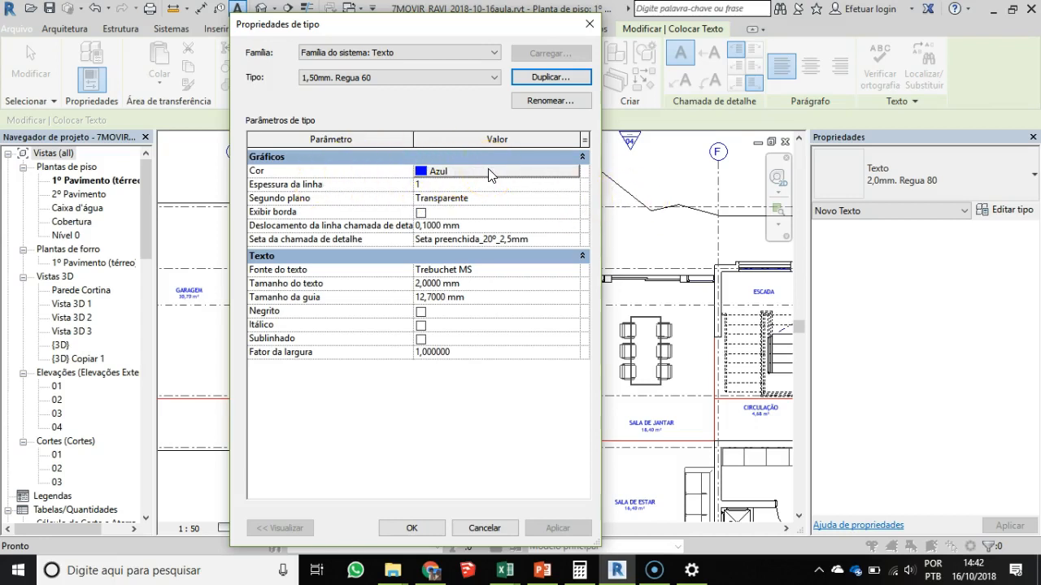
{"action": "left_click", "coordinate": [425, 177]}
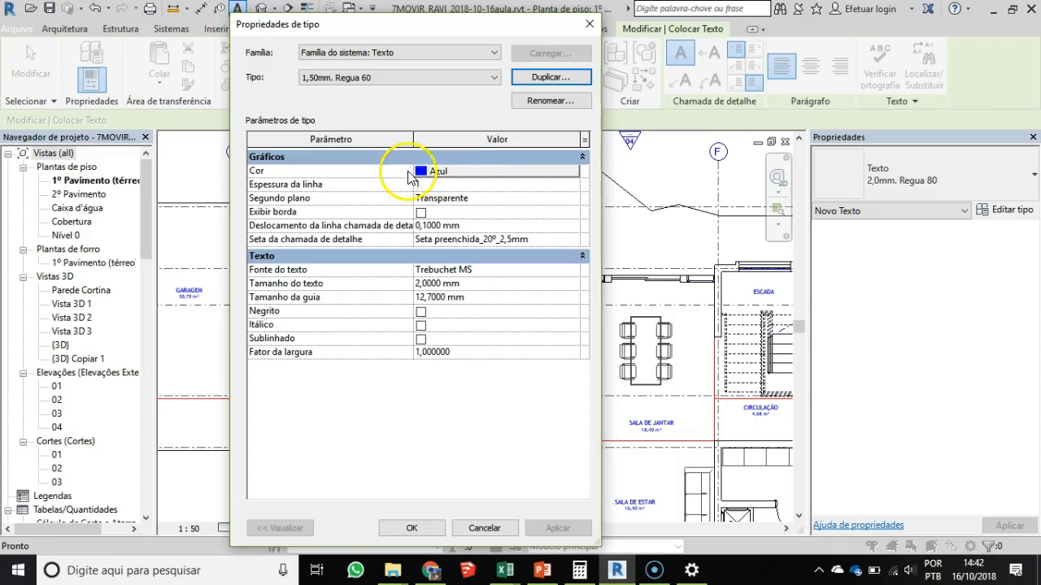
{"action": "left_click", "coordinate": [422, 178]}
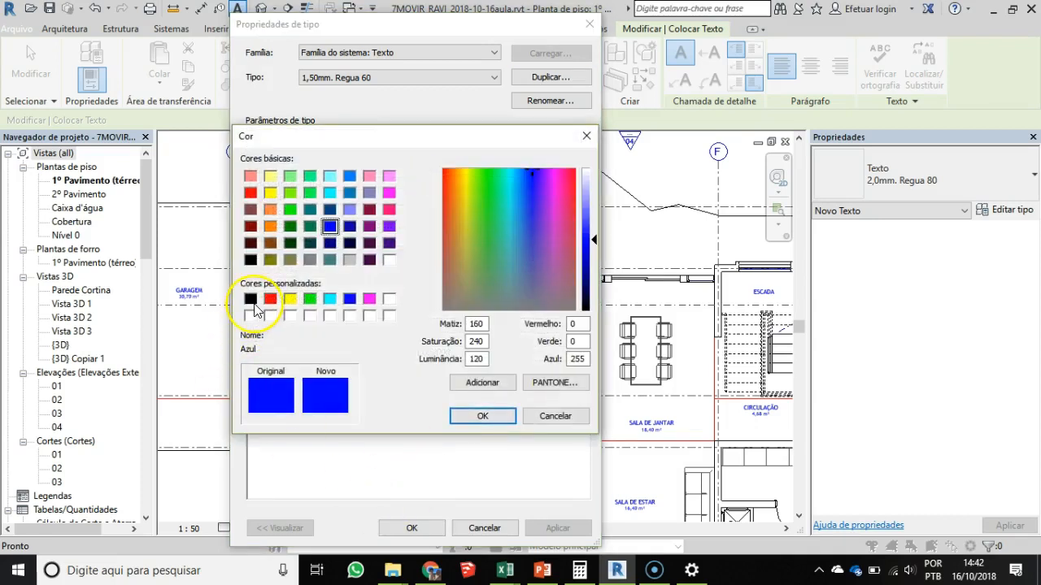
{"action": "left_click", "coordinate": [488, 418]}
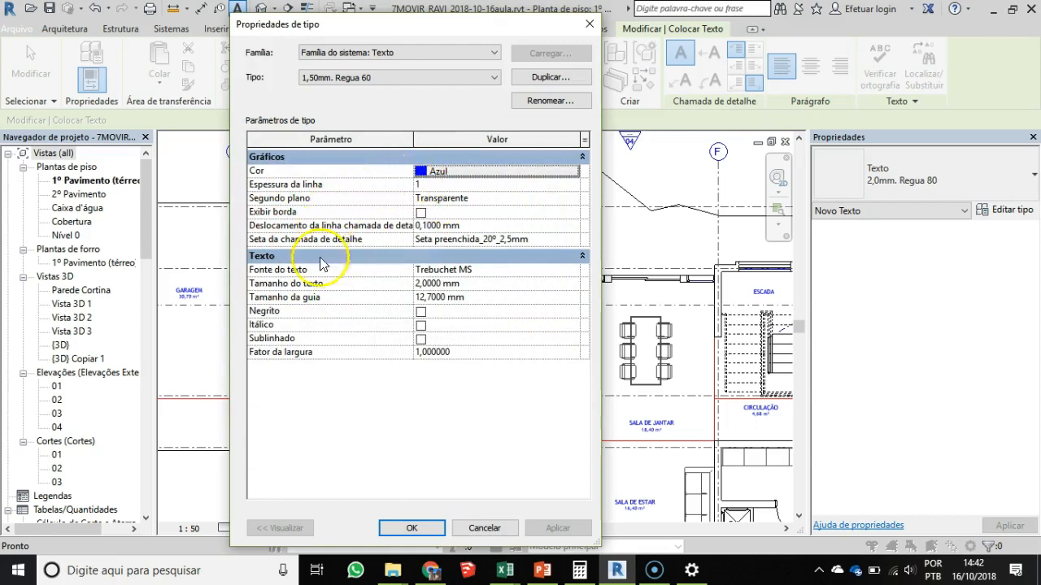
{"action": "left_click", "coordinate": [418, 284]}
{"action": "left_click_drag", "start_coordinate": [425, 284], "coordinate": [381, 285]}
{"action": "type", "text": "1,5"}
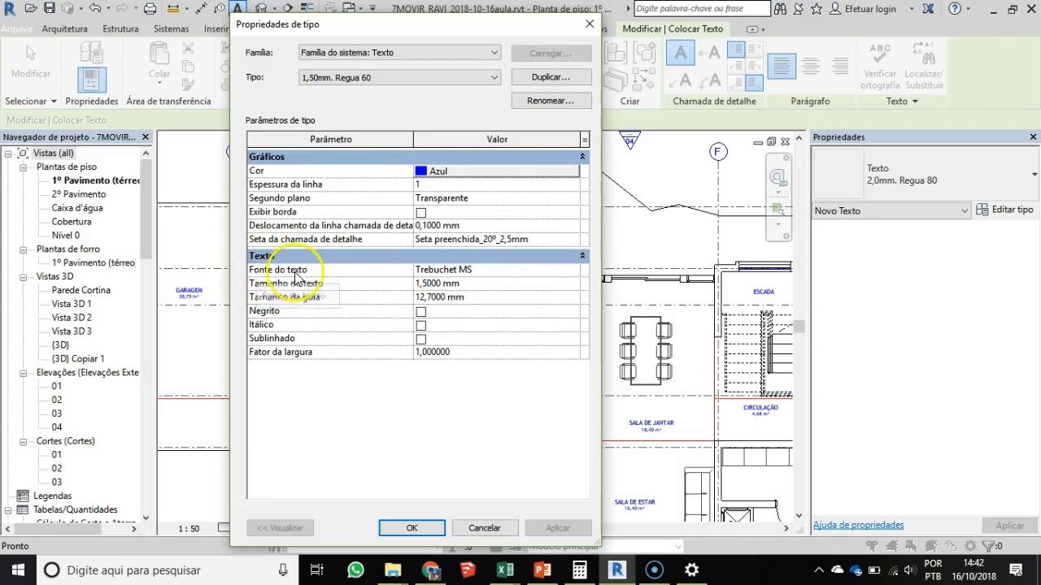
{"action": "left_click", "coordinate": [573, 270]}
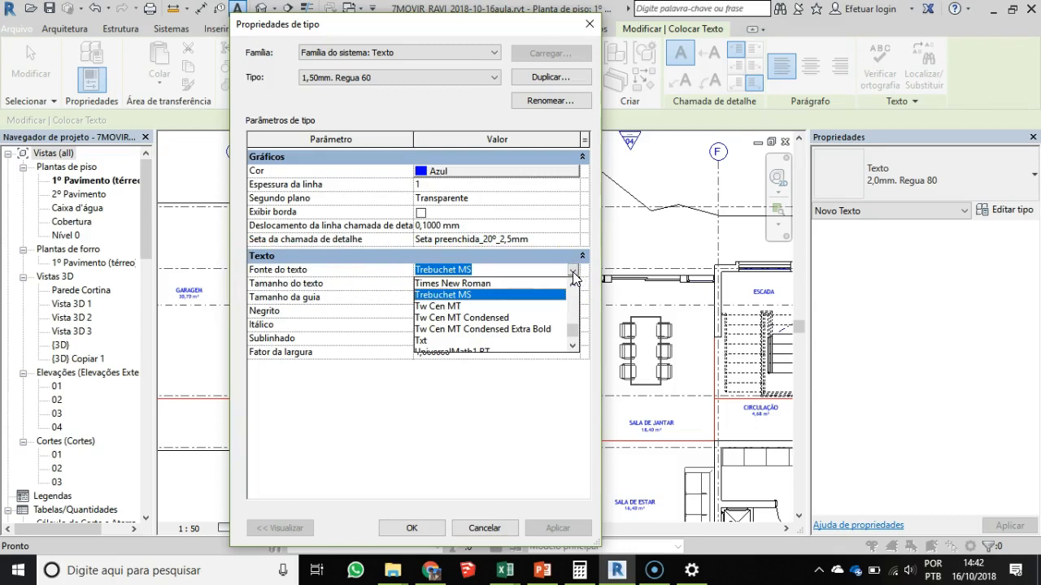
{"action": "left_click", "coordinate": [573, 271]}
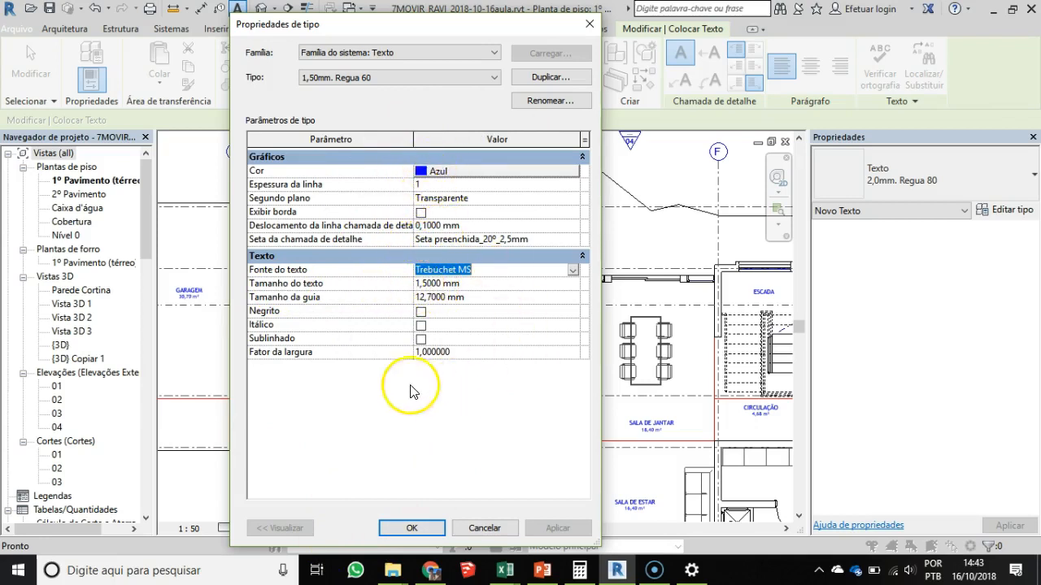
{"action": "left_click", "coordinate": [416, 529]}
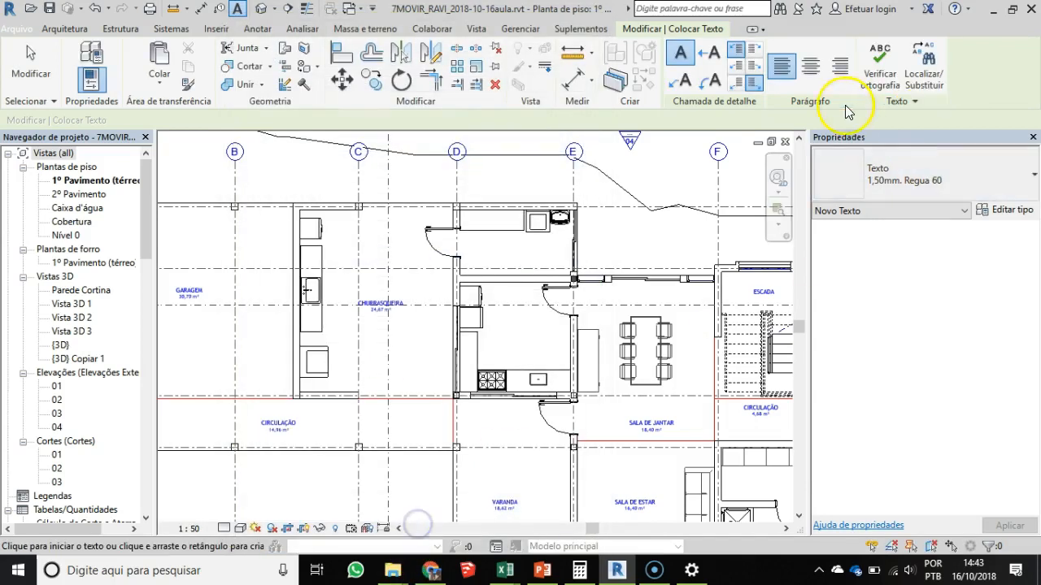
- Place the text note "GUARDA-CORPO. H=110cm" without a leader on the stair treads in the ESCADA room
{"action": "scroll", "coordinate": [569, 358], "scroll_direction": "up", "scroll_amount": 1}
{"action": "middle_click_drag", "start_coordinate": [400, 352], "coordinate": [369, 347]}
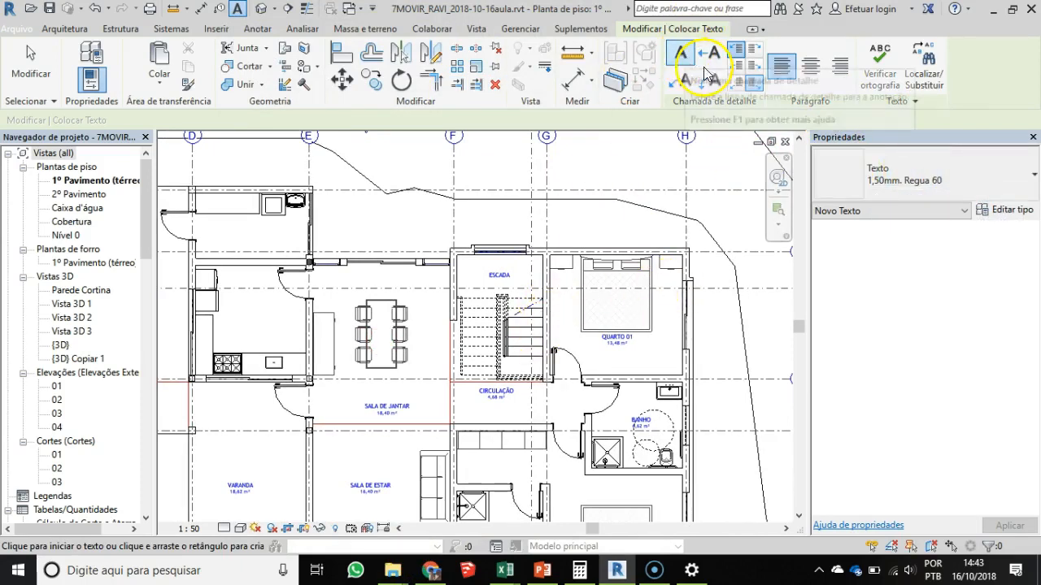
{"action": "scroll", "coordinate": [513, 355], "scroll_direction": "up", "scroll_amount": 2}
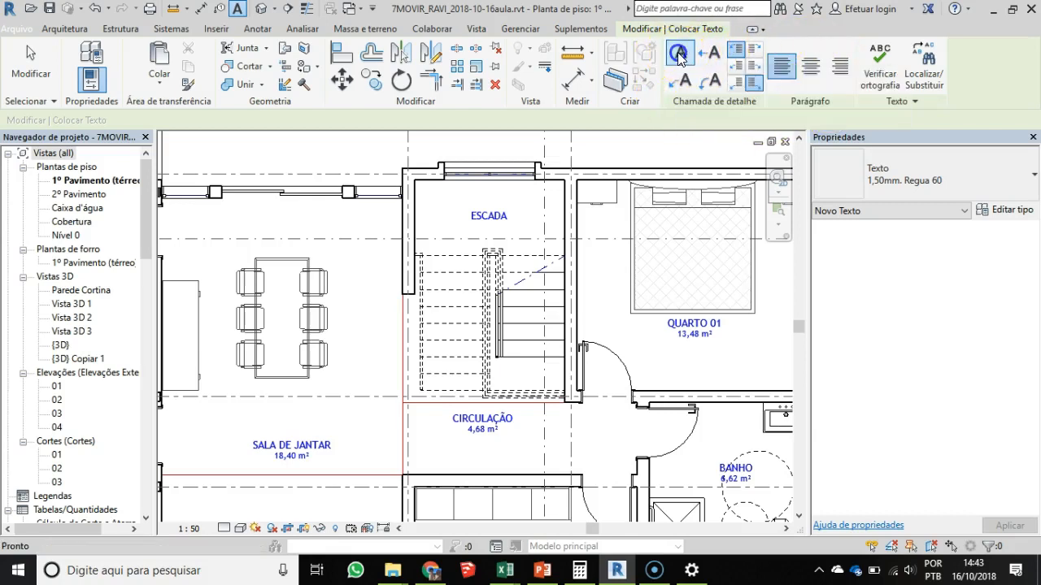
{"action": "left_click", "coordinate": [504, 321]}
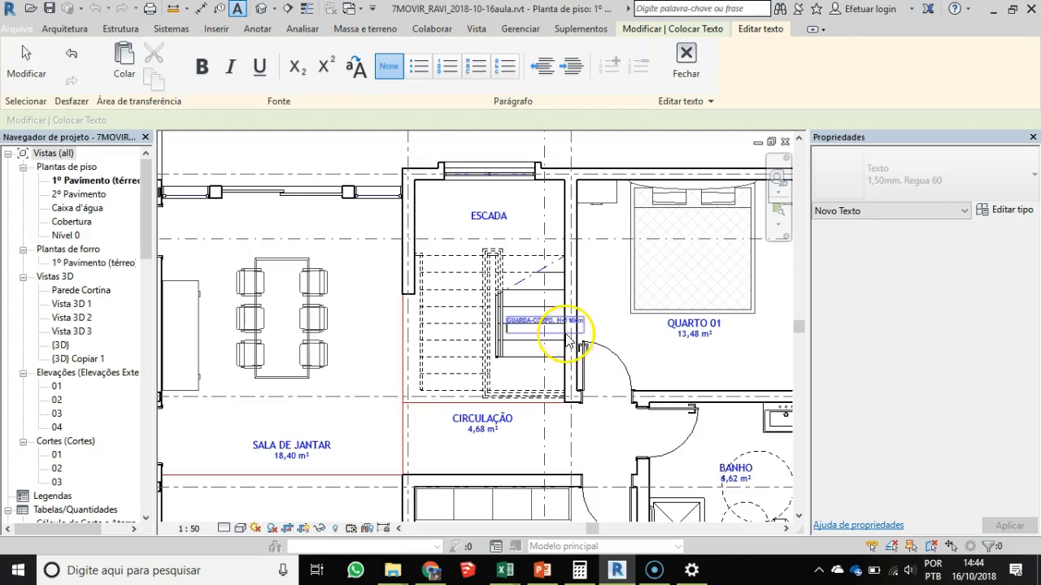
{"action": "left_click", "coordinate": [597, 337]}
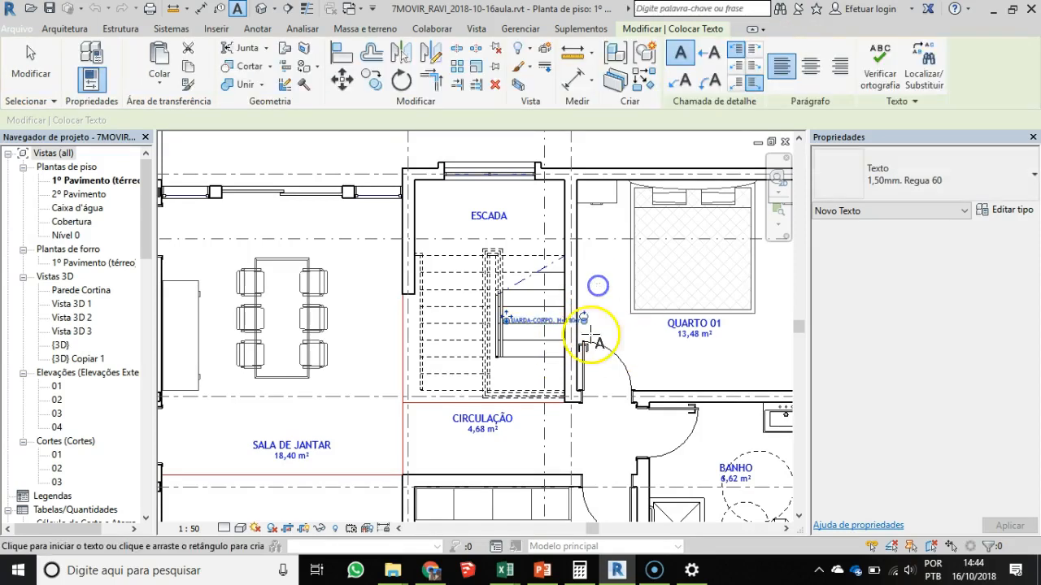
{"action": "scroll", "coordinate": [532, 330], "scroll_direction": "up", "scroll_amount": 5}
{"action": "middle_click_drag", "start_coordinate": [561, 336], "coordinate": [504, 388]}
{"action": "key", "text": "Escape"}
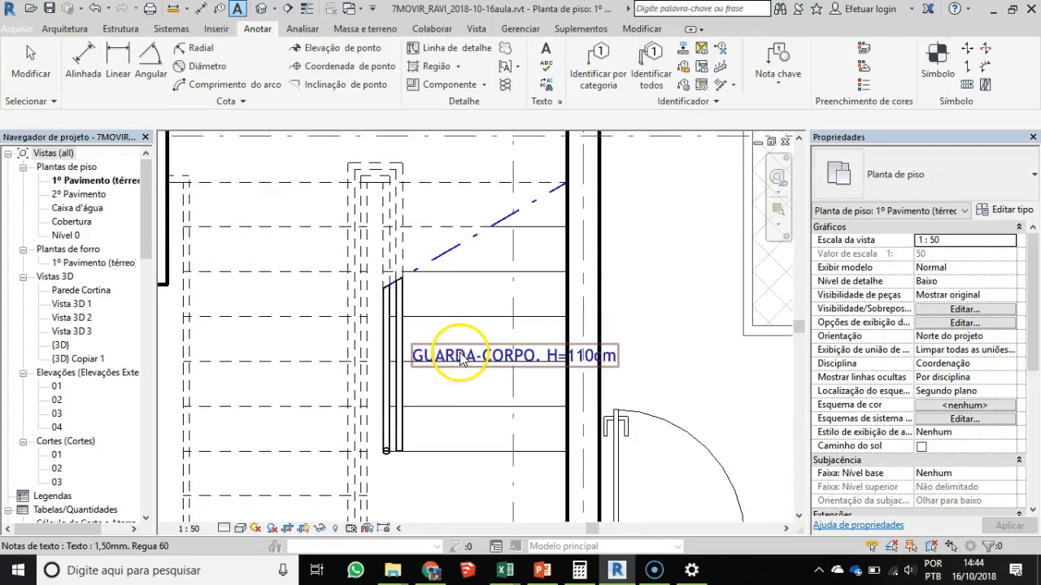
- Rotate the GUARDA-CORPO note to vertical and move it alongside the stair railing
{"action": "left_click", "coordinate": [511, 355]}
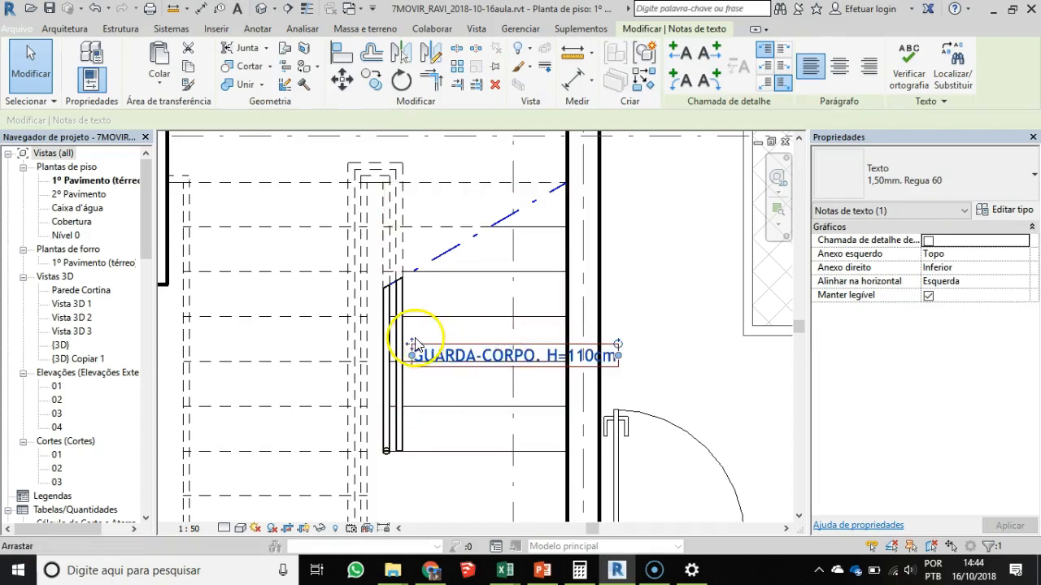
{"action": "left_click_drag", "start_coordinate": [413, 355], "coordinate": [413, 306]}
{"action": "left_click_drag", "start_coordinate": [619, 300], "coordinate": [514, 203]}
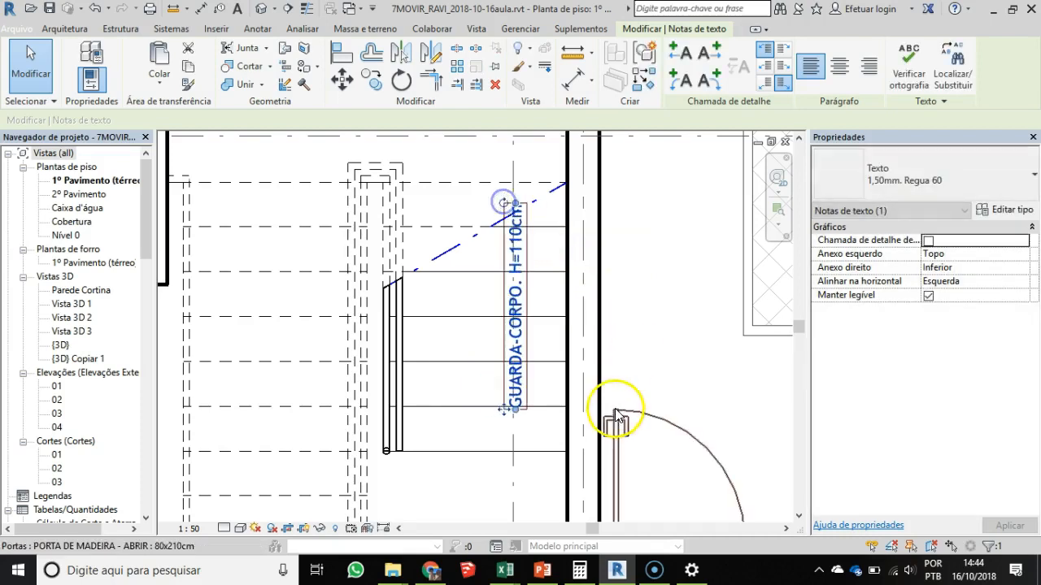
{"action": "left_click_drag", "start_coordinate": [503, 411], "coordinate": [406, 461], "text": "ctrl"}
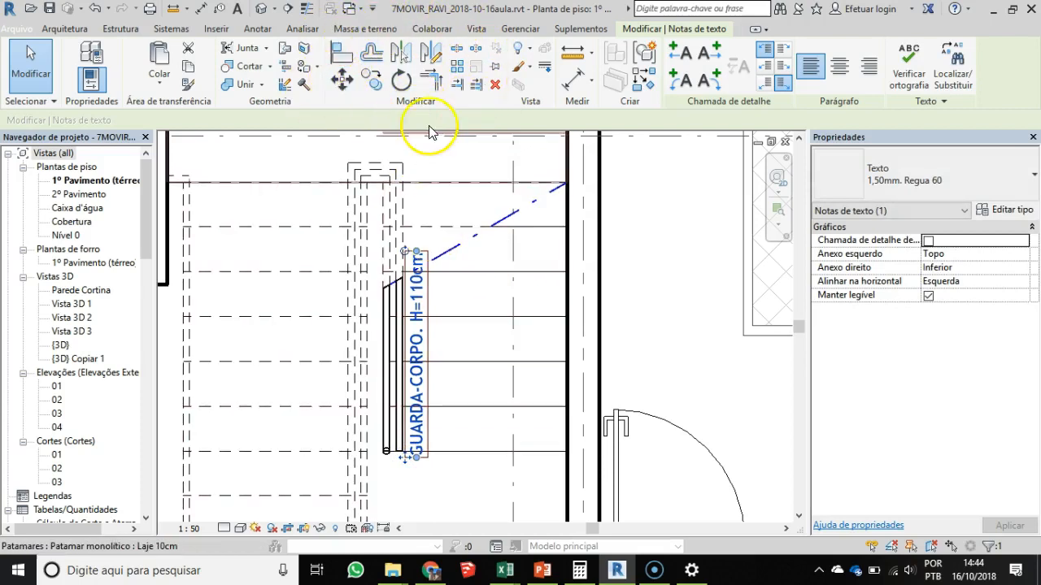
- Try turning the railing note to an oblique angle with the Rotate tool, and undo that rotation
{"action": "left_click", "coordinate": [401, 83]}
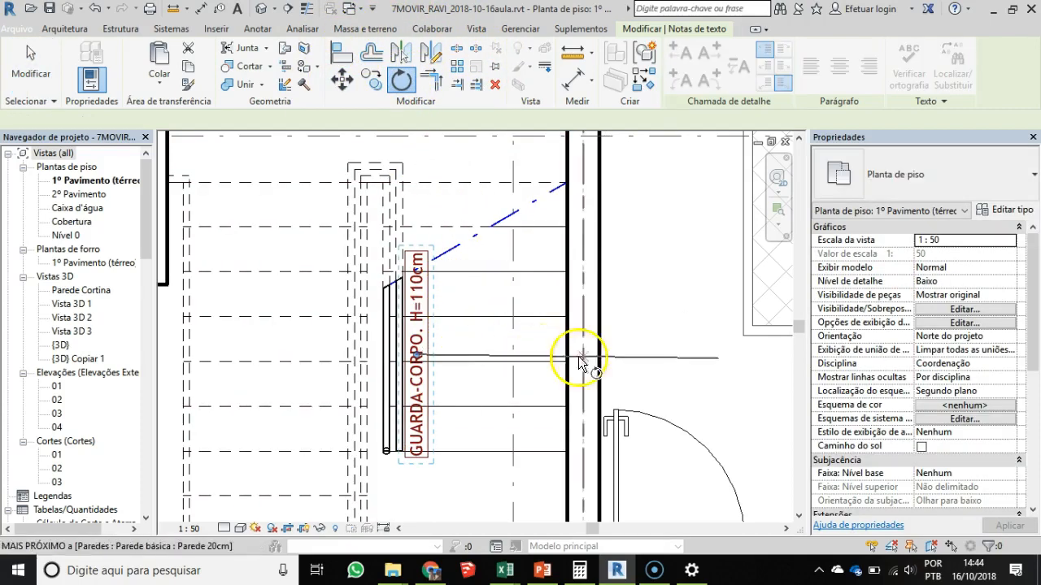
{"action": "left_click", "coordinate": [616, 337]}
{"action": "left_click", "coordinate": [560, 230]}
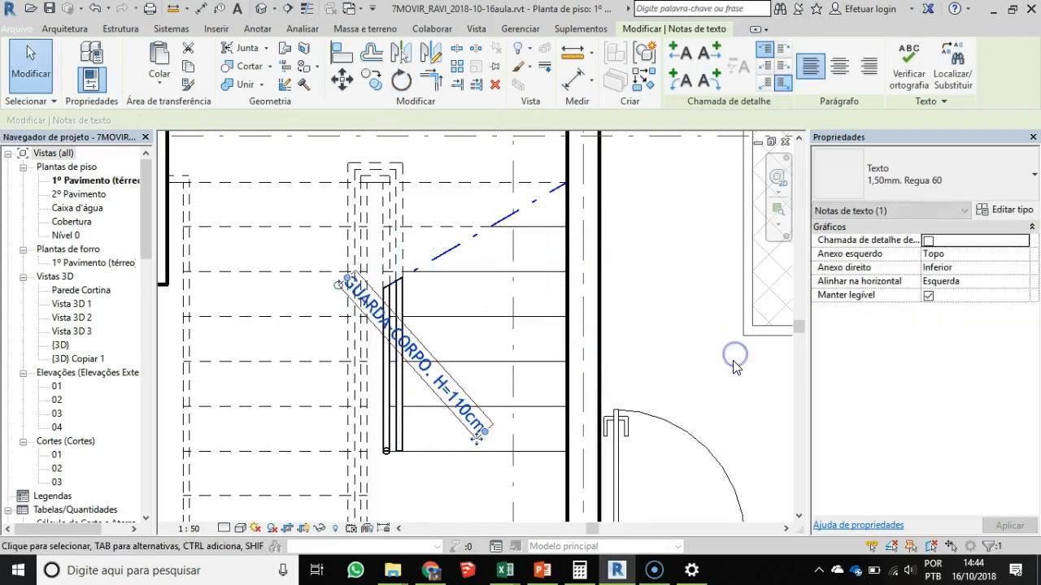
{"action": "key", "text": "ctrl+z"}
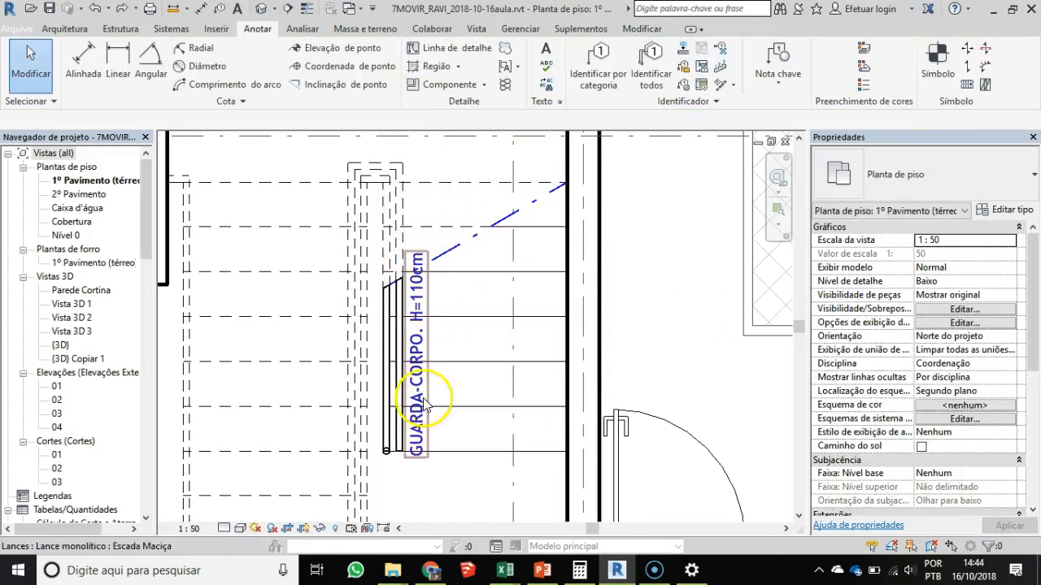
{"action": "left_click", "coordinate": [419, 339]}
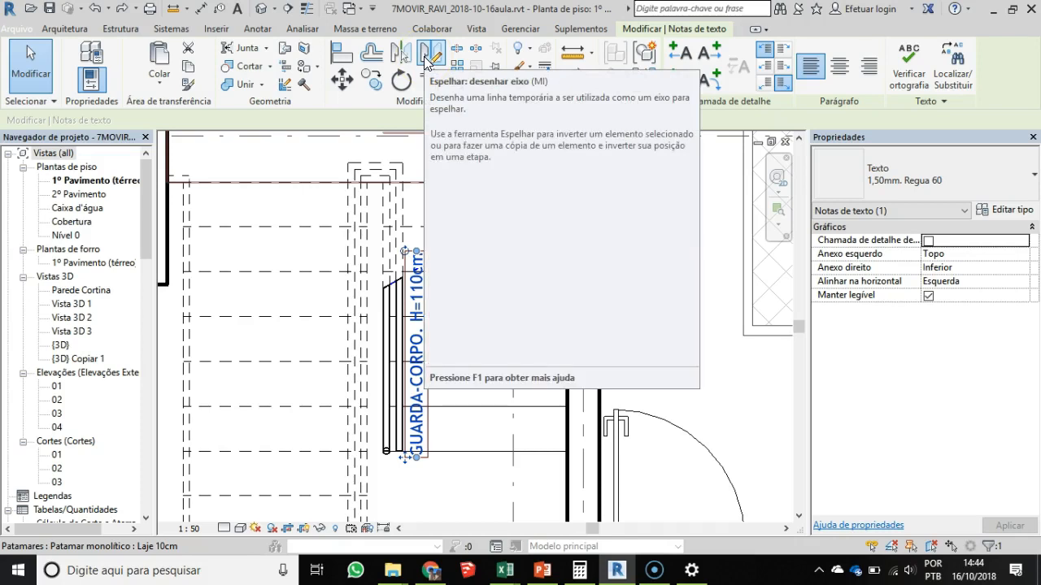
{"action": "key", "text": "Escape"}
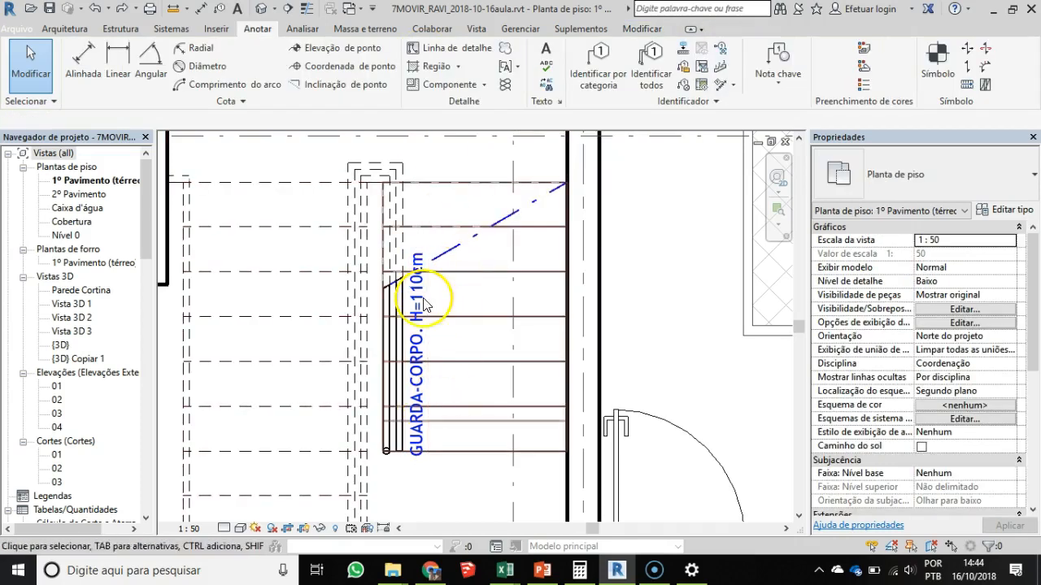
- Change the railing note's text type to 2,0mm. Regua 80
{"action": "scroll", "coordinate": [421, 345], "scroll_direction": "down", "scroll_amount": 2}
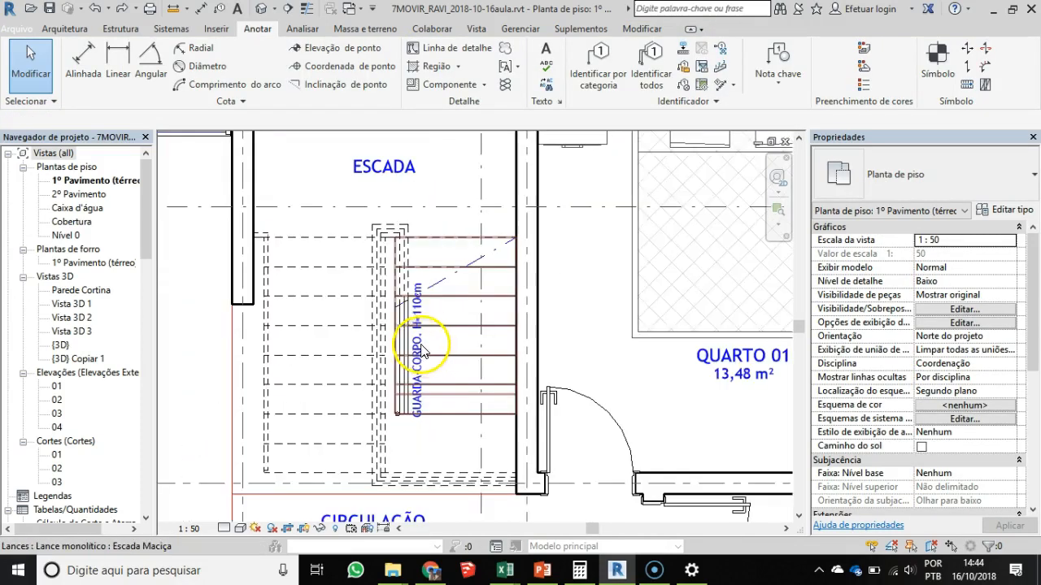
{"action": "left_click", "coordinate": [418, 350]}
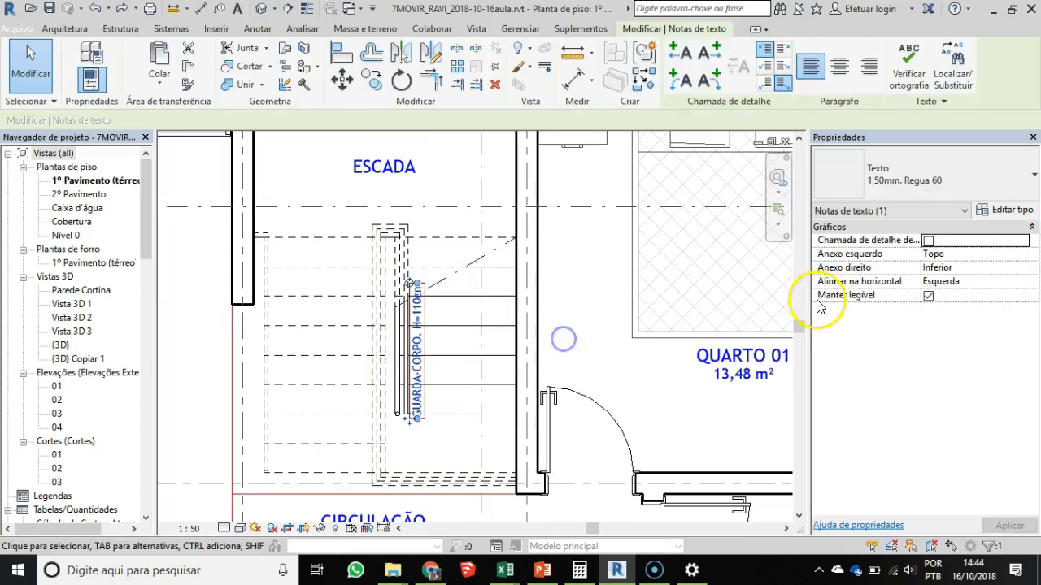
{"action": "left_click", "coordinate": [887, 176]}
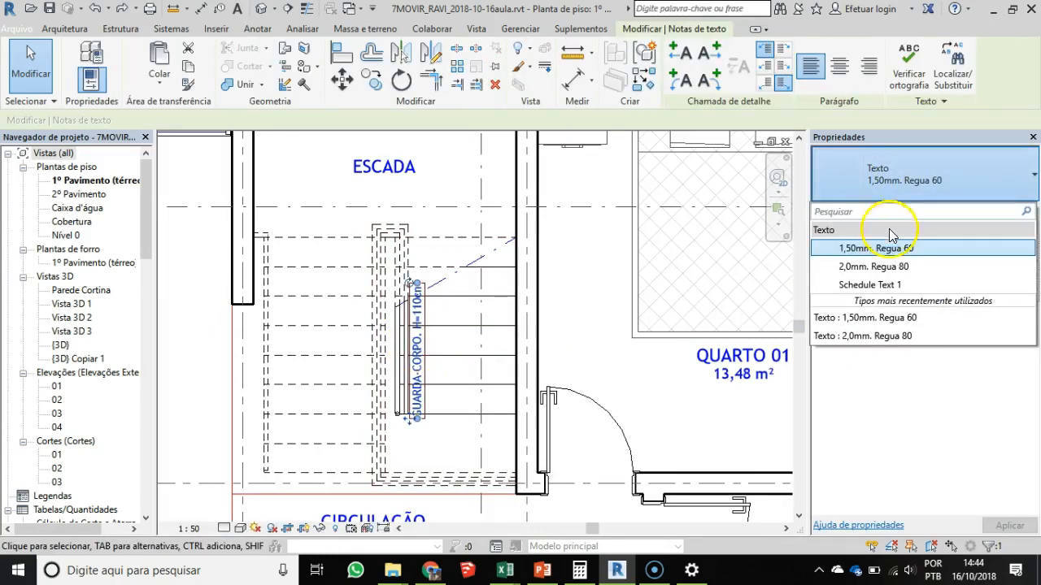
{"action": "left_click", "coordinate": [899, 272]}
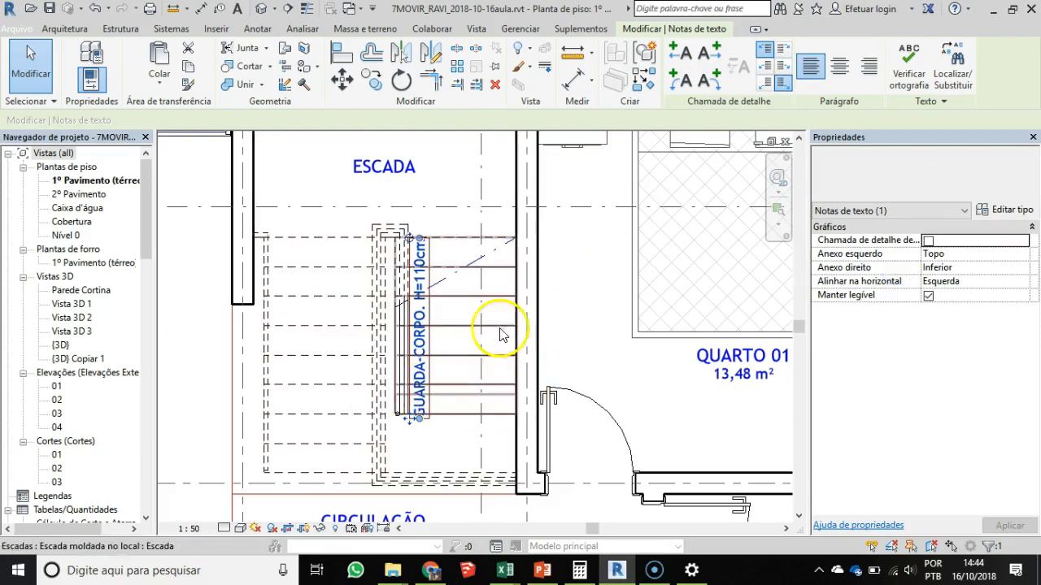
{"action": "left_click", "coordinate": [599, 290]}
- Move the railing note from the stairs into the kitchen area and rotate it to horizontal
{"action": "scroll", "coordinate": [403, 345], "scroll_direction": "down", "scroll_amount": 5}
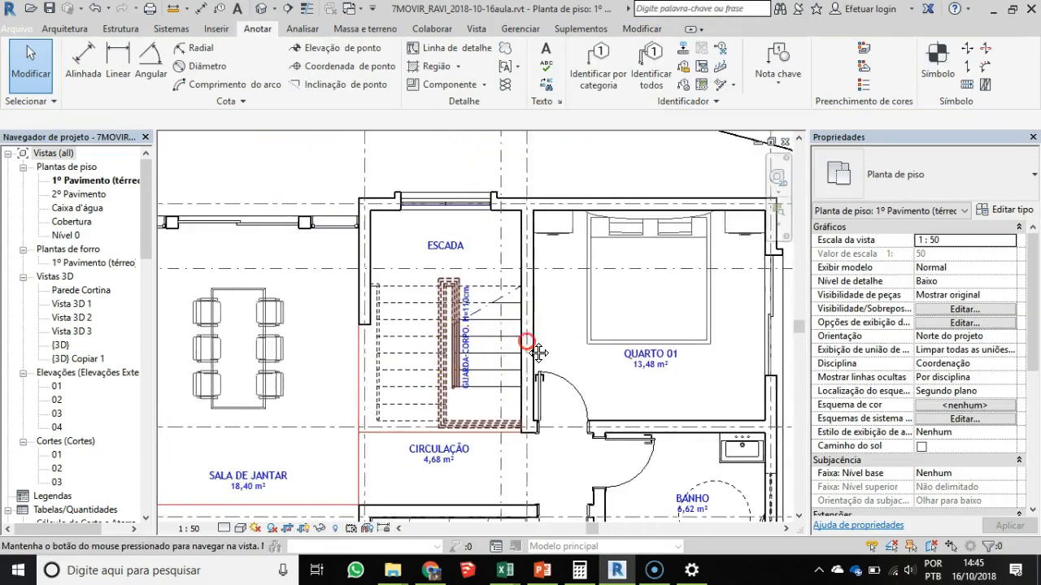
{"action": "key", "text": "Tab"}
{"action": "key", "text": "Tab"}
{"action": "key", "text": "Tab"}
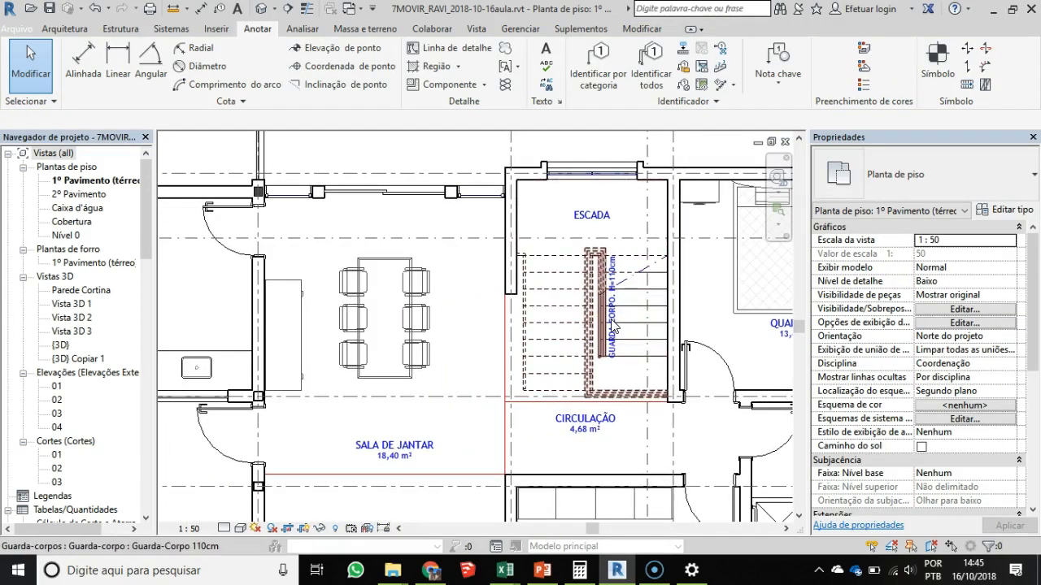
{"action": "left_click", "coordinate": [614, 323]}
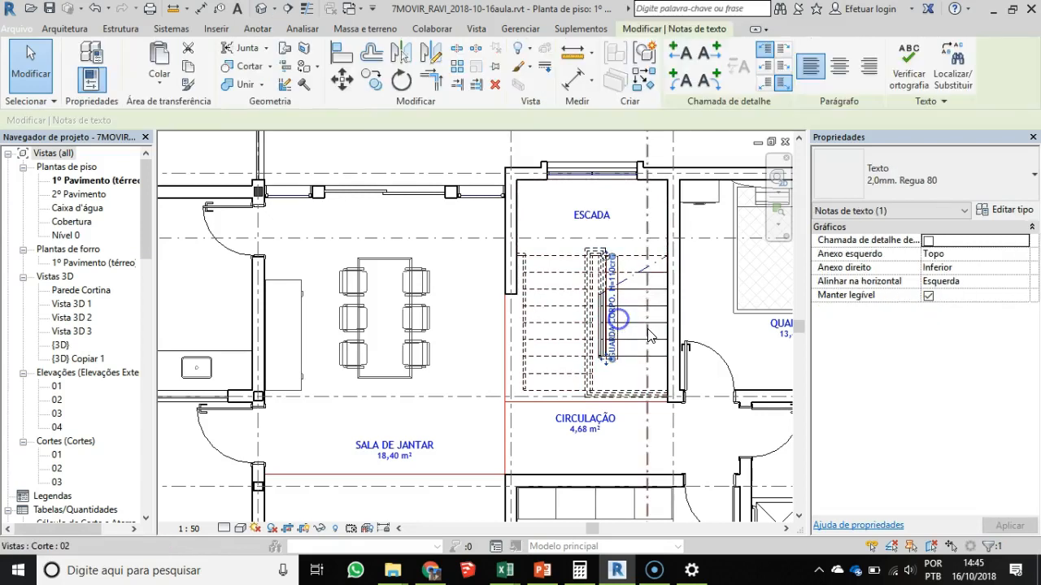
{"action": "left_click_drag", "start_coordinate": [609, 326], "coordinate": [331, 351], "text": "ctrl"}
{"action": "middle_click_drag", "start_coordinate": [328, 365], "coordinate": [683, 381]}
{"action": "scroll", "coordinate": [576, 401], "scroll_direction": "up", "scroll_amount": 2}
{"action": "left_click", "coordinate": [487, 390]}
{"action": "scroll", "coordinate": [476, 370], "scroll_direction": "up", "scroll_amount": 2}
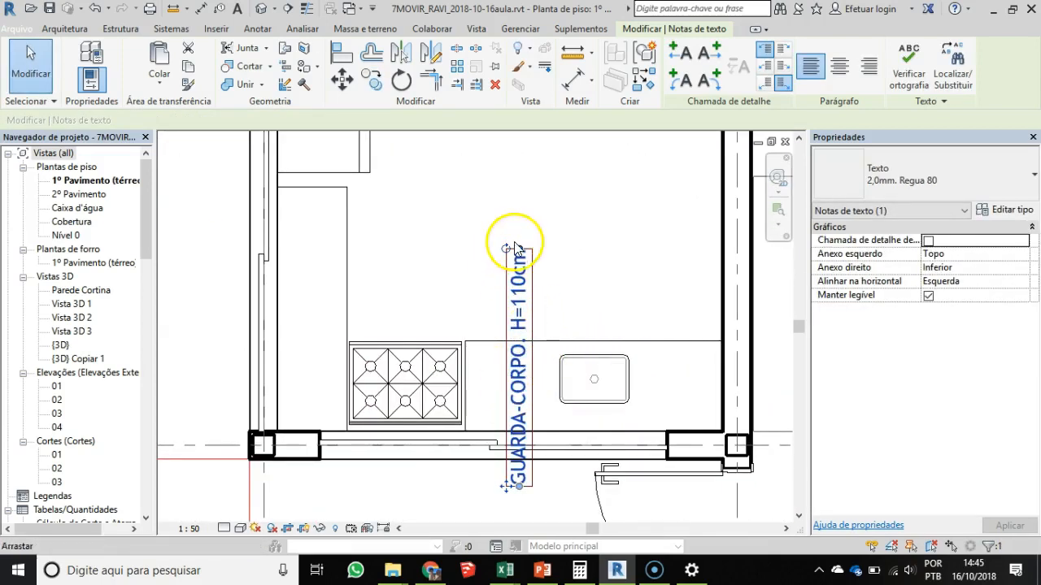
{"action": "left_click_drag", "start_coordinate": [515, 249], "coordinate": [680, 355]}
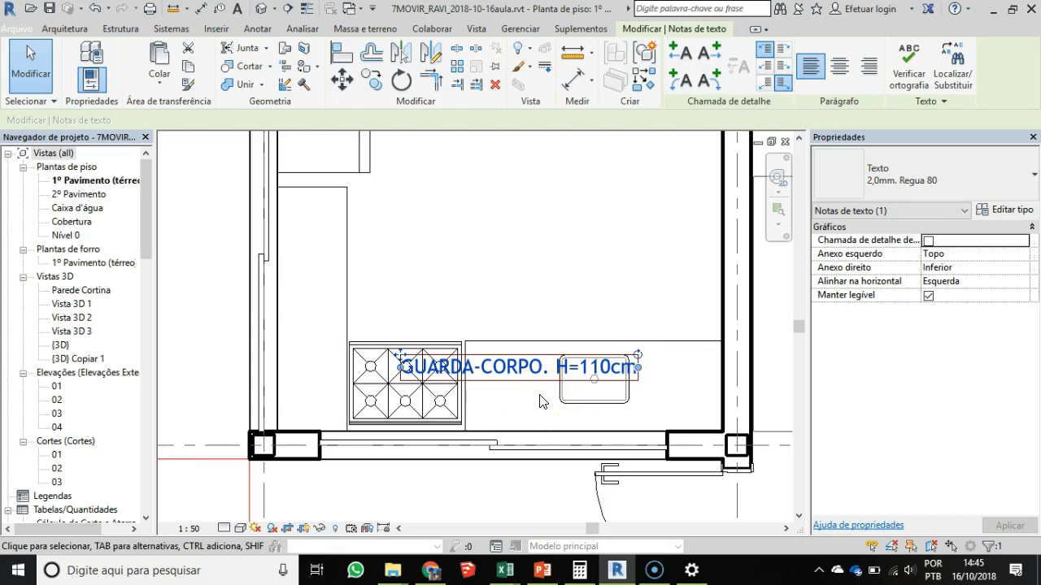
- Move the horizontal GUARDA-CORPO note next to the SALA DE JANTAR room tag
{"action": "left_click_drag", "start_coordinate": [557, 367], "coordinate": [404, 366]}
{"action": "scroll", "coordinate": [406, 358], "scroll_direction": "down", "scroll_amount": 2}
{"action": "middle_click_drag", "start_coordinate": [406, 355], "coordinate": [330, 271]}
{"action": "left_click_drag", "start_coordinate": [331, 276], "coordinate": [655, 344]}
{"action": "scroll", "coordinate": [655, 345], "scroll_direction": "up", "scroll_amount": 5}
{"action": "double_click", "coordinate": [596, 351]}
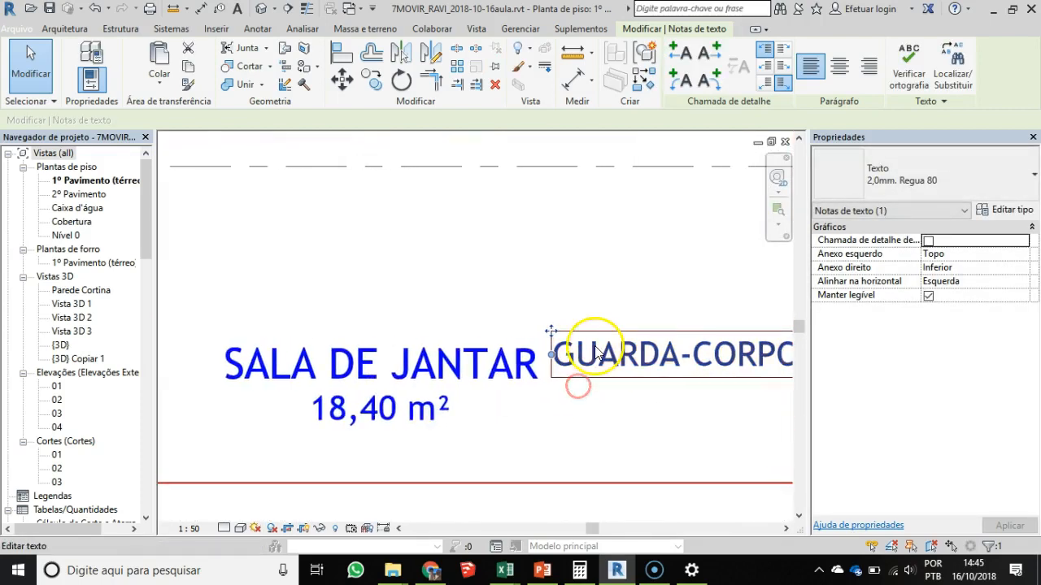
- Use Move to line the note up flush with the end of the SALA DE JANTAR name, and compare their lettering sizes
{"action": "key", "text": "m"}
{"action": "key", "text": "v"}
{"action": "left_click", "coordinate": [641, 364]}
{"action": "left_click", "coordinate": [631, 376]}
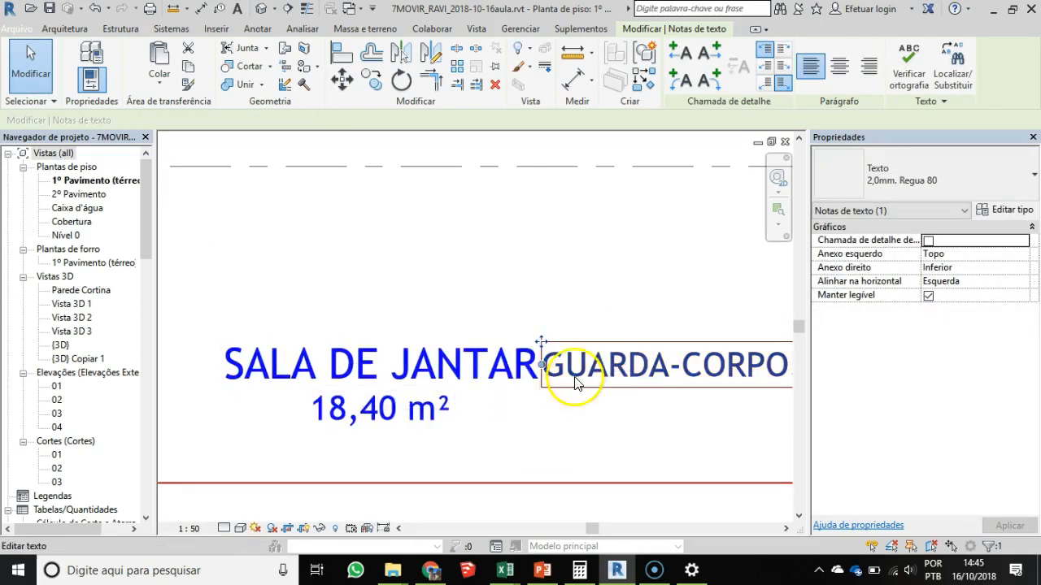
{"action": "scroll", "coordinate": [601, 383], "scroll_direction": "up", "scroll_amount": 2}
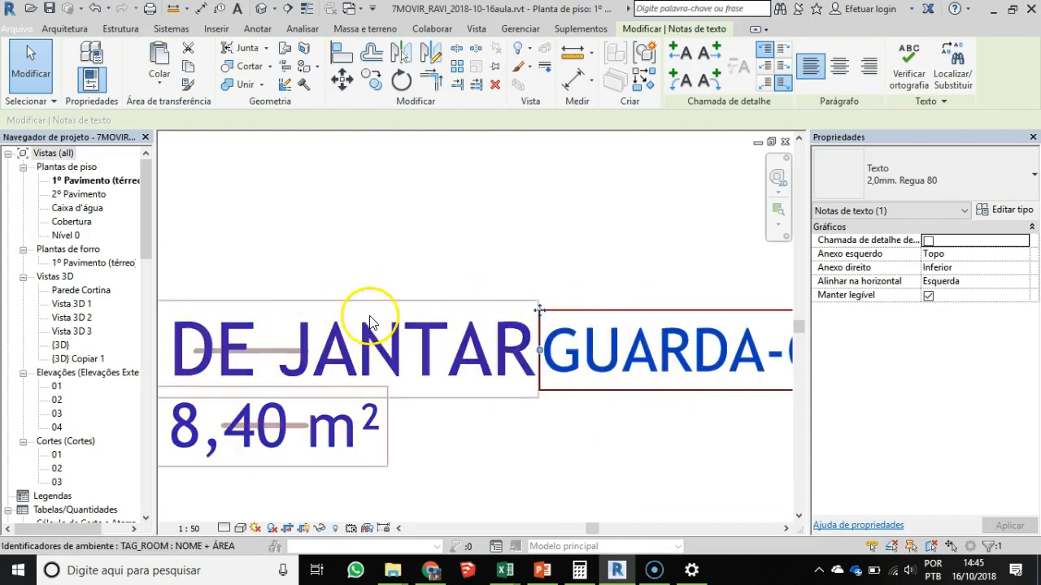
{"action": "scroll", "coordinate": [473, 400], "scroll_direction": "down", "scroll_amount": 2}
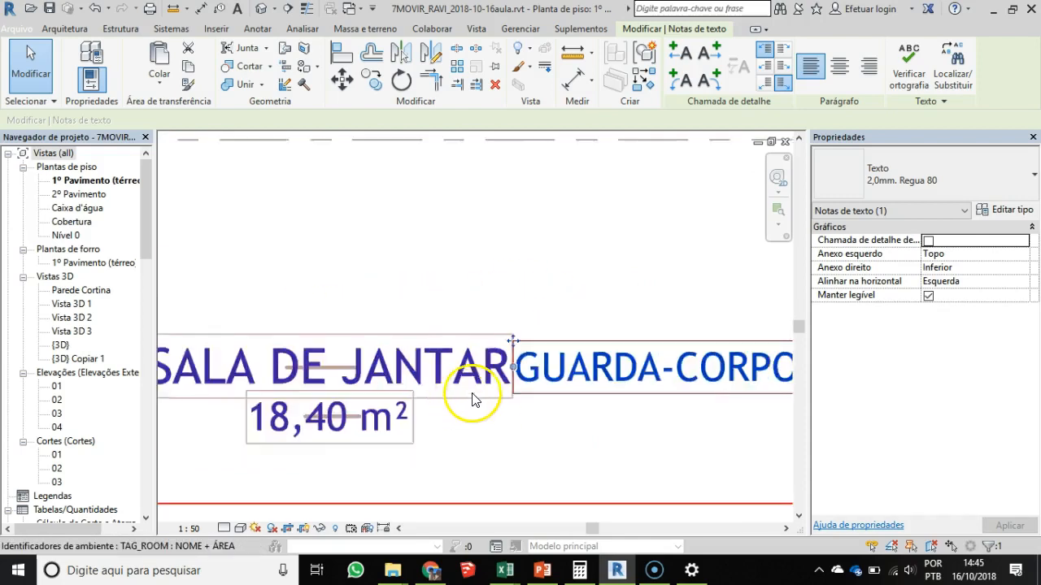
{"action": "scroll", "coordinate": [473, 400], "scroll_direction": "down", "scroll_amount": 3}
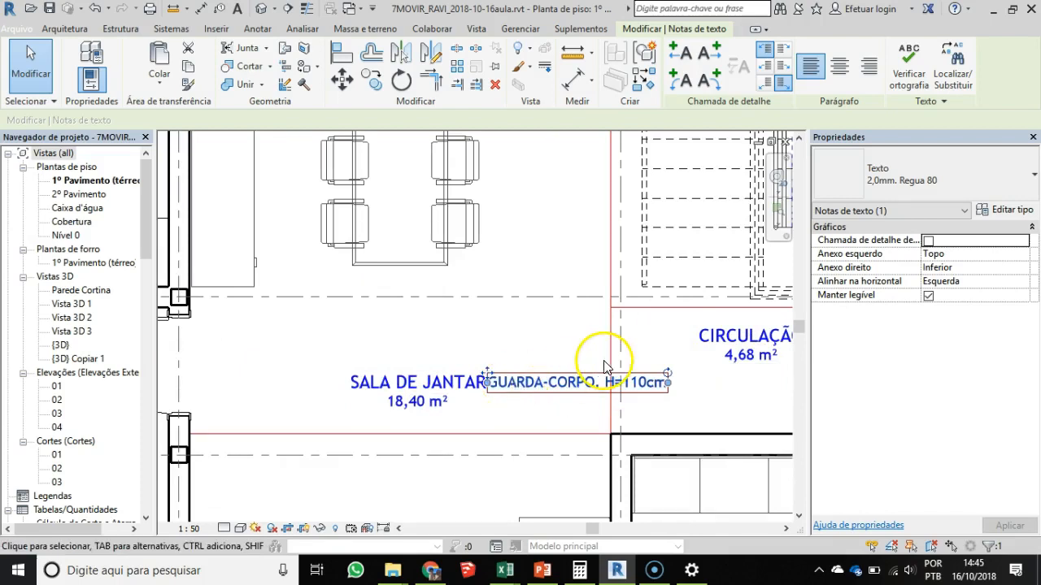
- Move the GUARDA-CORPO note from the dining room onto the kitchen counter, just below the sink
{"action": "key", "text": "m"}
{"action": "key", "text": "v"}
{"action": "left_click", "coordinate": [499, 384]}
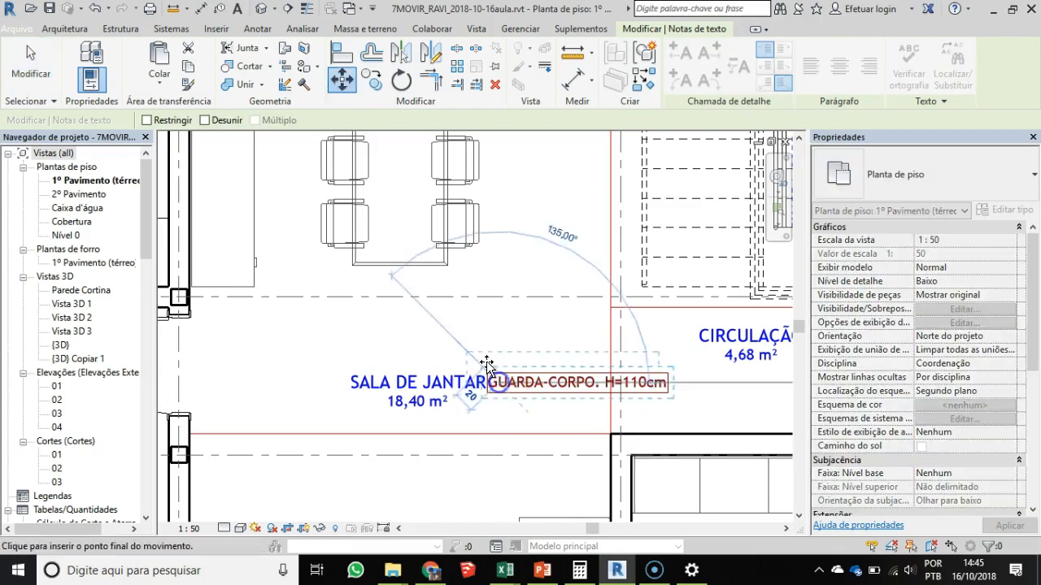
{"action": "scroll", "coordinate": [490, 366], "scroll_direction": "down", "scroll_amount": 2}
{"action": "middle_click_drag", "start_coordinate": [489, 365], "coordinate": [743, 383]}
{"action": "scroll", "coordinate": [510, 332], "scroll_direction": "up", "scroll_amount": 3}
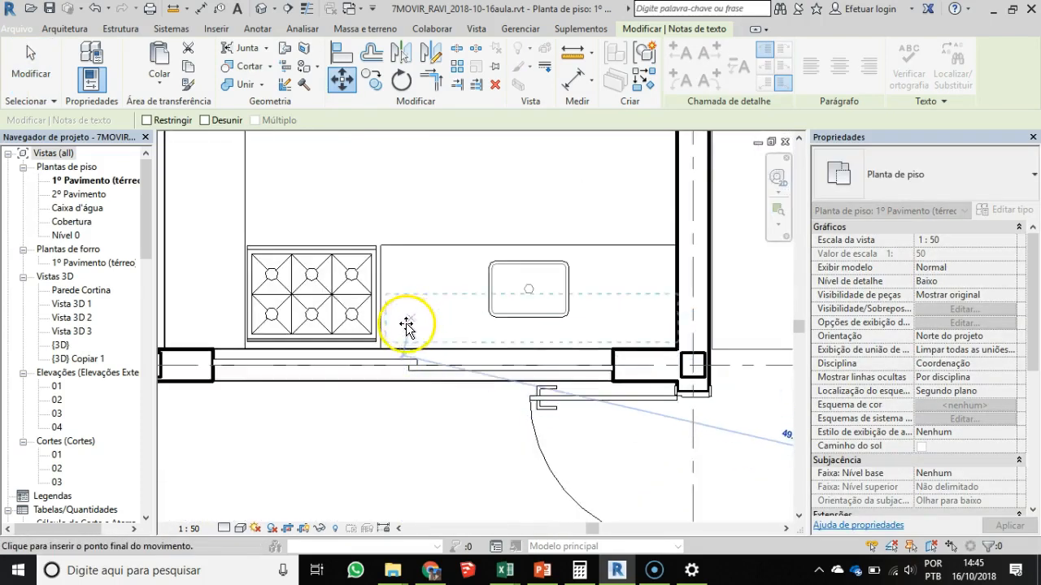
{"action": "left_click", "coordinate": [406, 327]}
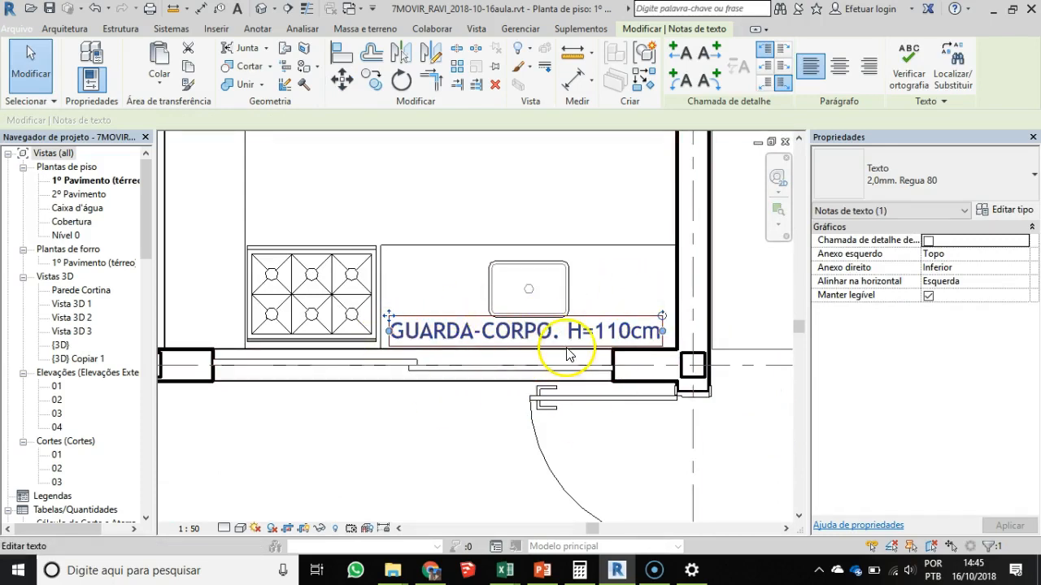
- Change the kitchen note's text type to 1,50mm. Regua 60 and shift it slightly to fit below the sink
{"action": "scroll", "coordinate": [558, 349], "scroll_direction": "up", "scroll_amount": 1}
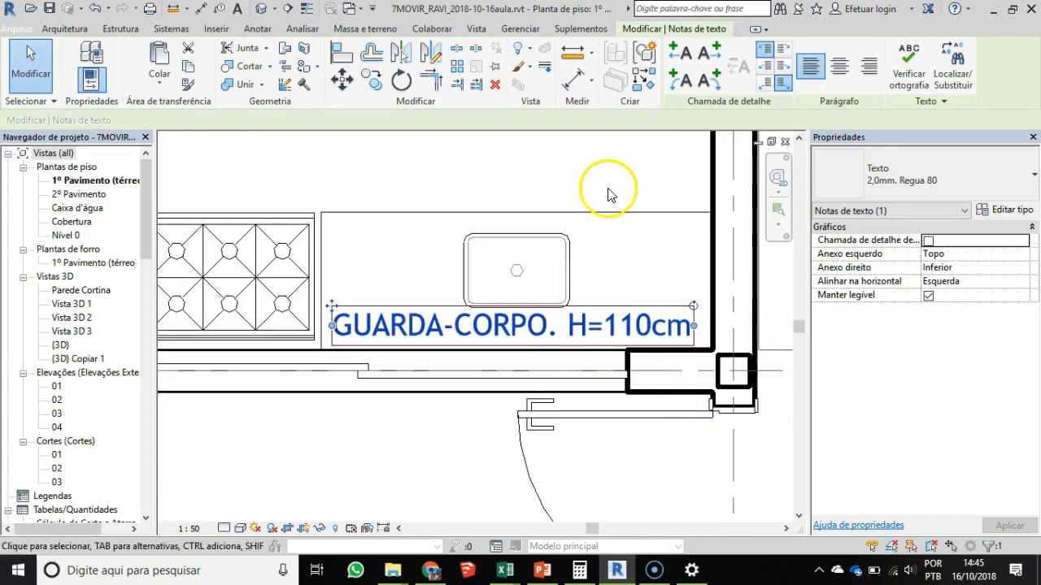
{"action": "left_click", "coordinate": [912, 180]}
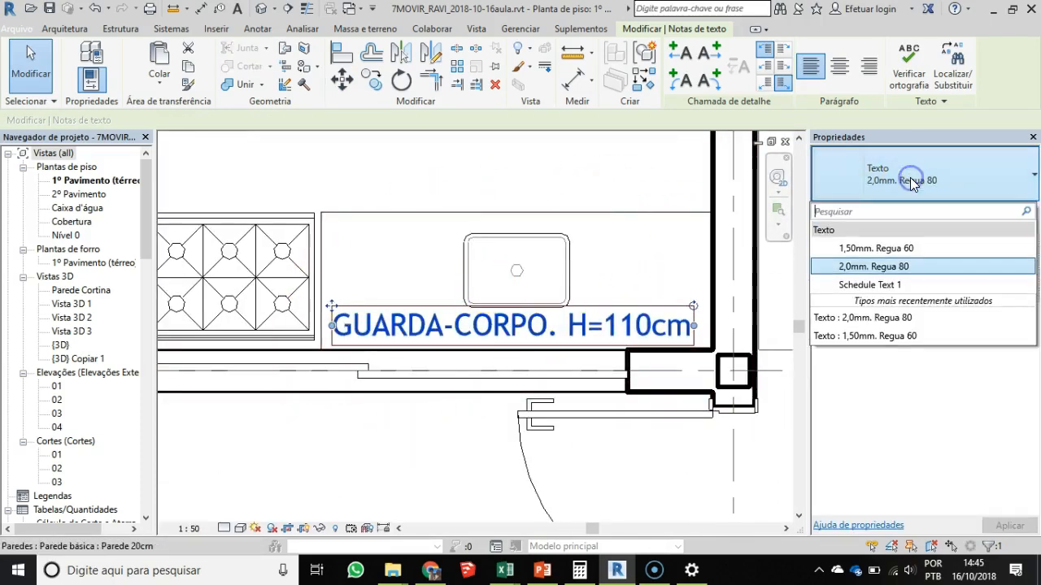
{"action": "left_click", "coordinate": [898, 248]}
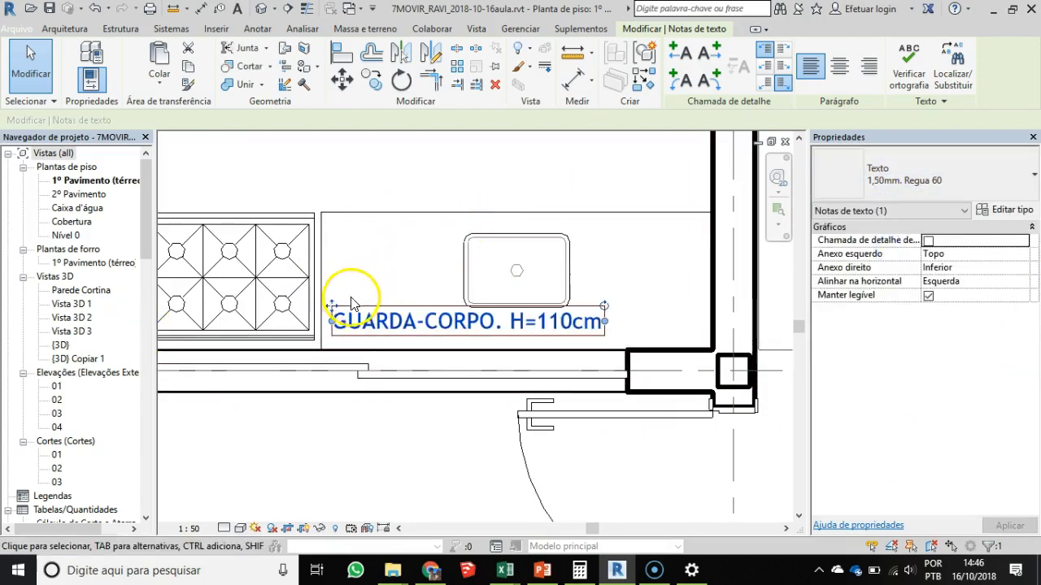
{"action": "left_click_drag", "start_coordinate": [332, 306], "coordinate": [359, 315]}
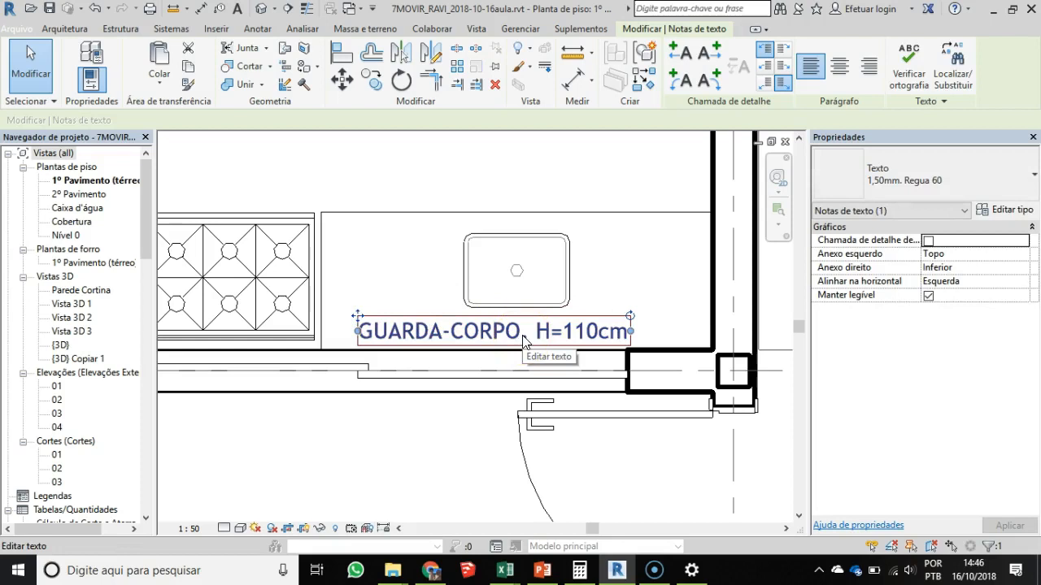
- Replace the wording GUARDA-CORPO in the kitchen note with "bancada", keeping the height portion
{"action": "double_click", "coordinate": [465, 334]}
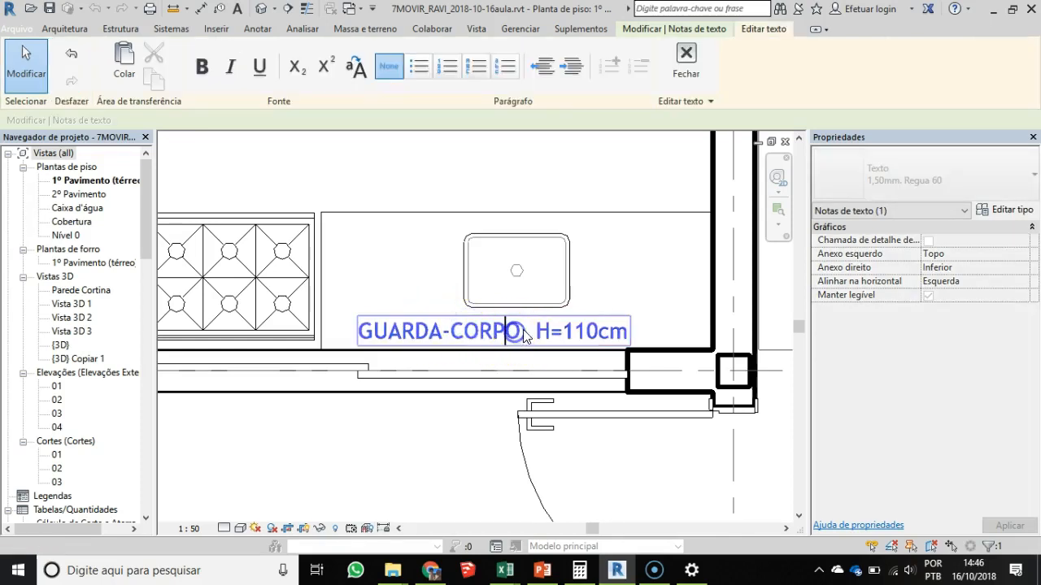
{"action": "left_click_drag", "start_coordinate": [469, 337], "coordinate": [284, 333]}
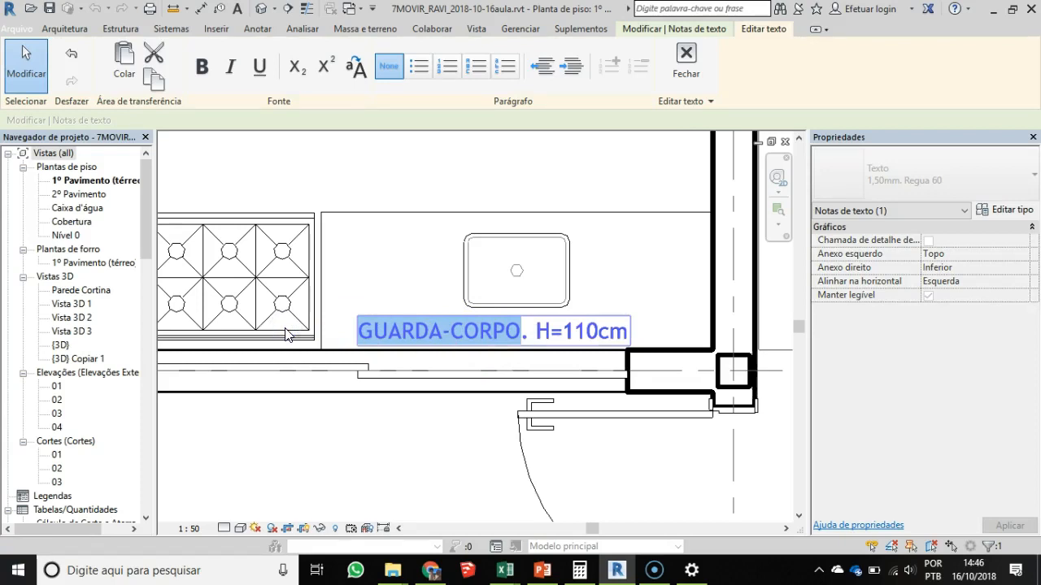
{"action": "left_click", "coordinate": [455, 336]}
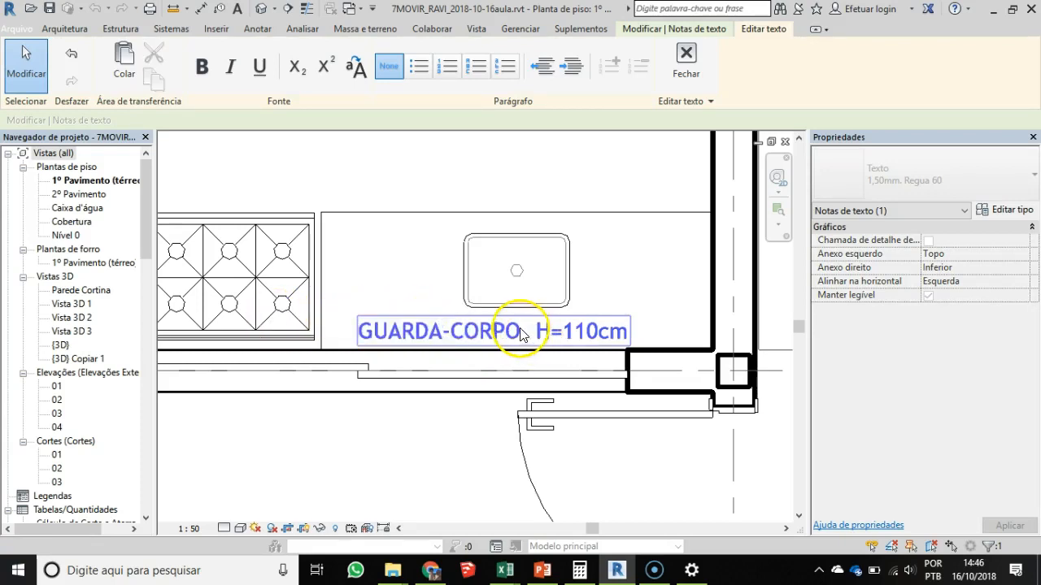
{"action": "key", "text": "BackSpace"}
{"action": "key", "text": "BackSpace"}
{"action": "key", "text": "BackSpace"}
{"action": "key", "text": "BackSpace"}
{"action": "key", "text": "BackSpace"}
{"action": "key", "text": "BackSpace"}
{"action": "key", "text": "BackSpace"}
{"action": "key", "text": "BackSpace"}
{"action": "key", "text": "BackSpace"}
{"action": "key", "text": "BackSpace"}
{"action": "key", "text": "BackSpace"}
{"action": "key", "text": "BackSpace"}
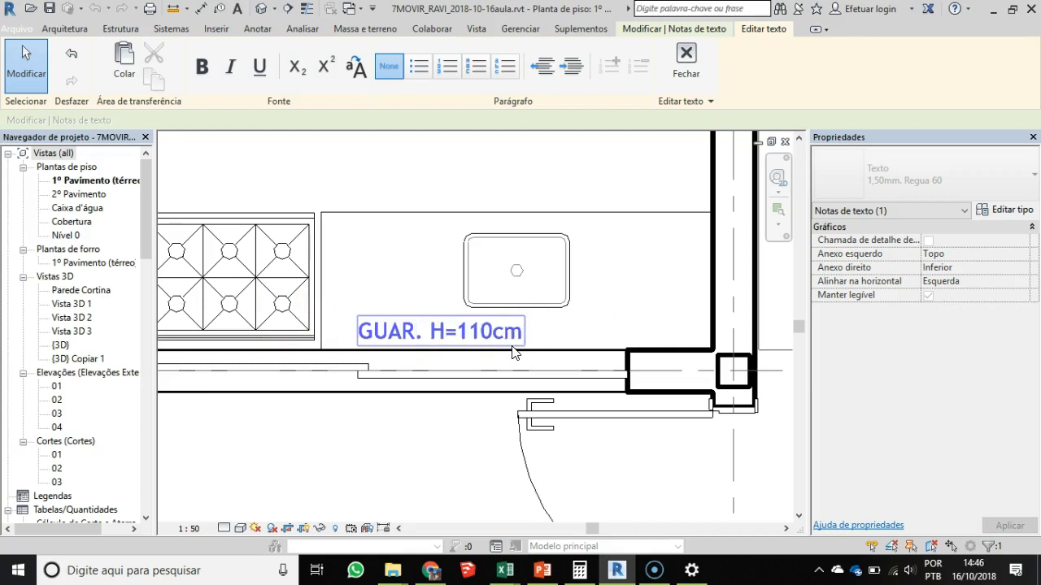
{"action": "key", "text": "Caps_Lock"}
{"action": "type", "text": "an"}
{"action": "key", "text": "BackSpace"}
{"action": "key", "text": "BackSpace"}
{"action": "key", "text": "BackSpace"}
{"action": "key", "text": "Caps_Lock"}
{"action": "type", "text": "VA"}
{"action": "key", "text": "Caps_Lock"}
{"action": "key", "text": "BackSpace"}
{"action": "key", "text": "BackSpace"}
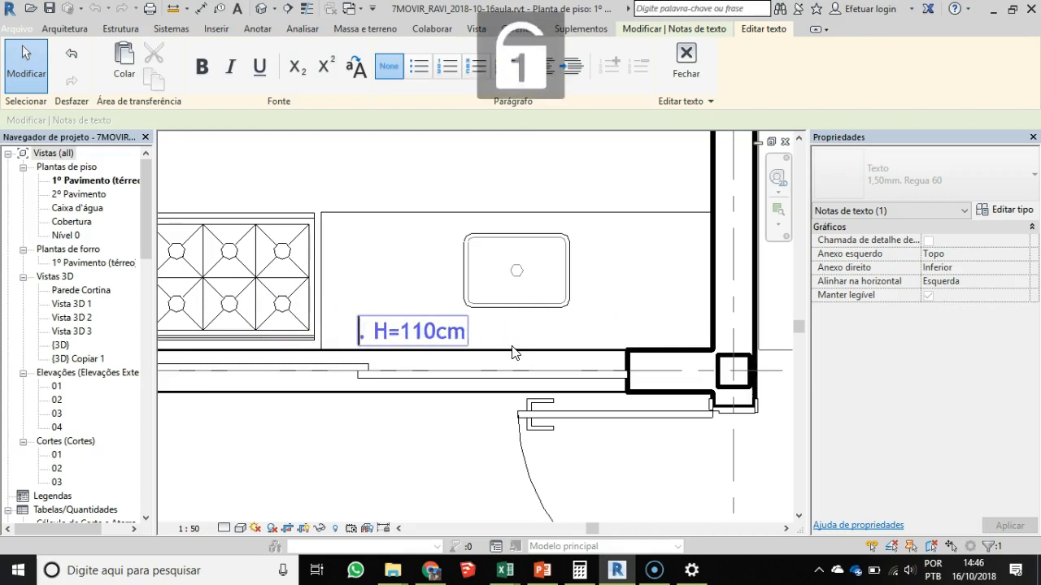
{"action": "type", "text": "bancada"}
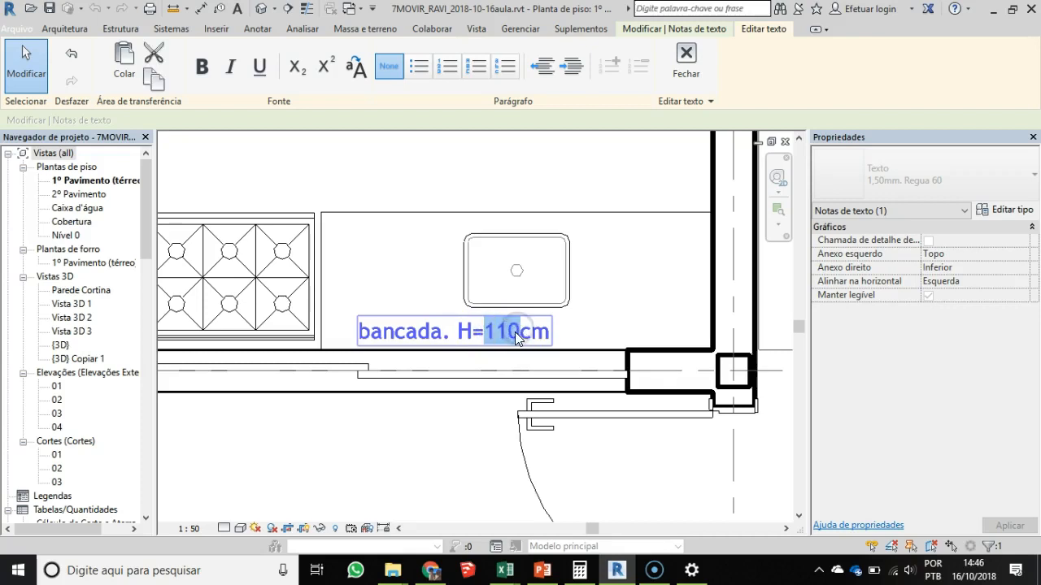
- Change the height in the bancada note to H=92cm and finish editing the text
{"action": "key", "text": "Home"}
{"action": "key", "text": "Caps_Lock"}
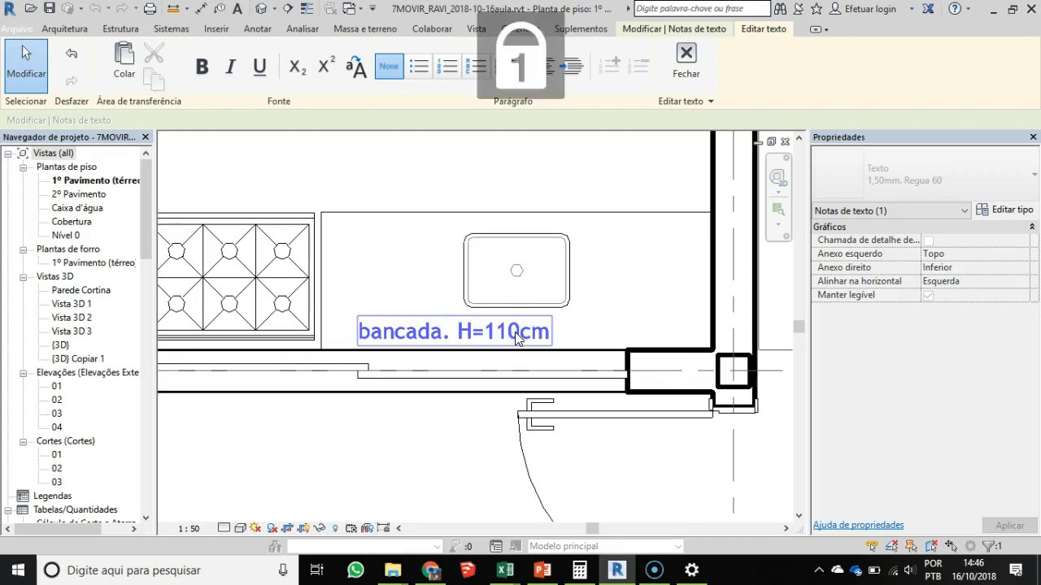
{"action": "key", "text": "Right"}
{"action": "key", "text": "Right"}
{"action": "key", "text": "Right"}
{"action": "key", "text": "Right"}
{"action": "key", "text": "Right"}
{"action": "key", "text": "Right"}
{"action": "key", "text": "Right"}
{"action": "key", "text": "Right"}
{"action": "key", "text": "Right"}
{"action": "key", "text": "Right"}
{"action": "key", "text": "Right"}
{"action": "key", "text": "Right"}
{"action": "key", "text": "BackSpace"}
{"action": "key", "text": "Delete"}
{"action": "key", "text": "Delete"}
{"action": "key", "text": "Delete"}
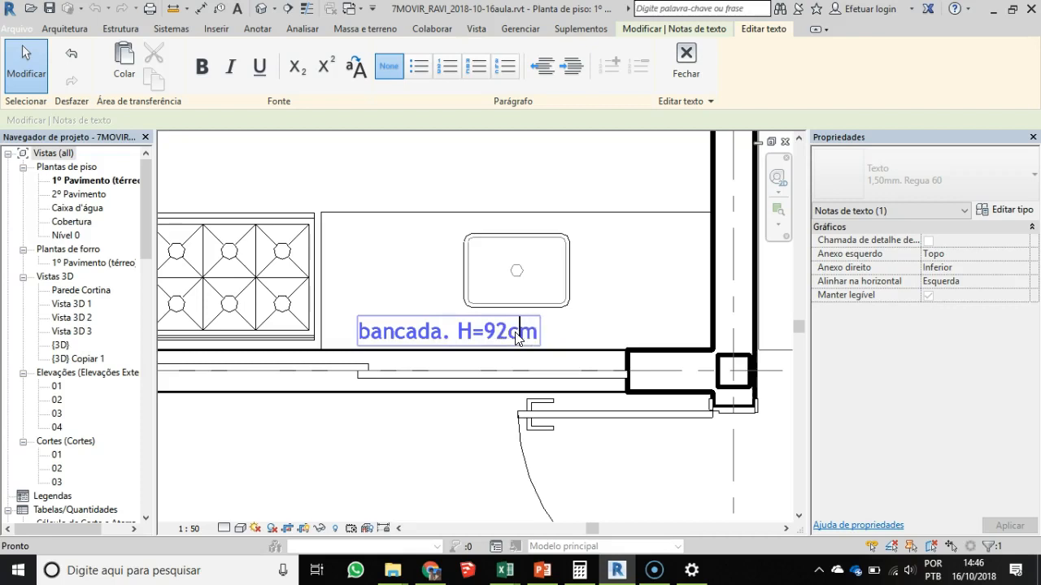
{"action": "left_click", "coordinate": [577, 301]}
- Copy the bancada note from the sink counter to the other kitchen counter, beside the window wall
{"action": "scroll", "coordinate": [577, 302], "scroll_direction": "down", "scroll_amount": 2}
{"action": "scroll", "coordinate": [396, 342], "scroll_direction": "down", "scroll_amount": 1}
{"action": "scroll", "coordinate": [396, 343], "scroll_direction": "down", "scroll_amount": 2}
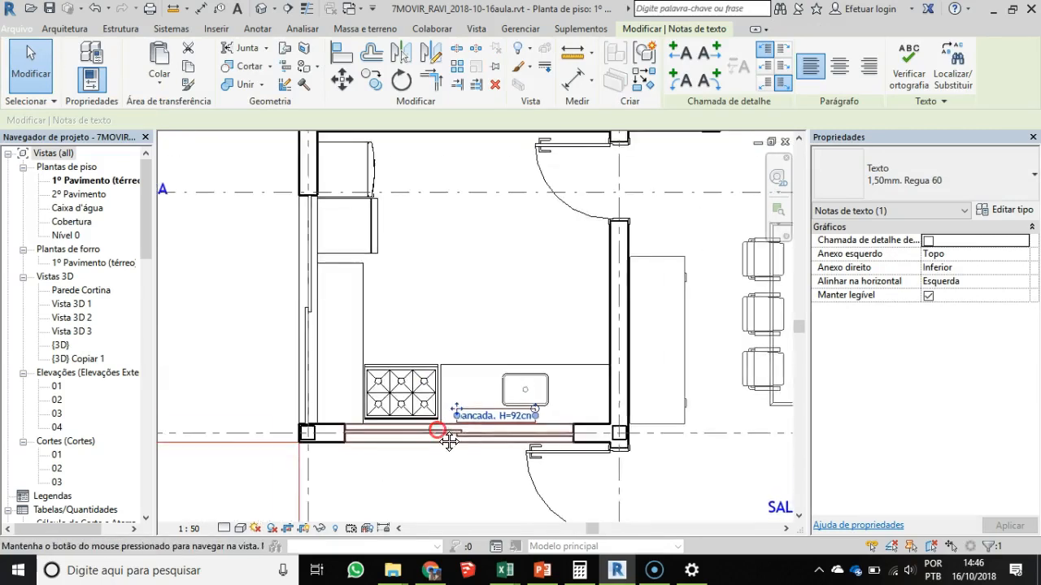
{"action": "key", "text": "c"}
{"action": "key", "text": "o"}
{"action": "left_click", "coordinate": [461, 417]}
{"action": "left_click", "coordinate": [337, 323]}
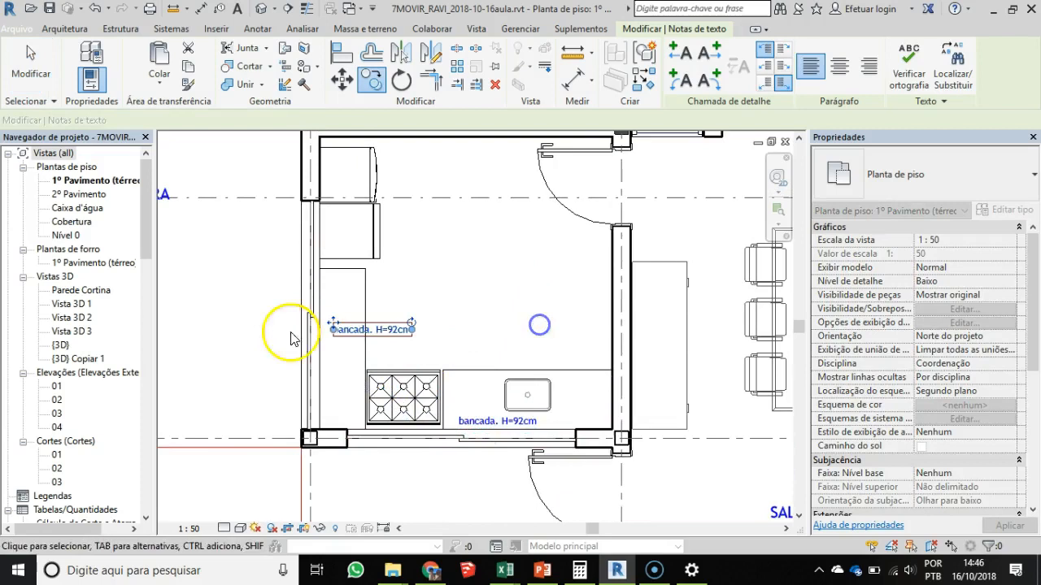
- Rotate the copied bancada note to vertical so it runs along the side counter
{"action": "scroll", "coordinate": [390, 322], "scroll_direction": "down", "scroll_amount": 1}
{"action": "left_click_drag", "start_coordinate": [410, 332], "coordinate": [374, 297]}
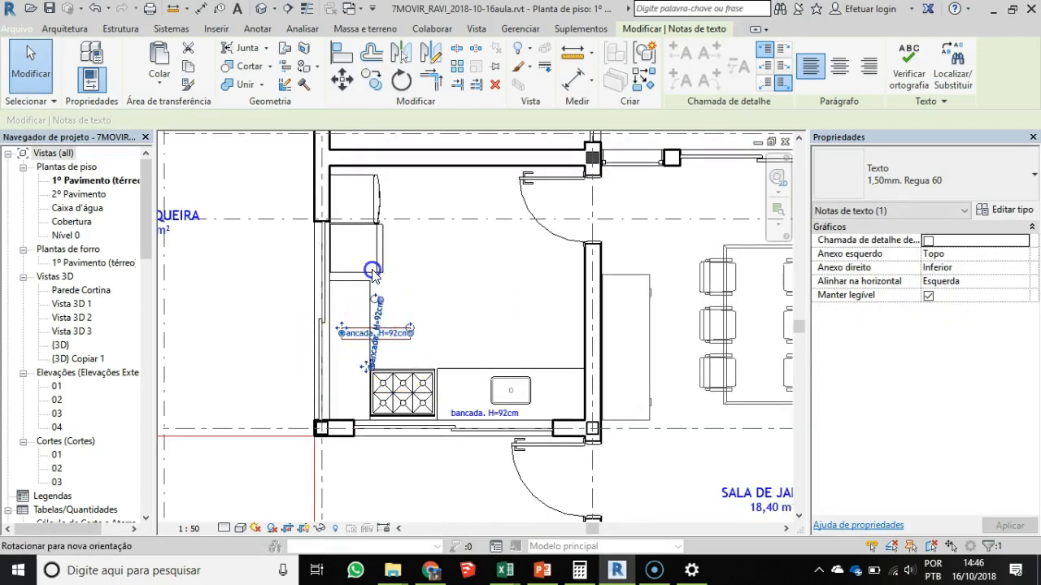
{"action": "left_click", "coordinate": [433, 346]}
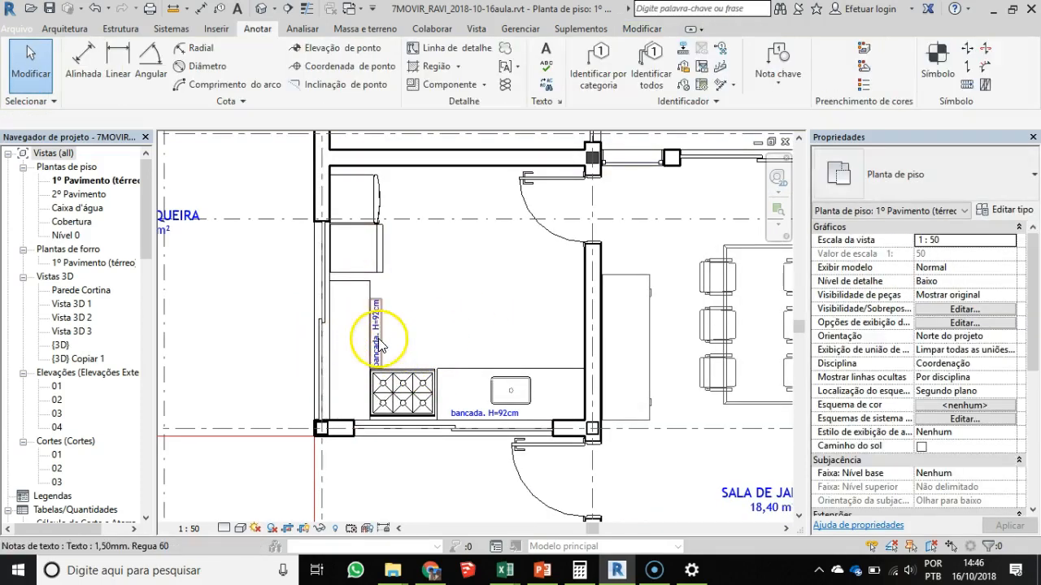
{"action": "left_click", "coordinate": [378, 343]}
{"action": "left_click", "coordinate": [429, 340]}
{"action": "key", "text": "m"}
{"action": "left_click", "coordinate": [499, 311]}
{"action": "left_click", "coordinate": [374, 335]}
{"action": "left_click", "coordinate": [388, 332]}
{"action": "left_click", "coordinate": [378, 332]}
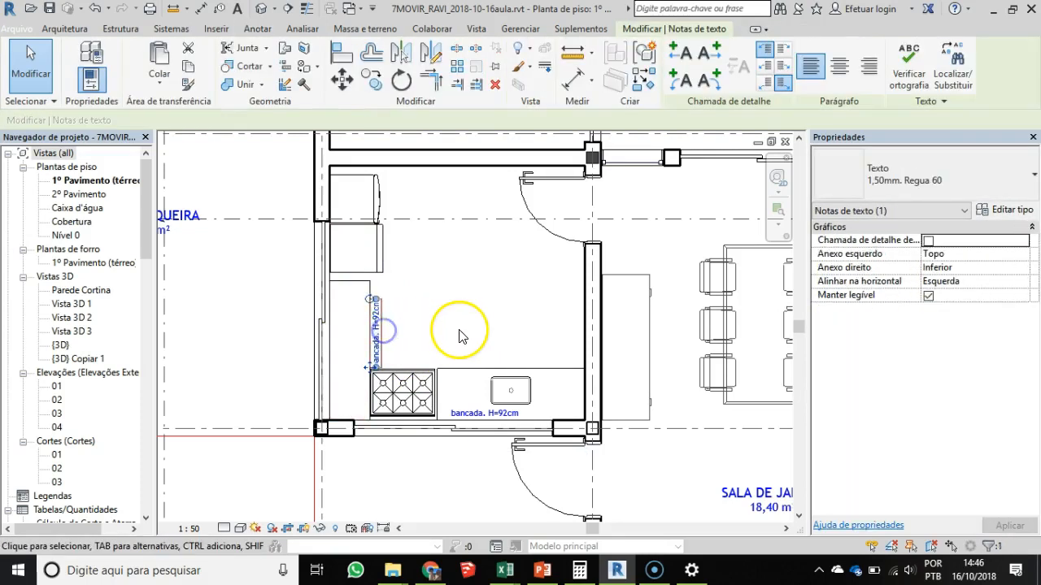
{"action": "left_click", "coordinate": [506, 321]}
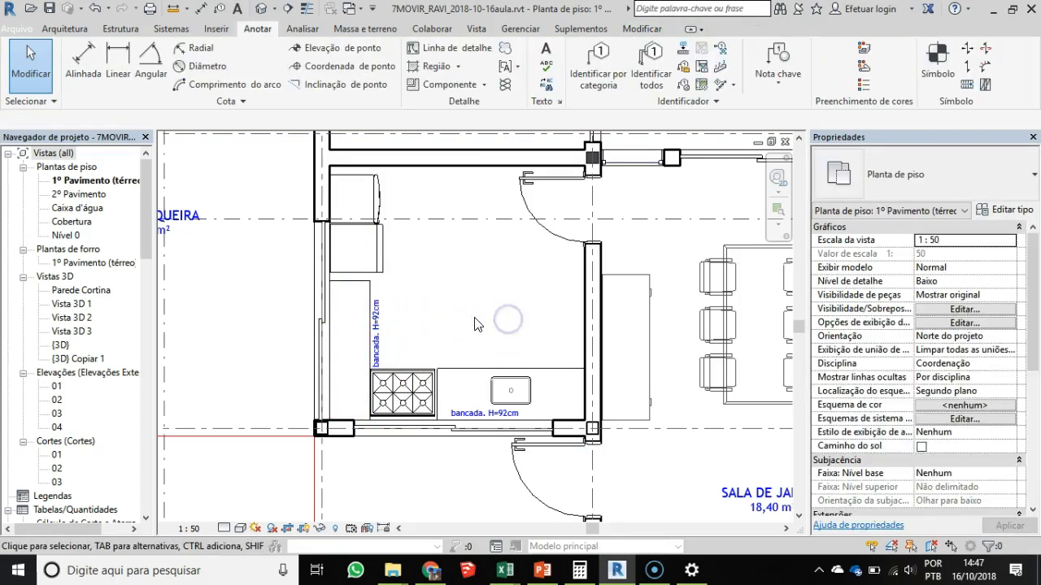
- Move the vertical bancada note off the counter edge and into the side counter's outline
{"action": "left_click", "coordinate": [375, 318]}
{"action": "key", "text": "m"}
{"action": "key", "text": "v"}
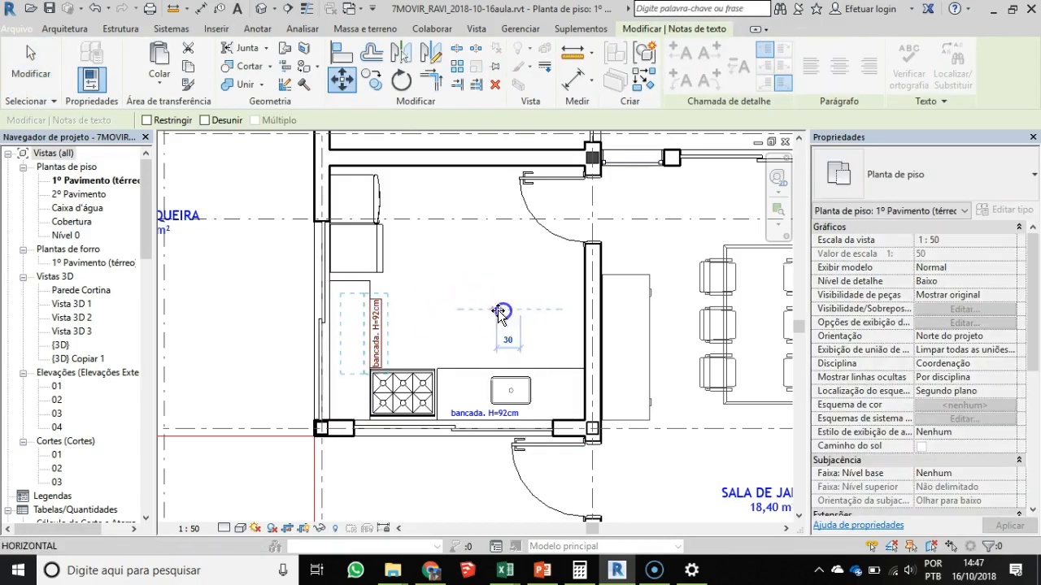
{"action": "left_click", "coordinate": [495, 311]}
{"action": "scroll", "coordinate": [341, 419], "scroll_direction": "down", "scroll_amount": 2}
{"action": "middle_click_drag", "start_coordinate": [341, 419], "coordinate": [562, 330]}
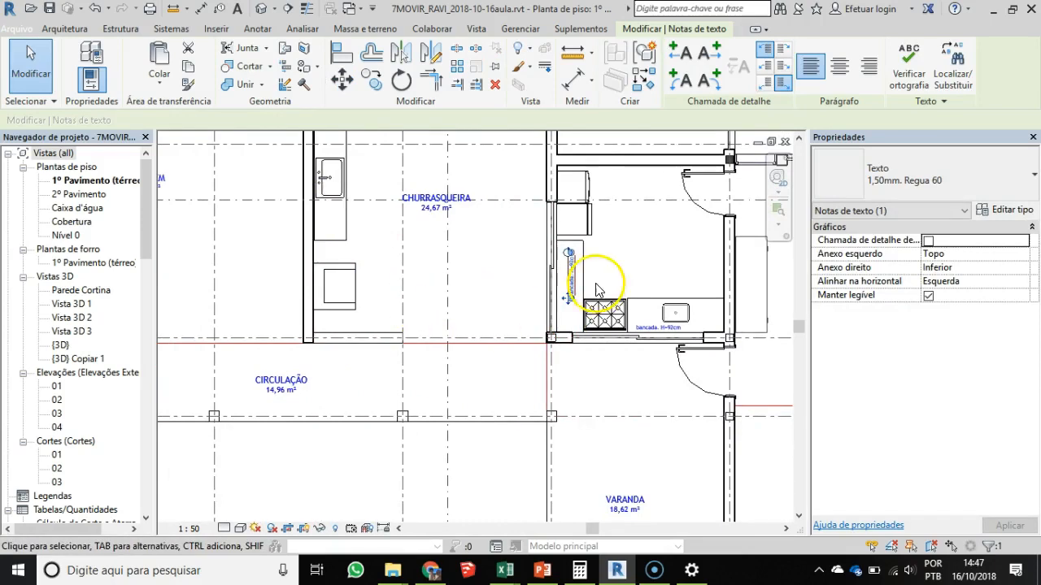
- Copy the vertical bancada note to the low wall below the barbecue in the CHURRASQUEIRA
{"action": "scroll", "coordinate": [559, 283], "scroll_direction": "up", "scroll_amount": 1}
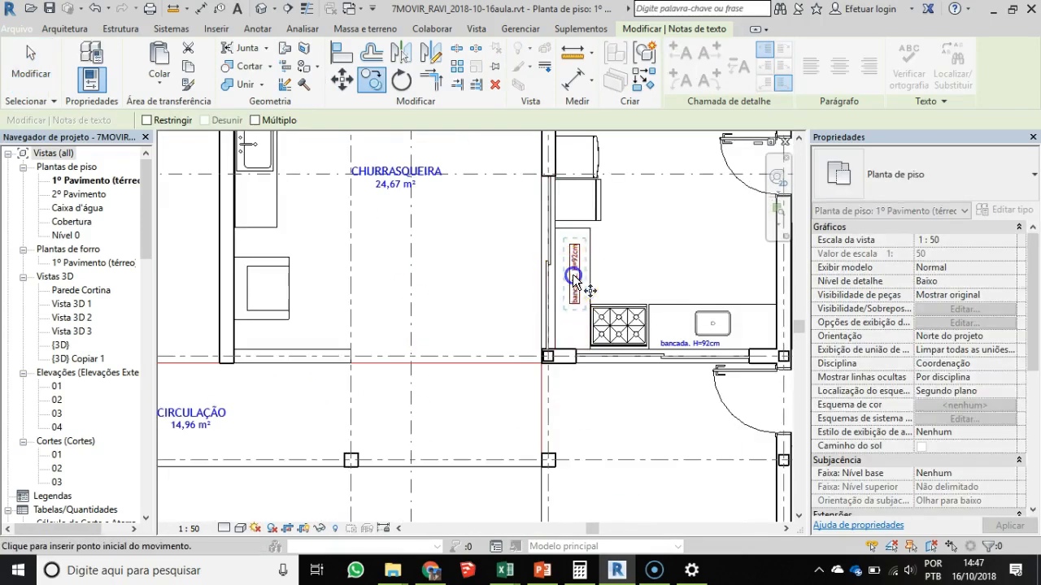
{"action": "key", "text": "c"}
{"action": "key", "text": "o"}
{"action": "left_click", "coordinate": [571, 274]}
{"action": "left_click", "coordinate": [291, 358]}
{"action": "scroll", "coordinate": [280, 350], "scroll_direction": "up", "scroll_amount": 2}
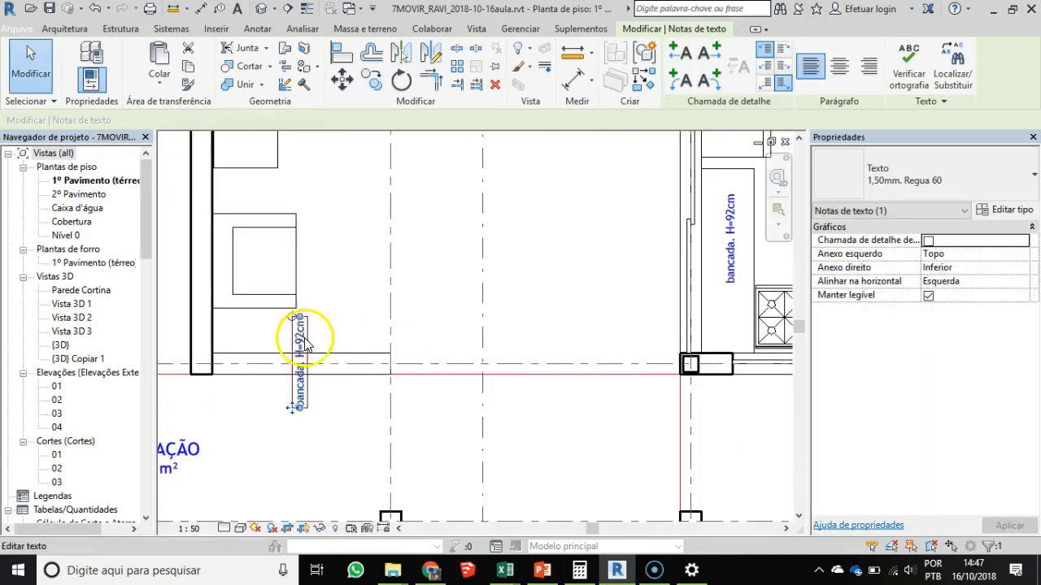
- Rotate the CHURRASQUEIRA bancada note to horizontal and move it above the low wall
{"action": "left_click_drag", "start_coordinate": [301, 313], "coordinate": [344, 362]}
{"action": "key", "text": "m"}
{"action": "key", "text": "v"}
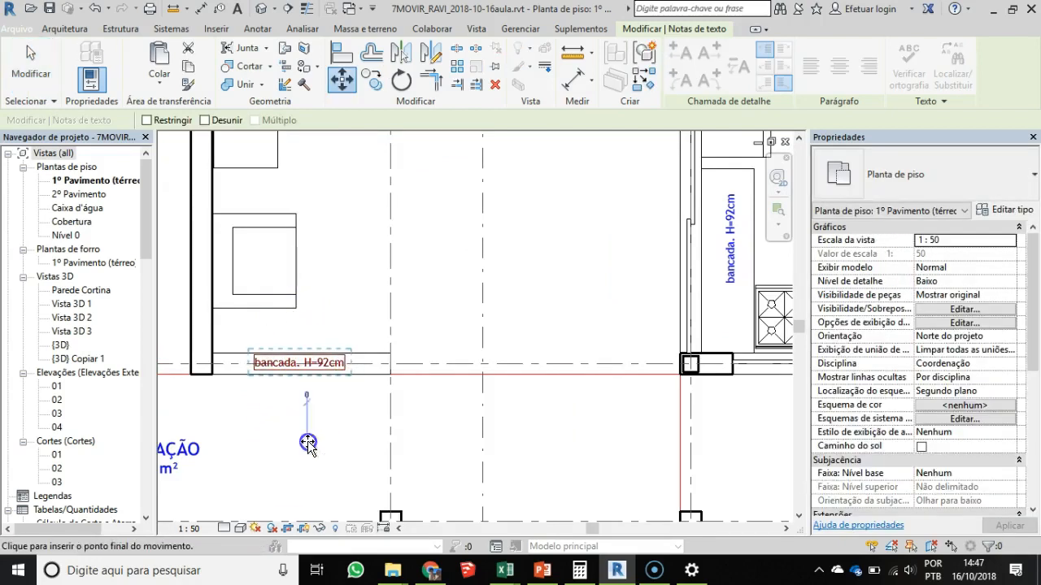
{"action": "left_click", "coordinate": [308, 442]}
{"action": "left_click", "coordinate": [307, 408]}
- Nudge the horizontal bancada note down close to the low wall and center it along the wall's length
{"action": "scroll", "coordinate": [293, 353], "scroll_direction": "up", "scroll_amount": 2}
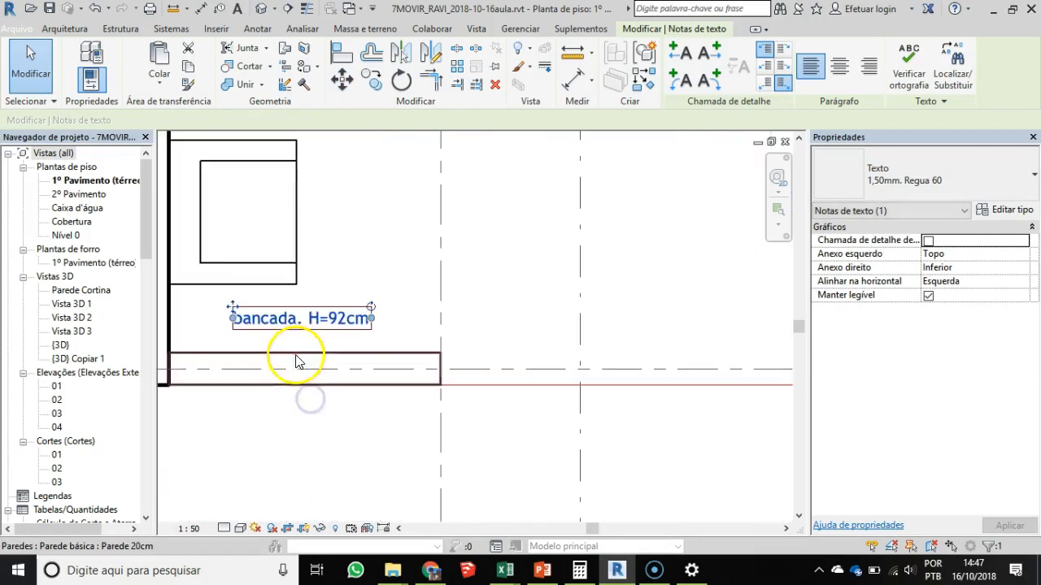
{"action": "left_click_drag", "start_coordinate": [232, 308], "coordinate": [222, 330], "text": "ctrl"}
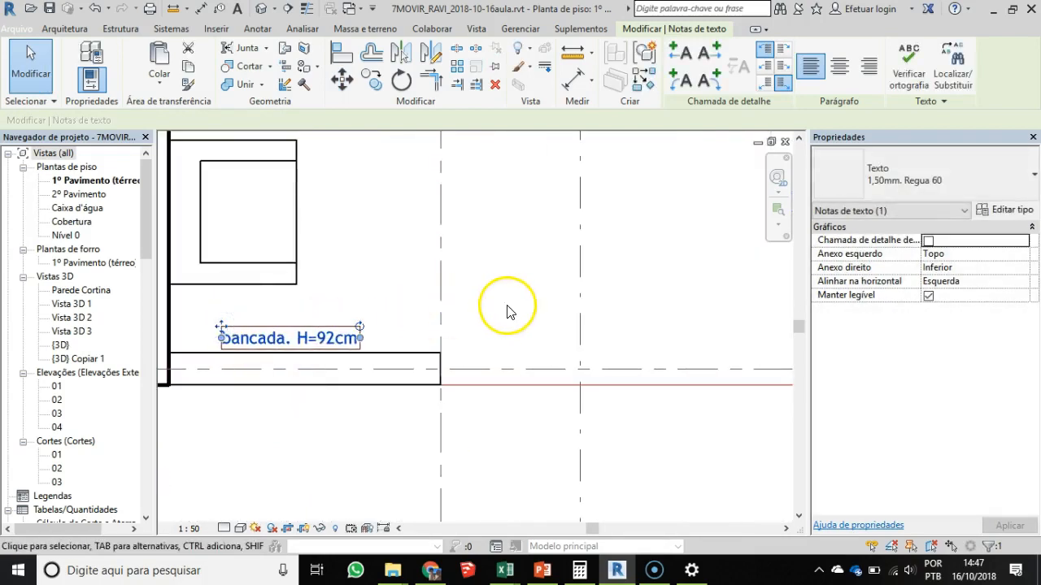
{"action": "left_click", "coordinate": [506, 304]}
{"action": "left_click", "coordinate": [305, 342]}
{"action": "mouse_move", "coordinate": [301, 340]}
{"action": "left_mouse_down"}
{"action": "mouse_move", "coordinate": [463, 251]}
{"action": "mouse_move", "coordinate": [320, 340]}
{"action": "left_mouse_up"}
{"action": "left_click", "coordinate": [309, 475]}
- Check the counter-height notes against the reference plan on slide 9 in PowerPoint, glance at slide 10, and return to Revit
{"action": "scroll", "coordinate": [412, 383], "scroll_direction": "down", "scroll_amount": 2}
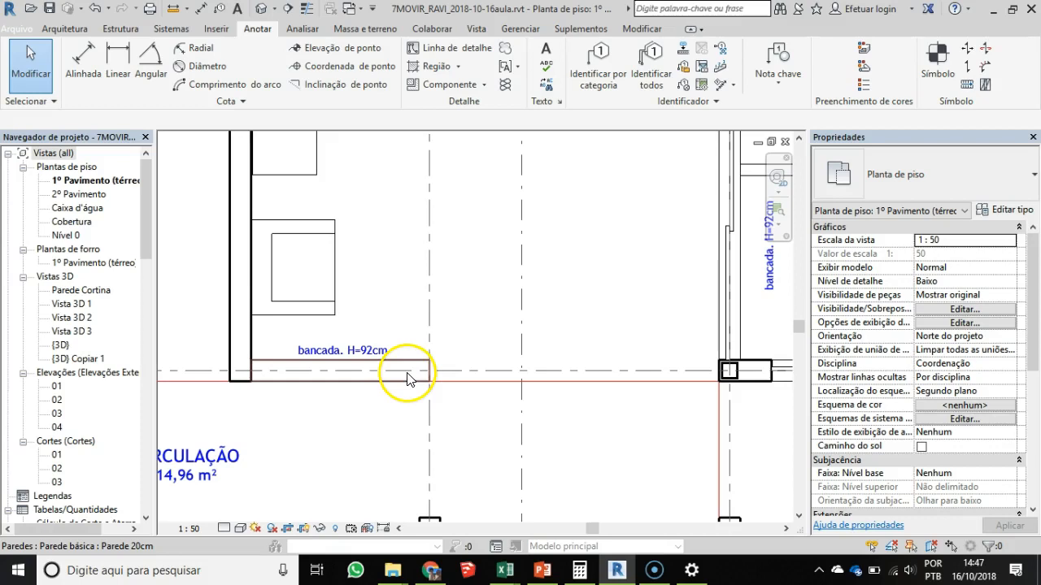
{"action": "scroll", "coordinate": [366, 431], "scroll_direction": "down", "scroll_amount": 2}
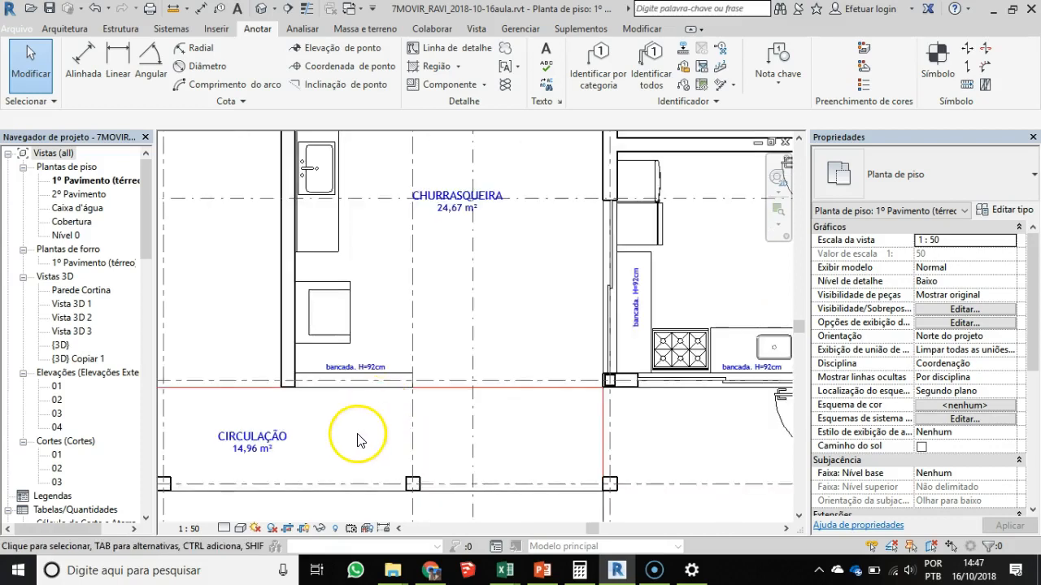
{"action": "scroll", "coordinate": [358, 440], "scroll_direction": "down", "scroll_amount": 1}
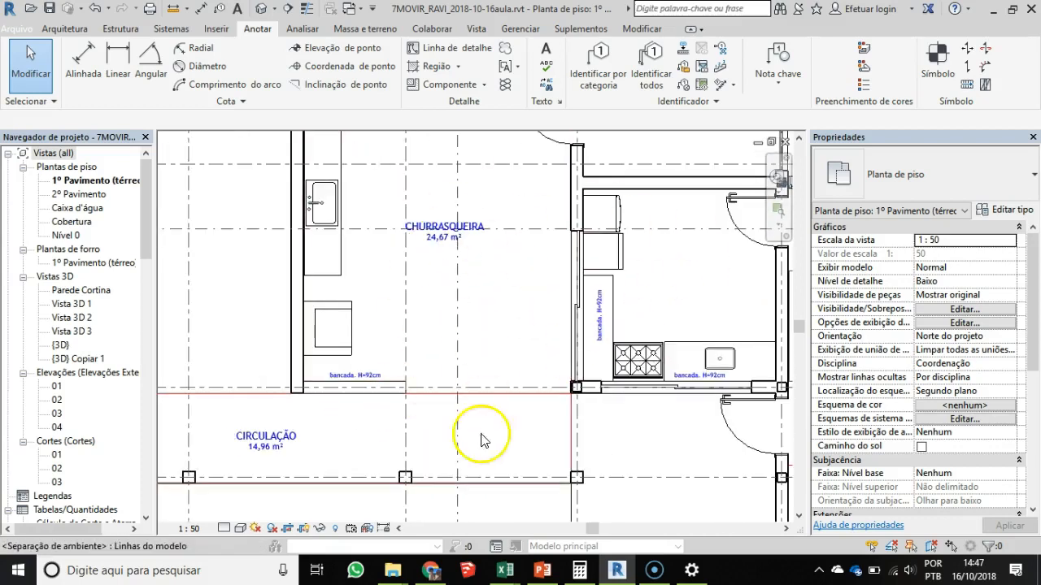
{"action": "left_click", "coordinate": [542, 571]}
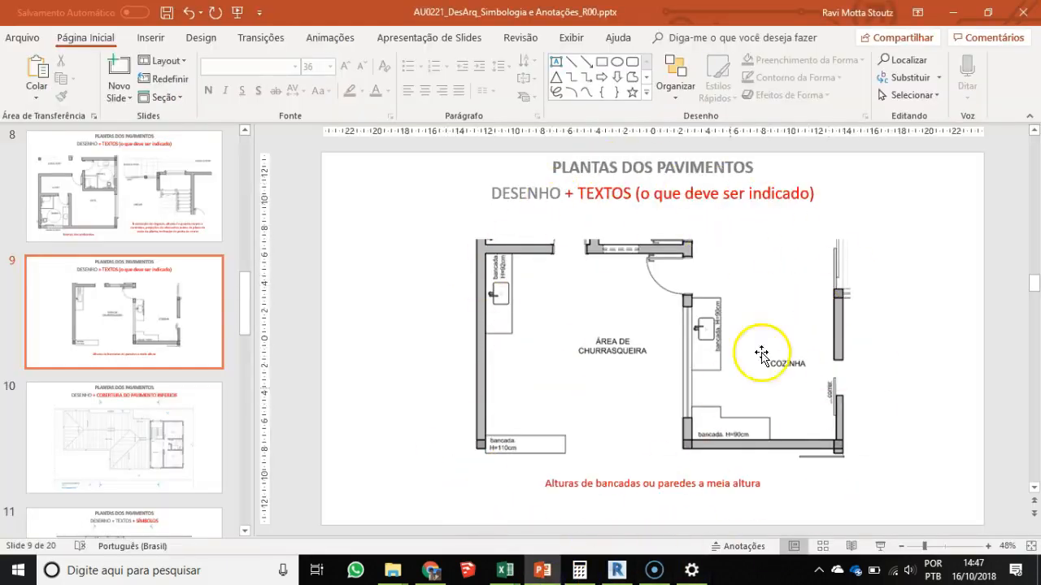
{"action": "scroll", "coordinate": [745, 278], "scroll_direction": "down", "scroll_amount": 1}
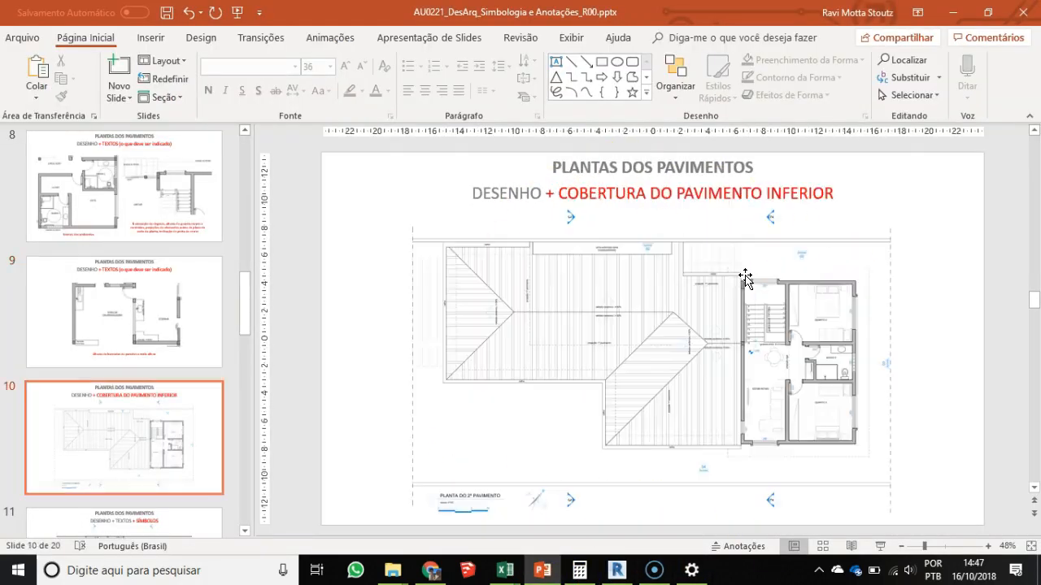
{"action": "scroll", "coordinate": [744, 278], "scroll_direction": "up", "scroll_amount": 1}
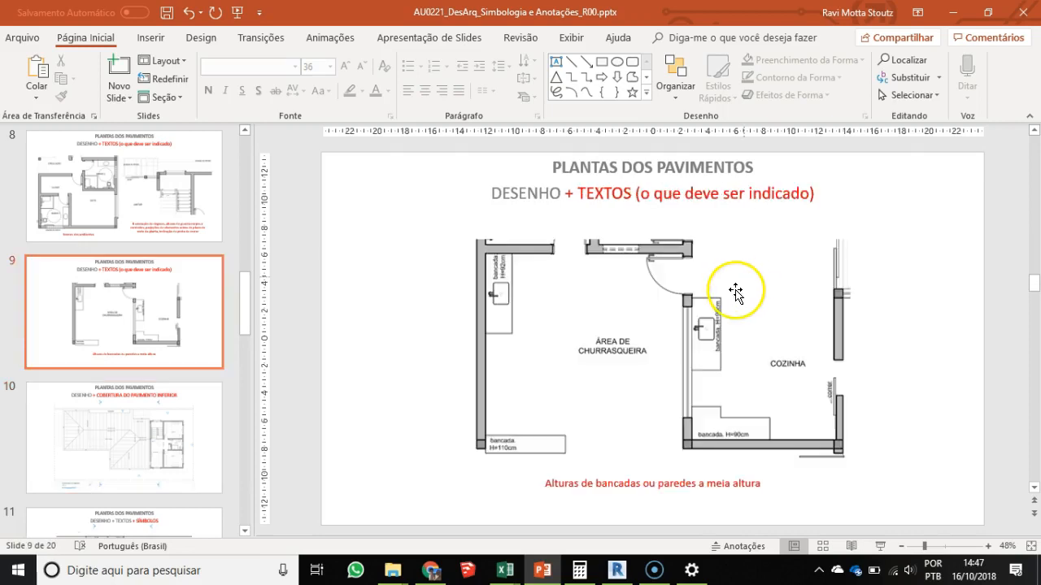
{"action": "key", "text": "alt+Tab"}
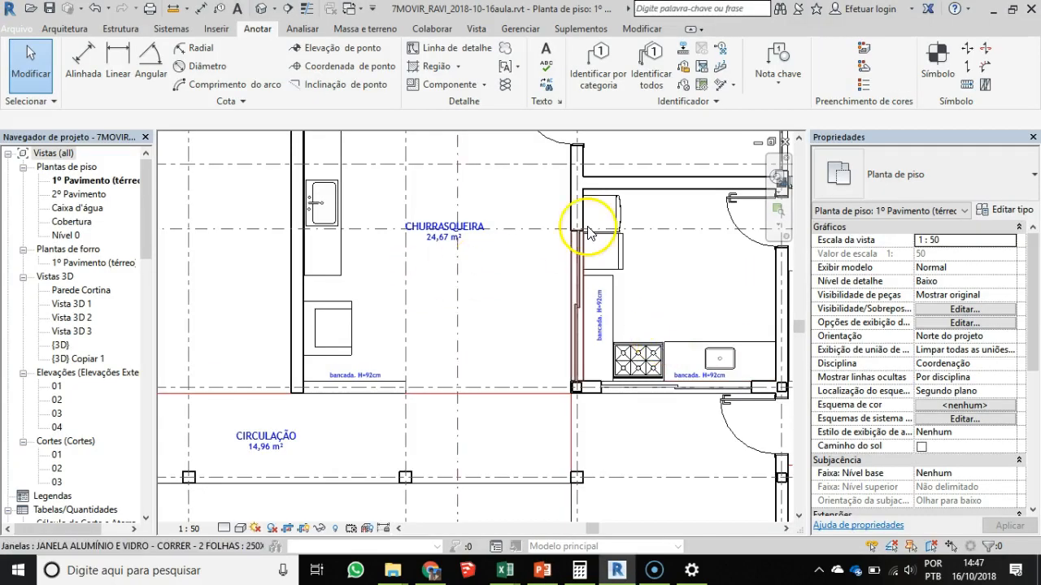
- Review the annotated rooms across the ground-floor plan and examine the extents properties of the 1º Pavimento (térreo) view
{"action": "scroll", "coordinate": [584, 228], "scroll_direction": "down", "scroll_amount": 2}
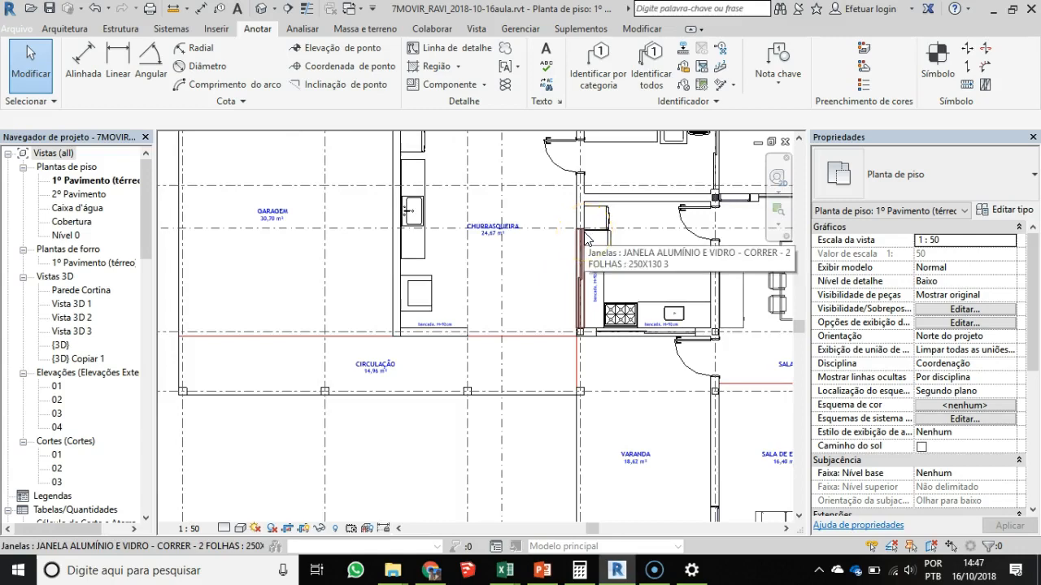
{"action": "mouse_move", "coordinate": [547, 328]}
{"action": "middle_mouse_down"}
{"action": "mouse_move", "coordinate": [415, 357]}
{"action": "mouse_move", "coordinate": [290, 364]}
{"action": "middle_mouse_up"}
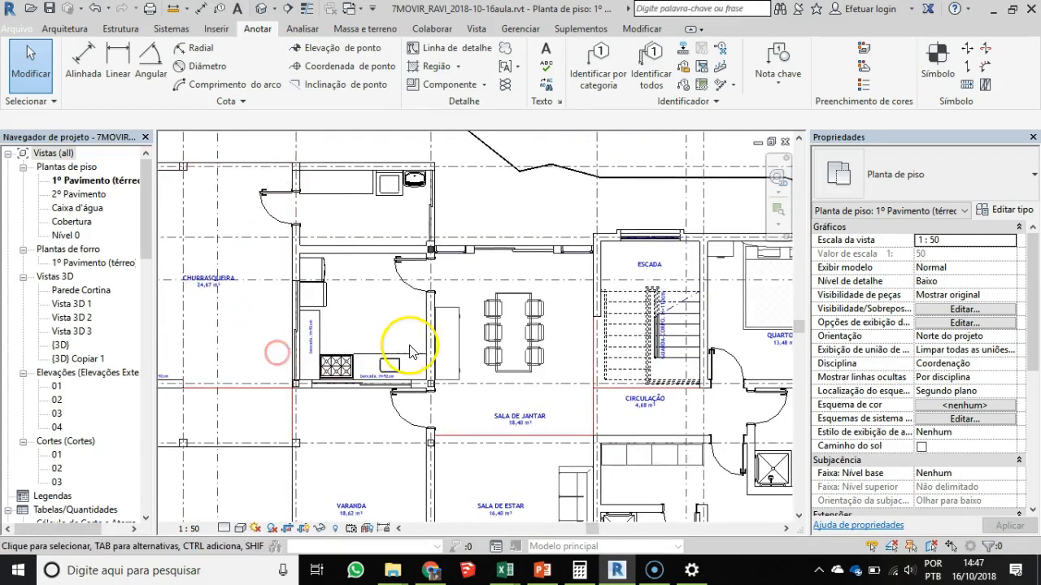
{"action": "scroll", "coordinate": [411, 351], "scroll_direction": "down", "scroll_amount": 2}
{"action": "middle_click_drag", "start_coordinate": [518, 407], "coordinate": [495, 353]}
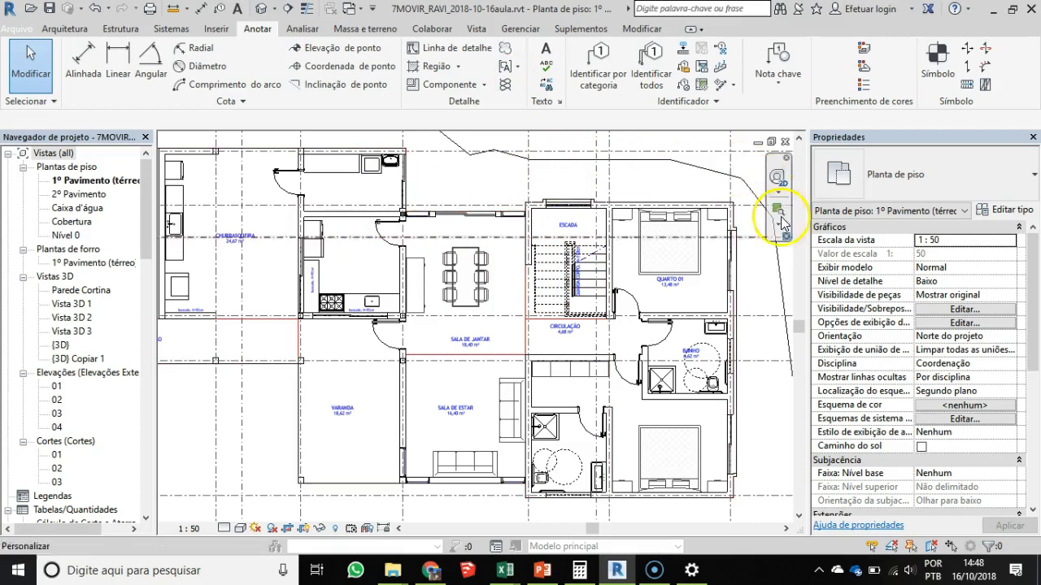
{"action": "middle_click_drag", "start_coordinate": [691, 443], "coordinate": [638, 423]}
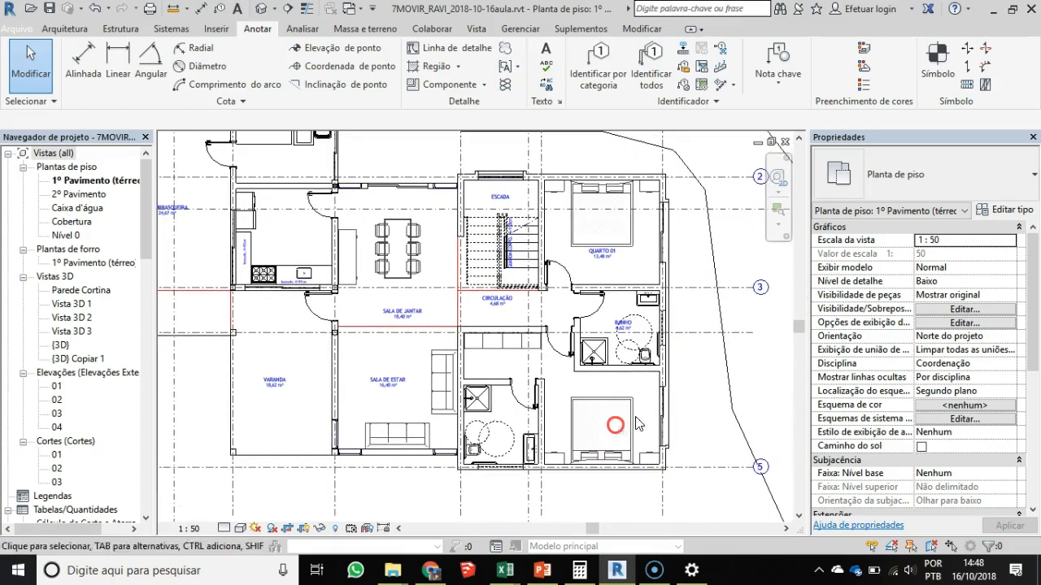
{"action": "left_click", "coordinate": [89, 184]}
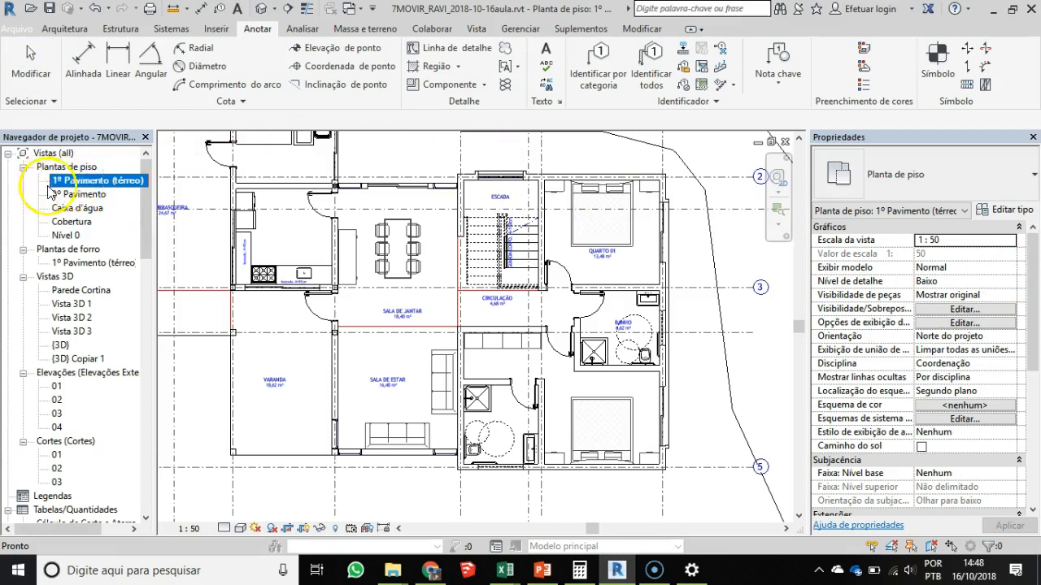
{"action": "left_click_drag", "start_coordinate": [1039, 261], "coordinate": [1036, 341]}
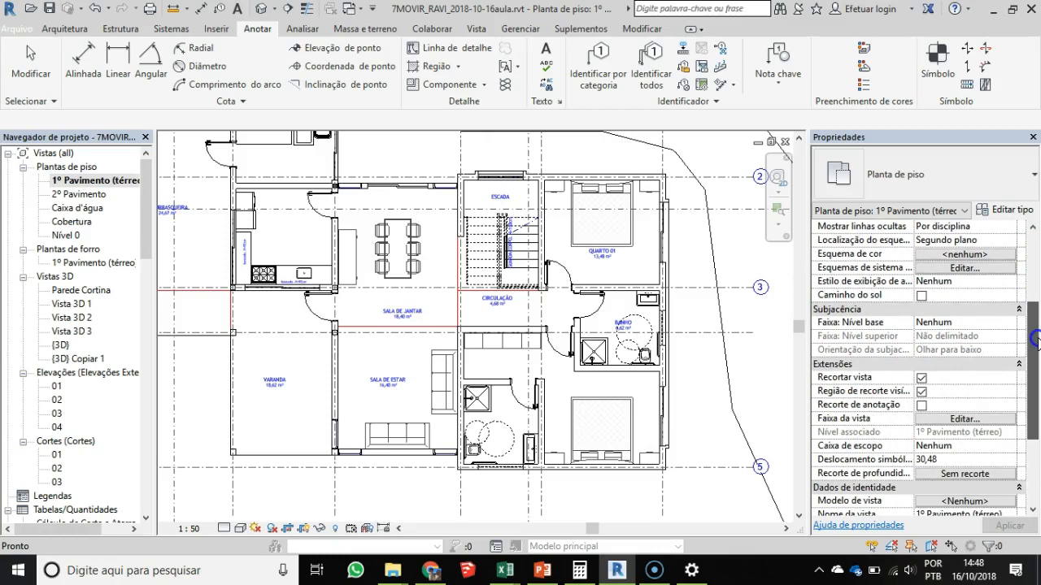
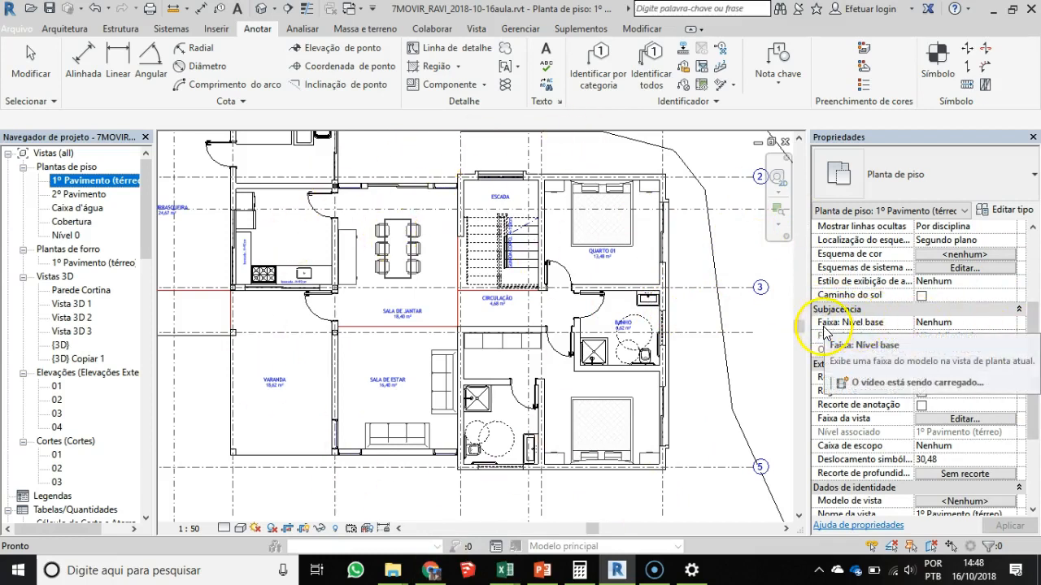
- Set the ground-floor plan's underlay range to base level 2º Pavimento and top level Cobertura, and apply it
{"action": "left_click", "coordinate": [1010, 325]}
{"action": "left_click", "coordinate": [1010, 324]}
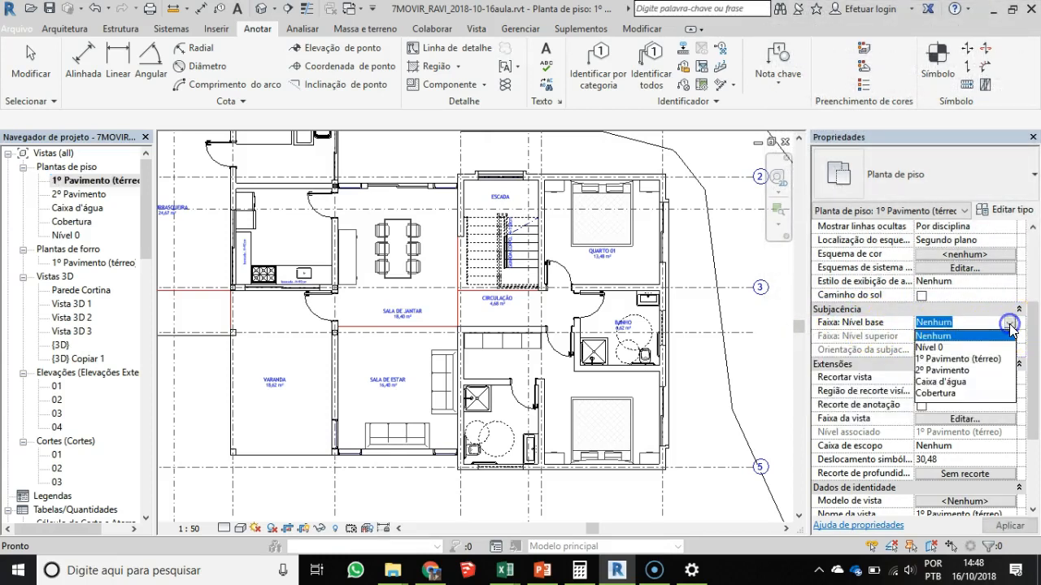
{"action": "left_click", "coordinate": [943, 371]}
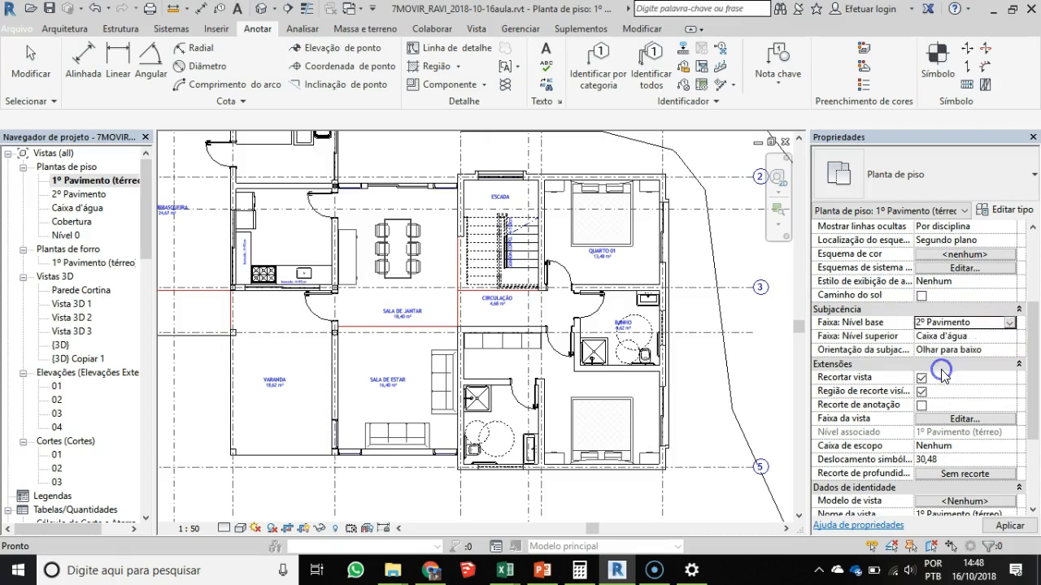
{"action": "left_click", "coordinate": [1010, 337]}
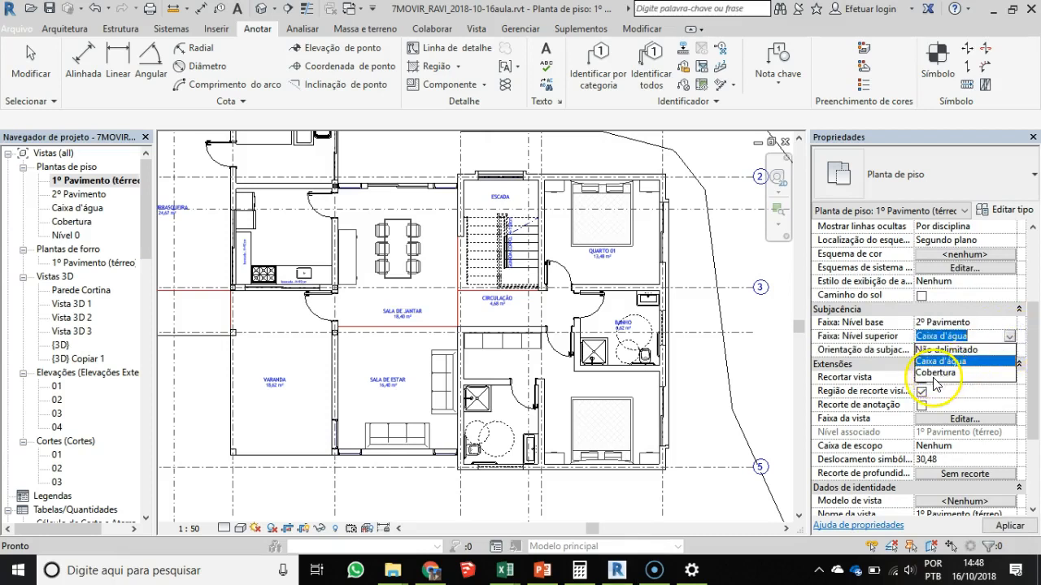
{"action": "left_click", "coordinate": [935, 375]}
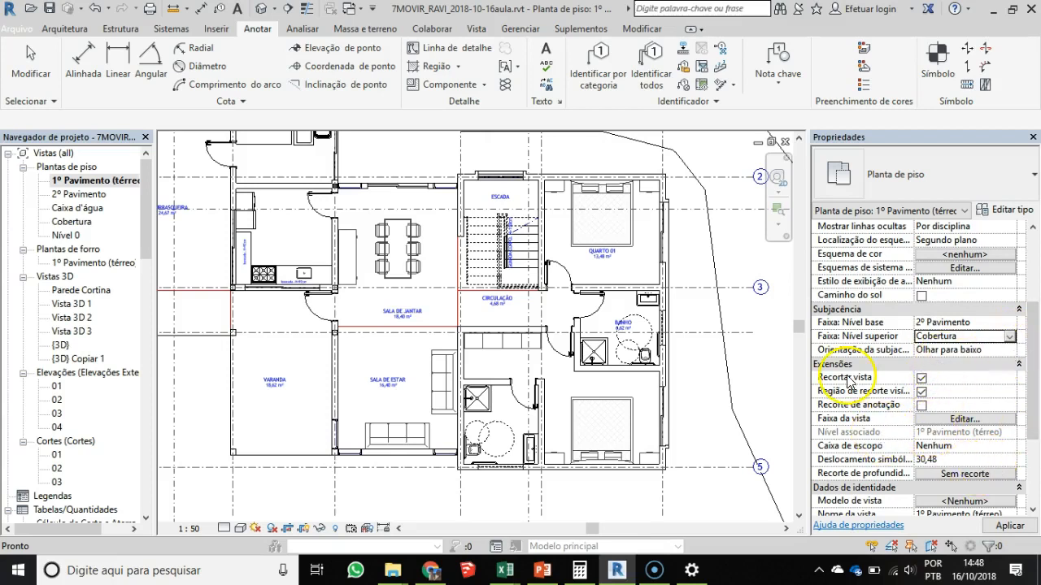
{"action": "left_click", "coordinate": [1009, 526]}
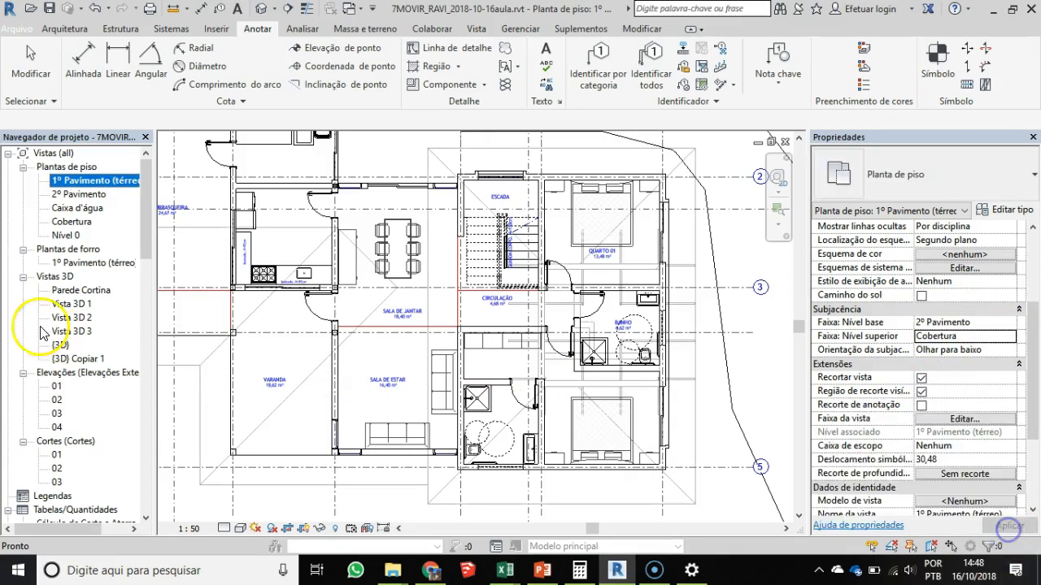
- Start the Detail Line command in the ground-floor plan and save the project at the save reminder
{"action": "scroll", "coordinate": [438, 292], "scroll_direction": "down", "scroll_amount": 1}
{"action": "left_click_drag", "start_coordinate": [476, 329], "coordinate": [513, 330]}
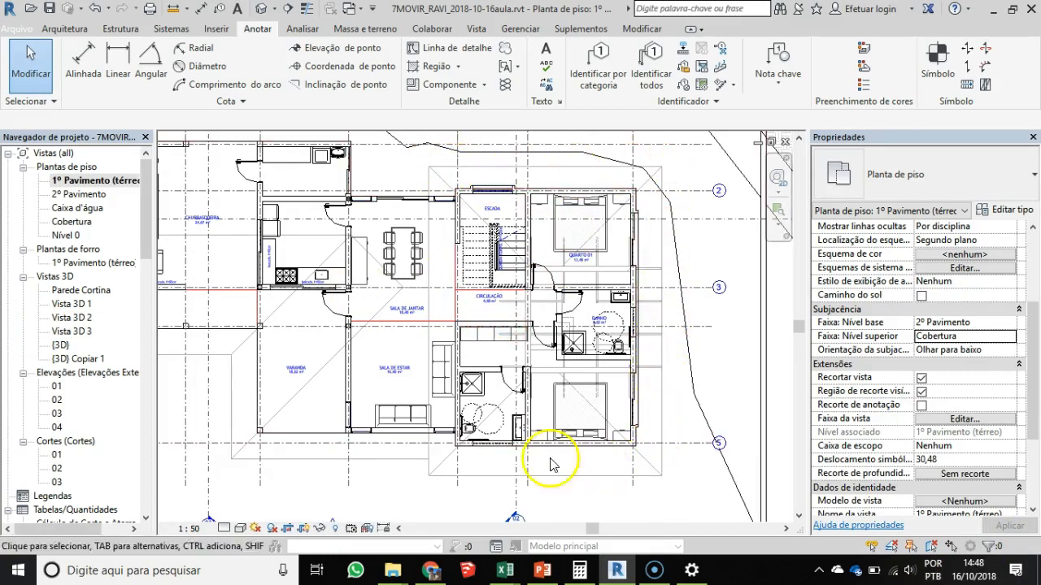
{"action": "middle_click_drag", "start_coordinate": [436, 282], "coordinate": [537, 317]}
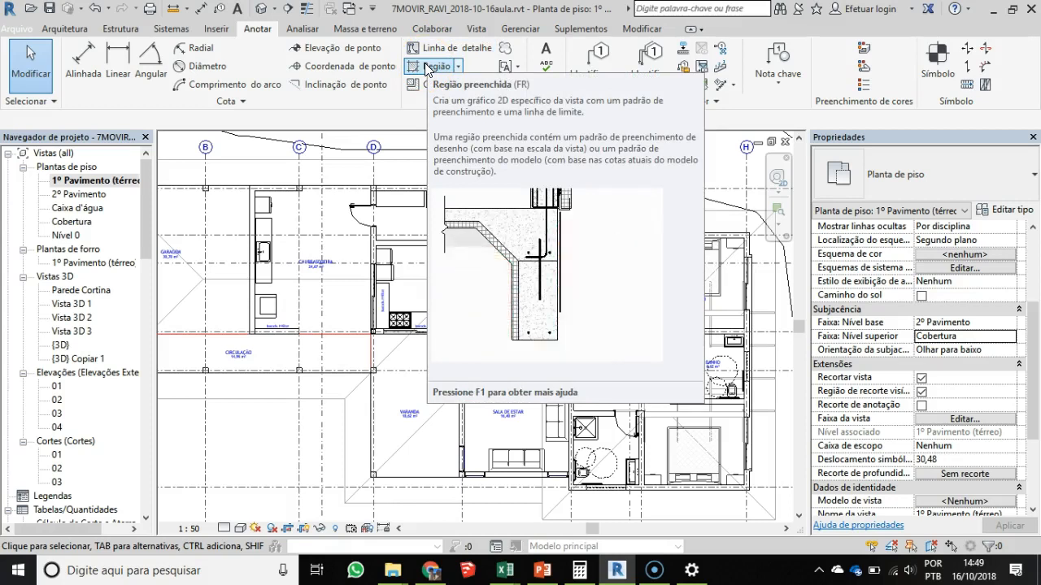
{"action": "left_click", "coordinate": [443, 47]}
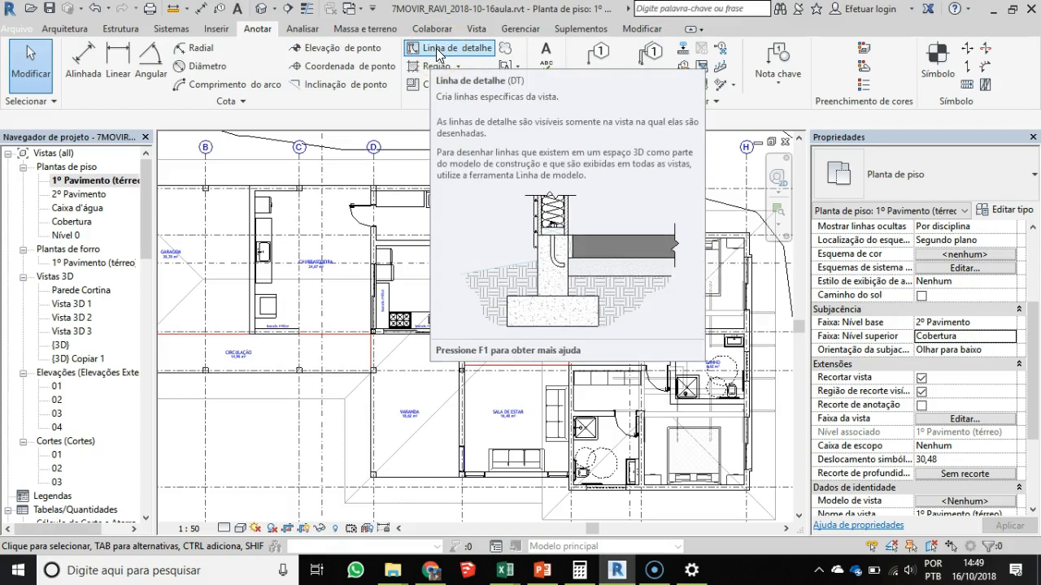
{"action": "left_click", "coordinate": [380, 40]}
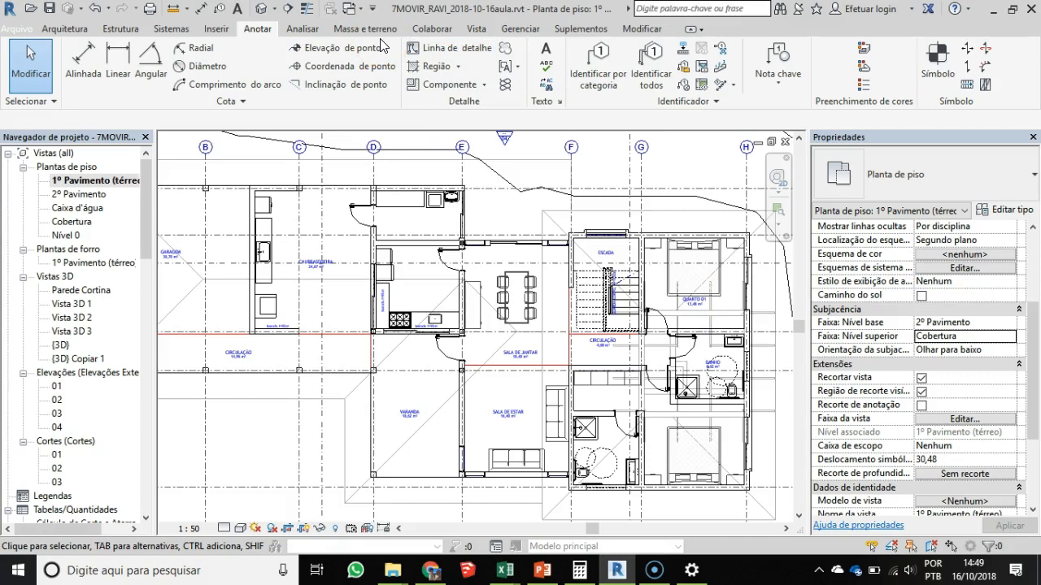
{"action": "left_click", "coordinate": [447, 49]}
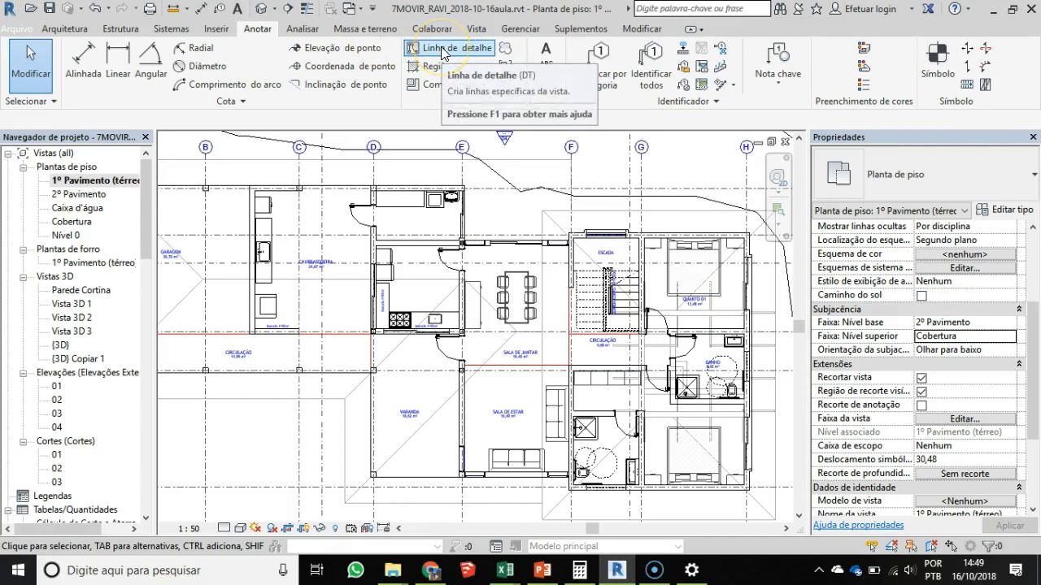
{"action": "left_click", "coordinate": [443, 51]}
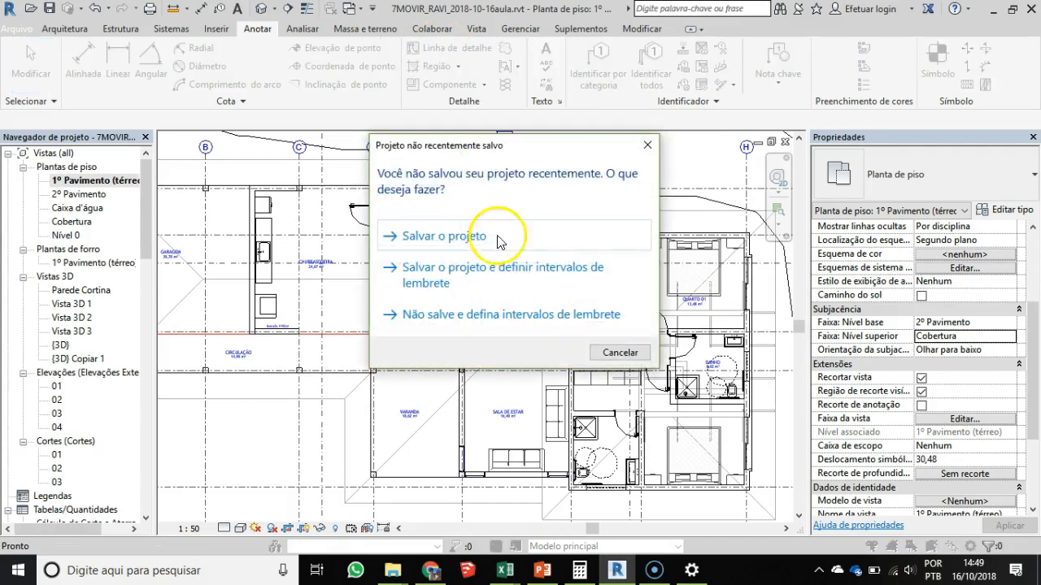
{"action": "left_click", "coordinate": [454, 240]}
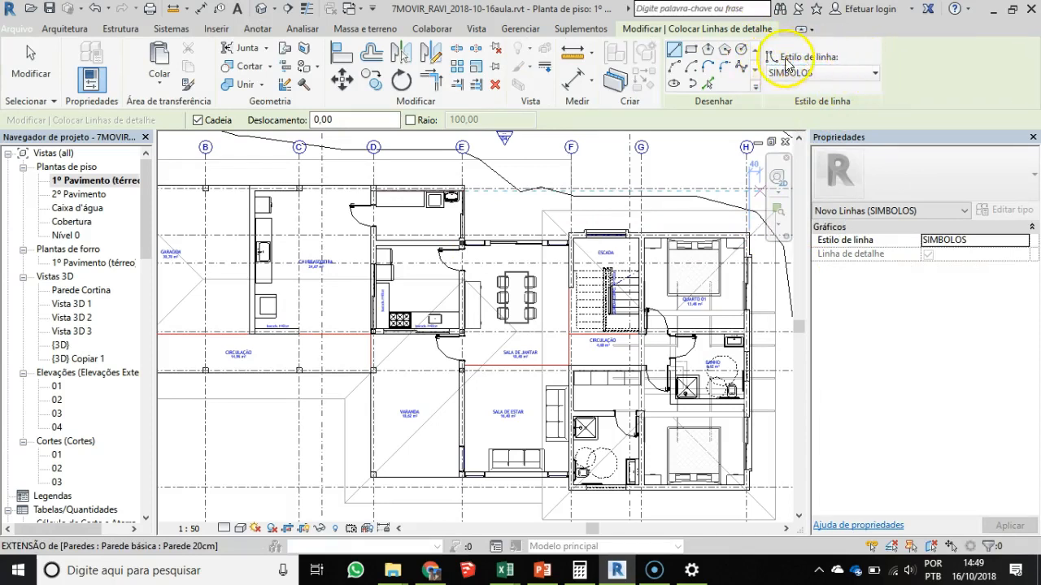
- Set the line style for the new detail lines to PROJECAO
{"action": "left_click", "coordinate": [848, 79]}
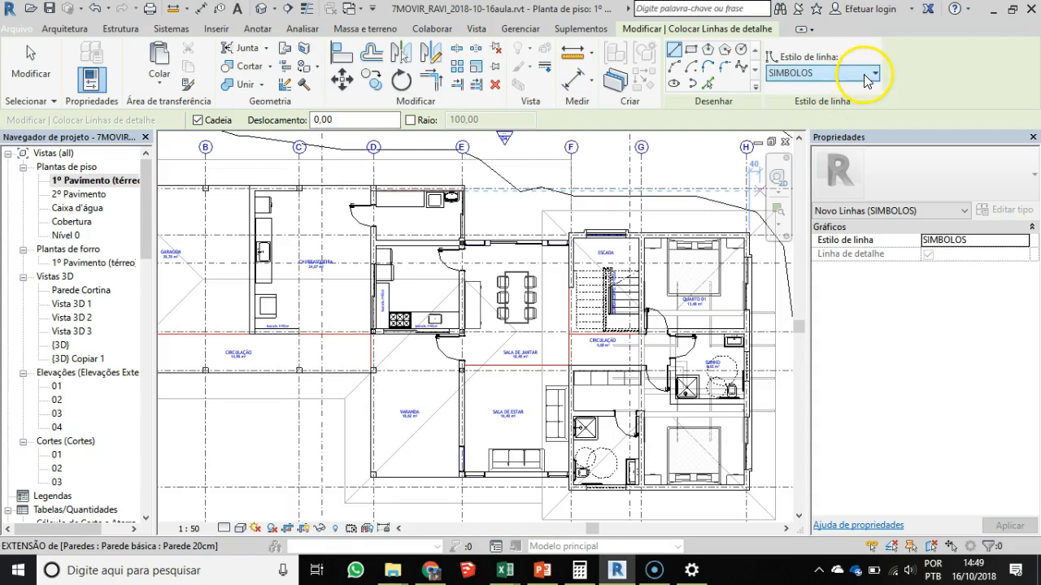
{"action": "left_click", "coordinate": [874, 75]}
{"action": "scroll", "coordinate": [841, 213], "scroll_direction": "down", "scroll_amount": 2}
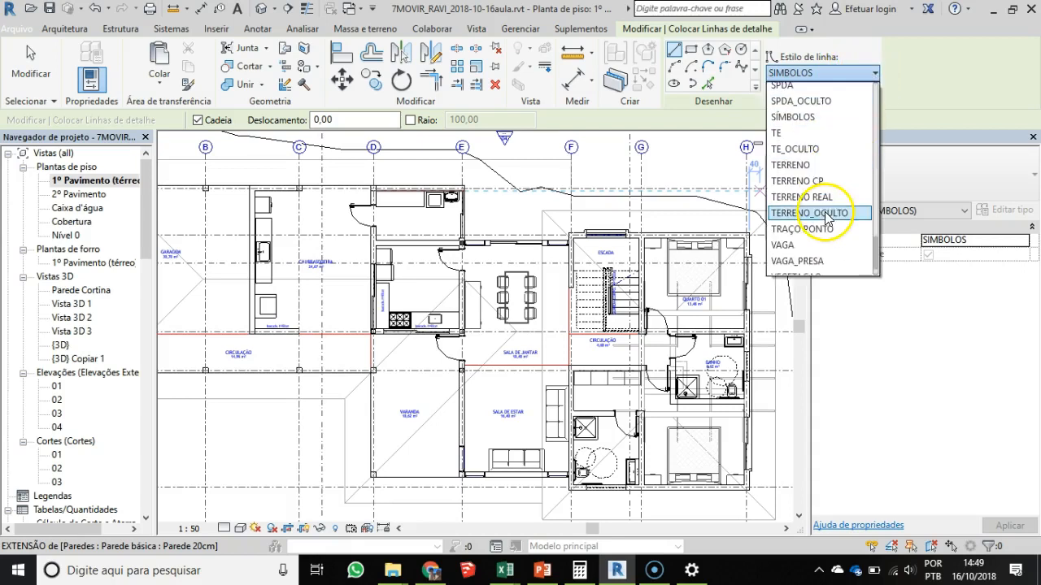
{"action": "scroll", "coordinate": [813, 195], "scroll_direction": "up", "scroll_amount": 3}
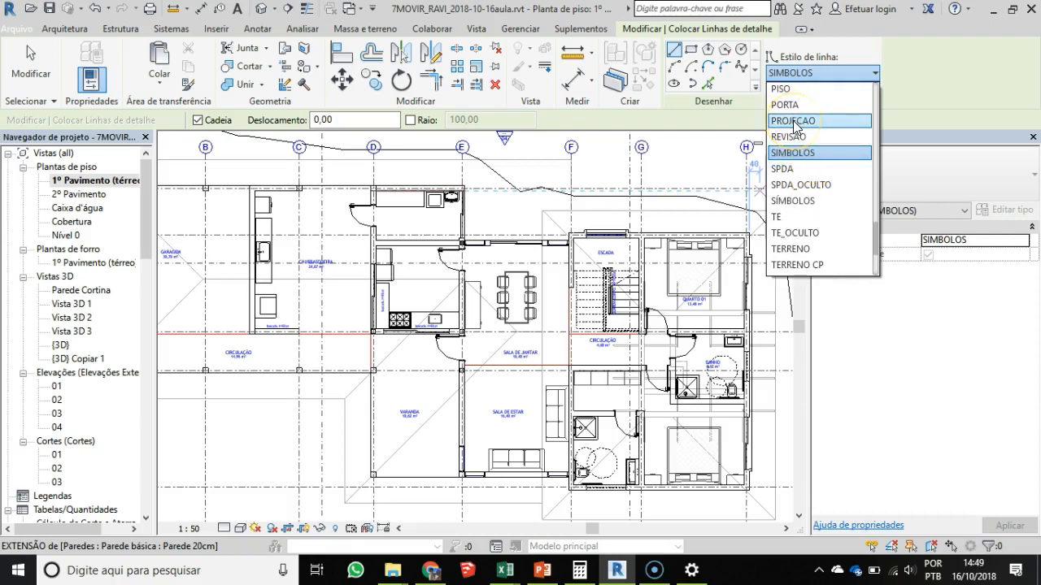
{"action": "left_click", "coordinate": [794, 121]}
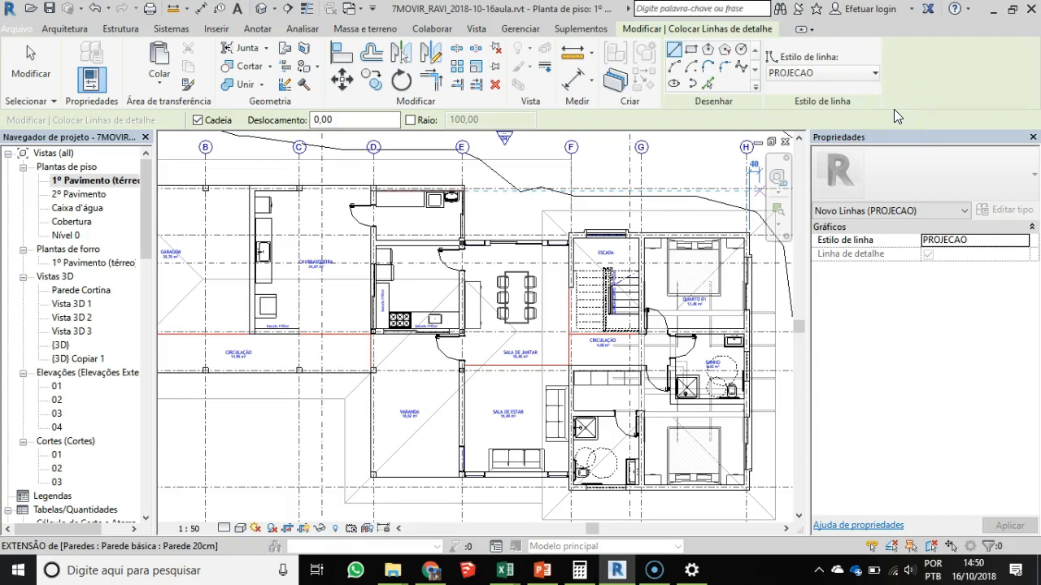
- Create a detail line with Pick Lines and Lock enabled from the roof's eave edge beyond ESCADA and QUARTO 01, and end the command
{"action": "left_click", "coordinate": [708, 83]}
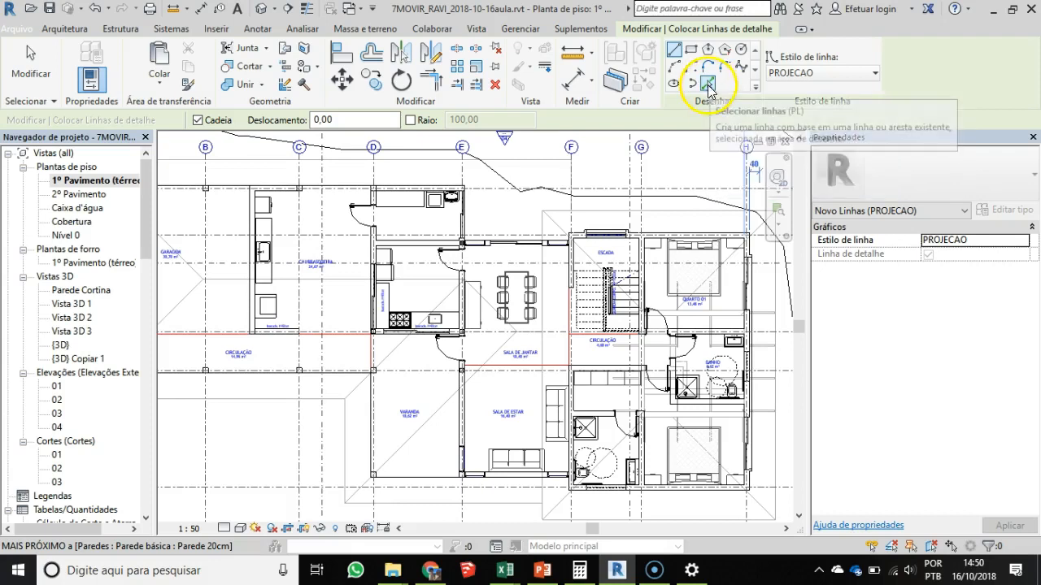
{"action": "left_click", "coordinate": [707, 83]}
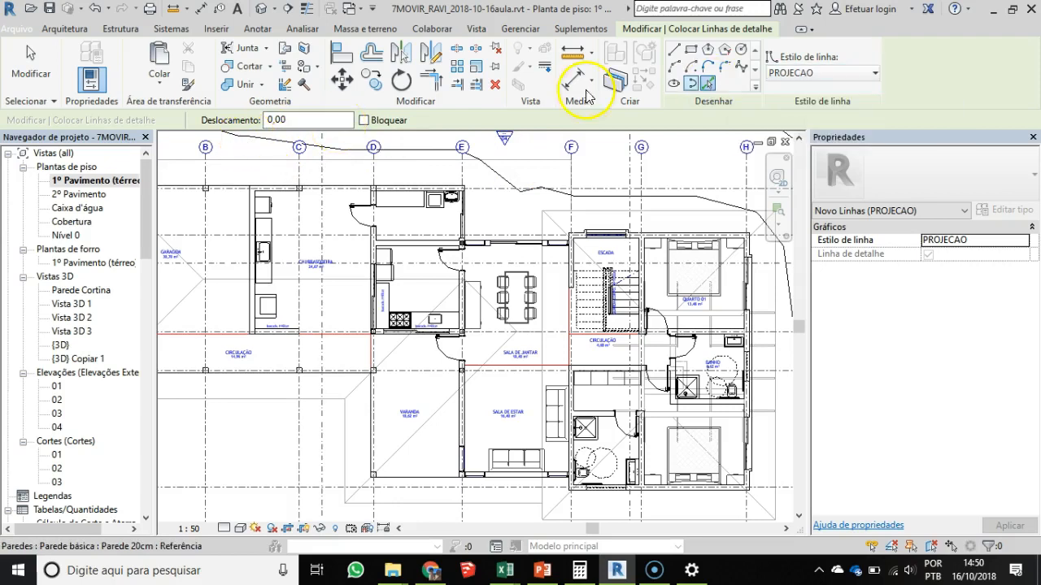
{"action": "left_click", "coordinate": [363, 121]}
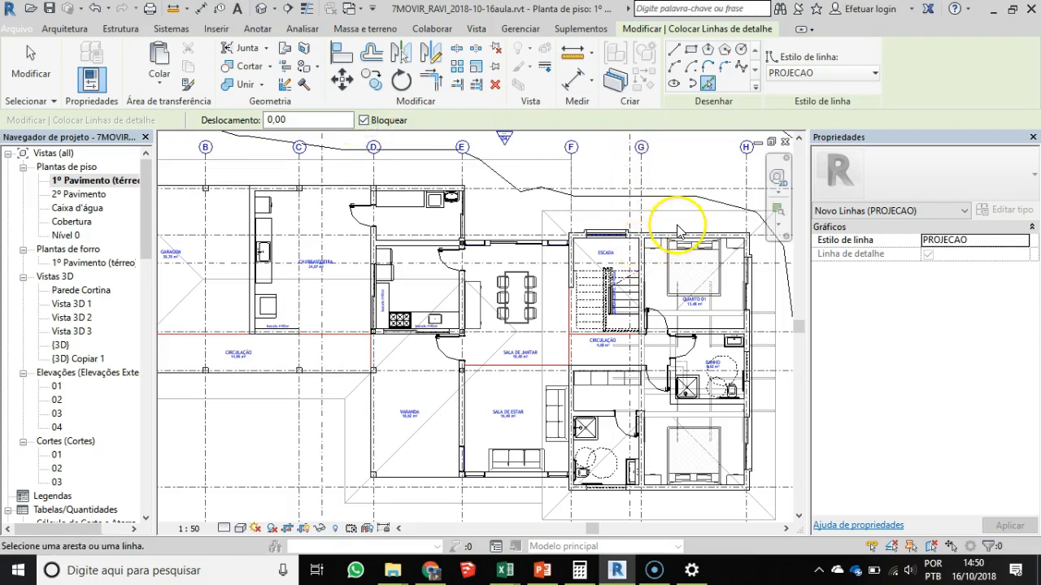
{"action": "scroll", "coordinate": [682, 223], "scroll_direction": "up", "scroll_amount": 4}
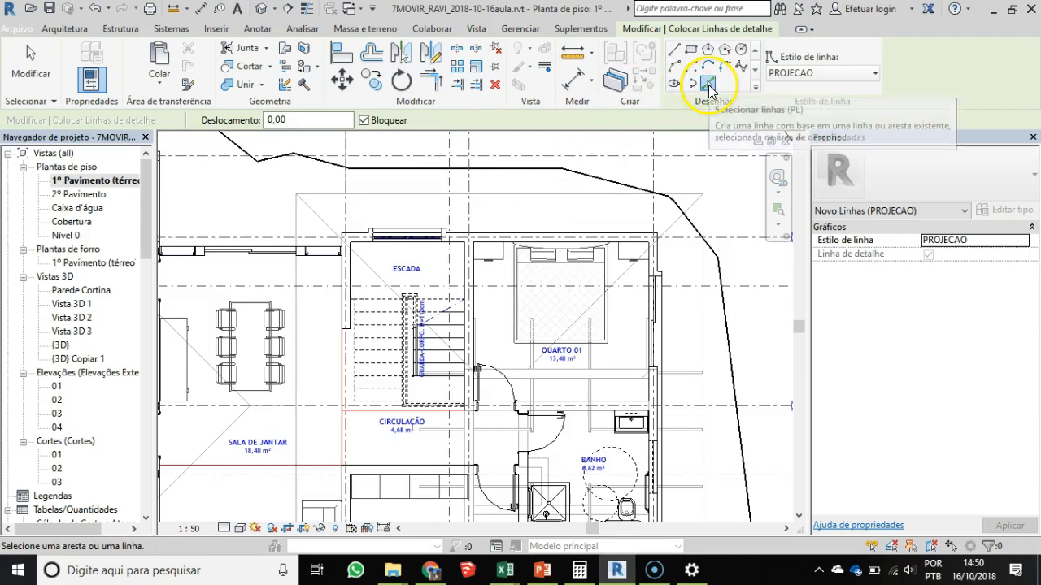
{"action": "left_click", "coordinate": [538, 204]}
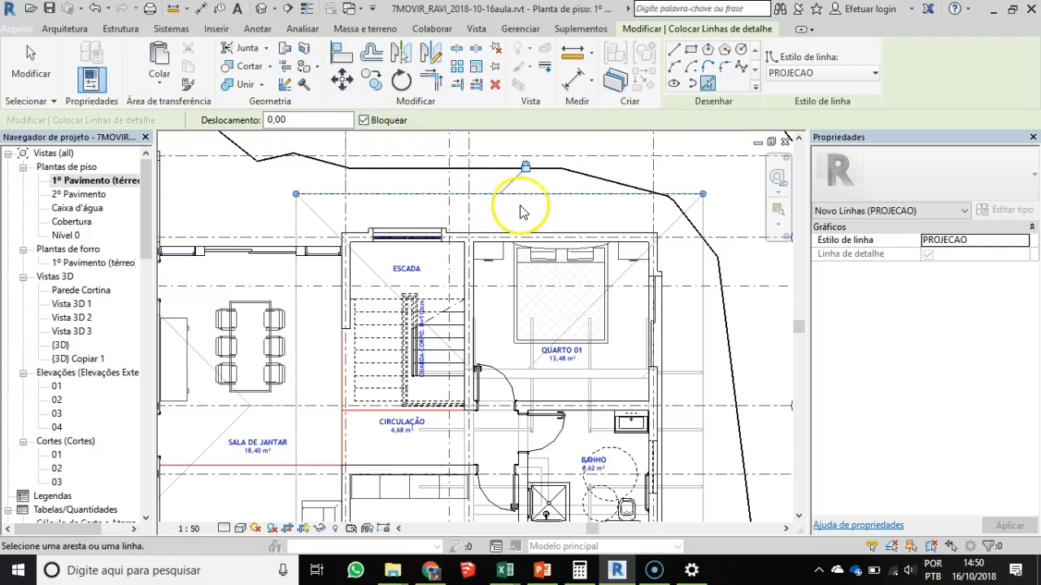
{"action": "scroll", "coordinate": [523, 187], "scroll_direction": "up", "scroll_amount": 2}
{"action": "scroll", "coordinate": [507, 227], "scroll_direction": "up", "scroll_amount": 2}
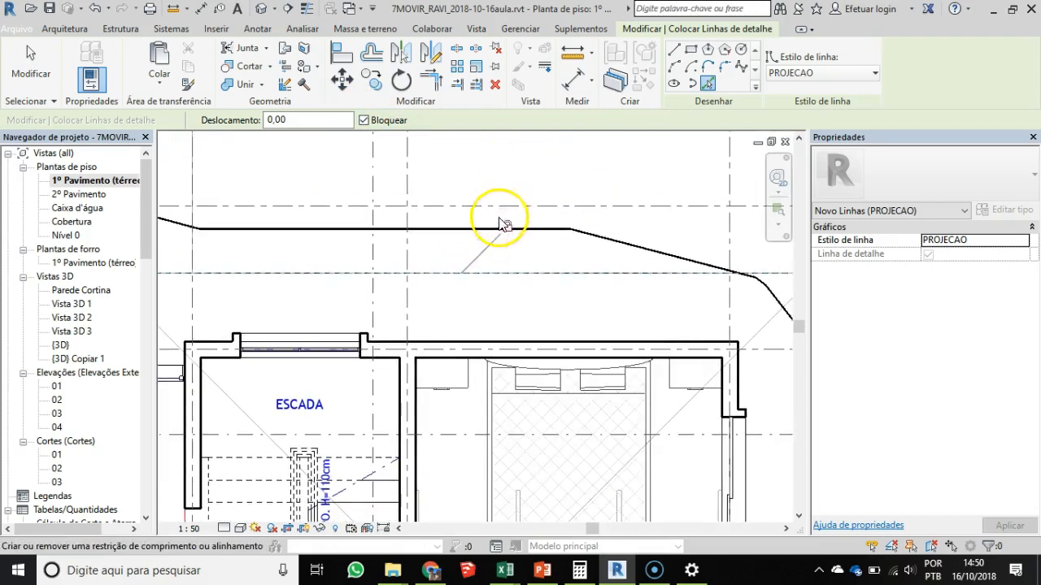
{"action": "scroll", "coordinate": [488, 258], "scroll_direction": "down", "scroll_amount": 1}
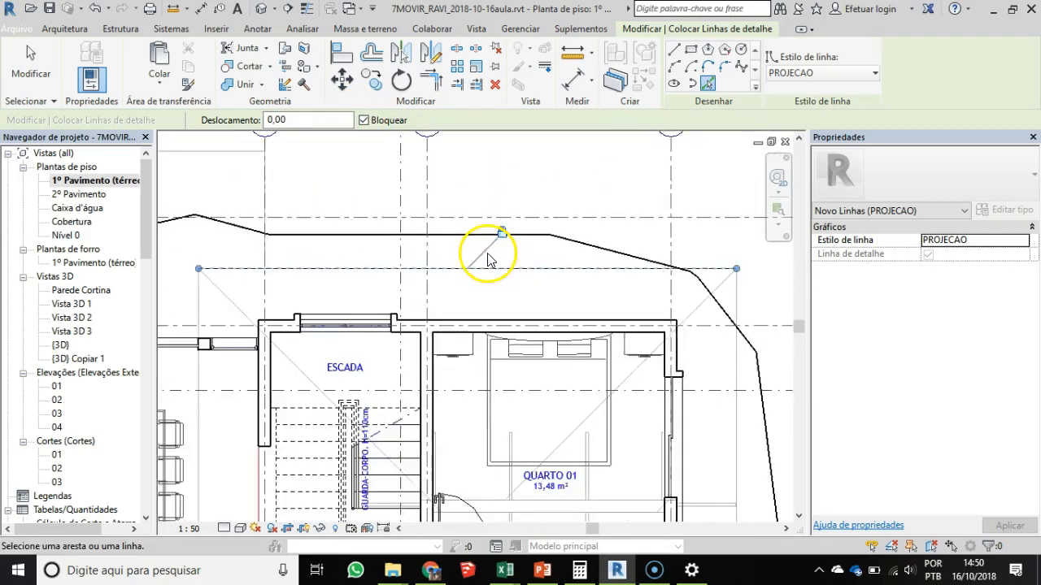
{"action": "scroll", "coordinate": [488, 258], "scroll_direction": "down", "scroll_amount": 1}
{"action": "middle_click_drag", "start_coordinate": [399, 295], "coordinate": [448, 269]}
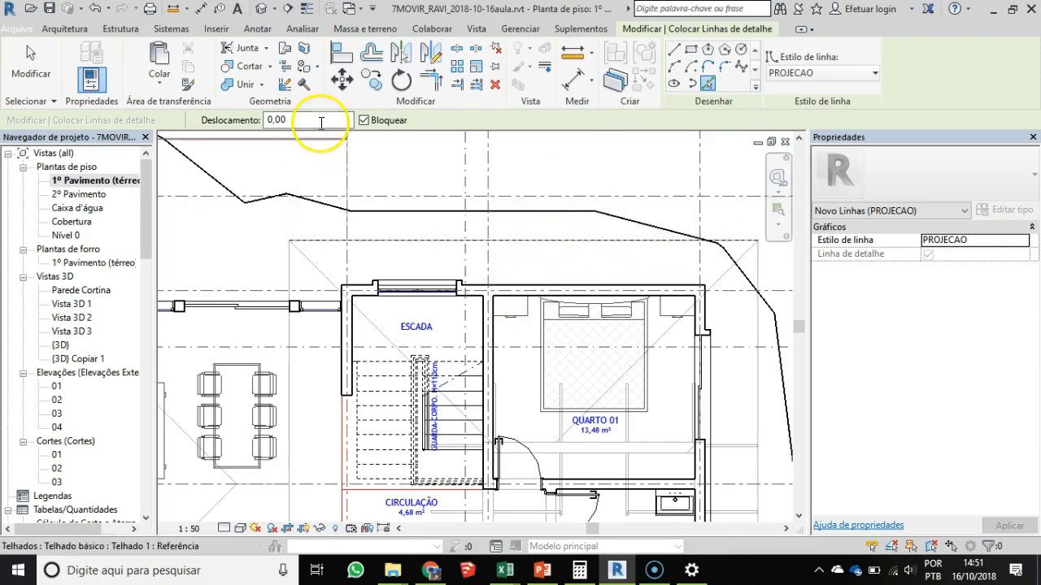
{"action": "key", "text": "Escape"}
{"action": "key", "text": "Escape"}
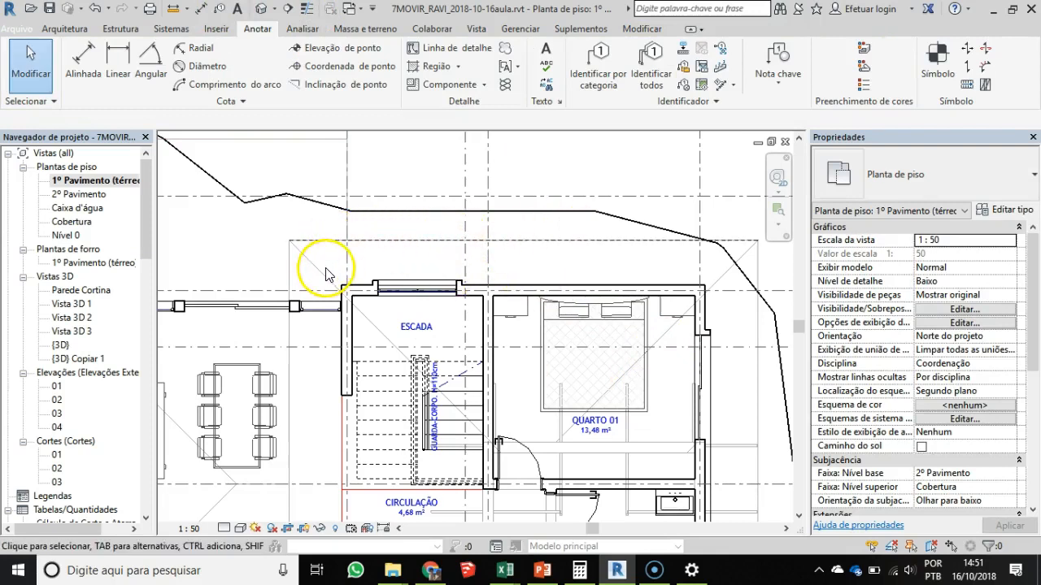
- In the 3D view, move the larger roof over the two-storey block away from its walls and detach the walls from their missing targets
{"action": "left_click", "coordinate": [261, 9]}
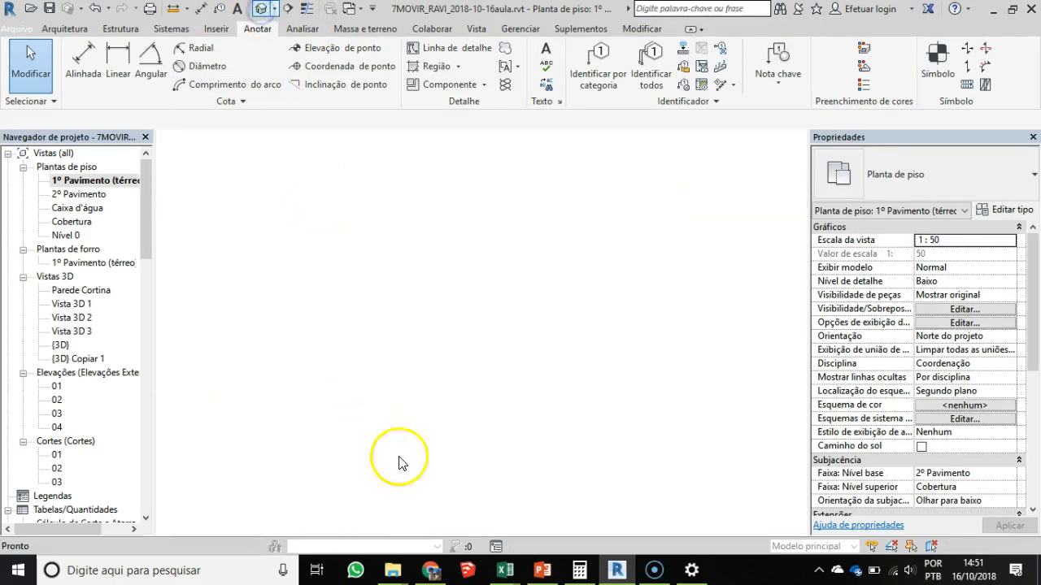
{"action": "scroll", "coordinate": [584, 277], "scroll_direction": "up", "scroll_amount": 3}
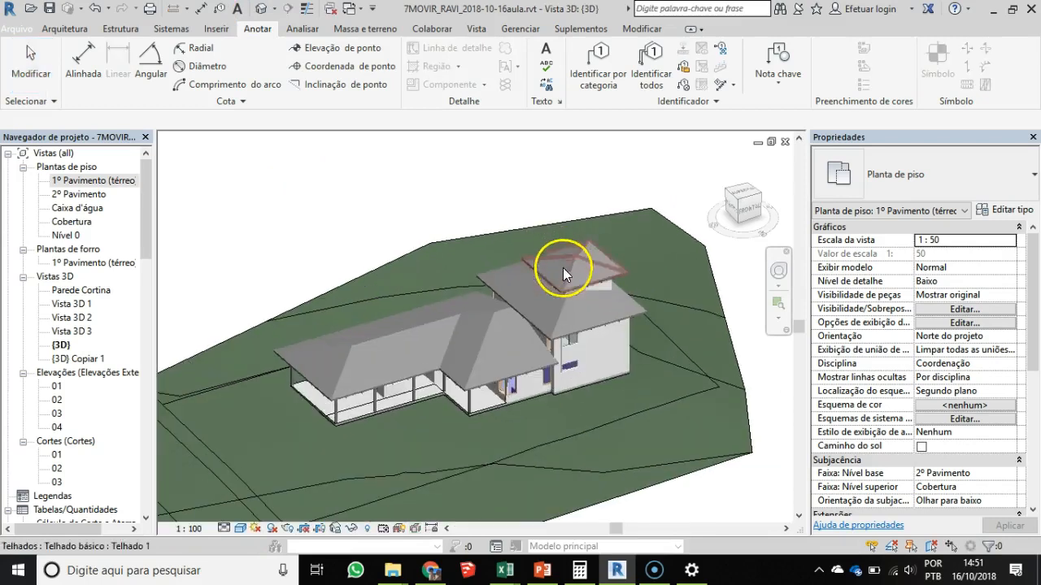
{"action": "left_click", "coordinate": [559, 318]}
{"action": "key", "text": "Escape"}
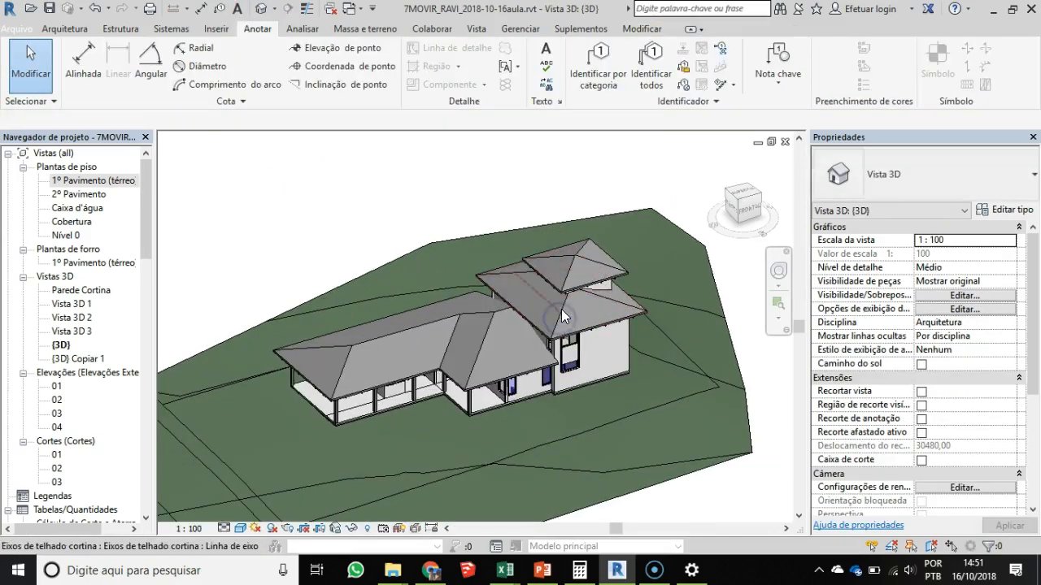
{"action": "left_click", "coordinate": [507, 279]}
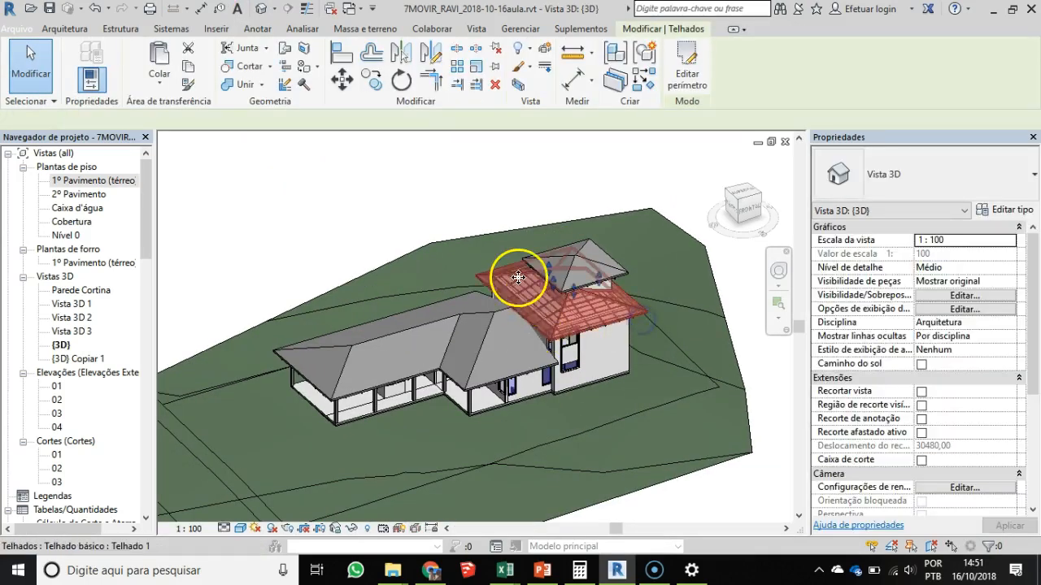
{"action": "scroll", "coordinate": [504, 280], "scroll_direction": "up", "scroll_amount": 4}
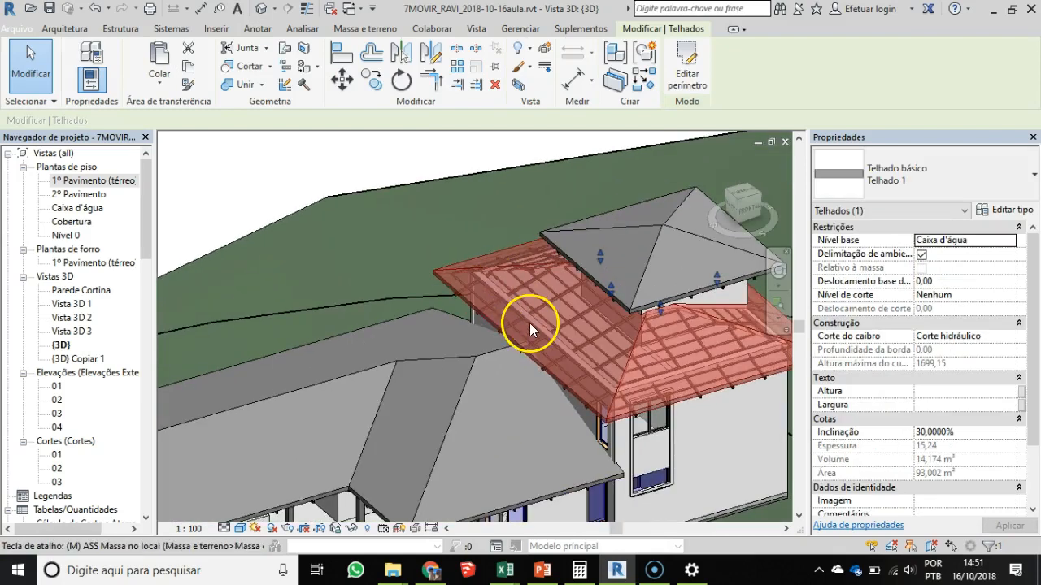
{"action": "key", "text": "v"}
{"action": "left_click", "coordinate": [549, 338]}
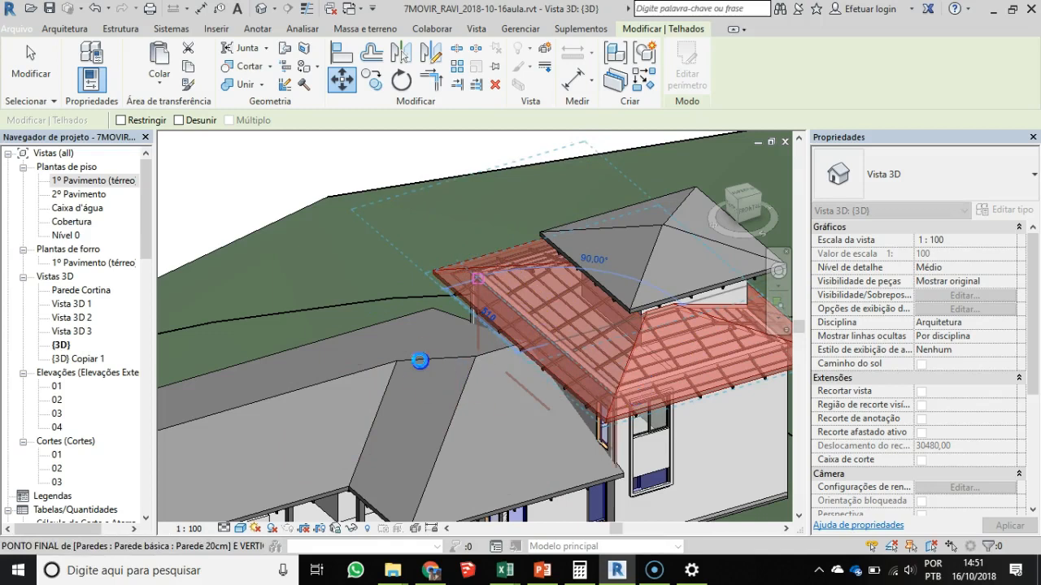
{"action": "left_click", "coordinate": [420, 361]}
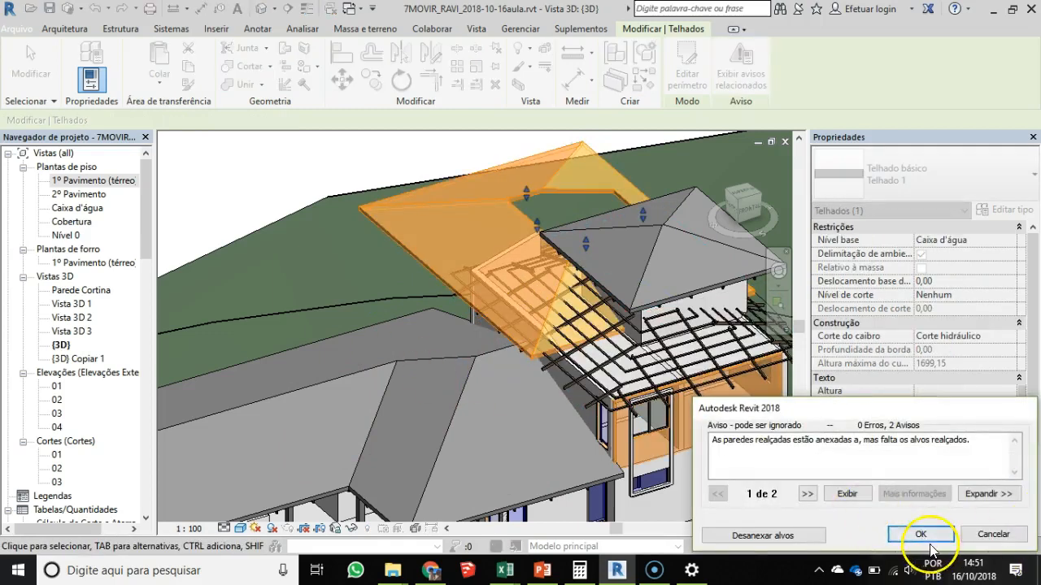
{"action": "left_click", "coordinate": [762, 537]}
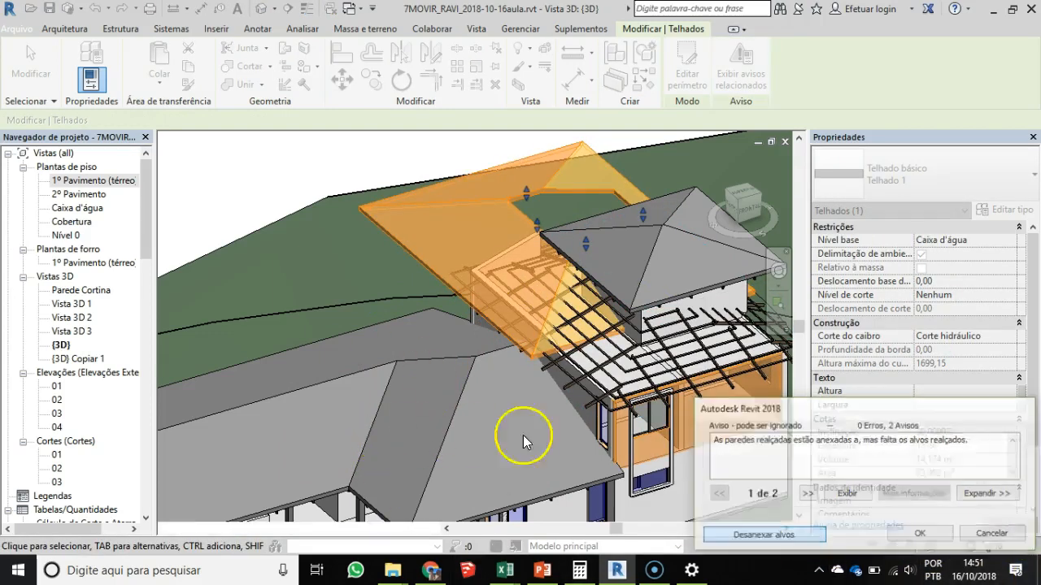
- Check the locked detail line against the displaced roof in the ground-floor plan, and undo the roof move
{"action": "double_click", "coordinate": [91, 179]}
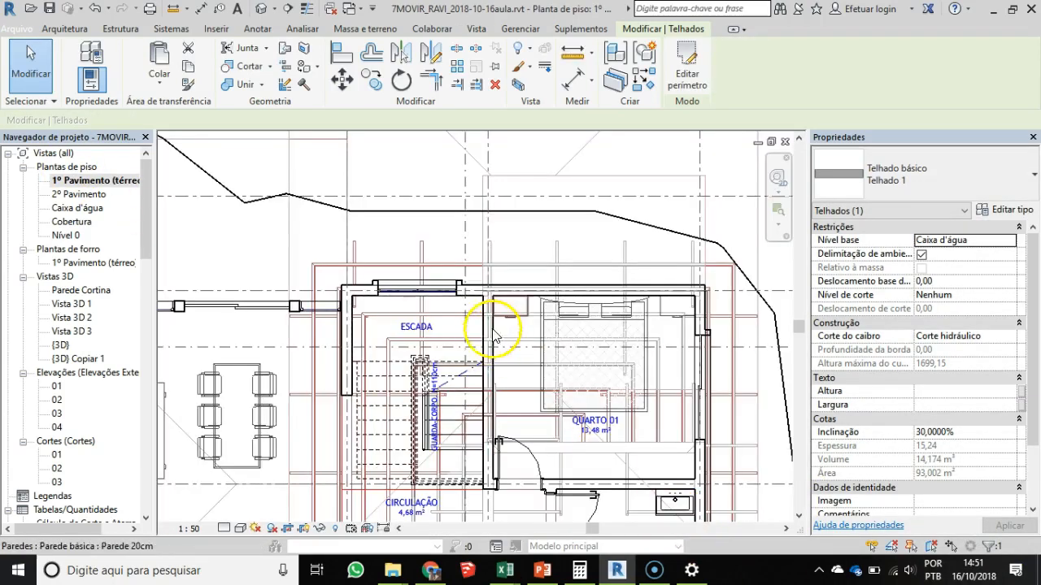
{"action": "scroll", "coordinate": [514, 304], "scroll_direction": "down", "scroll_amount": 3}
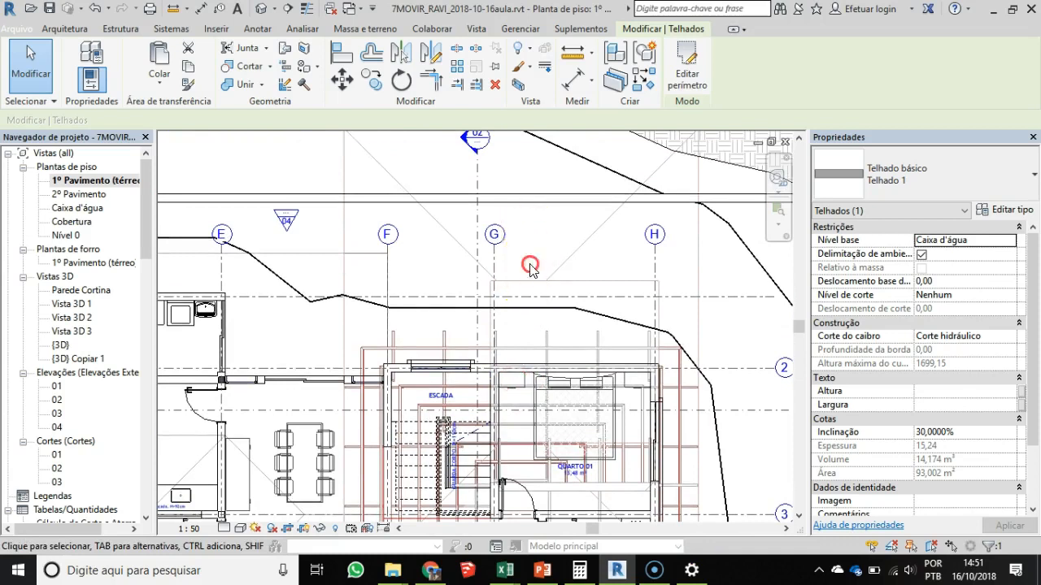
{"action": "middle_click_drag", "start_coordinate": [529, 268], "coordinate": [531, 377]}
{"action": "scroll", "coordinate": [431, 256], "scroll_direction": "up", "scroll_amount": 2}
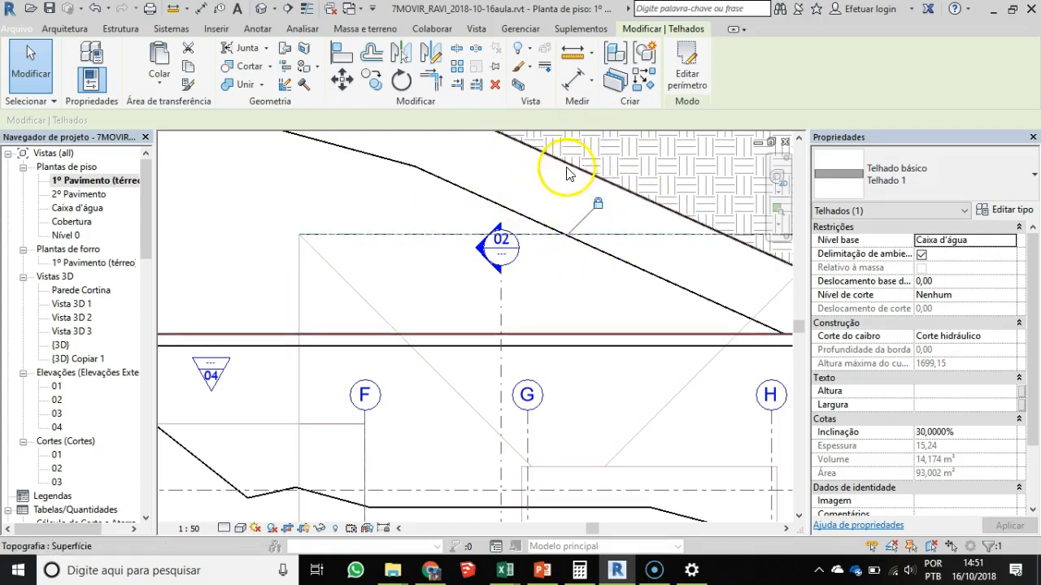
{"action": "key", "text": "Delete"}
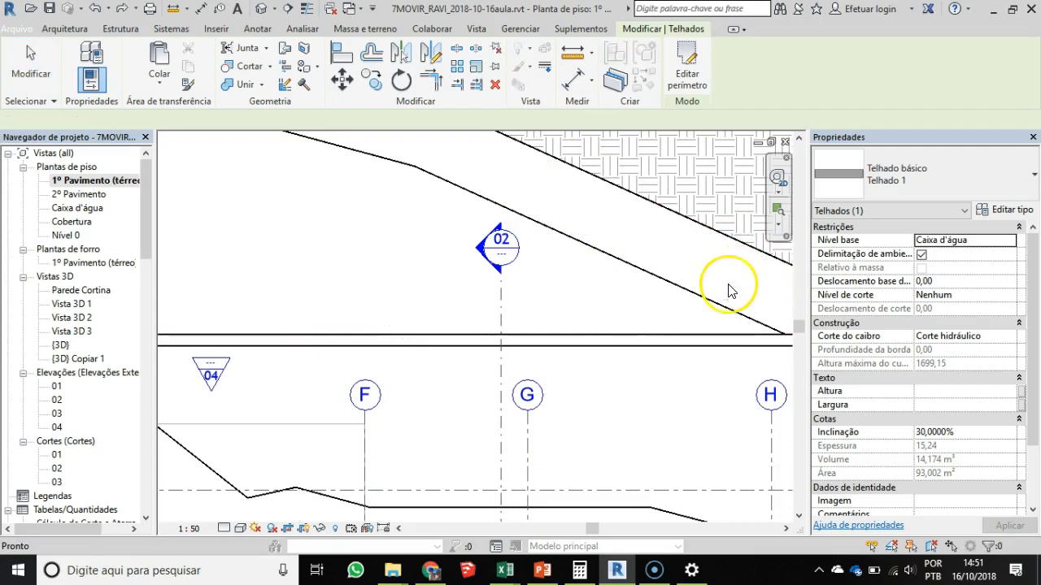
{"action": "scroll", "coordinate": [603, 396], "scroll_direction": "down", "scroll_amount": 2}
- Draw a vertical PROJECAO detail line freehand with the Line tool, just outside the roof edge beside QUARTO 01
{"action": "middle_click_drag", "start_coordinate": [604, 383], "coordinate": [534, 169]}
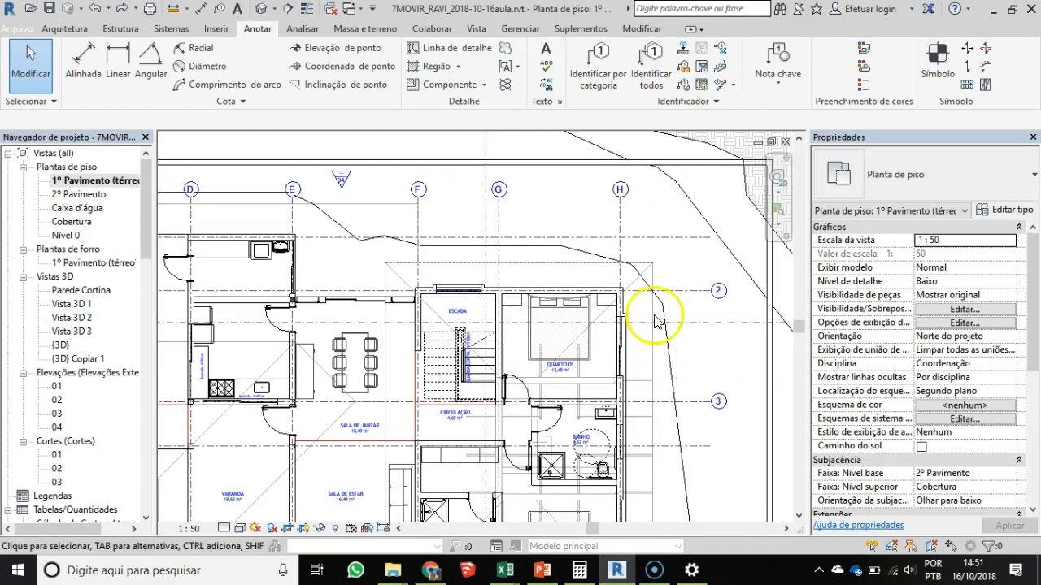
{"action": "middle_click_drag", "start_coordinate": [639, 278], "coordinate": [558, 232]}
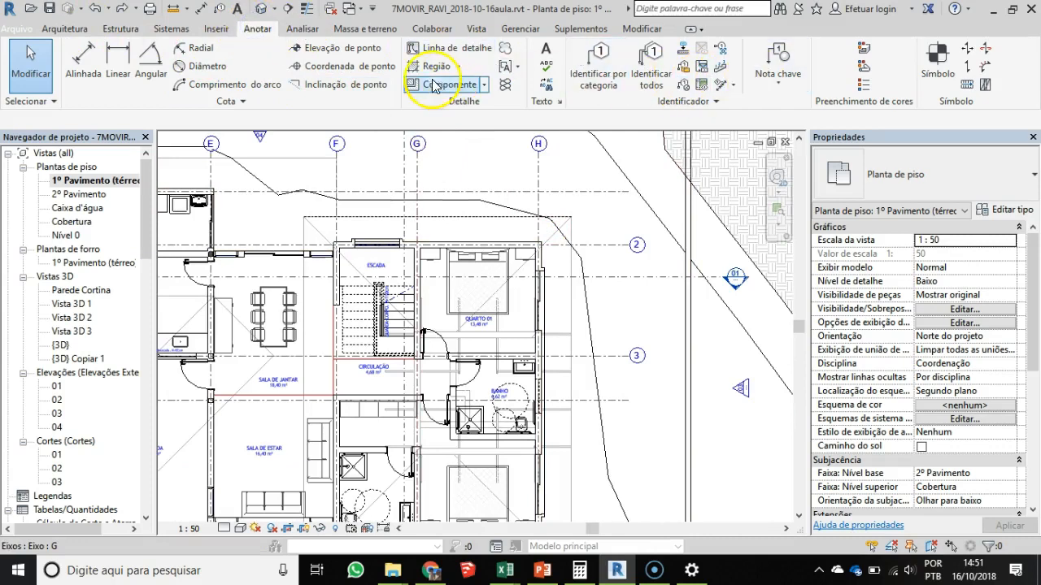
{"action": "left_click", "coordinate": [445, 52]}
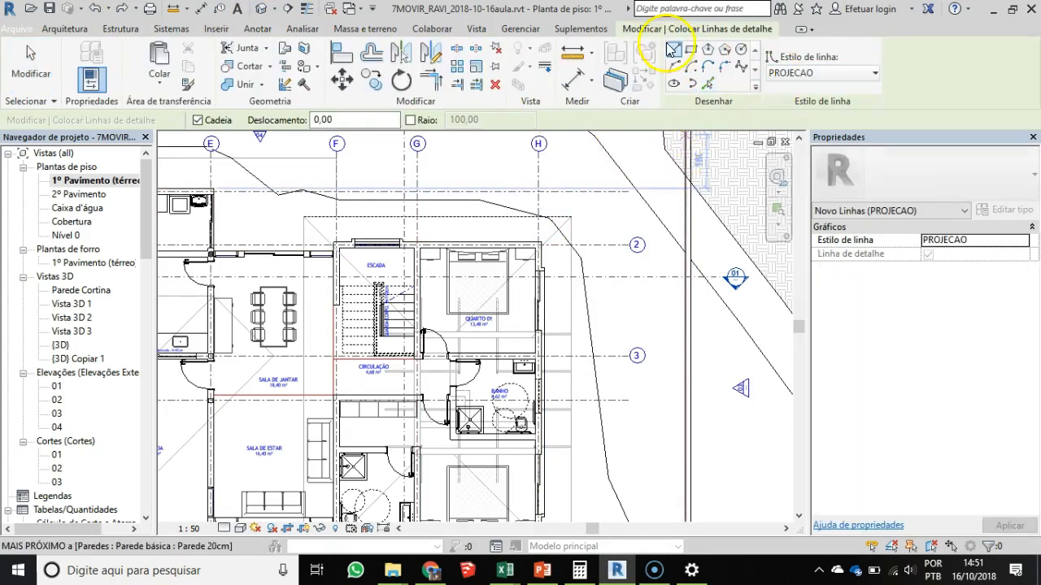
{"action": "left_click", "coordinate": [668, 52]}
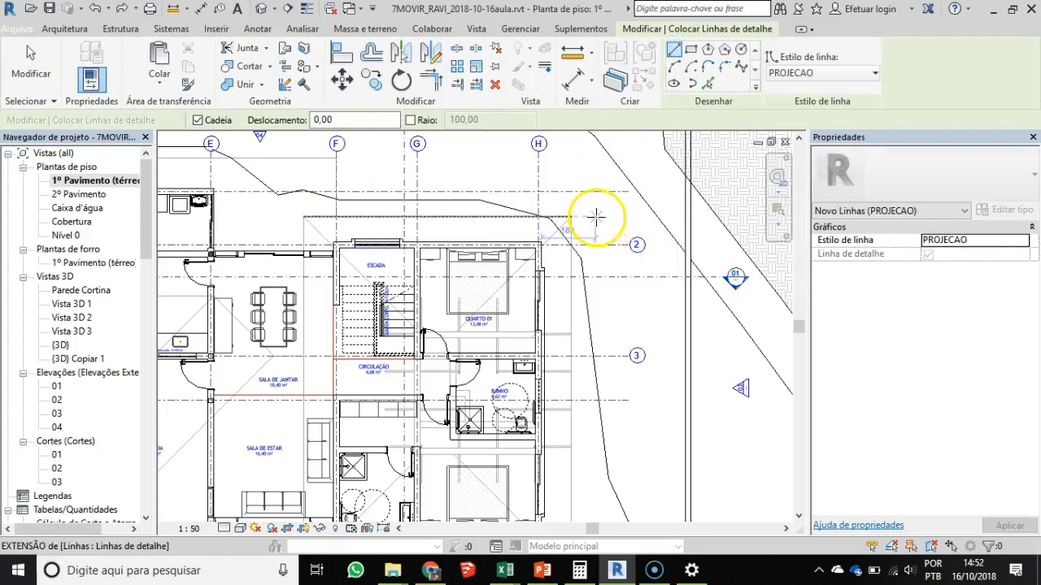
{"action": "left_click", "coordinate": [603, 219]}
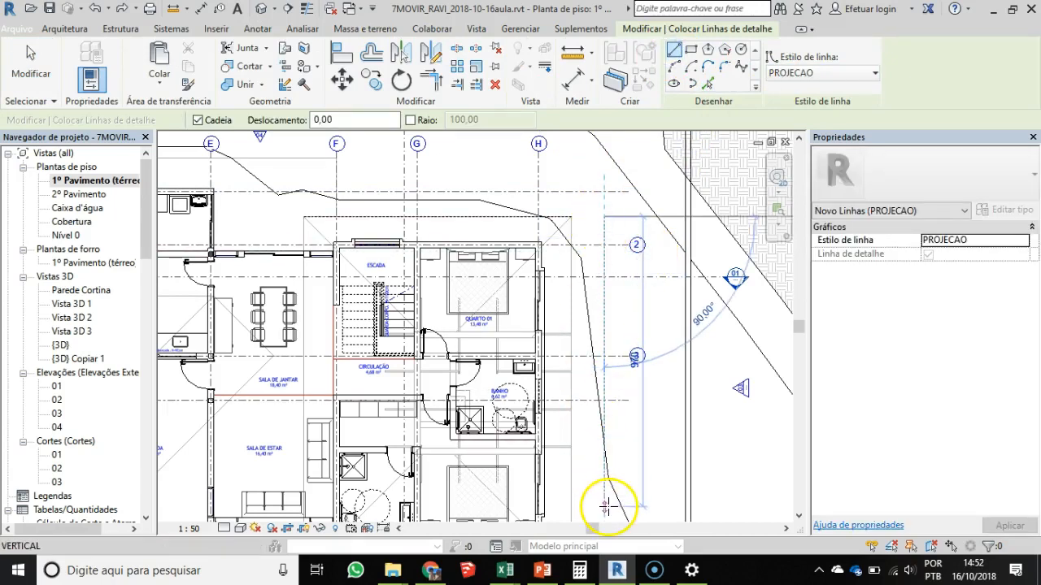
{"action": "scroll", "coordinate": [609, 317], "scroll_direction": "up", "scroll_amount": 1}
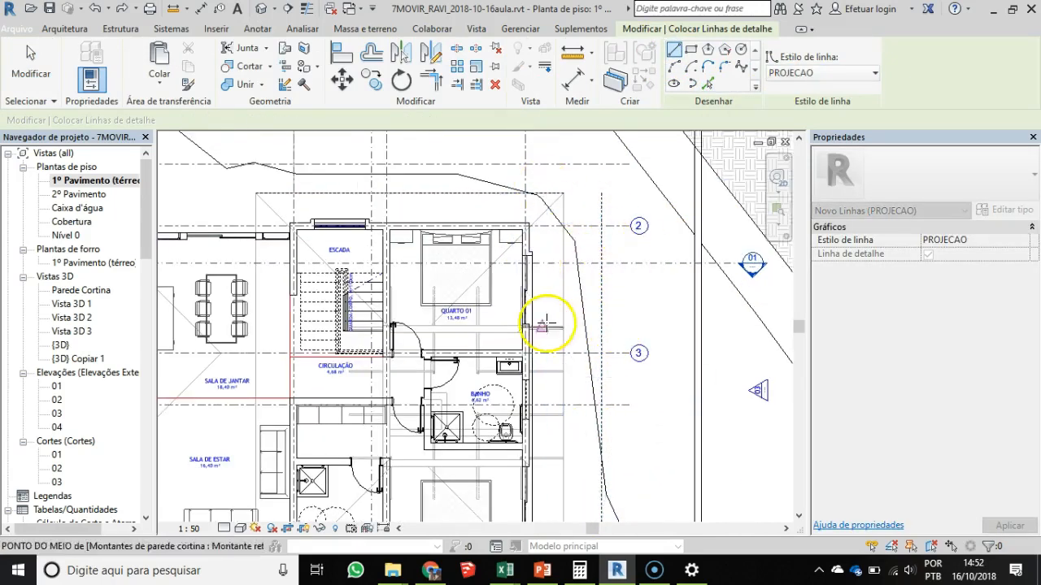
{"action": "scroll", "coordinate": [561, 284], "scroll_direction": "up", "scroll_amount": 2}
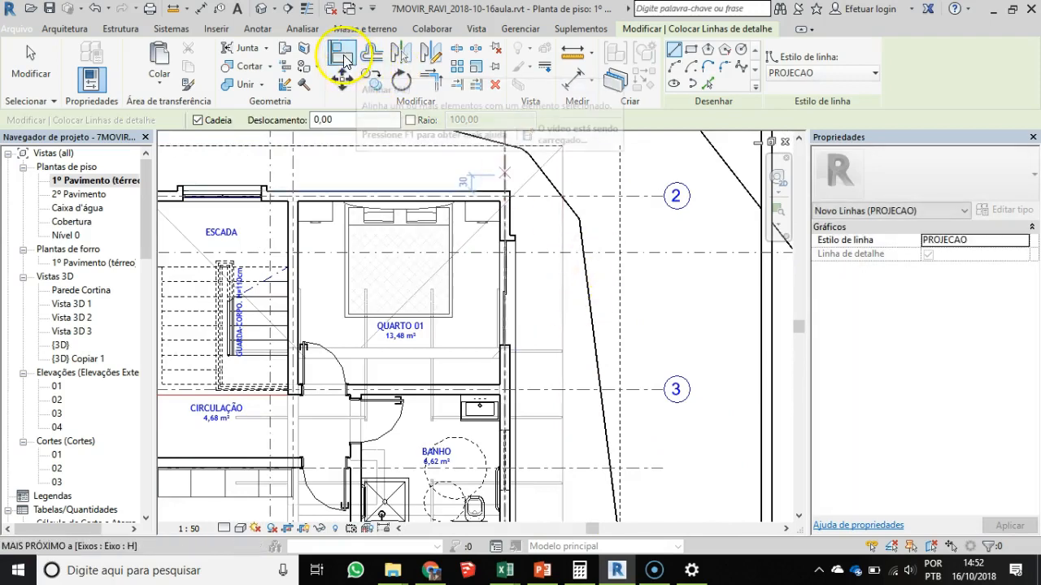
- Align the new vertical detail line with the roof edge beside QUARTO 01 and lock the alignment
{"action": "left_click", "coordinate": [342, 55]}
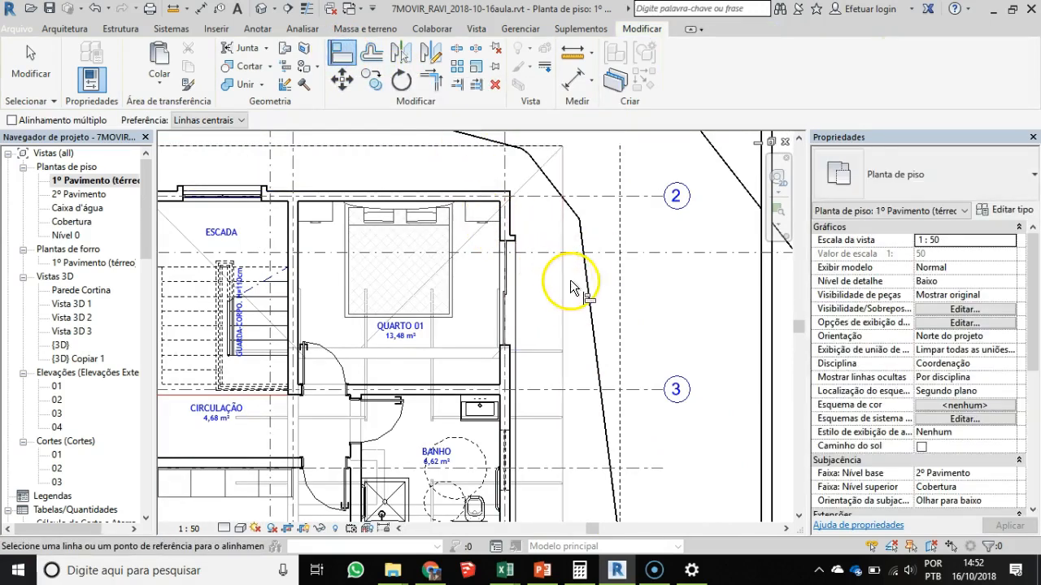
{"action": "left_click", "coordinate": [565, 291]}
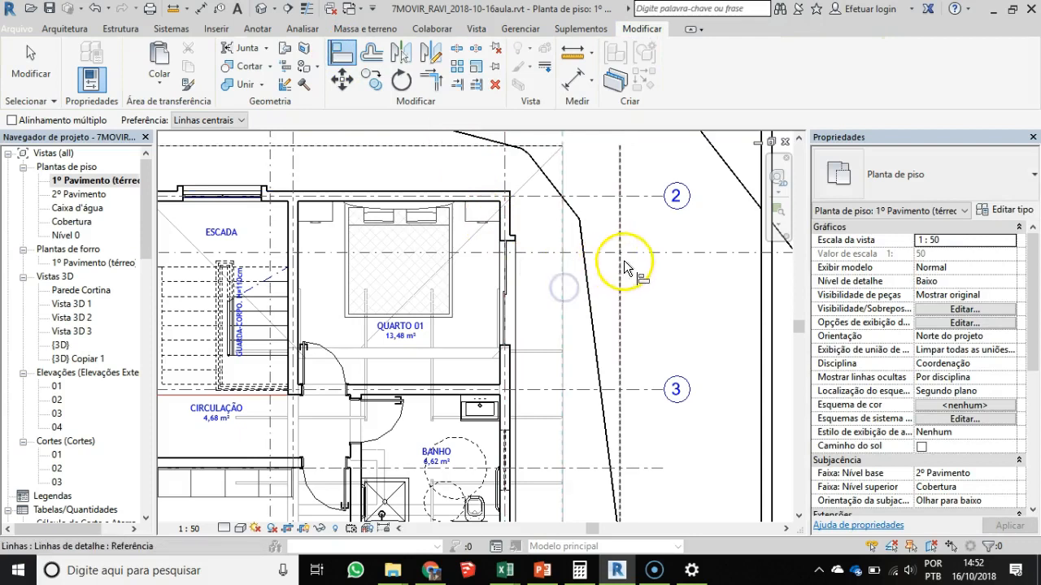
{"action": "left_click", "coordinate": [620, 281]}
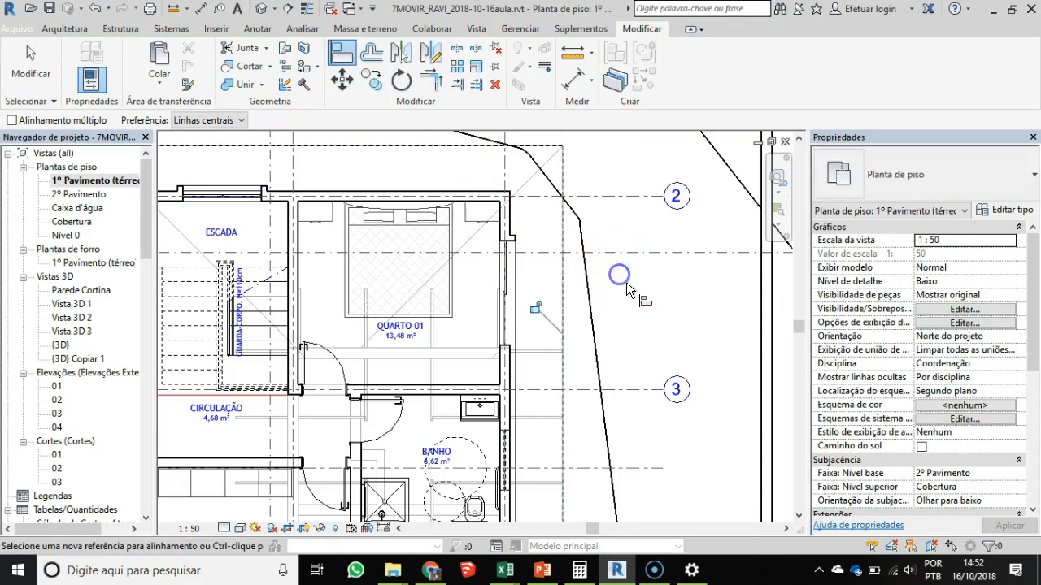
{"action": "left_click", "coordinate": [536, 317]}
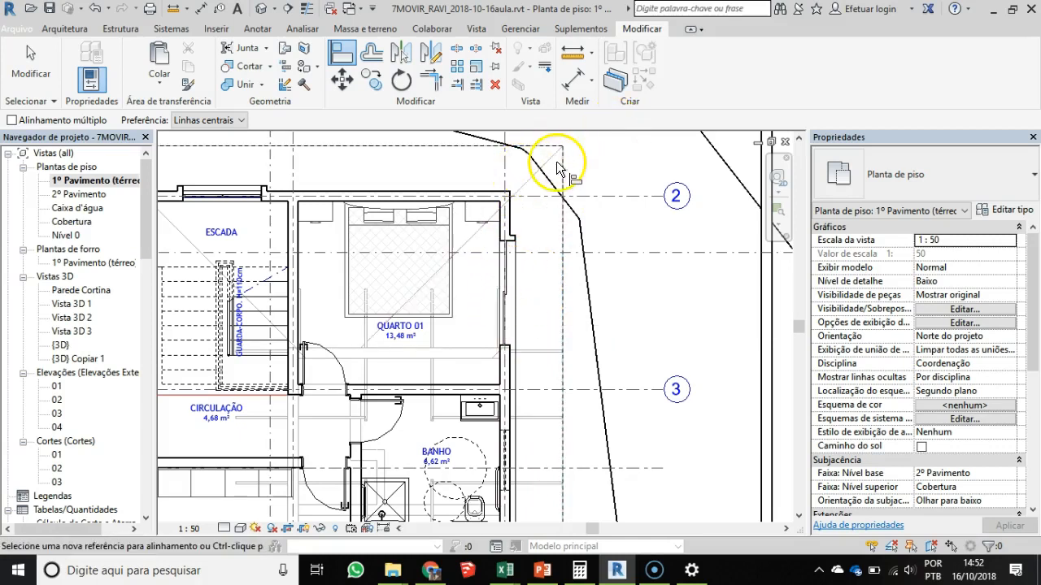
{"action": "scroll", "coordinate": [576, 274], "scroll_direction": "down", "scroll_amount": 4}
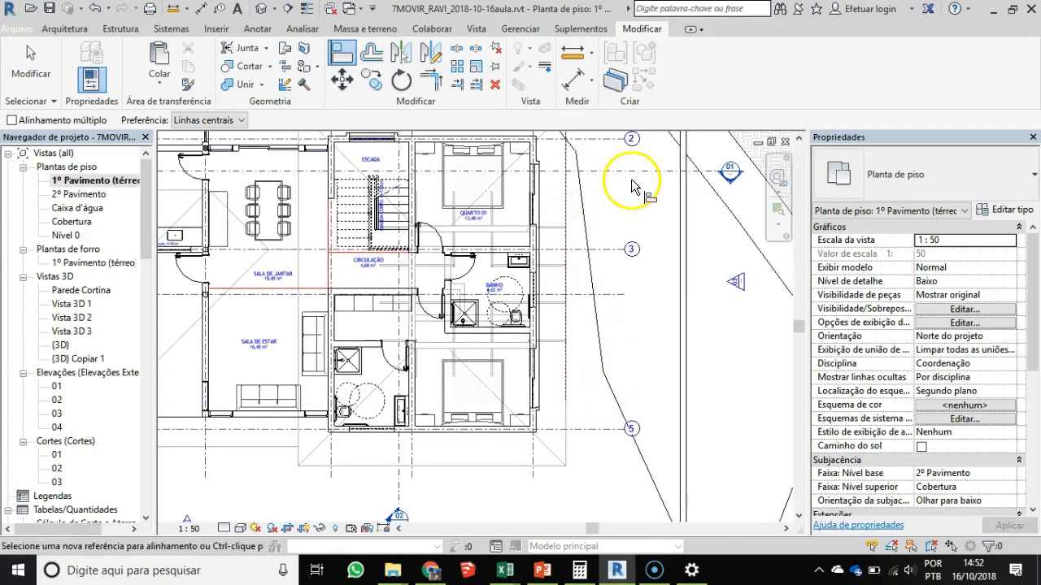
{"action": "key", "text": "Escape"}
- Create locked PROJECAO detail lines with Pick Lines from the two-storey roof's edges beyond axis 5 and across SALA DE JANTAR
{"action": "left_click", "coordinate": [258, 33]}
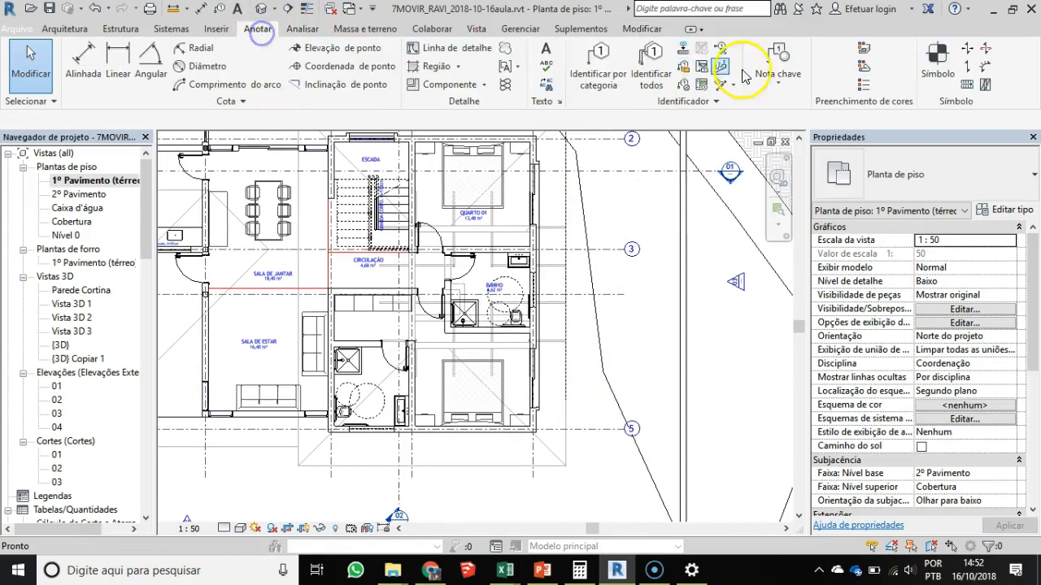
{"action": "left_click", "coordinate": [455, 48]}
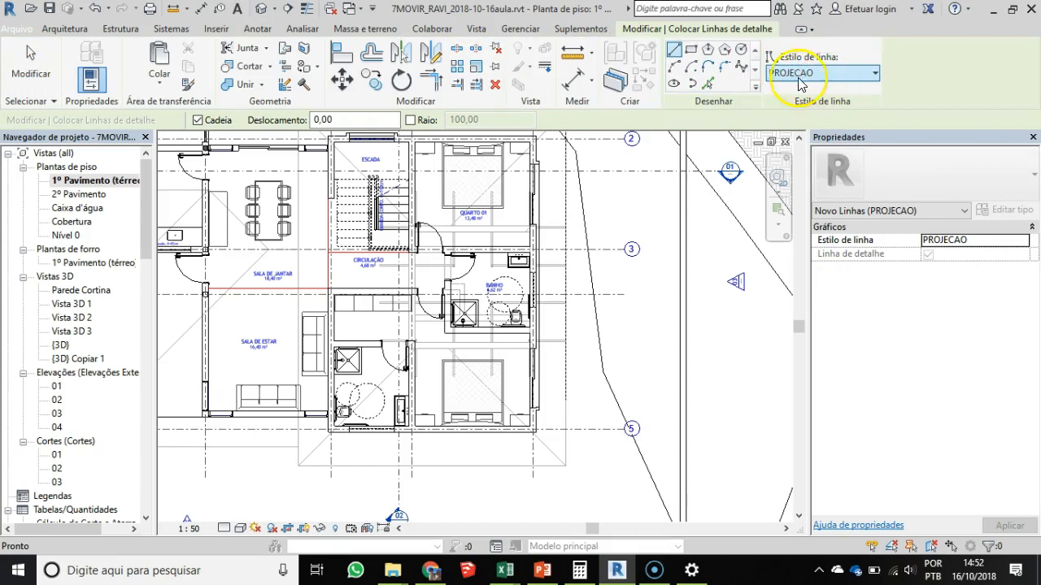
{"action": "left_click", "coordinate": [710, 84]}
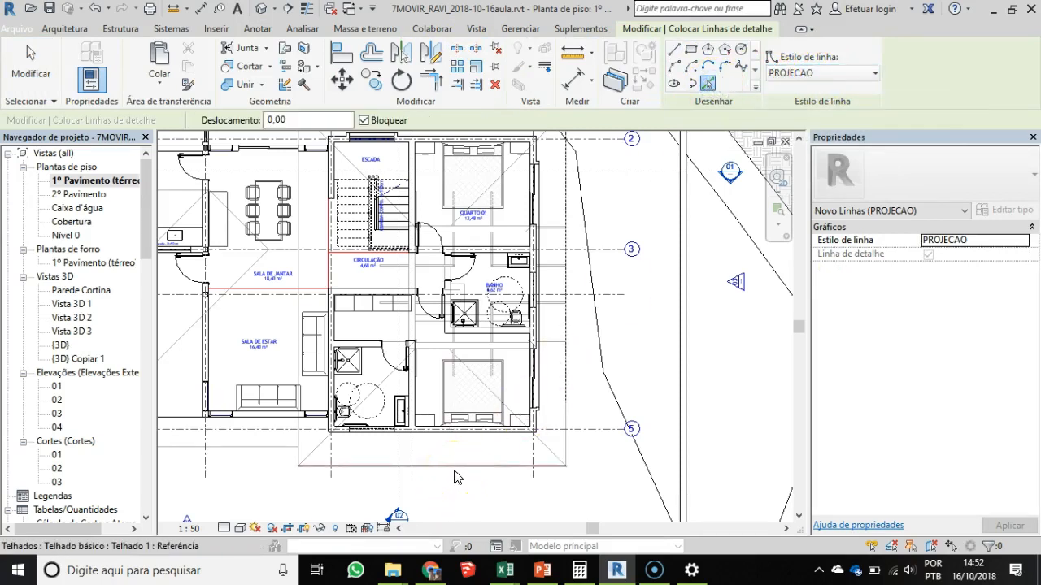
{"action": "key", "text": "Tab"}
{"action": "key", "text": "Tab"}
{"action": "key", "text": "Tab"}
{"action": "key", "text": "Tab"}
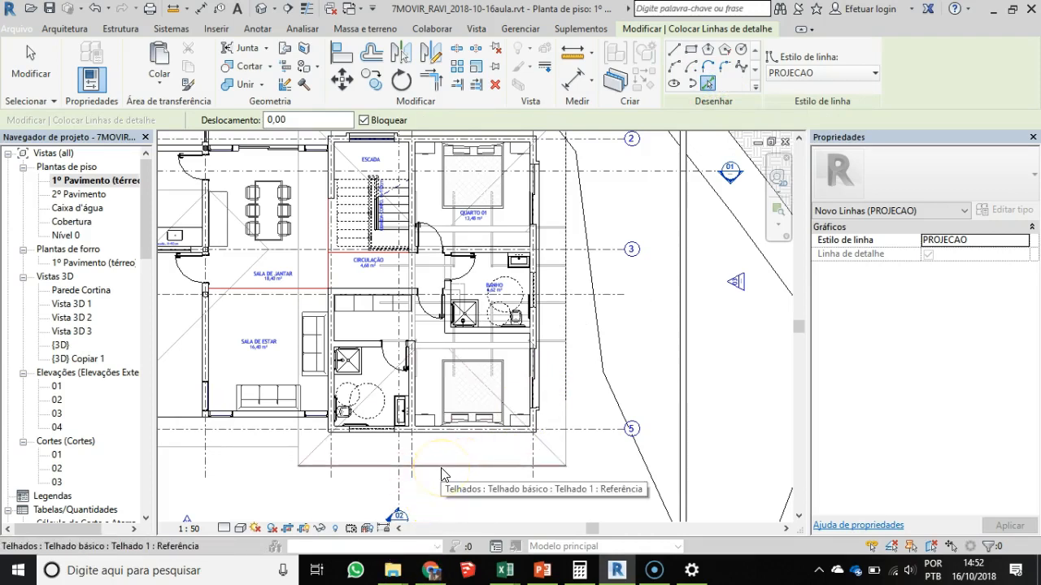
{"action": "left_click", "coordinate": [294, 443]}
{"action": "scroll", "coordinate": [487, 371], "scroll_direction": "down", "scroll_amount": 2}
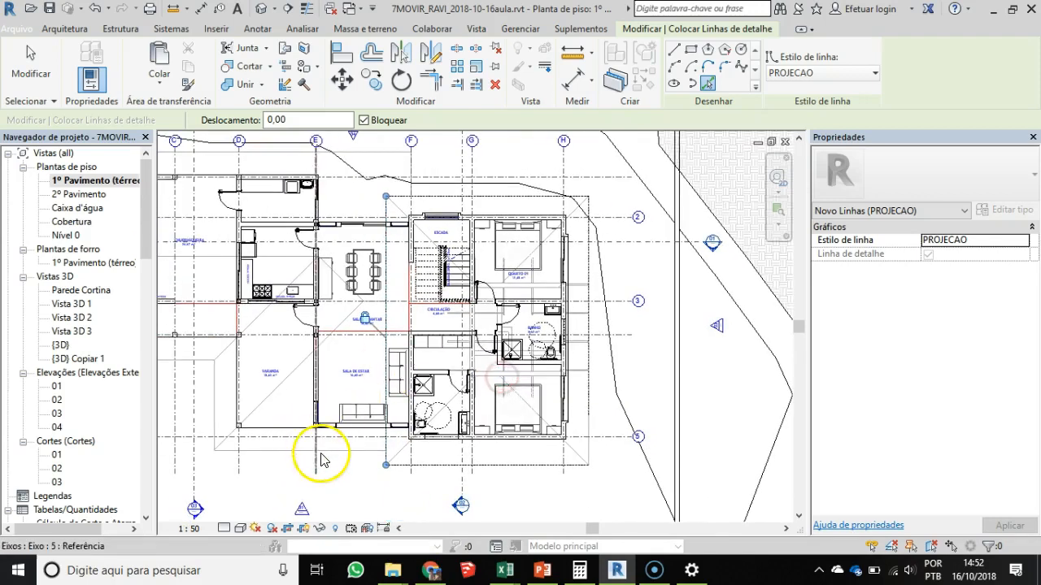
- Pick the single-storey roof's outer edges around VARANDA, the outer end, beyond the kitchen and along axis F as locked PROJECAO detail lines
{"action": "left_click", "coordinate": [291, 445]}
{"action": "left_click", "coordinate": [219, 404]}
{"action": "left_click", "coordinate": [186, 362]}
{"action": "middle_click_drag", "start_coordinate": [266, 369], "coordinate": [630, 330]}
{"action": "left_click", "coordinate": [350, 274]}
{"action": "middle_click_drag", "start_coordinate": [375, 199], "coordinate": [335, 308]}
{"action": "left_click", "coordinate": [397, 224]}
{"action": "middle_click_drag", "start_coordinate": [642, 240], "coordinate": [396, 243]}
{"action": "scroll", "coordinate": [487, 252], "scroll_direction": "up", "scroll_amount": 3}
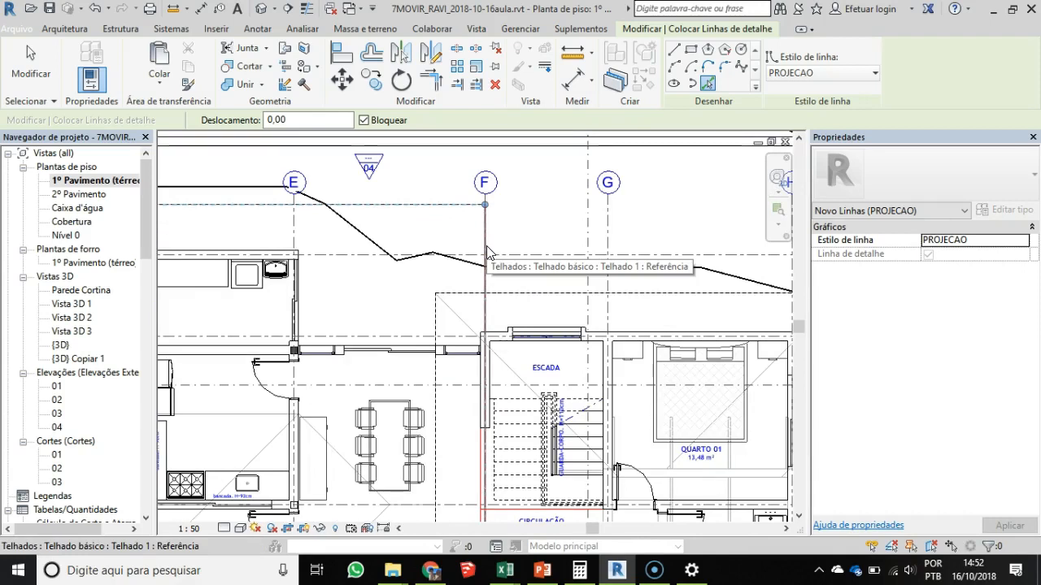
{"action": "left_click", "coordinate": [487, 246]}
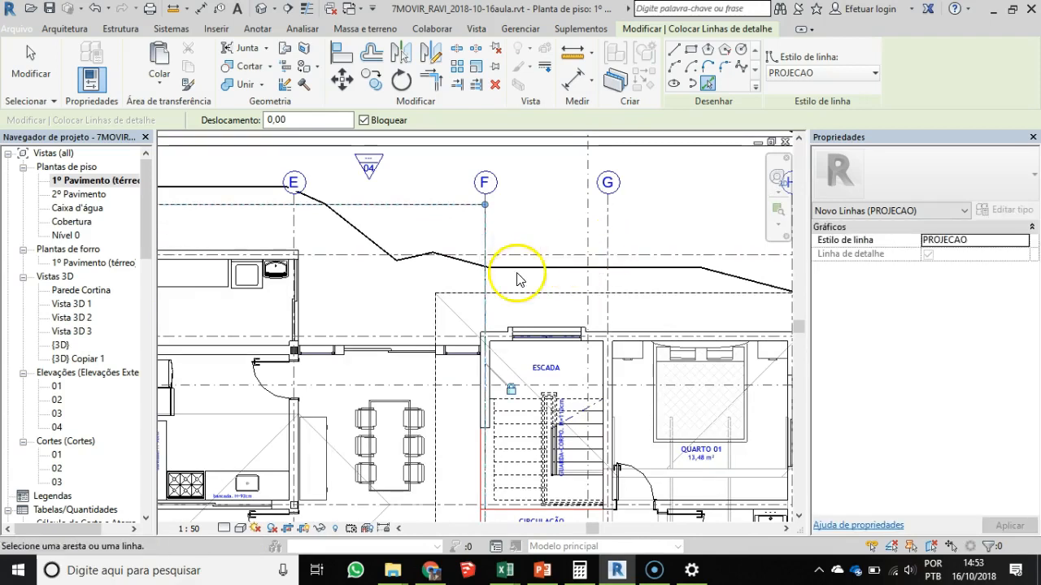
{"action": "scroll", "coordinate": [573, 292], "scroll_direction": "down", "scroll_amount": 2}
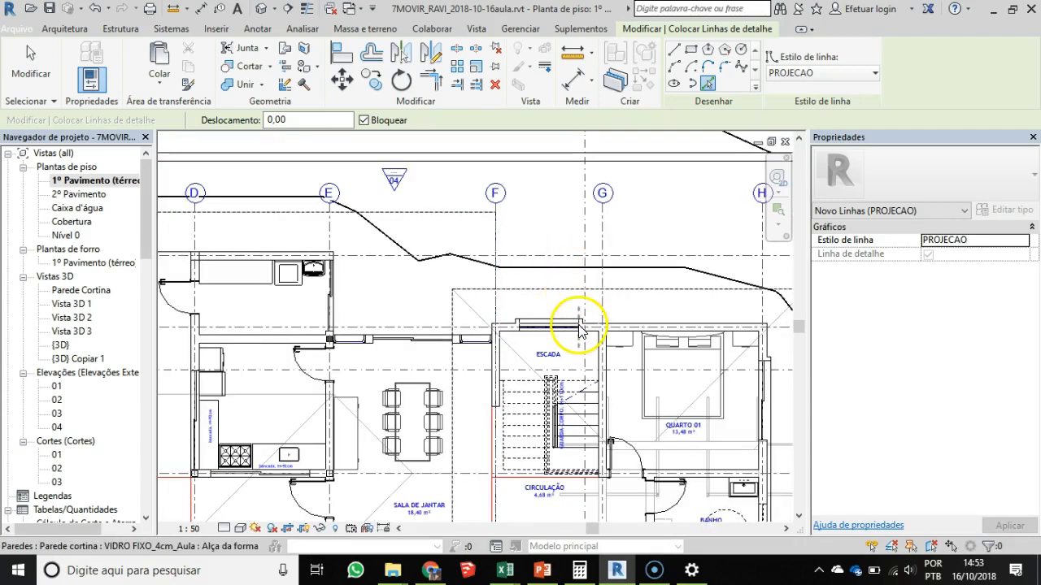
- End the Detail Line command, select the projection line along axis F and examine its course down to its end beyond axis 5
{"action": "middle_click_drag", "start_coordinate": [611, 345], "coordinate": [544, 333]}
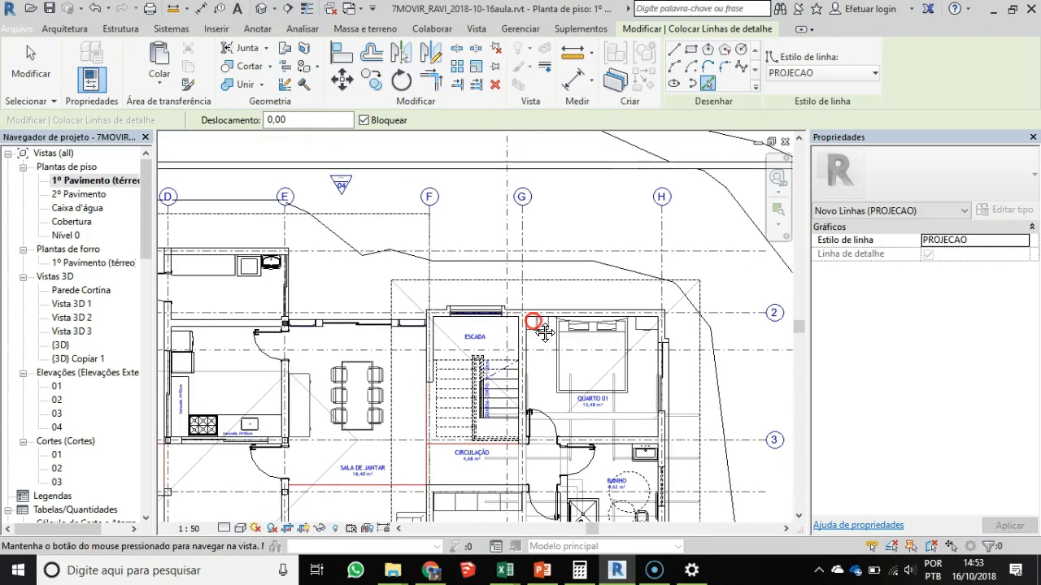
{"action": "scroll", "coordinate": [444, 293], "scroll_direction": "up", "scroll_amount": 2}
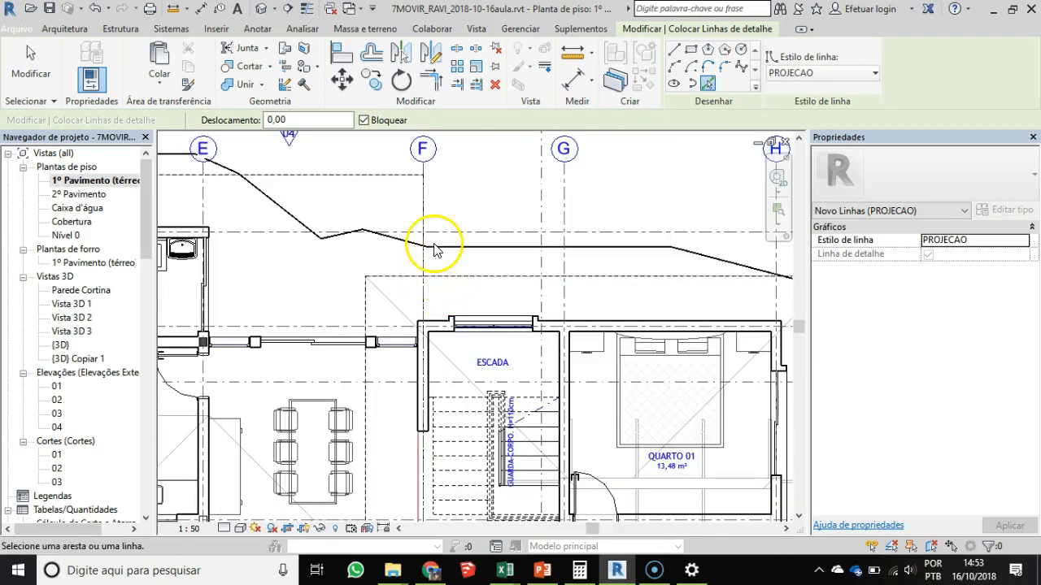
{"action": "key", "text": "Escape"}
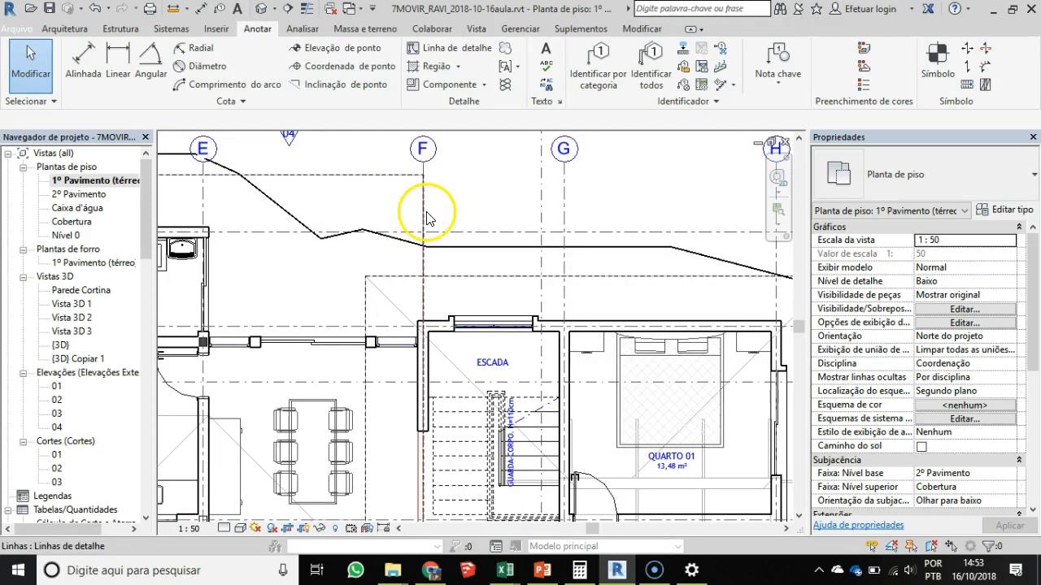
{"action": "left_click", "coordinate": [428, 221]}
{"action": "scroll", "coordinate": [490, 439], "scroll_direction": "down", "scroll_amount": 1}
{"action": "middle_click_drag", "start_coordinate": [490, 415], "coordinate": [488, 189]}
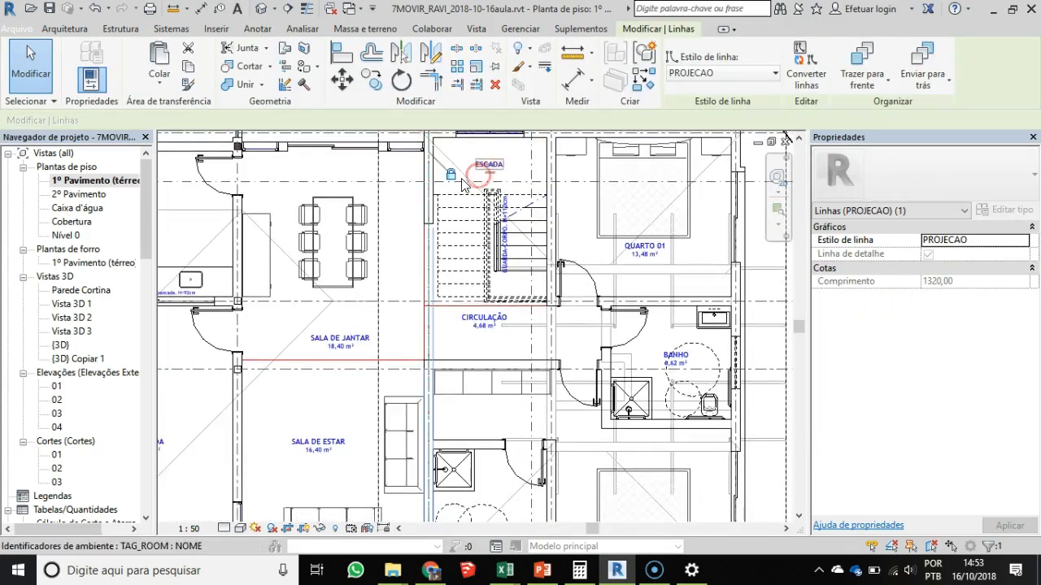
{"action": "scroll", "coordinate": [454, 376], "scroll_direction": "down", "scroll_amount": 1}
{"action": "middle_click_drag", "start_coordinate": [488, 449], "coordinate": [497, 334]}
{"action": "scroll", "coordinate": [452, 439], "scroll_direction": "up", "scroll_amount": 2}
{"action": "scroll", "coordinate": [445, 417], "scroll_direction": "up", "scroll_amount": 3}
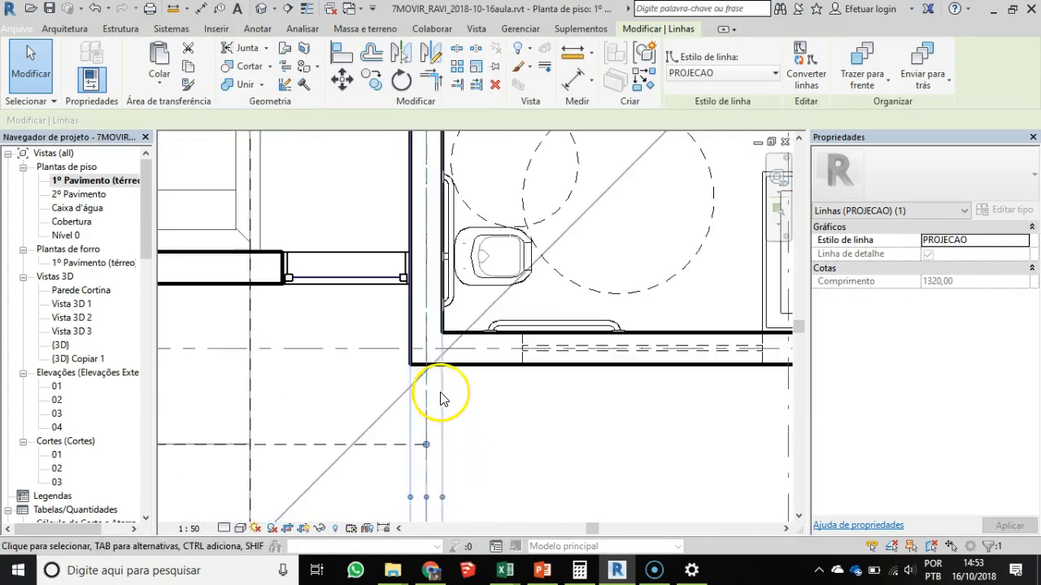
{"action": "left_click", "coordinate": [456, 413]}
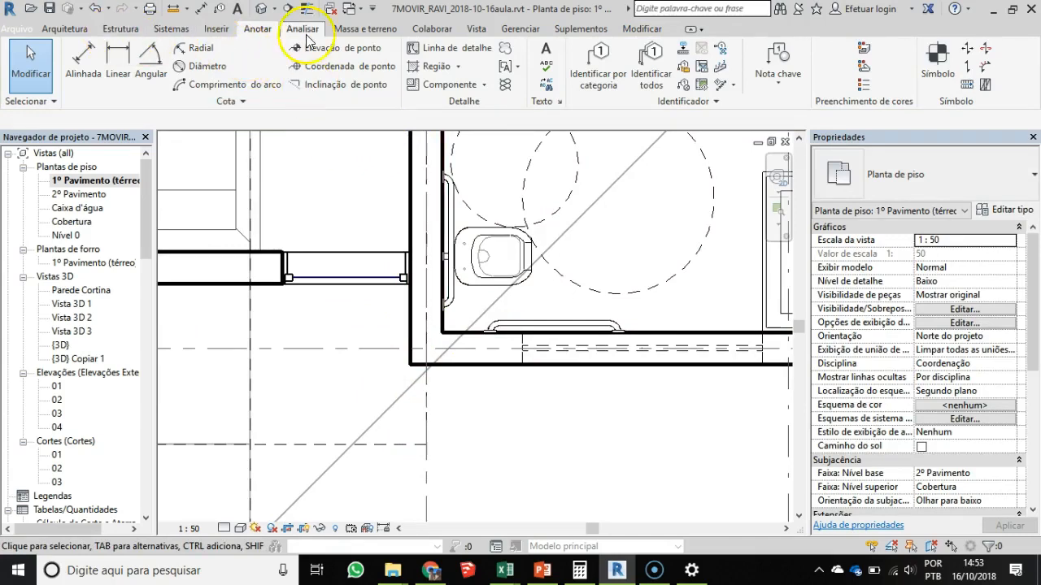
- Split the axis F projection line about 16 cm outside the bathroom's exterior wall corner near axis 5
{"action": "left_click", "coordinate": [628, 30]}
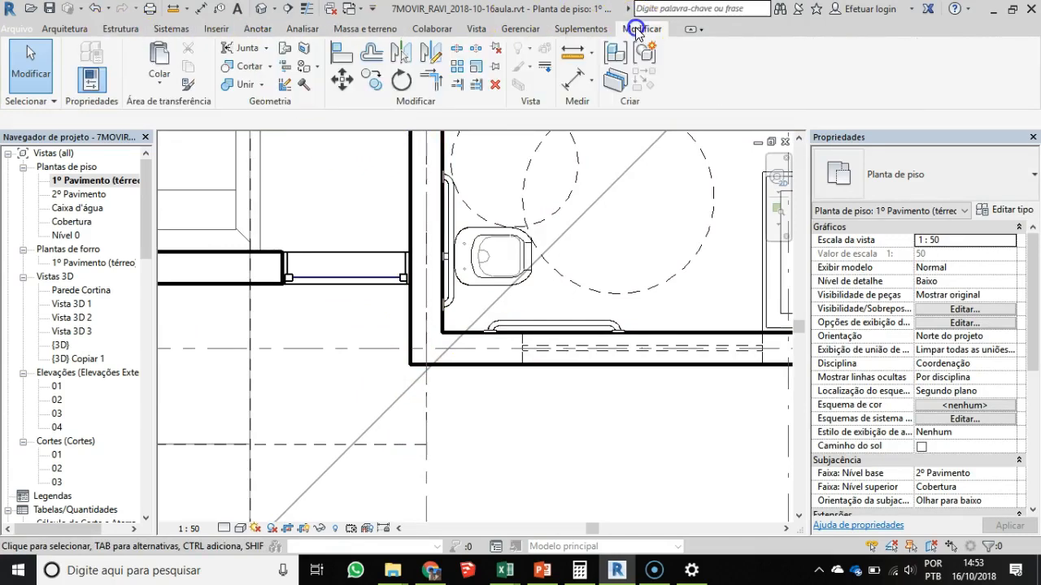
{"action": "left_click", "coordinate": [456, 51]}
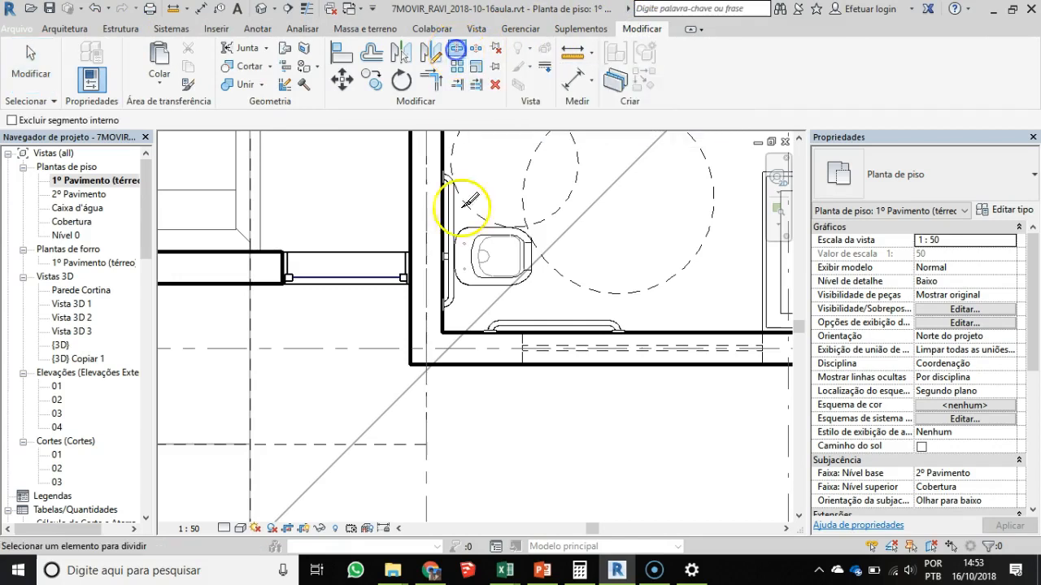
{"action": "left_click", "coordinate": [431, 385]}
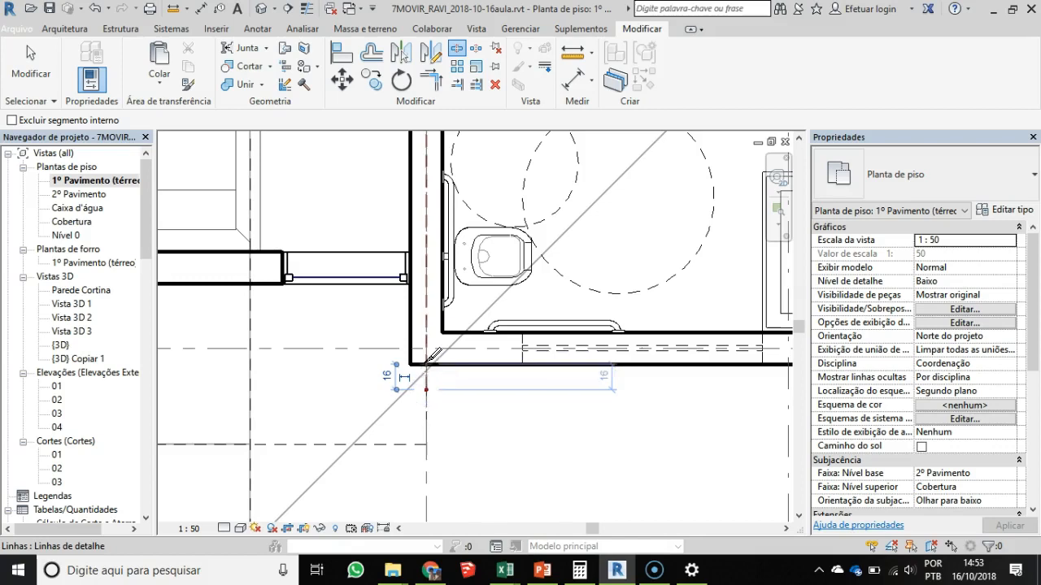
{"action": "key", "text": "Escape"}
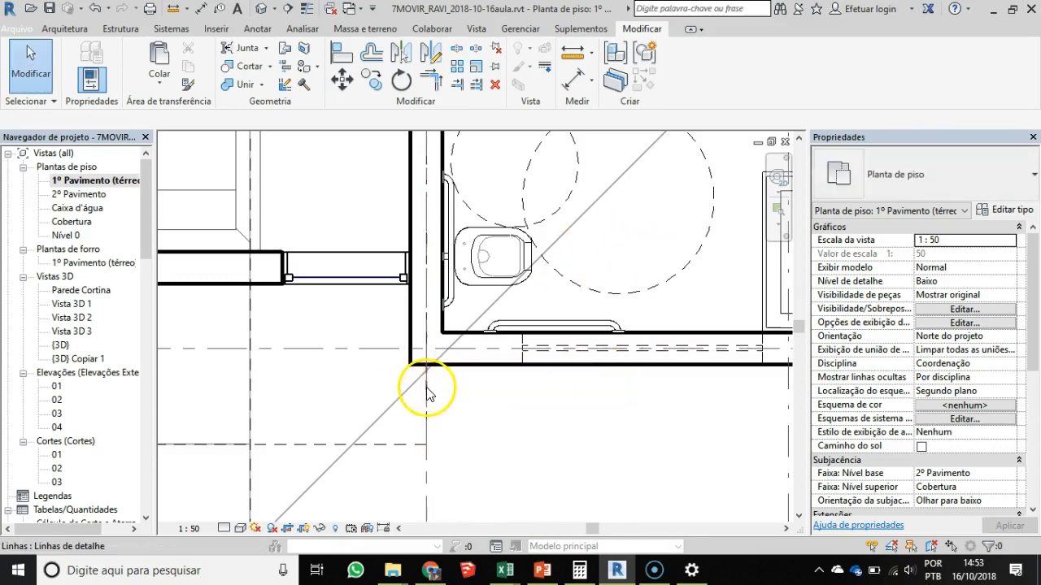
{"action": "left_click", "coordinate": [558, 383]}
{"action": "left_click", "coordinate": [476, 458]}
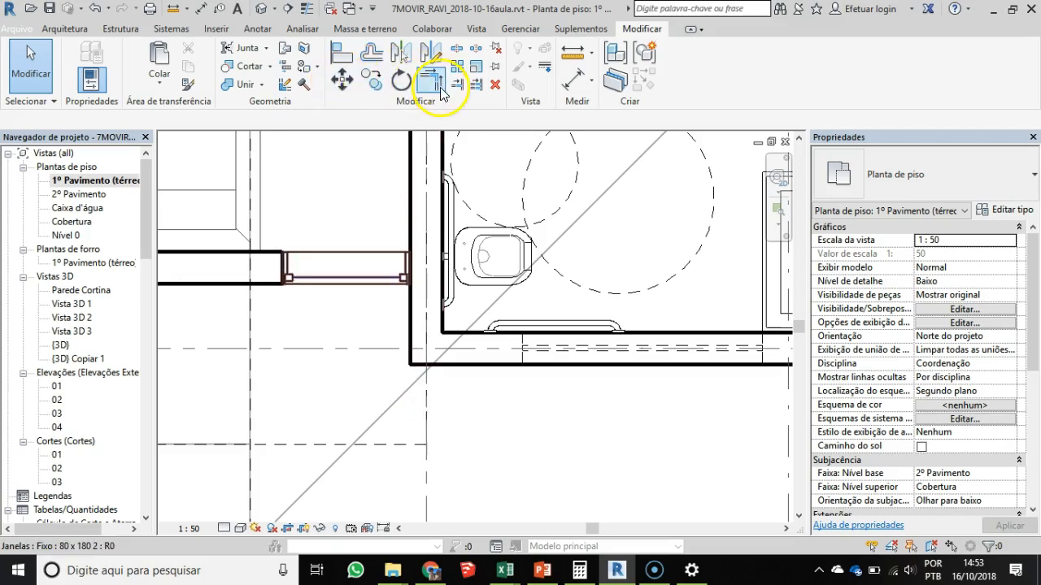
{"action": "left_click", "coordinate": [474, 83]}
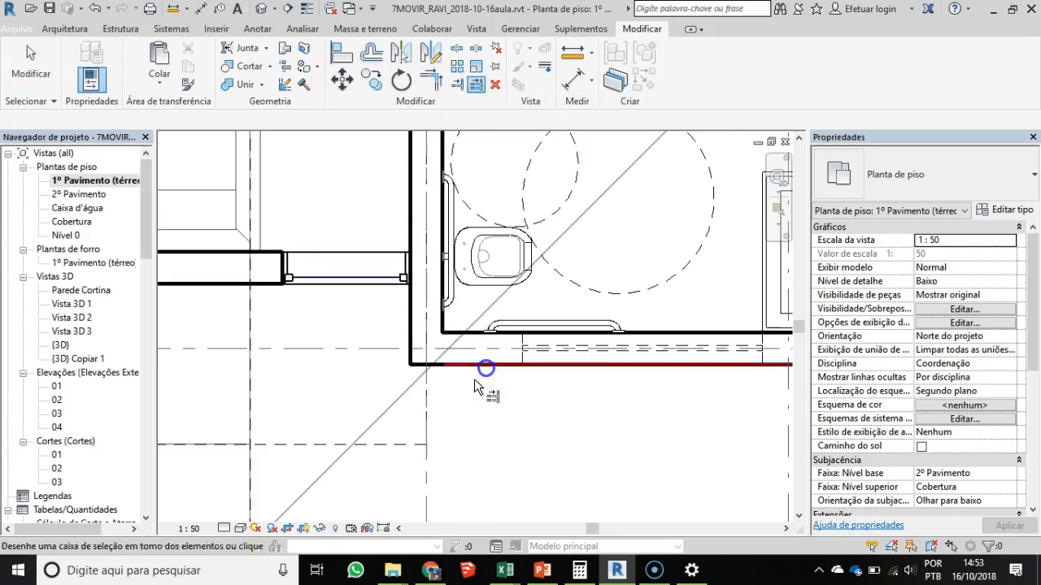
{"action": "scroll", "coordinate": [485, 433], "scroll_direction": "down", "scroll_amount": 3}
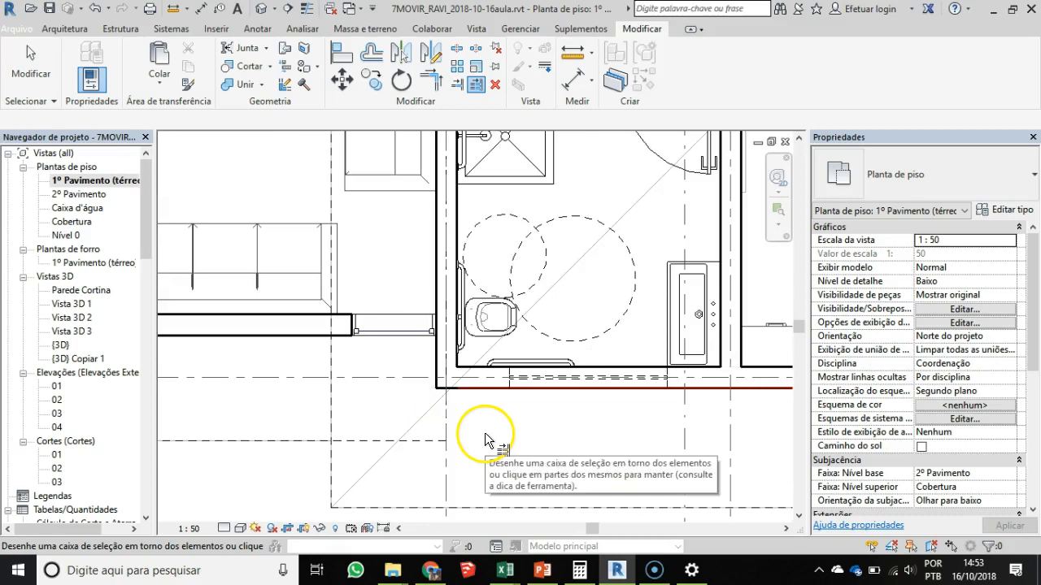
{"action": "key", "text": "Escape"}
{"action": "key", "text": "Escape"}
- Move the projection line along axis F 10 cm onto the interior face of the bathroom wall near axis 5
{"action": "scroll", "coordinate": [458, 432], "scroll_direction": "up", "scroll_amount": 2}
{"action": "left_click", "coordinate": [442, 319]}
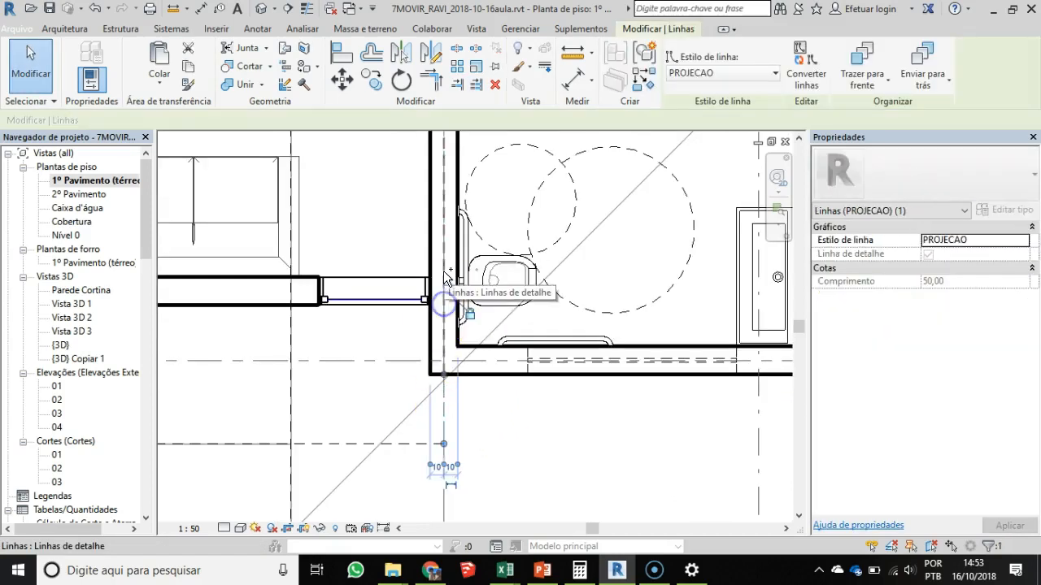
{"action": "scroll", "coordinate": [429, 374], "scroll_direction": "up", "scroll_amount": 3}
{"action": "key", "text": "m"}
{"action": "key", "text": "v"}
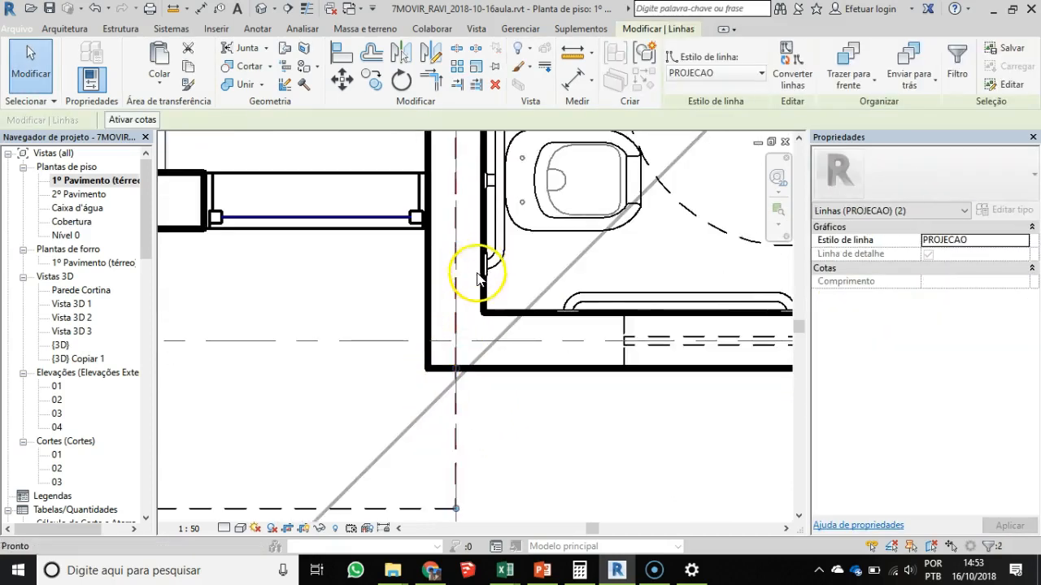
{"action": "left_click", "coordinate": [588, 313]}
{"action": "left_click", "coordinate": [761, 534]}
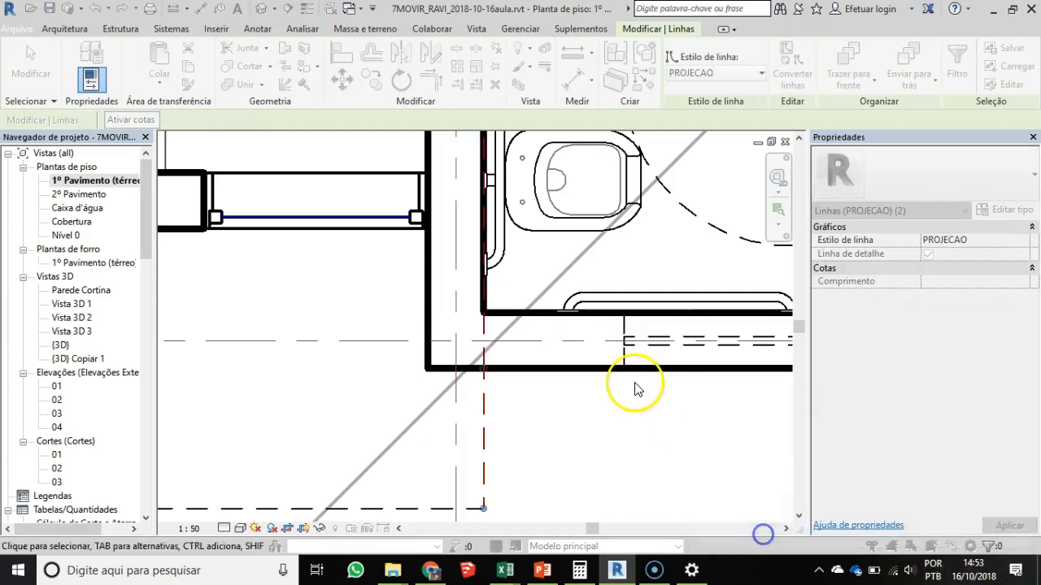
{"action": "left_click", "coordinate": [494, 453]}
{"action": "scroll", "coordinate": [494, 452], "scroll_direction": "down", "scroll_amount": 1}
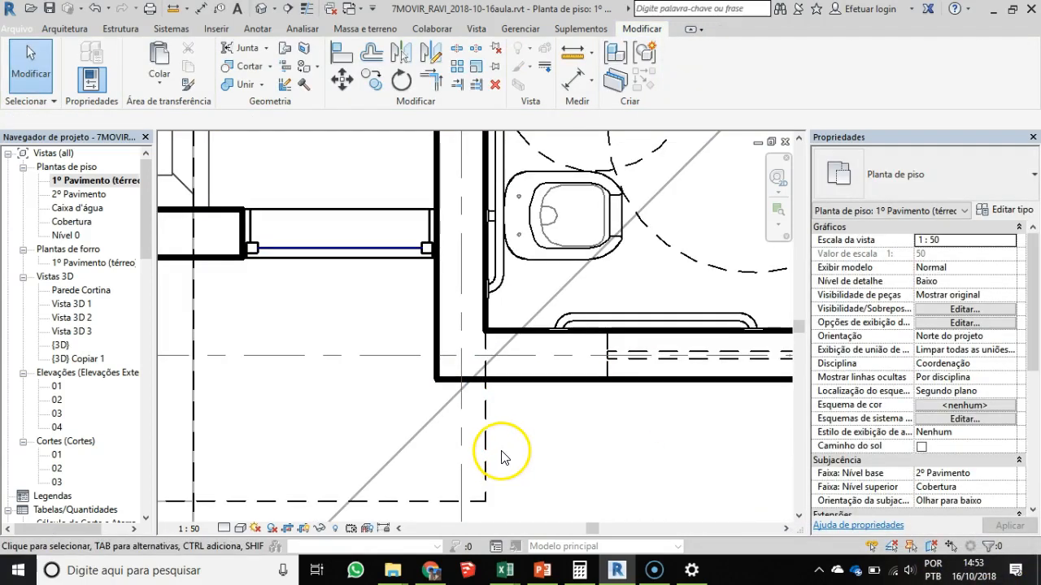
- Trim the moved projection line to the bathroom's exterior wall face, keeping the part outside the building
{"action": "left_click", "coordinate": [516, 381]}
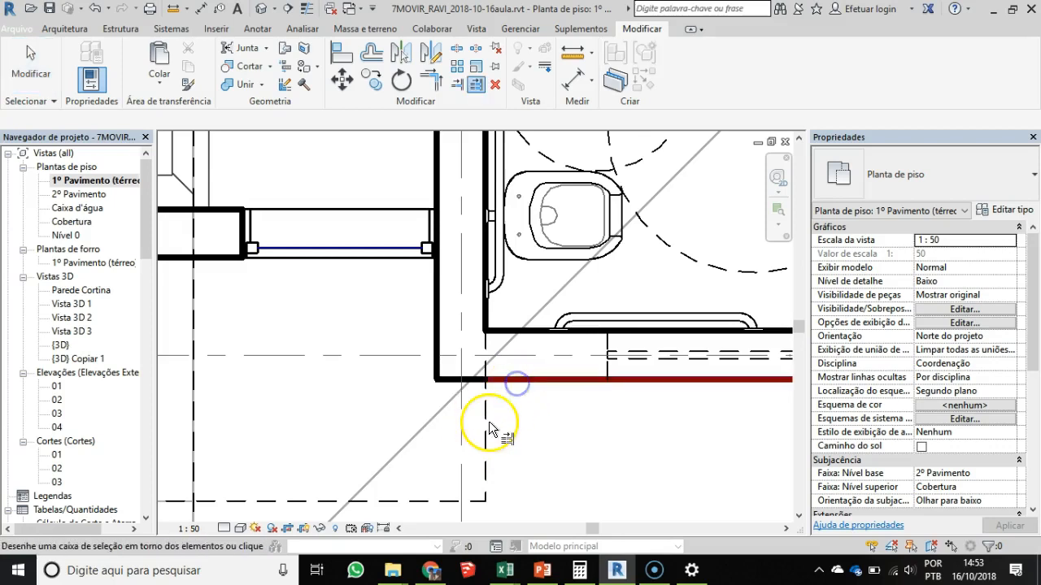
{"action": "left_click", "coordinate": [488, 411]}
{"action": "scroll", "coordinate": [498, 458], "scroll_direction": "down", "scroll_amount": 5}
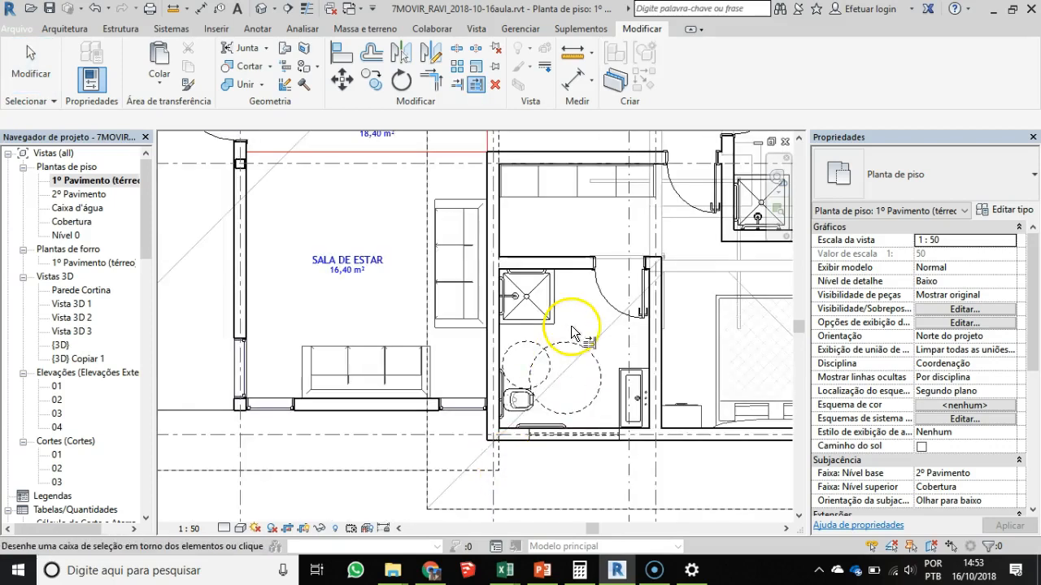
- Trim the axis F projection line to the exterior wall face at ESCADA, keeping the outside part, and select it
{"action": "middle_click_drag", "start_coordinate": [568, 251], "coordinate": [562, 481]}
{"action": "scroll", "coordinate": [554, 275], "scroll_direction": "up", "scroll_amount": 4}
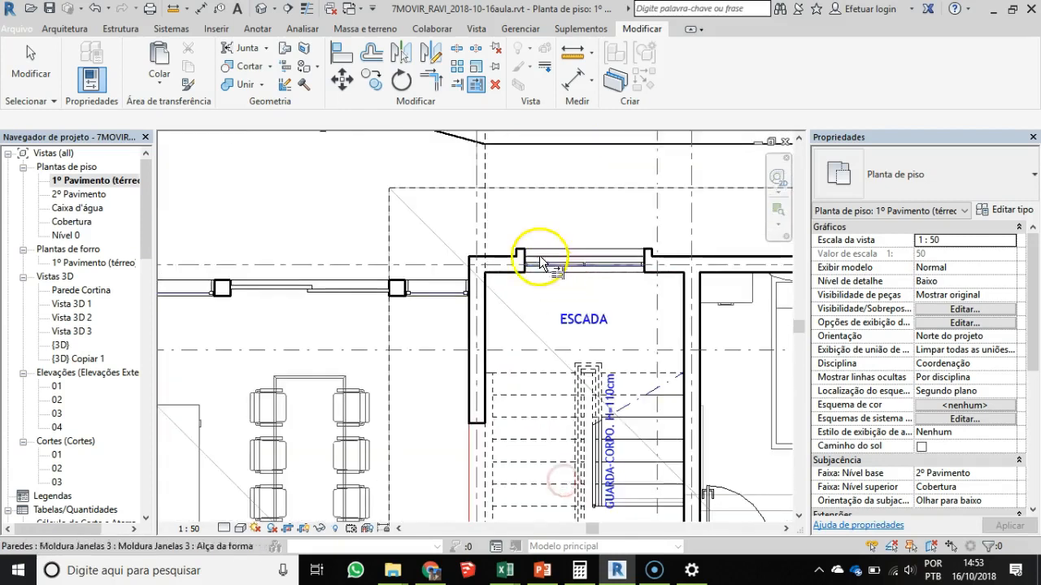
{"action": "left_click", "coordinate": [496, 273]}
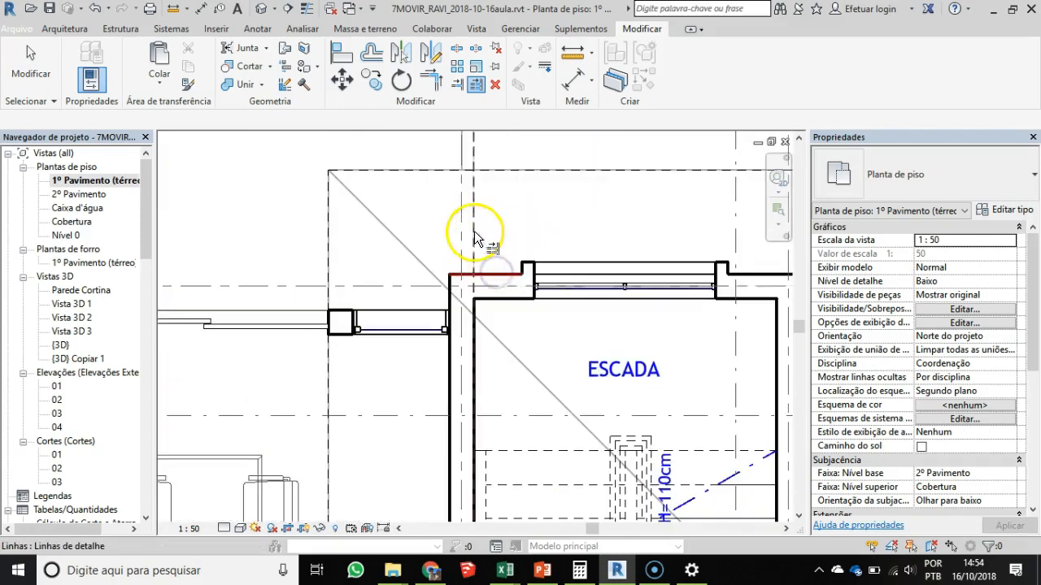
{"action": "key", "text": "Escape"}
{"action": "key", "text": "Escape"}
{"action": "scroll", "coordinate": [504, 260], "scroll_direction": "down", "scroll_amount": 1}
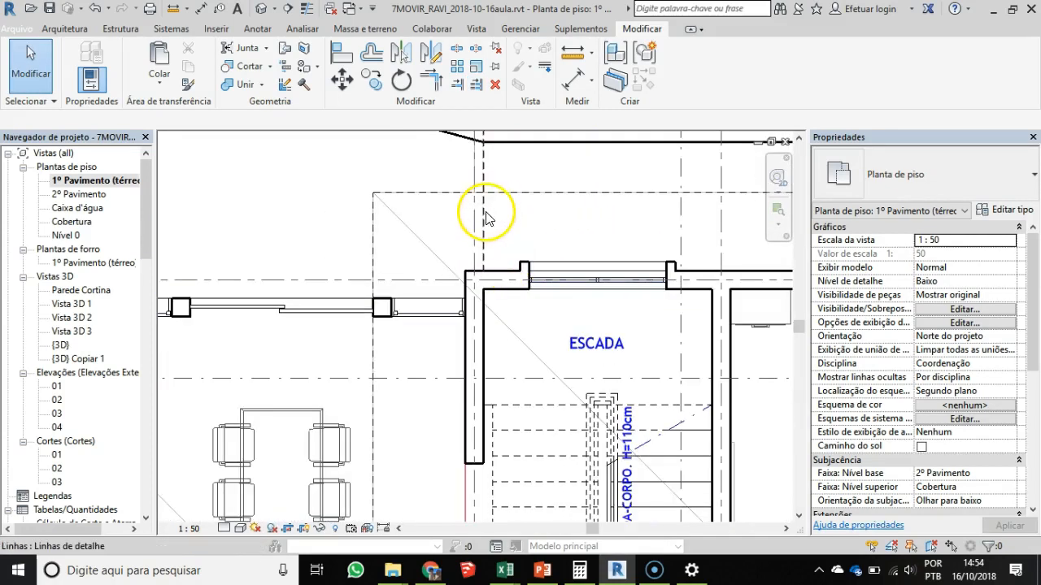
{"action": "left_click", "coordinate": [485, 218]}
- Split the two-storey roof's projection line at SALA DE ESTAR's exterior wall face and remove the 174 cm piece inside the room
{"action": "scroll", "coordinate": [495, 239], "scroll_direction": "down", "scroll_amount": 4}
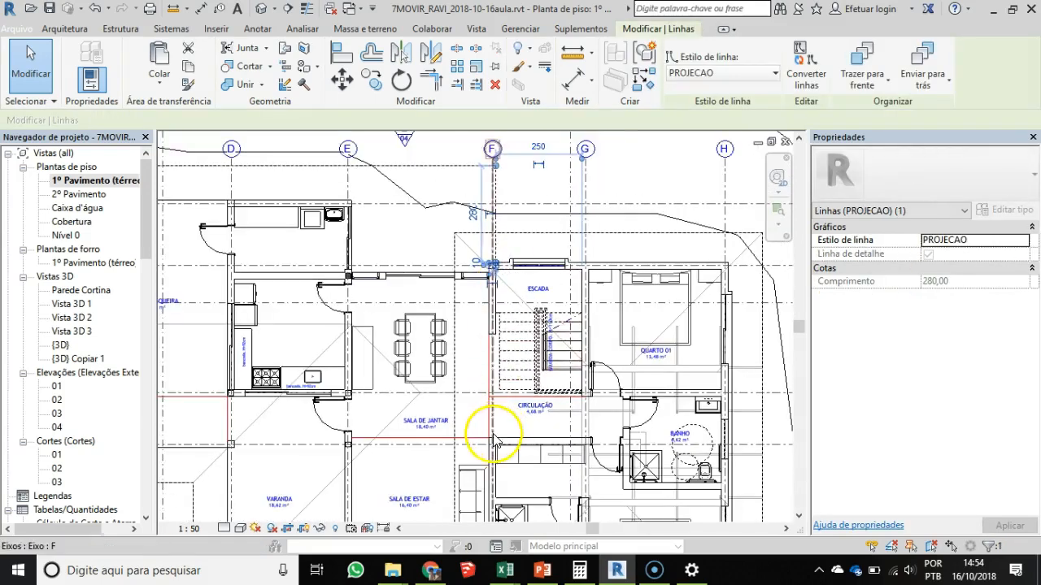
{"action": "scroll", "coordinate": [494, 439], "scroll_direction": "up", "scroll_amount": 1}
{"action": "scroll", "coordinate": [517, 437], "scroll_direction": "up", "scroll_amount": 1}
{"action": "scroll", "coordinate": [518, 433], "scroll_direction": "down", "scroll_amount": 1}
{"action": "middle_click_drag", "start_coordinate": [518, 431], "coordinate": [514, 244]}
{"action": "scroll", "coordinate": [456, 439], "scroll_direction": "up", "scroll_amount": 5}
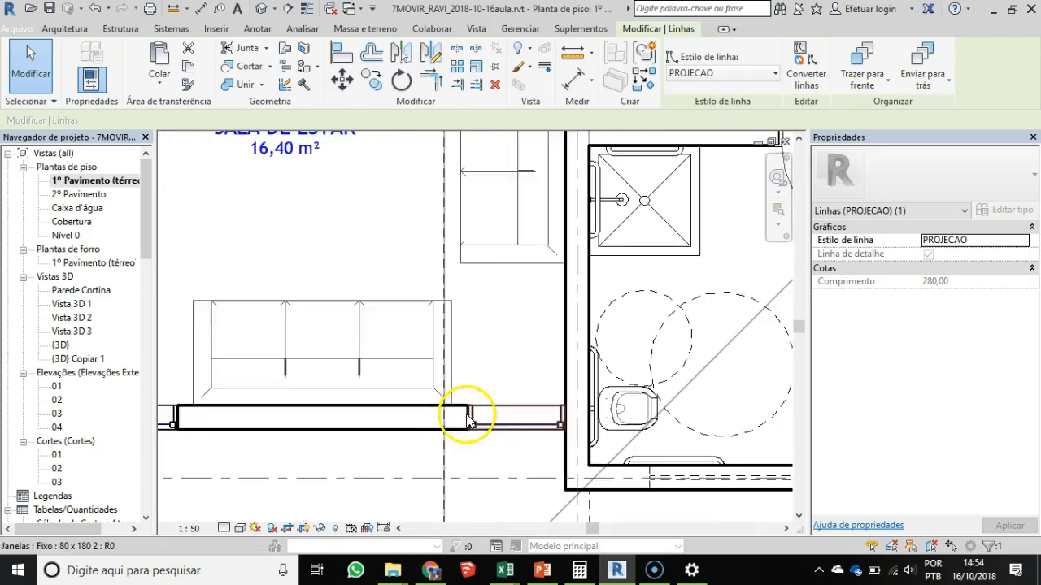
{"action": "key", "text": "Escape"}
{"action": "middle_click_drag", "start_coordinate": [454, 424], "coordinate": [450, 442]}
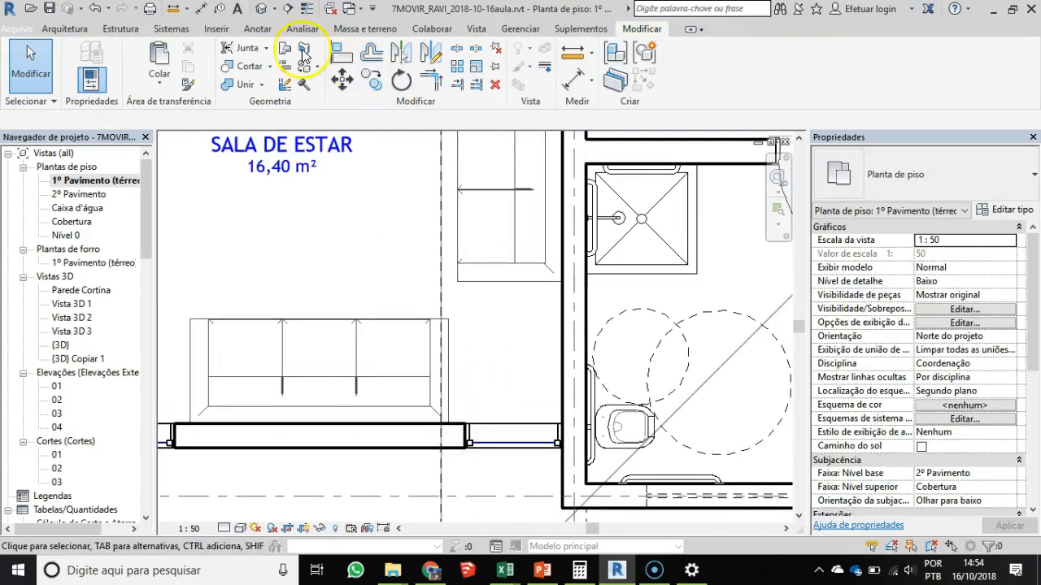
{"action": "left_click", "coordinate": [457, 50]}
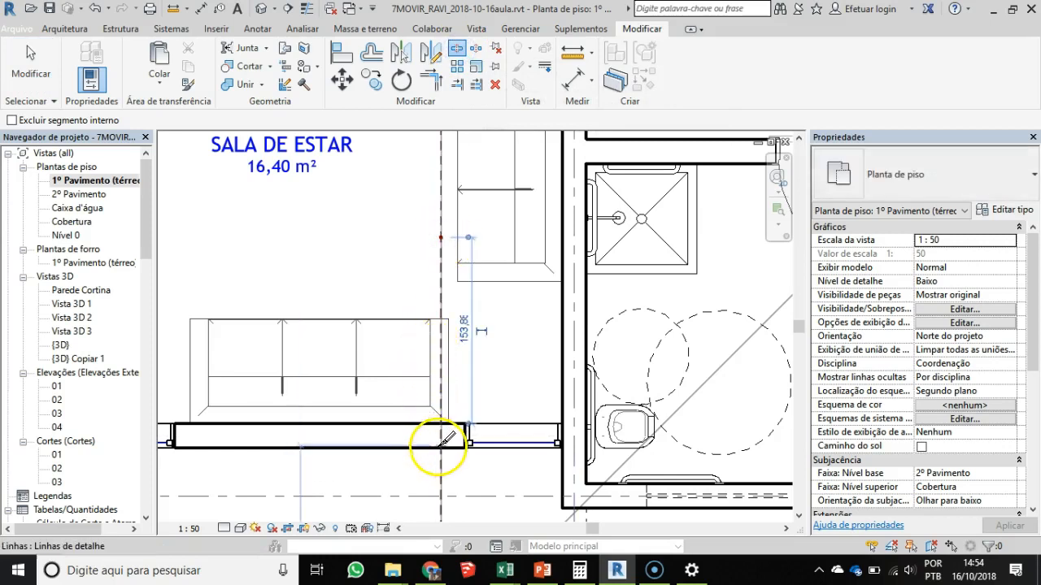
{"action": "key", "text": "Escape"}
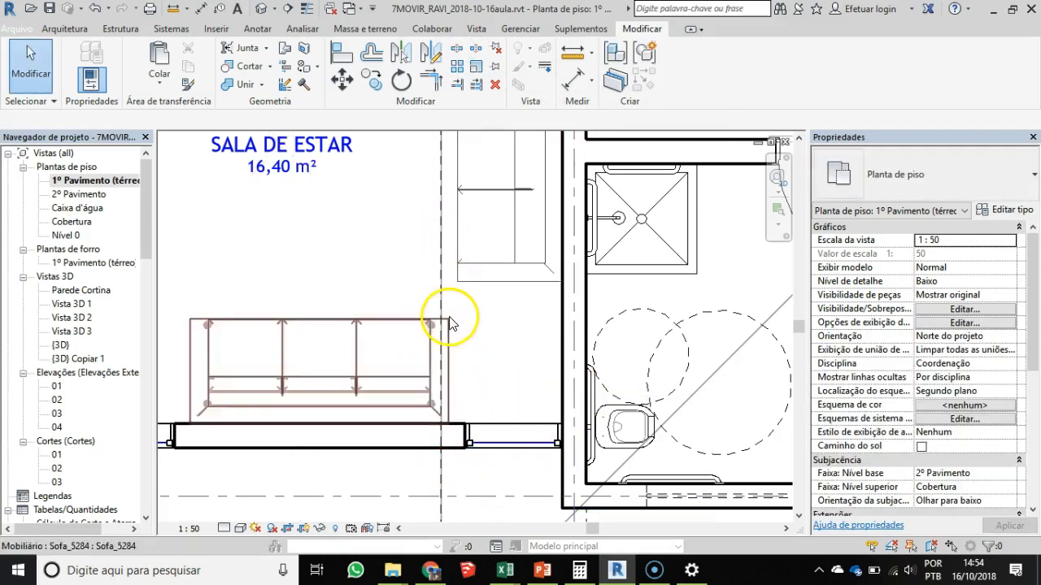
{"action": "left_click", "coordinate": [442, 298]}
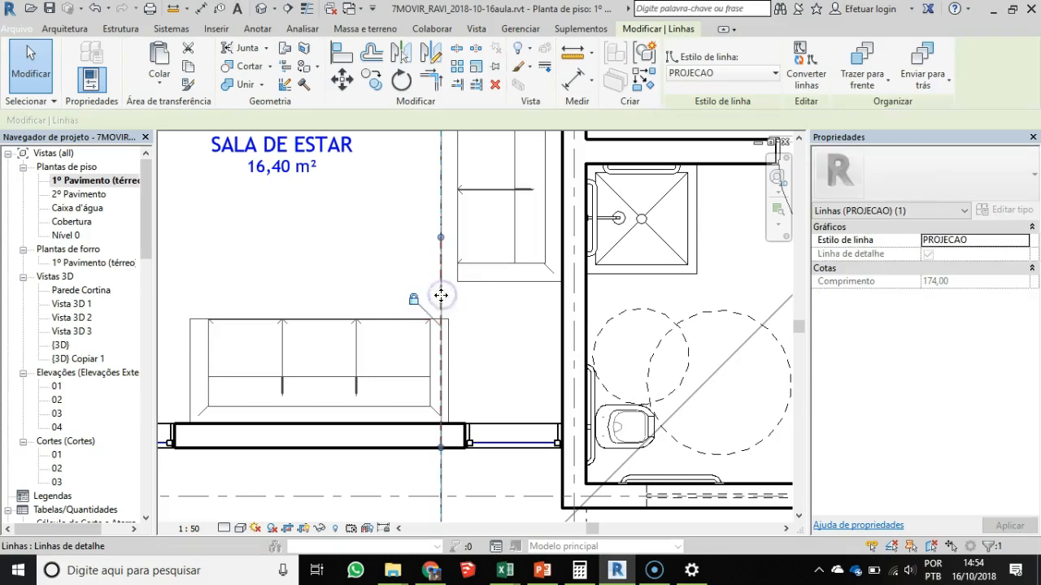
{"action": "left_click", "coordinate": [439, 470]}
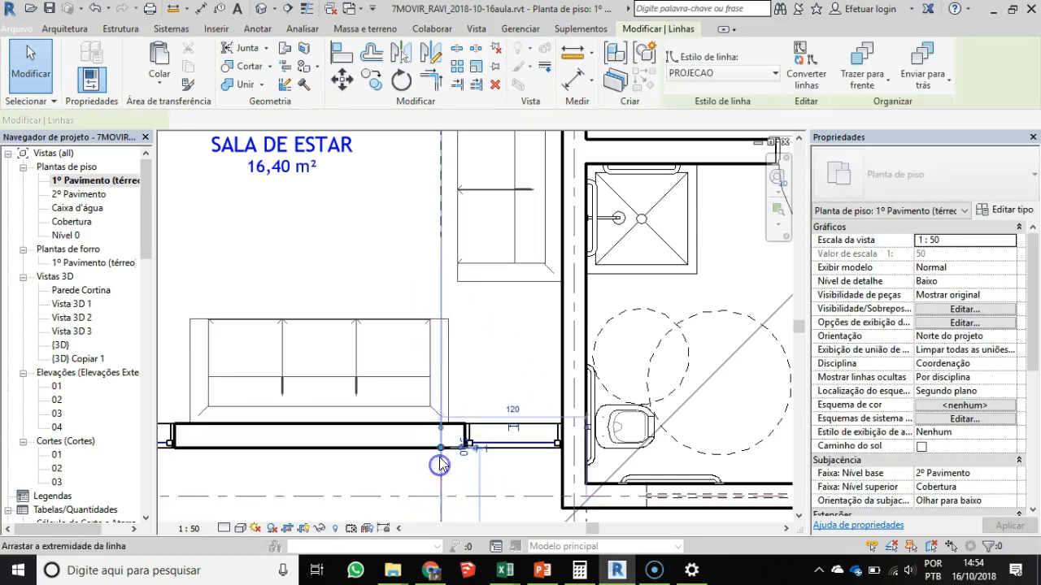
- Trim the remaining projection line across SALA DE JANTAR to the room's exterior wall face, keeping the part outside the building
{"action": "scroll", "coordinate": [489, 284], "scroll_direction": "down", "scroll_amount": 1}
{"action": "scroll", "coordinate": [489, 282], "scroll_direction": "down", "scroll_amount": 2}
{"action": "middle_click_drag", "start_coordinate": [489, 285], "coordinate": [486, 439]}
{"action": "middle_click_drag", "start_coordinate": [495, 203], "coordinate": [499, 400]}
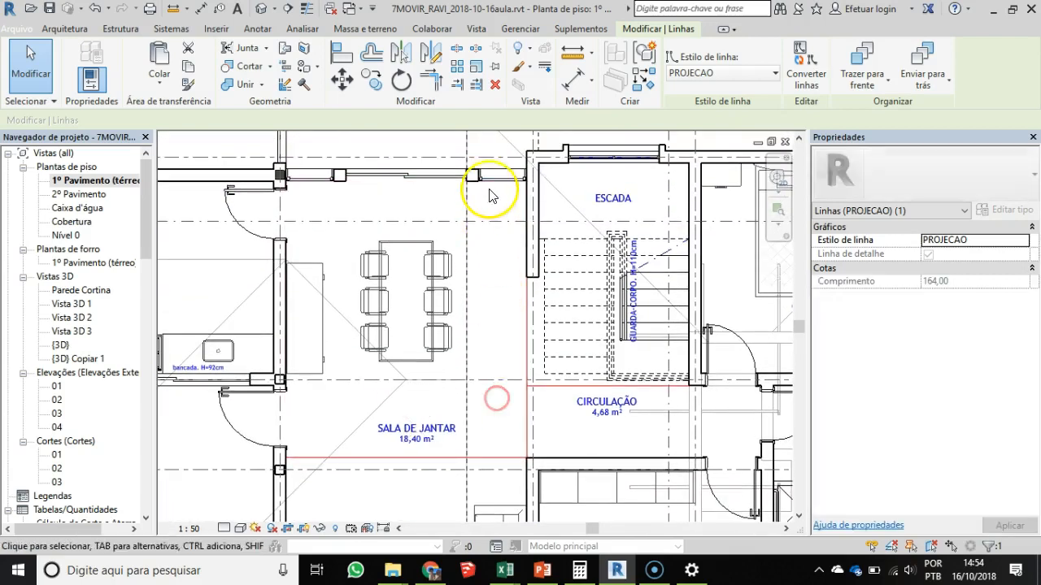
{"action": "key", "text": "Escape"}
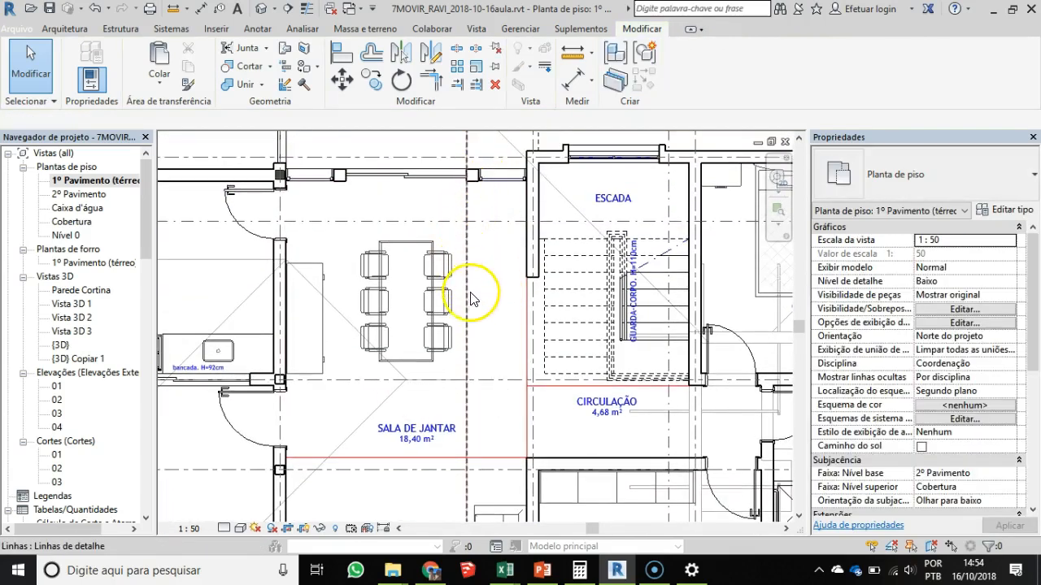
{"action": "middle_click_drag", "start_coordinate": [442, 232], "coordinate": [445, 318]}
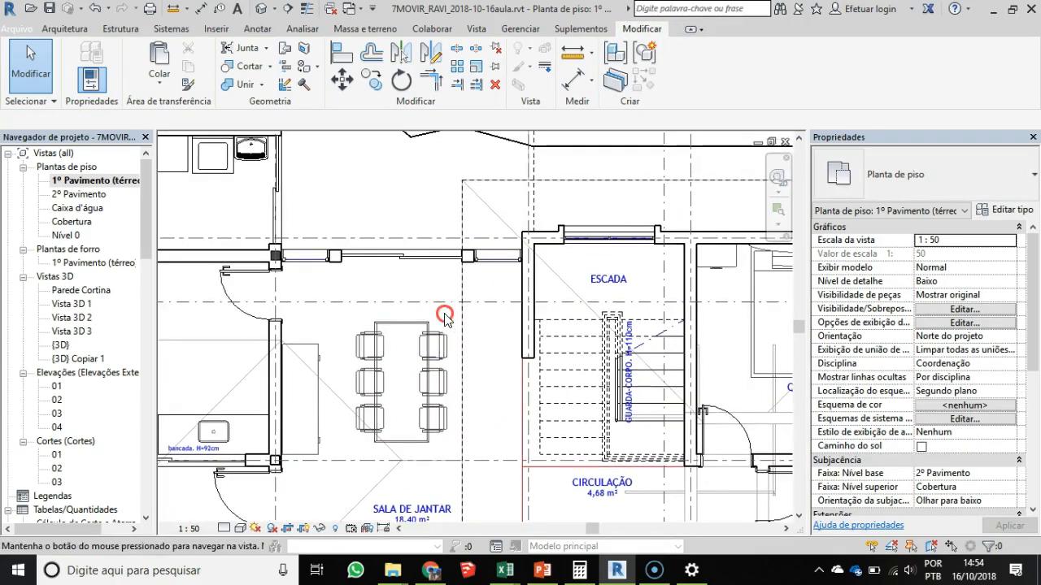
{"action": "left_click", "coordinate": [477, 86]}
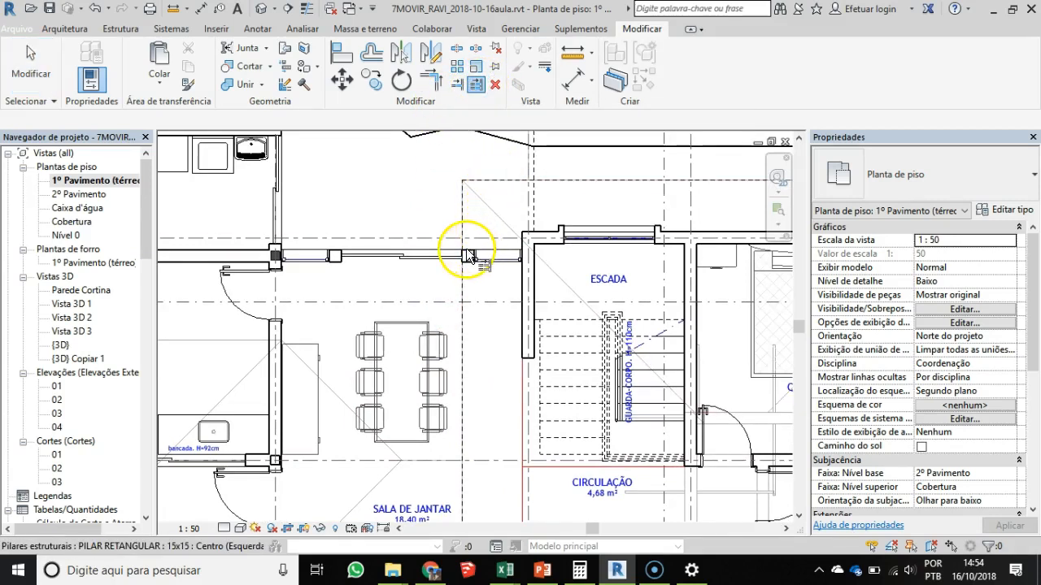
{"action": "scroll", "coordinate": [468, 257], "scroll_direction": "up", "scroll_amount": 3}
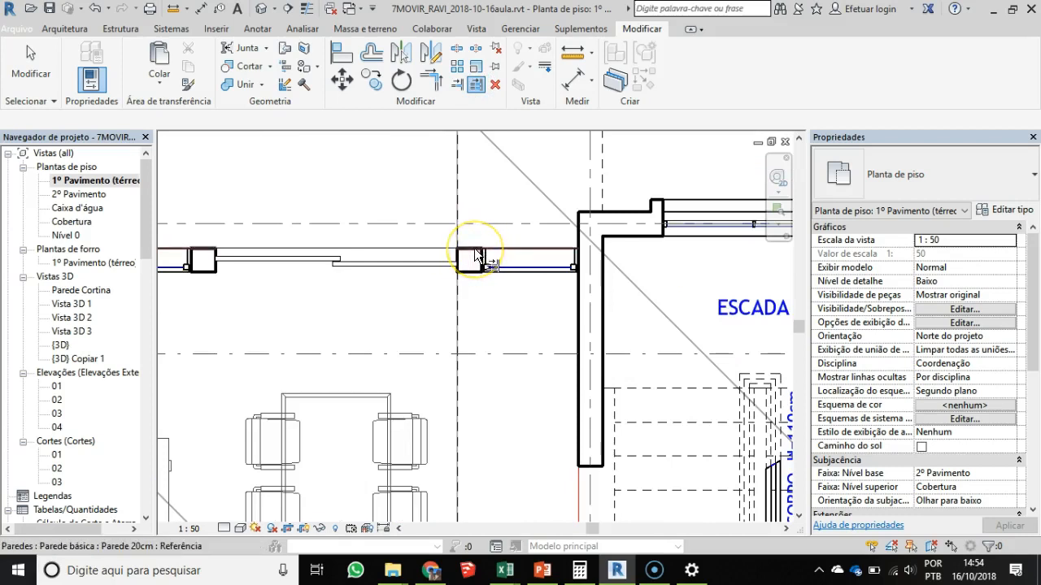
{"action": "left_click", "coordinate": [478, 256]}
{"action": "left_click", "coordinate": [456, 177]}
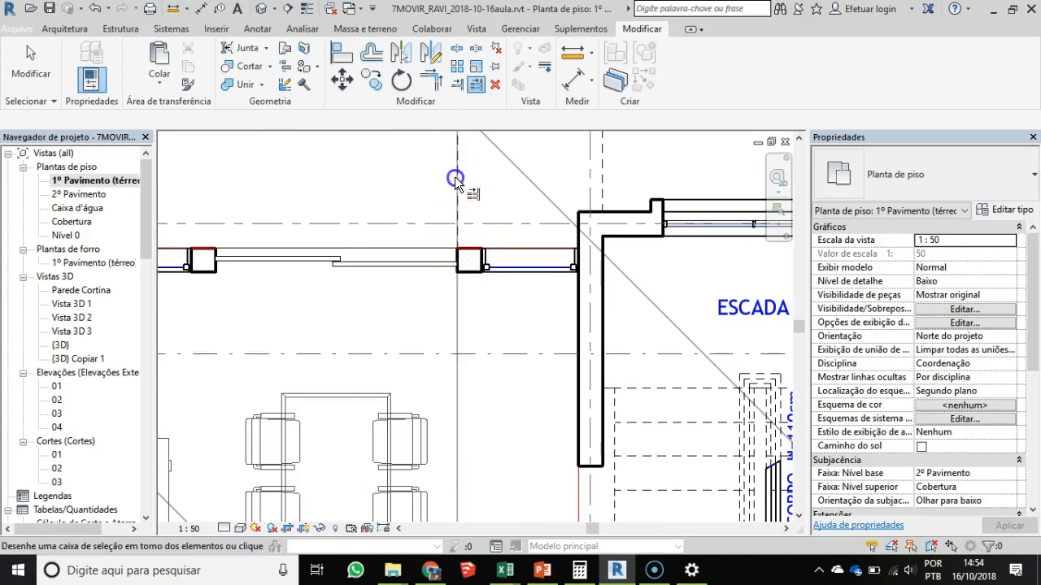
{"action": "scroll", "coordinate": [527, 258], "scroll_direction": "down", "scroll_amount": 5}
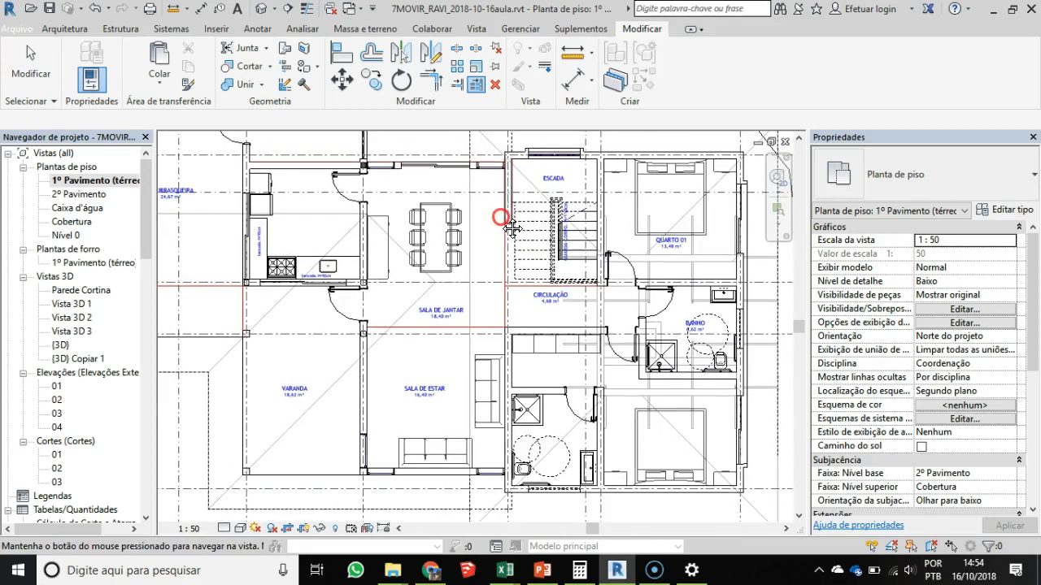
{"action": "key", "text": "Escape"}
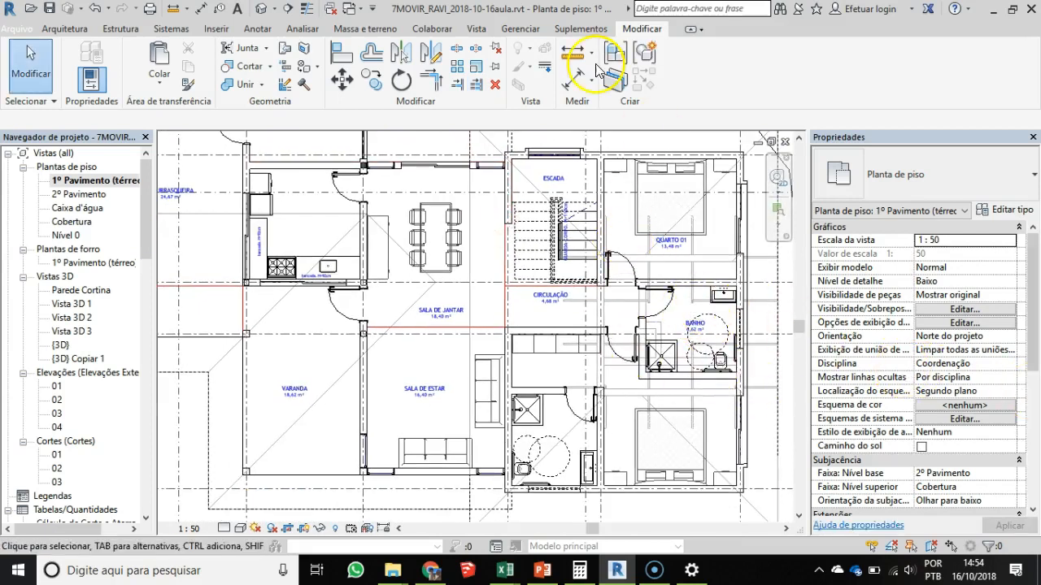
- Set the ground-floor plan's underlay base level to Nenhum
{"action": "scroll", "coordinate": [518, 358], "scroll_direction": "down", "scroll_amount": 2}
{"action": "middle_click_drag", "start_coordinate": [518, 356], "coordinate": [503, 379]}
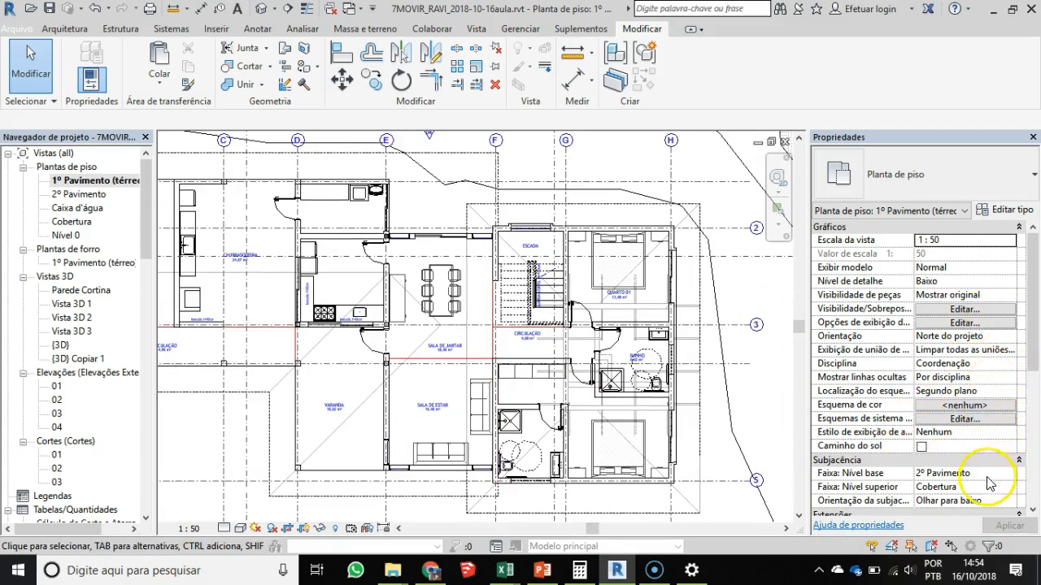
{"action": "left_click", "coordinate": [1015, 475]}
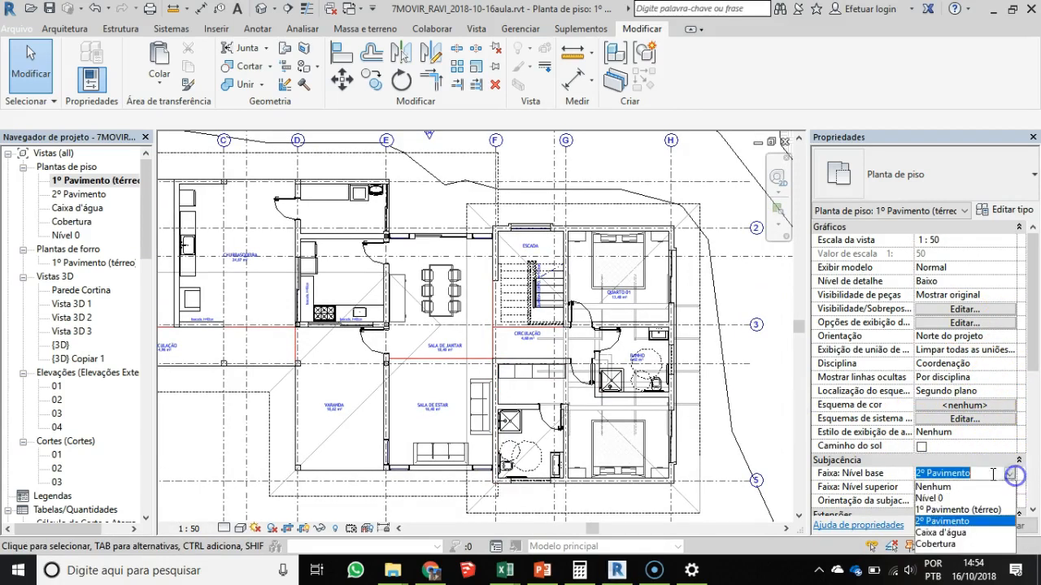
{"action": "left_click", "coordinate": [933, 486]}
{"action": "left_click", "coordinate": [1006, 526]}
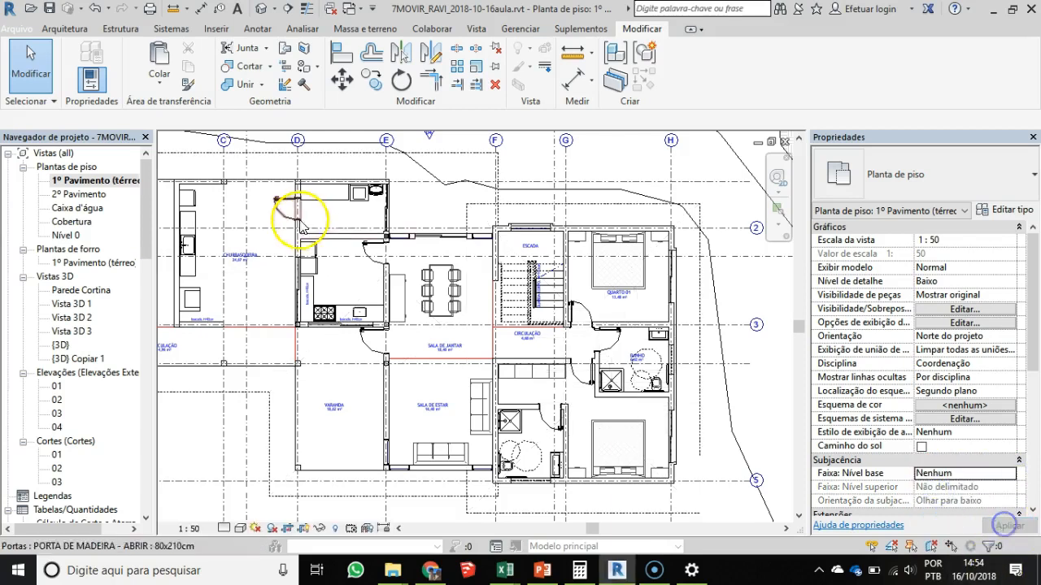
- Examine the roof projection lines outside SALA DE JANTAR, SALA DE ESTAR and the bathroom, and the staircase at ESCADA
{"action": "scroll", "coordinate": [496, 248], "scroll_direction": "up", "scroll_amount": 3}
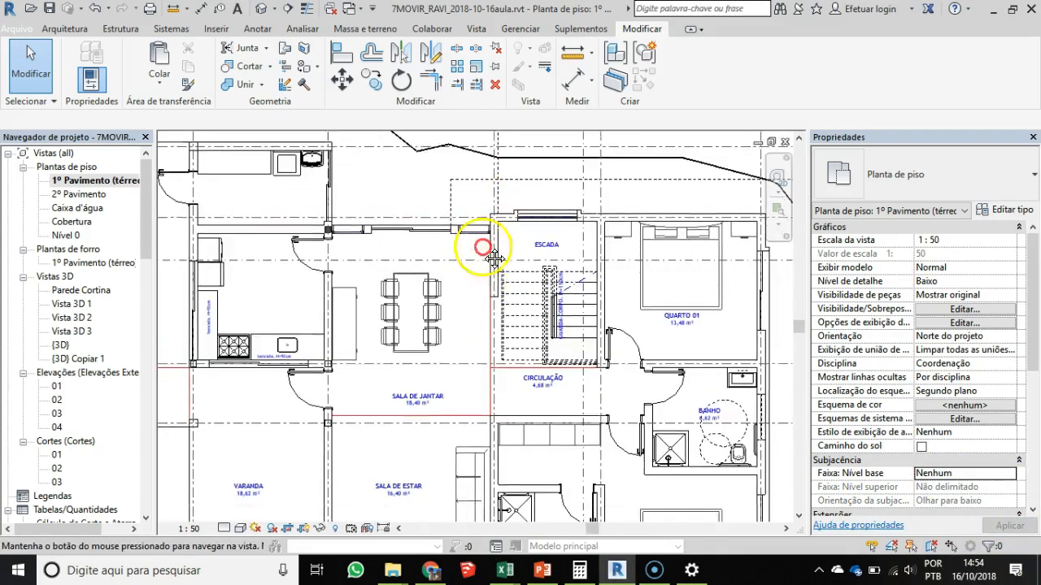
{"action": "left_click", "coordinate": [461, 162]}
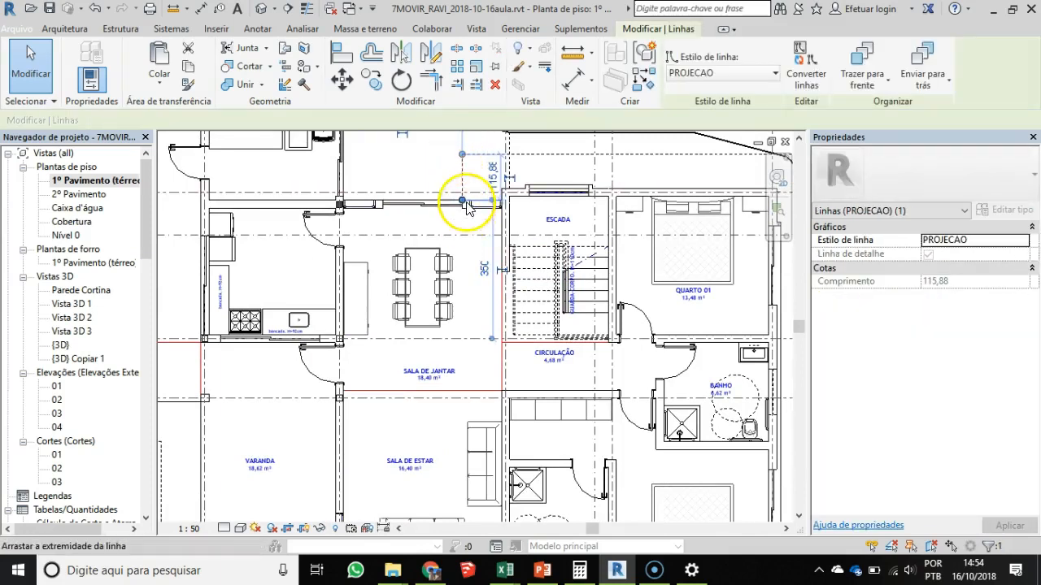
{"action": "middle_click_drag", "start_coordinate": [456, 416], "coordinate": [449, 256]}
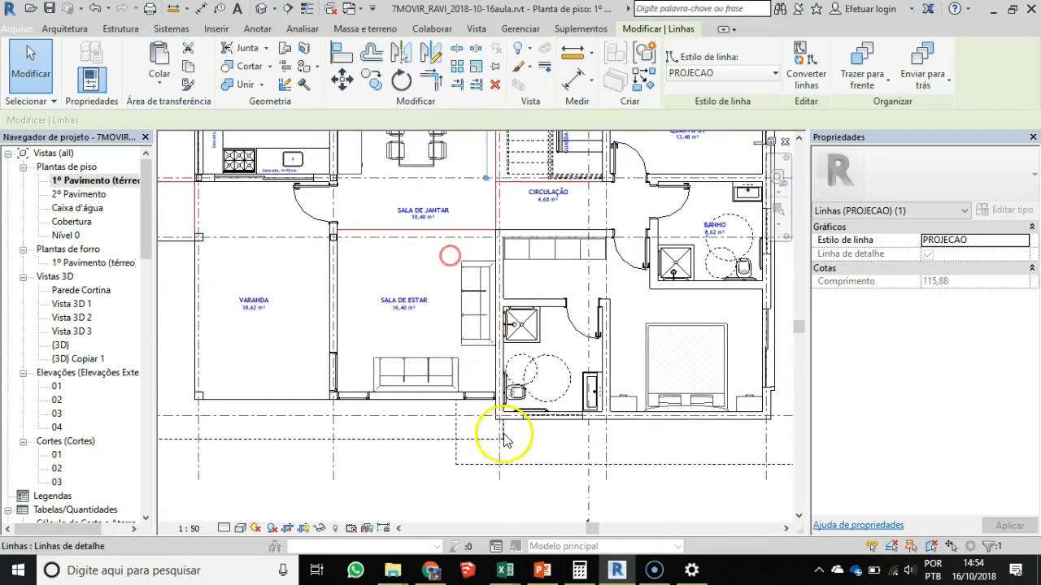
{"action": "scroll", "coordinate": [500, 433], "scroll_direction": "up", "scroll_amount": 4}
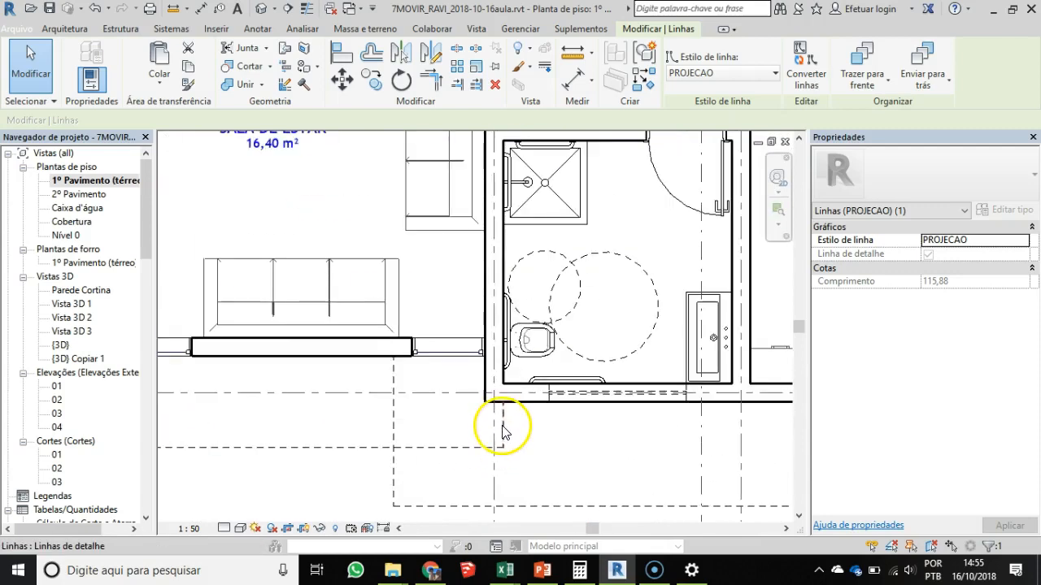
{"action": "scroll", "coordinate": [500, 288], "scroll_direction": "down", "scroll_amount": 2}
{"action": "middle_click_drag", "start_coordinate": [501, 287], "coordinate": [491, 469]}
{"action": "scroll", "coordinate": [508, 187], "scroll_direction": "down", "scroll_amount": 1}
{"action": "middle_click_drag", "start_coordinate": [507, 203], "coordinate": [502, 355]}
{"action": "scroll", "coordinate": [501, 354], "scroll_direction": "down", "scroll_amount": 2}
{"action": "left_click", "coordinate": [549, 201]}
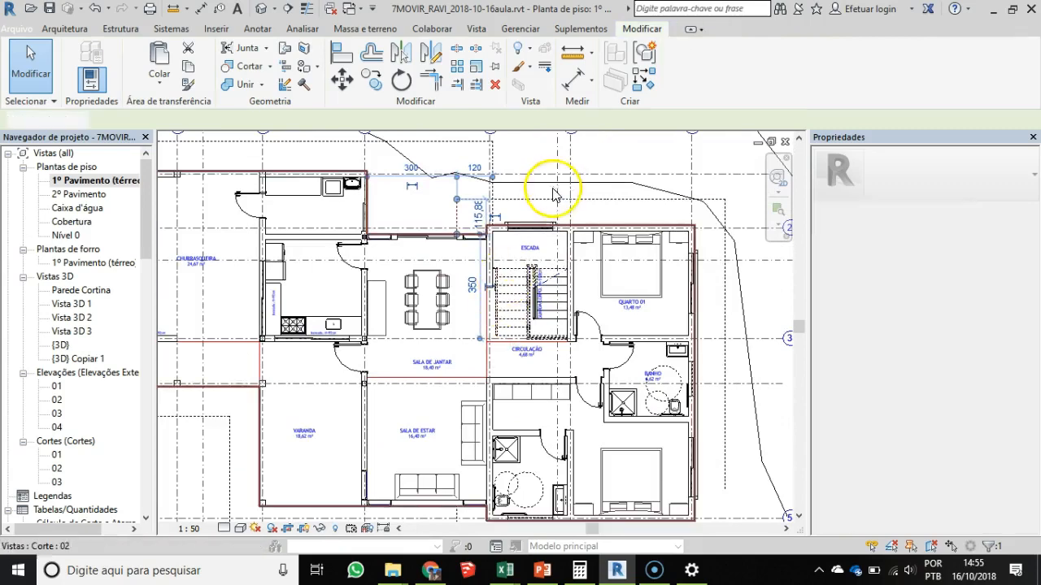
{"action": "scroll", "coordinate": [391, 220], "scroll_direction": "down", "scroll_amount": 2}
{"action": "middle_click_drag", "start_coordinate": [386, 263], "coordinate": [458, 304]}
{"action": "scroll", "coordinate": [390, 330], "scroll_direction": "up", "scroll_amount": 2}
{"action": "middle_click_drag", "start_coordinate": [613, 375], "coordinate": [379, 358]}
{"action": "scroll", "coordinate": [544, 294], "scroll_direction": "up", "scroll_amount": 2}
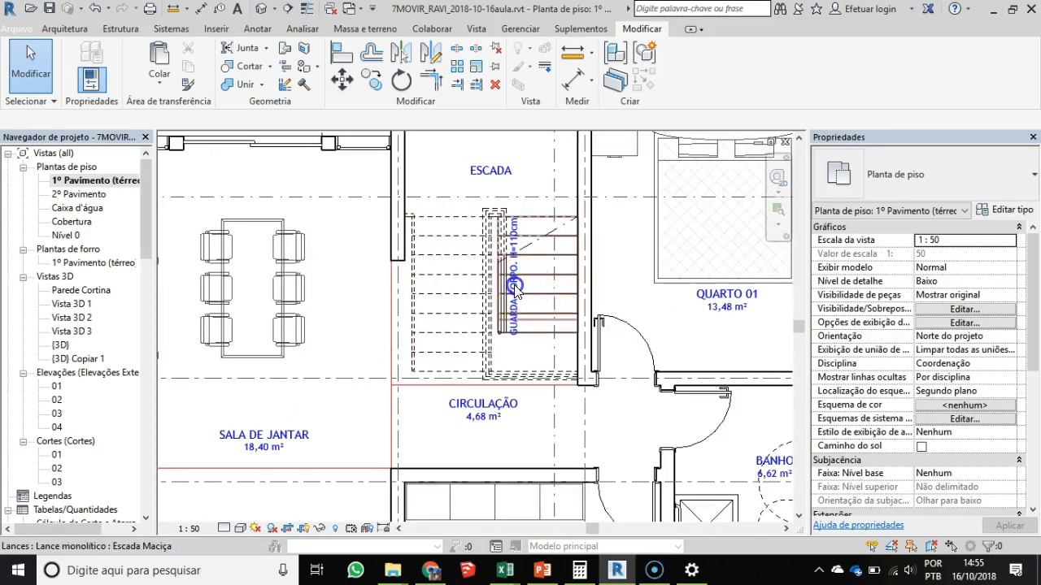
- Place the text note "projeção do beiral" in type 2,0mm. Regua 80 just above the roof projection line outside ESCADA and QUARTO 01
{"action": "scroll", "coordinate": [514, 287], "scroll_direction": "up", "scroll_amount": 5}
{"action": "scroll", "coordinate": [533, 226], "scroll_direction": "down", "scroll_amount": 4}
{"action": "middle_click_drag", "start_coordinate": [522, 244], "coordinate": [467, 452]}
{"action": "left_click", "coordinate": [257, 29]}
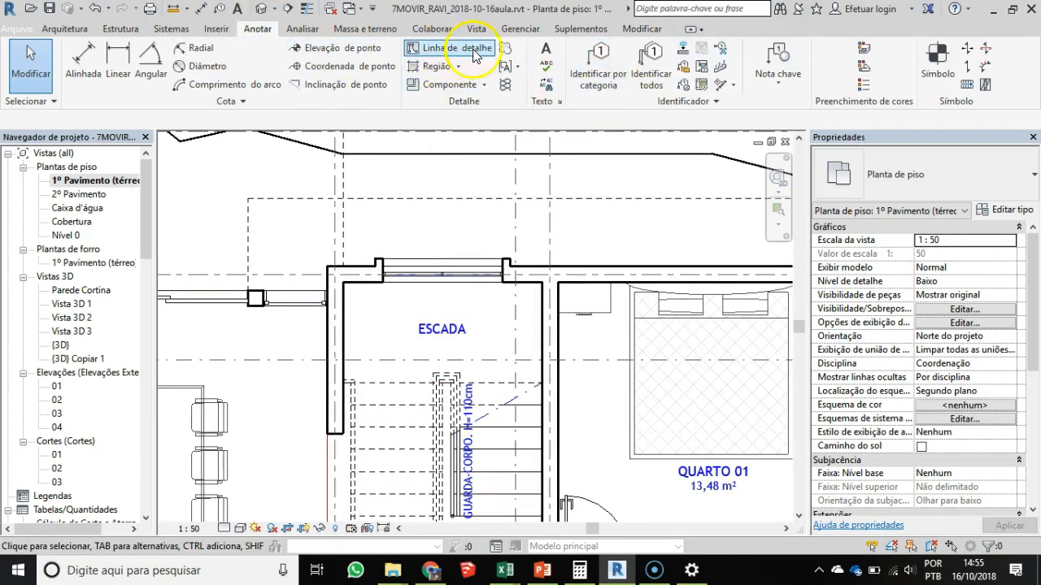
{"action": "left_click", "coordinate": [546, 53]}
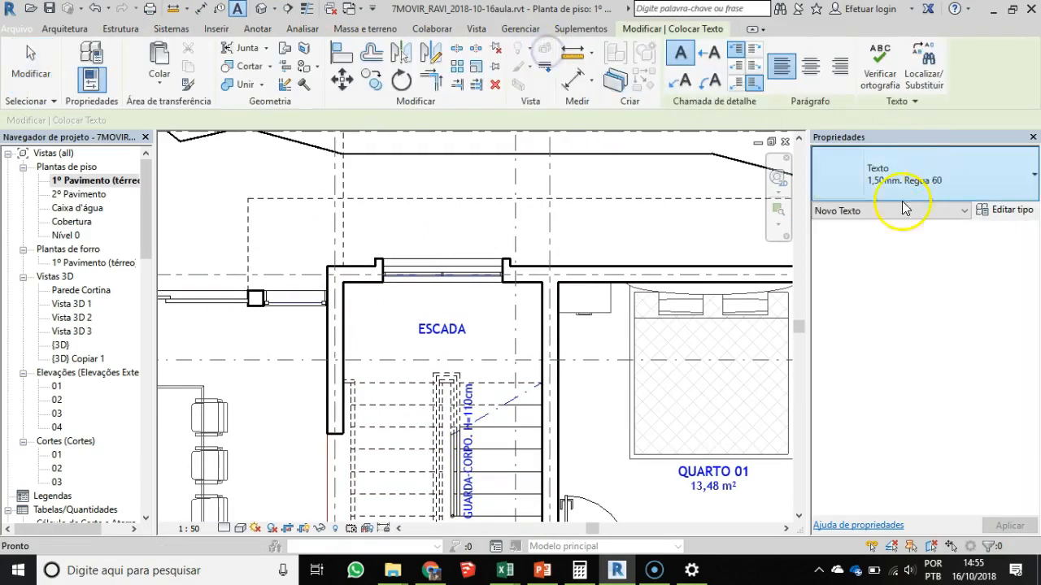
{"action": "left_click", "coordinate": [937, 177]}
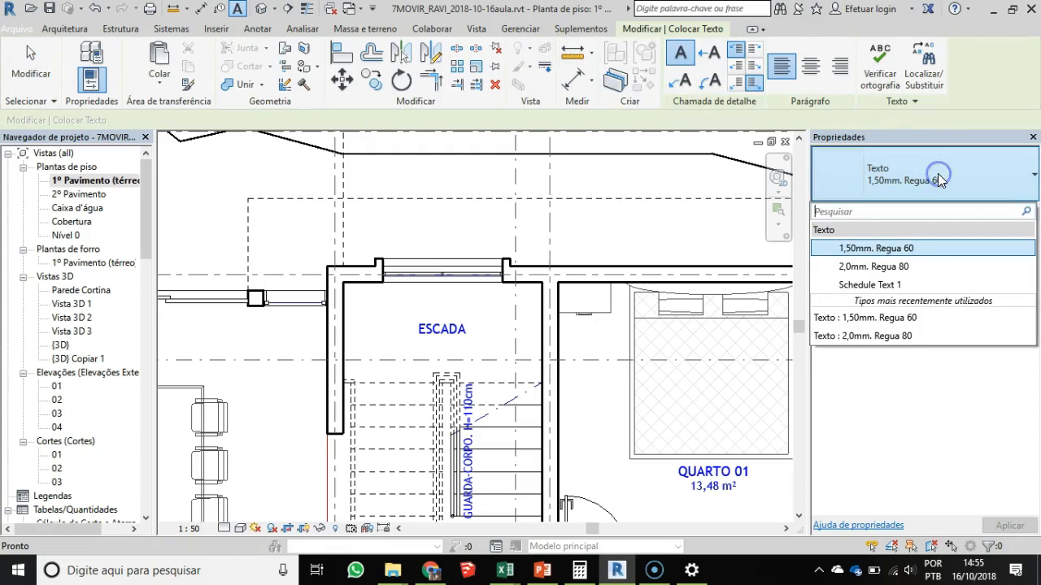
{"action": "left_click", "coordinate": [856, 268]}
{"action": "left_click", "coordinate": [572, 180]}
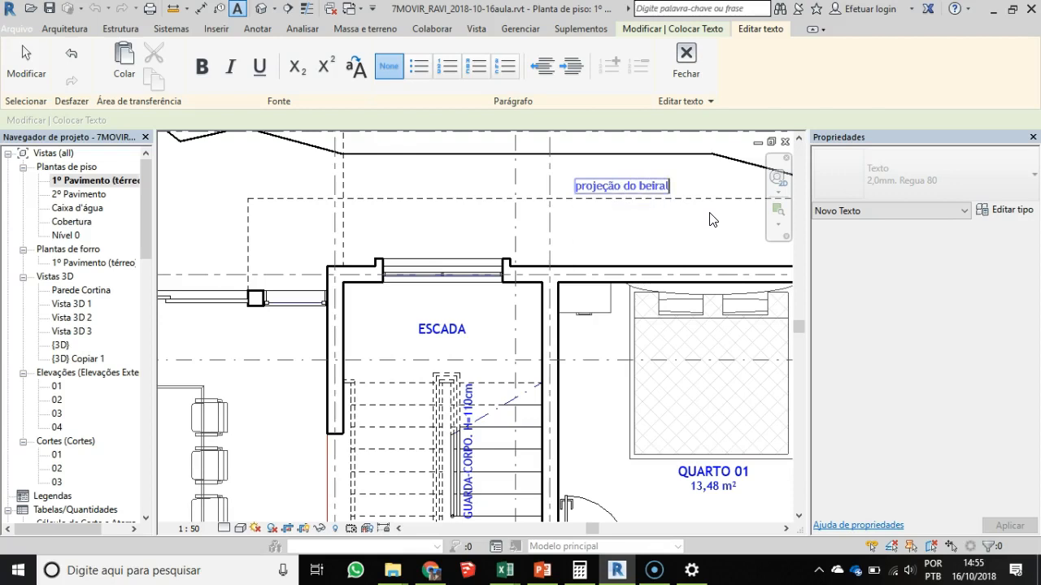
{"action": "left_click", "coordinate": [622, 233]}
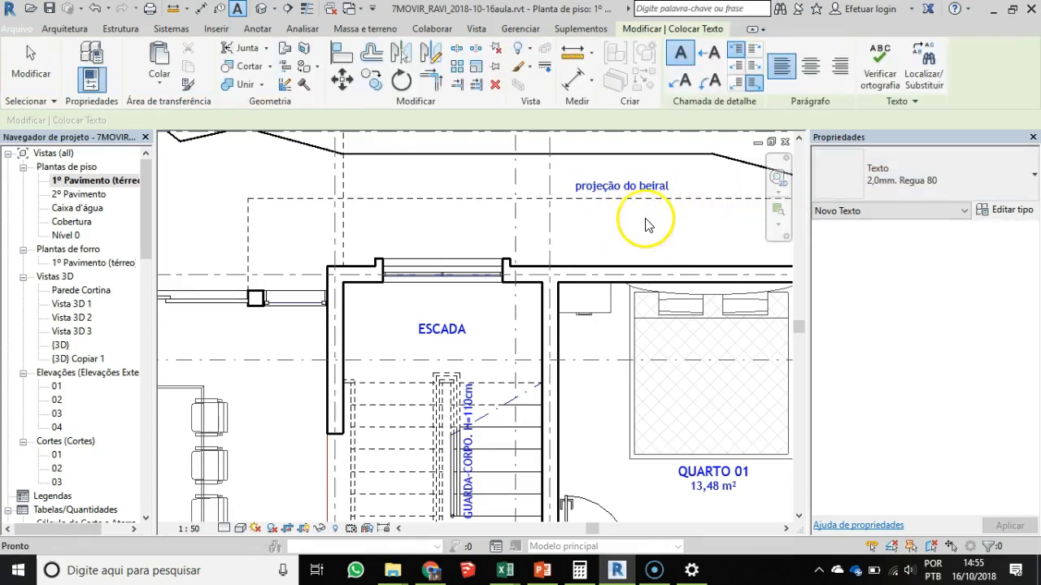
{"action": "left_click", "coordinate": [645, 221]}
- Reposition the "projeção do beiral" note above QUARTO 01 so it sits just above the dashed projection line
{"action": "left_click", "coordinate": [642, 193]}
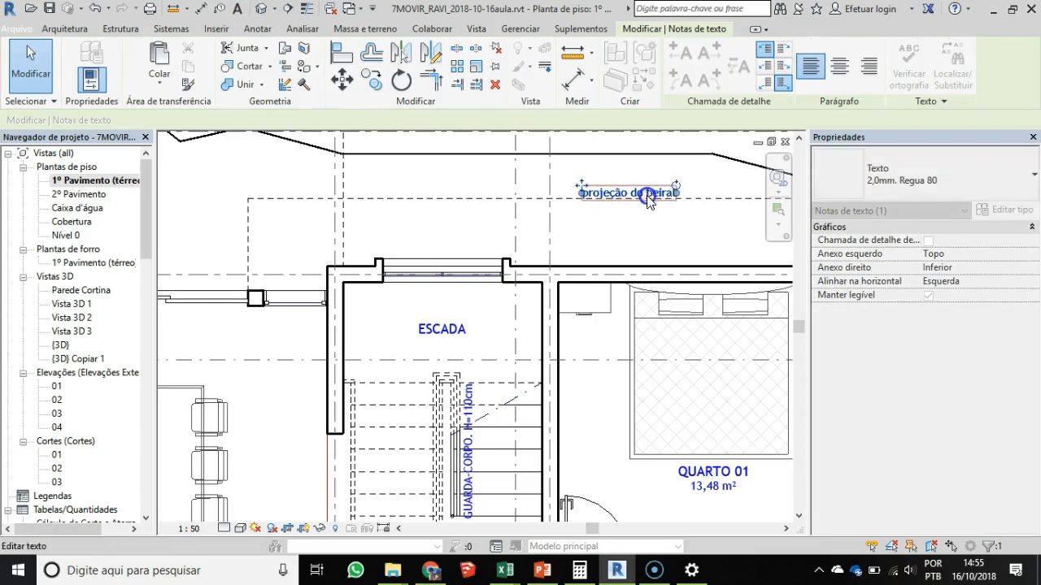
{"action": "scroll", "coordinate": [643, 203], "scroll_direction": "up", "scroll_amount": 2}
{"action": "scroll", "coordinate": [644, 218], "scroll_direction": "up", "scroll_amount": 3}
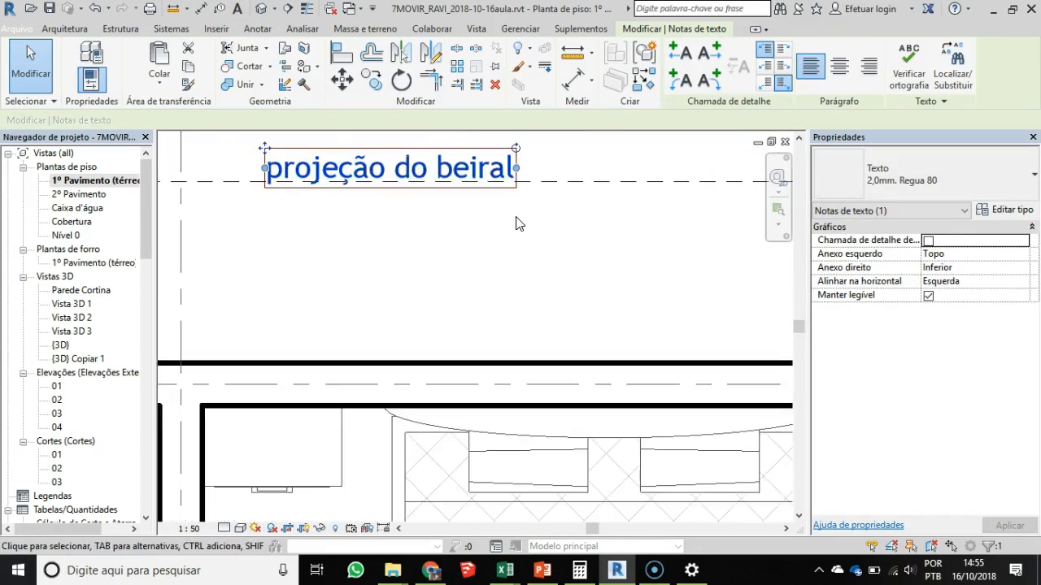
{"action": "left_click", "coordinate": [370, 90]}
{"action": "left_click", "coordinate": [539, 264]}
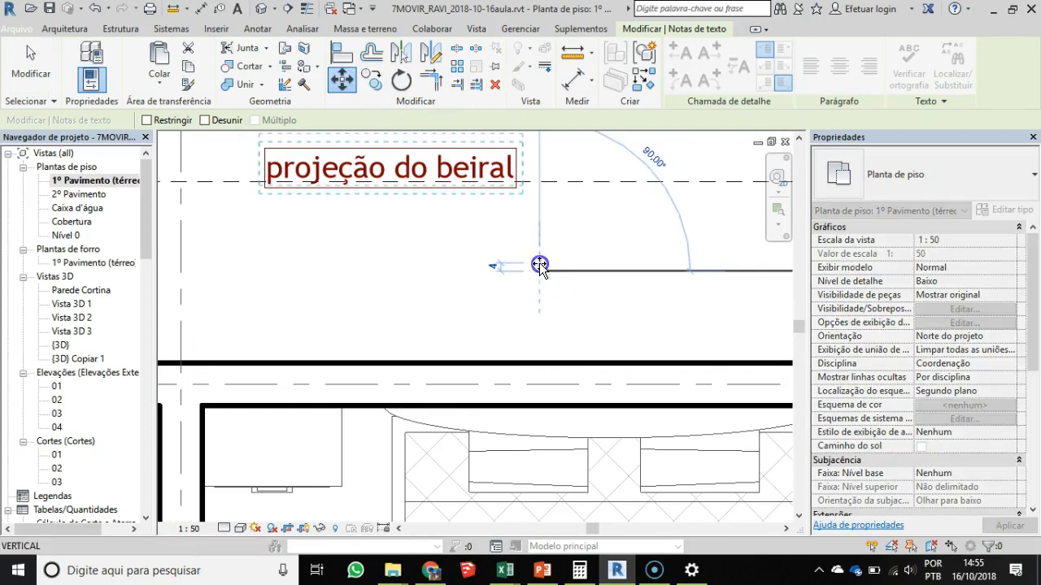
{"action": "left_click", "coordinate": [541, 271]}
- Copy the "projeção do beiral" note from above QUARTO 01 to the vertical projection line outside BANHO
{"action": "scroll", "coordinate": [374, 241], "scroll_direction": "down", "scroll_amount": 3}
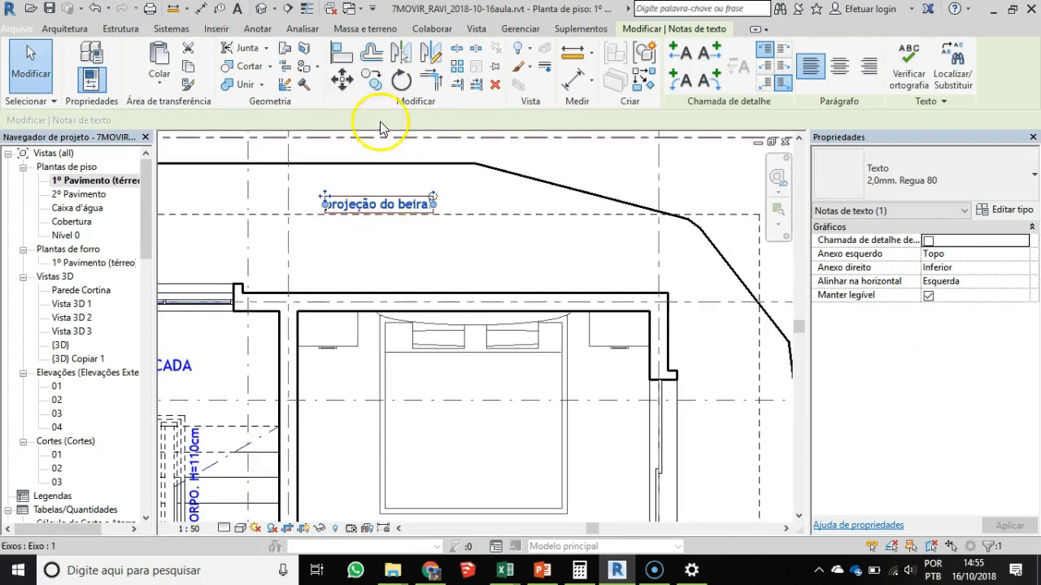
{"action": "left_click", "coordinate": [376, 89]}
{"action": "left_click", "coordinate": [398, 213]}
{"action": "scroll", "coordinate": [480, 277], "scroll_direction": "down", "scroll_amount": 4}
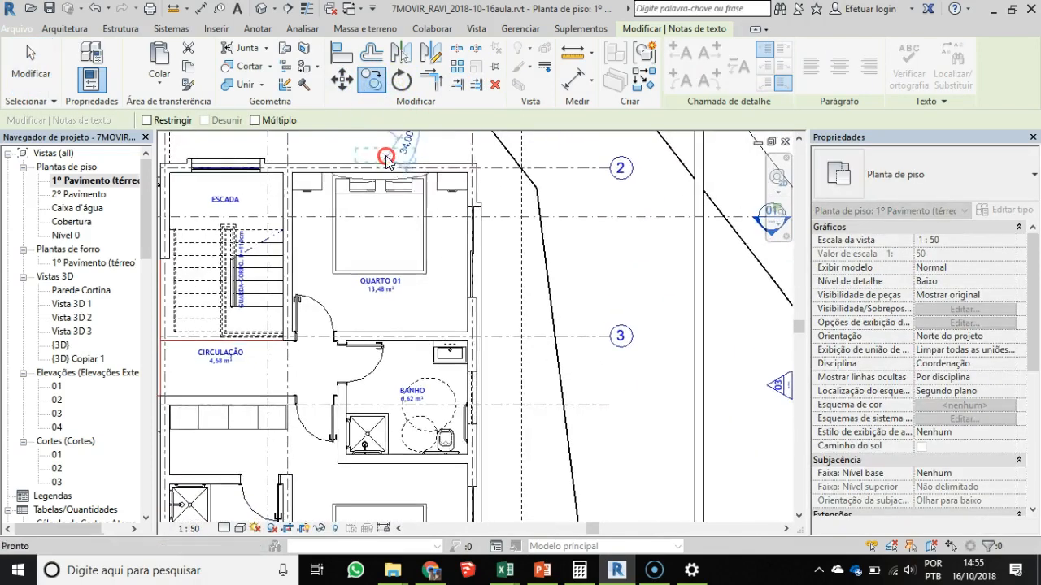
{"action": "scroll", "coordinate": [504, 380], "scroll_direction": "up", "scroll_amount": 1}
{"action": "left_click", "coordinate": [536, 378]}
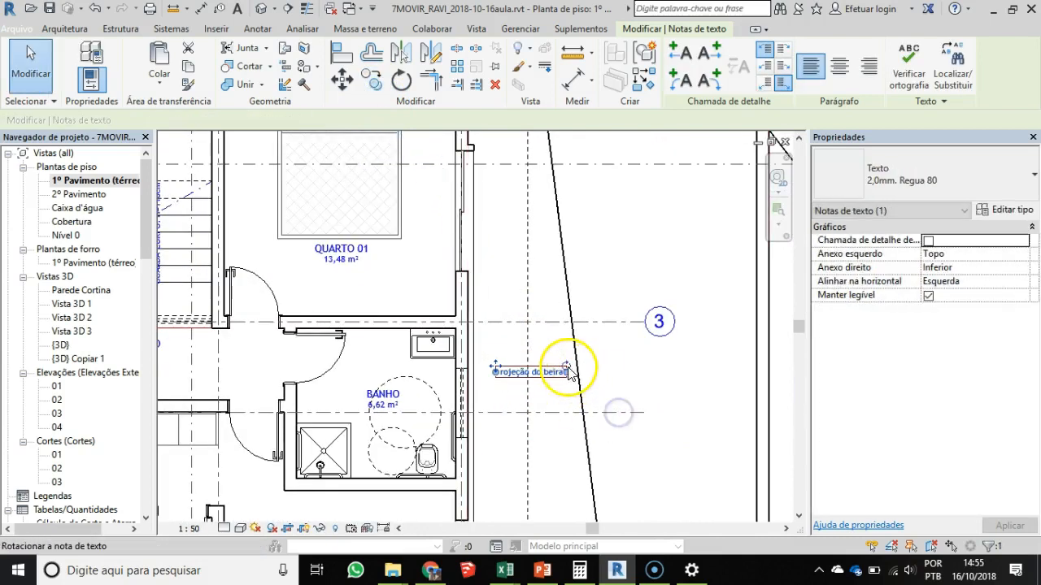
- Rotate the copied note outside BANHO to vertical and move it alongside the projection line
{"action": "left_click_drag", "start_coordinate": [567, 367], "coordinate": [555, 342]}
{"action": "left_click_drag", "start_coordinate": [539, 301], "coordinate": [528, 279]}
{"action": "scroll", "coordinate": [539, 441], "scroll_direction": "up", "scroll_amount": 3}
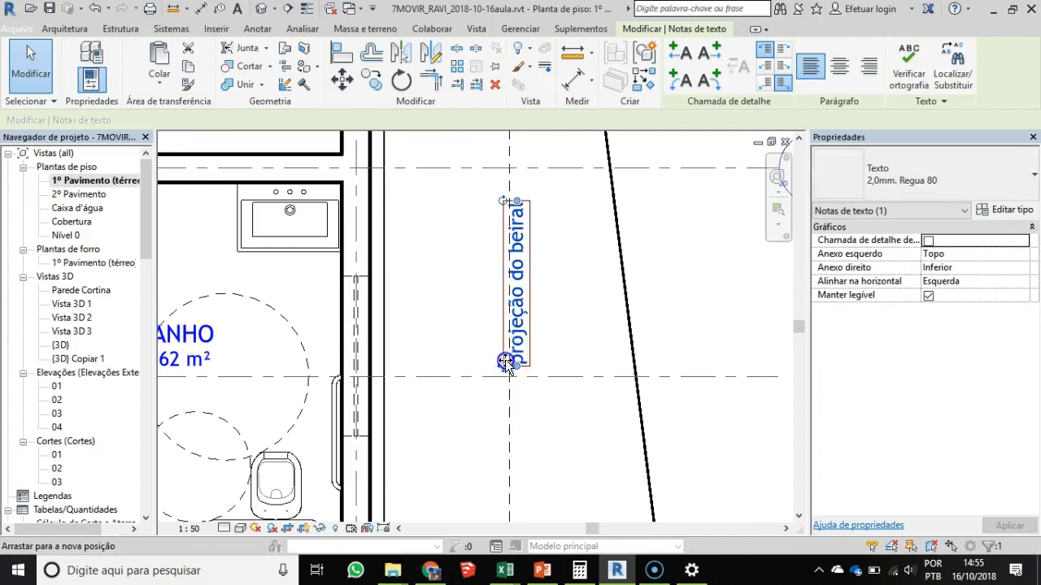
- Join the vertical and horizontal projection lines into a corner with Trim/Extend near grid 5, outside the lower bedroom
{"action": "scroll", "coordinate": [520, 390], "scroll_direction": "down", "scroll_amount": 4}
{"action": "middle_click_drag", "start_coordinate": [532, 425], "coordinate": [669, 179]}
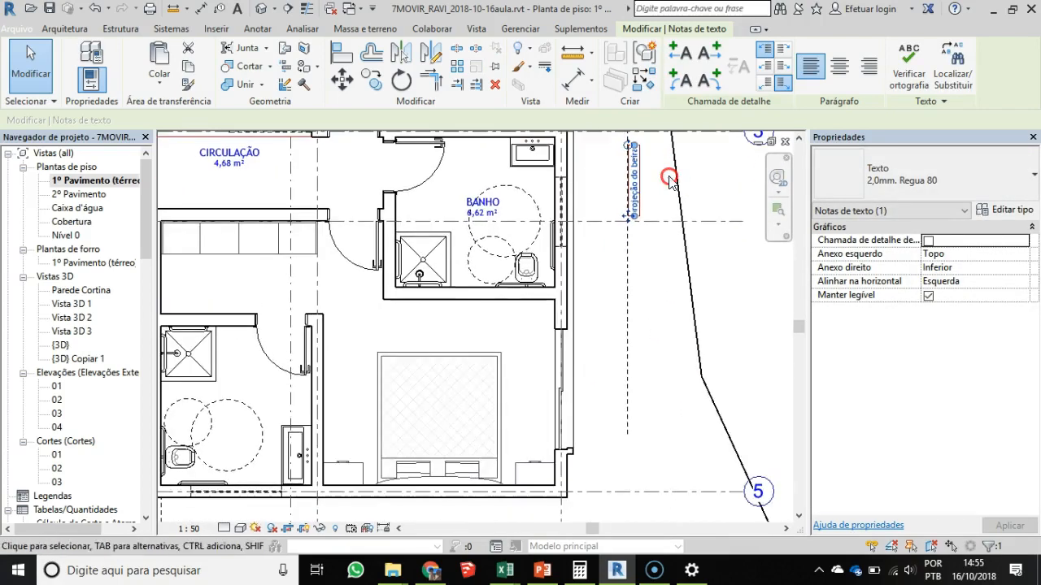
{"action": "scroll", "coordinate": [669, 357], "scroll_direction": "down", "scroll_amount": 2}
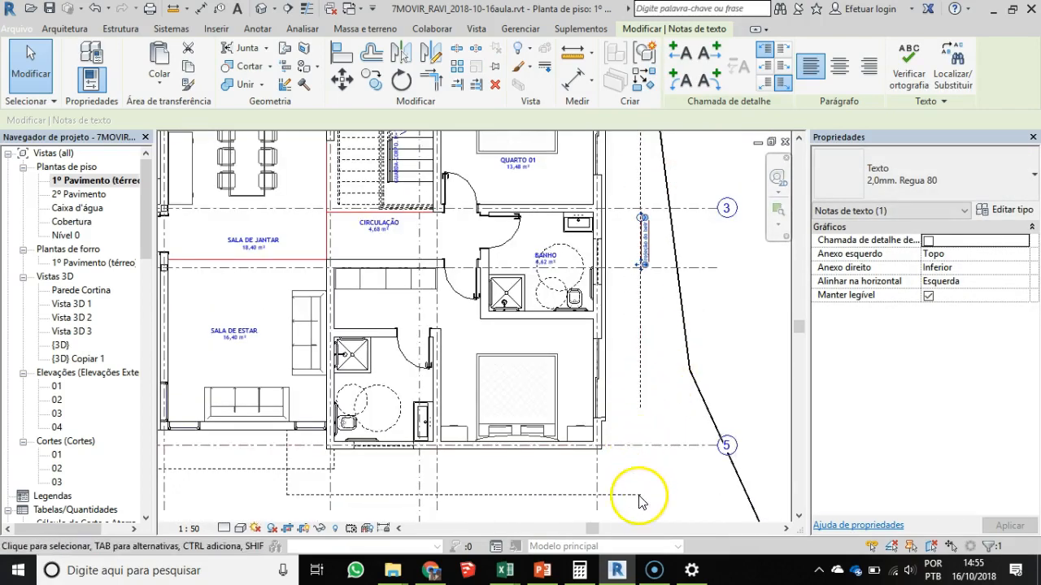
{"action": "left_click", "coordinate": [435, 83]}
{"action": "left_click", "coordinate": [643, 335]}
{"action": "left_click", "coordinate": [575, 490]}
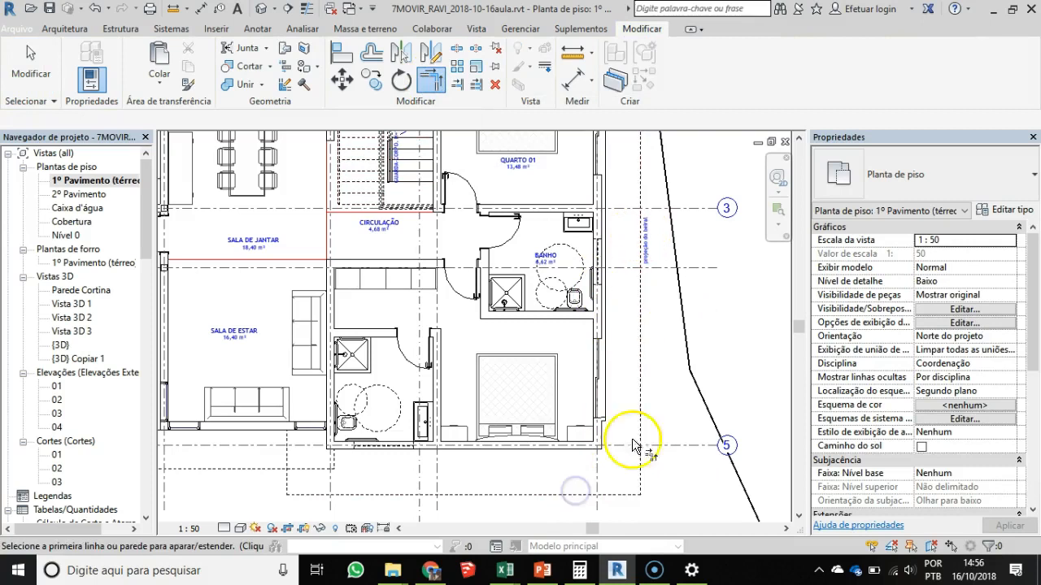
{"action": "scroll", "coordinate": [561, 259], "scroll_direction": "down", "scroll_amount": 3}
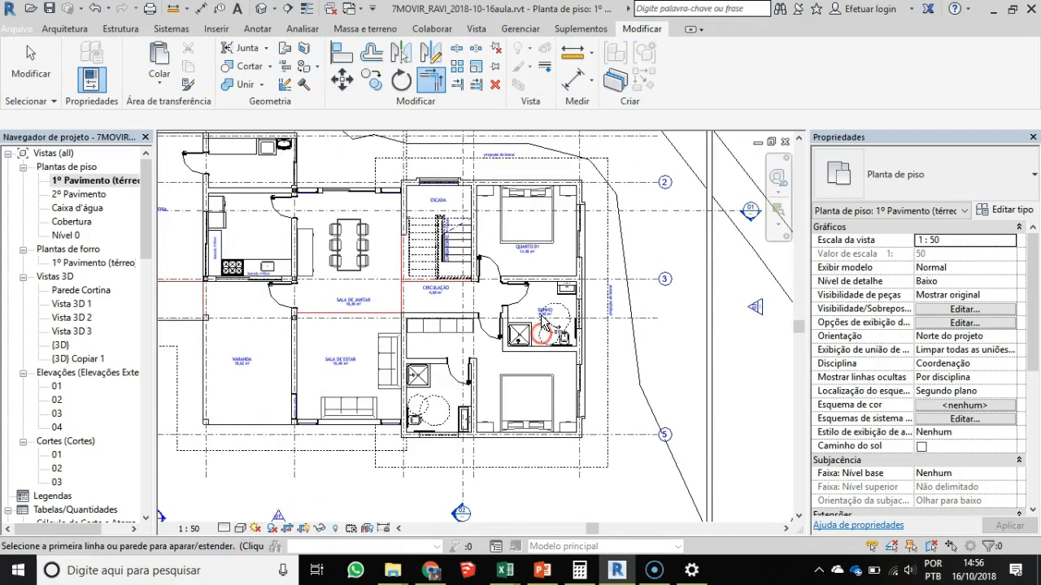
{"action": "key", "text": "Escape"}
{"action": "key", "text": "Escape"}
- Copy the "projeção do beiral" note from above QUARTO 01 onto the horizontal projection line below the lower bedroom
{"action": "scroll", "coordinate": [504, 154], "scroll_direction": "up", "scroll_amount": 1}
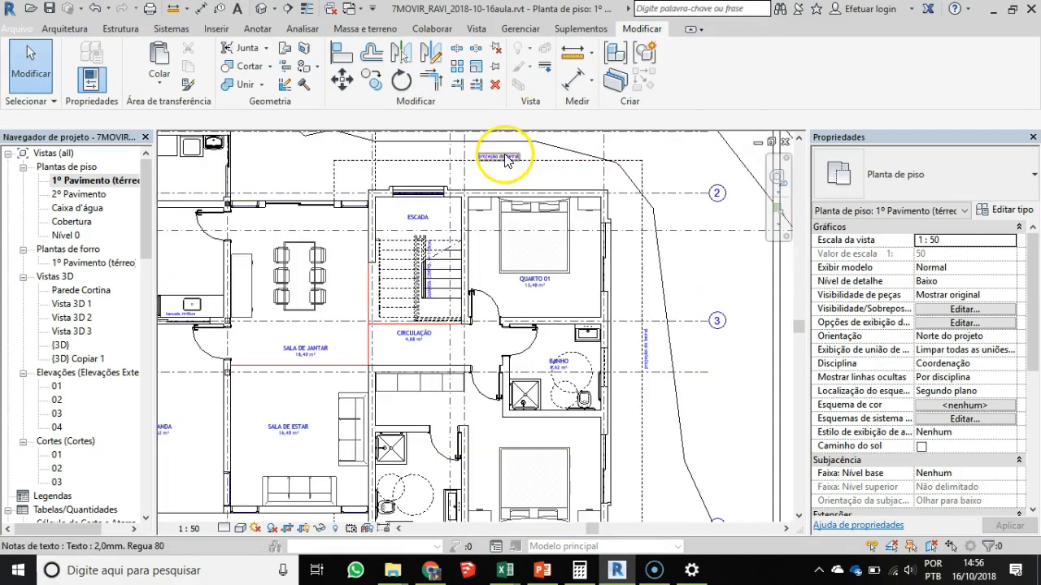
{"action": "left_click", "coordinate": [504, 157]}
{"action": "left_click", "coordinate": [371, 82]}
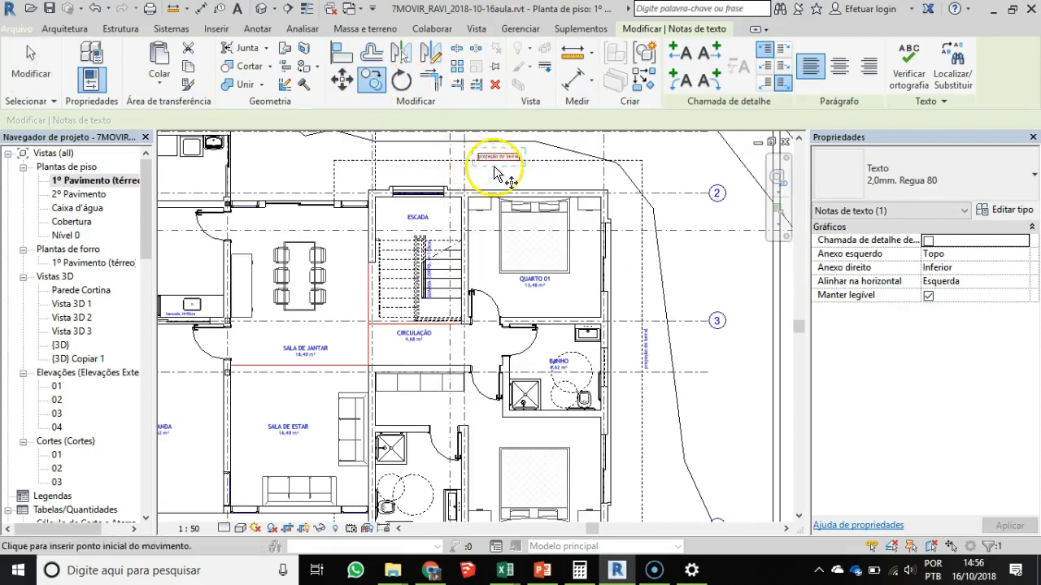
{"action": "left_click", "coordinate": [498, 158]}
{"action": "scroll", "coordinate": [495, 294], "scroll_direction": "down", "scroll_amount": 1}
{"action": "middle_click_drag", "start_coordinate": [494, 293], "coordinate": [513, 194]}
{"action": "scroll", "coordinate": [511, 383], "scroll_direction": "up", "scroll_amount": 2}
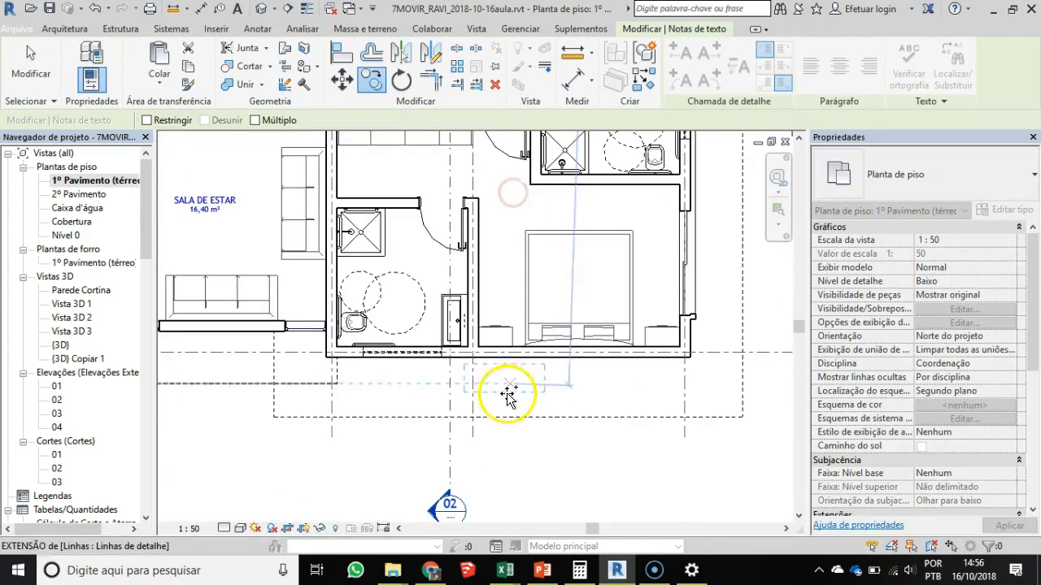
{"action": "left_click", "coordinate": [524, 415]}
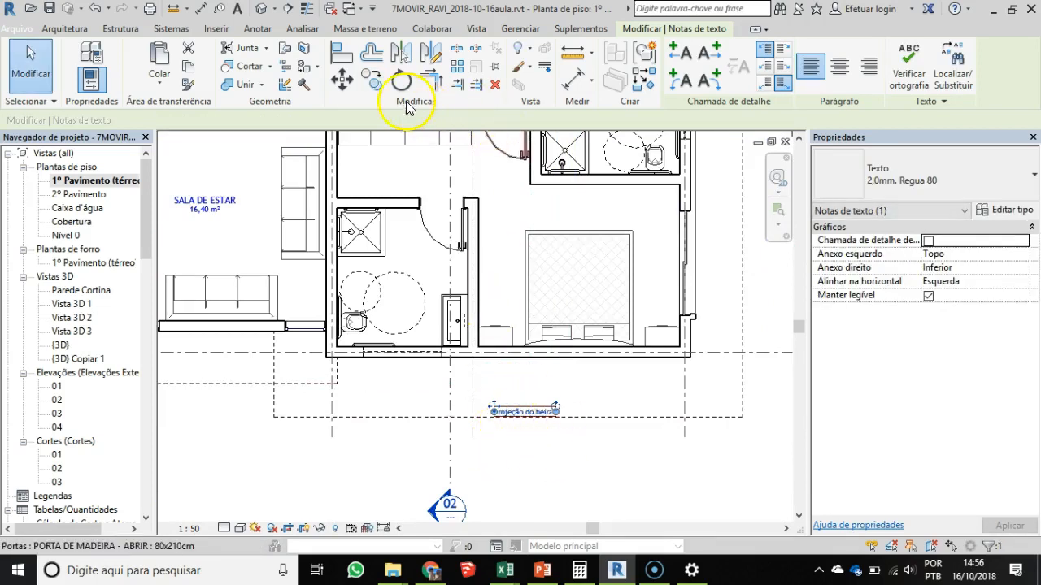
- Copy the lower bedroom's note with Múltiplo enabled to the projection lines below VARANDA and below CIRCULAÇÃO beside GARAGEM
{"action": "left_click", "coordinate": [364, 89]}
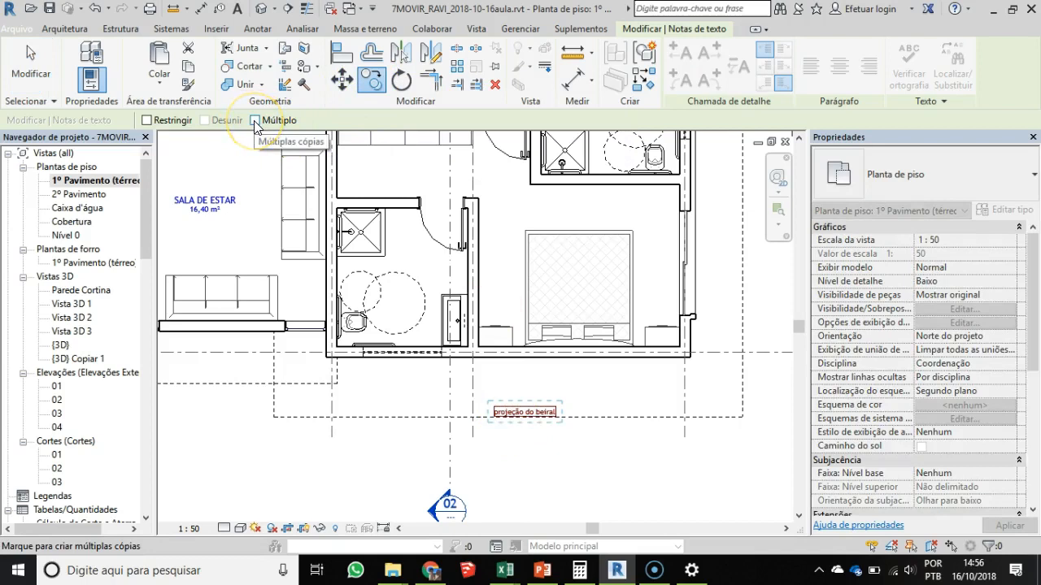
{"action": "left_click", "coordinate": [468, 295]}
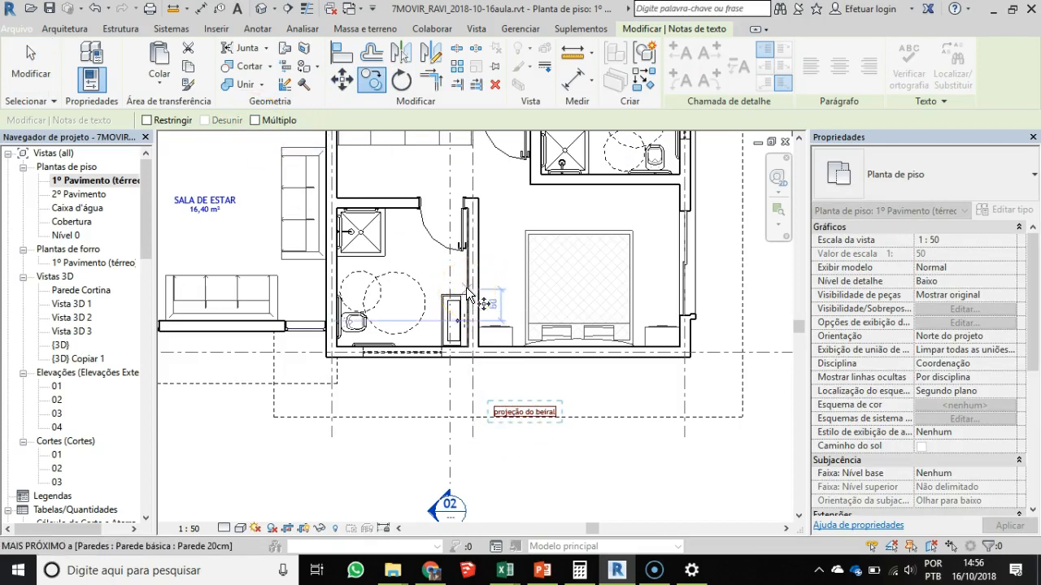
{"action": "left_click", "coordinate": [254, 120]}
{"action": "left_click", "coordinate": [389, 264]}
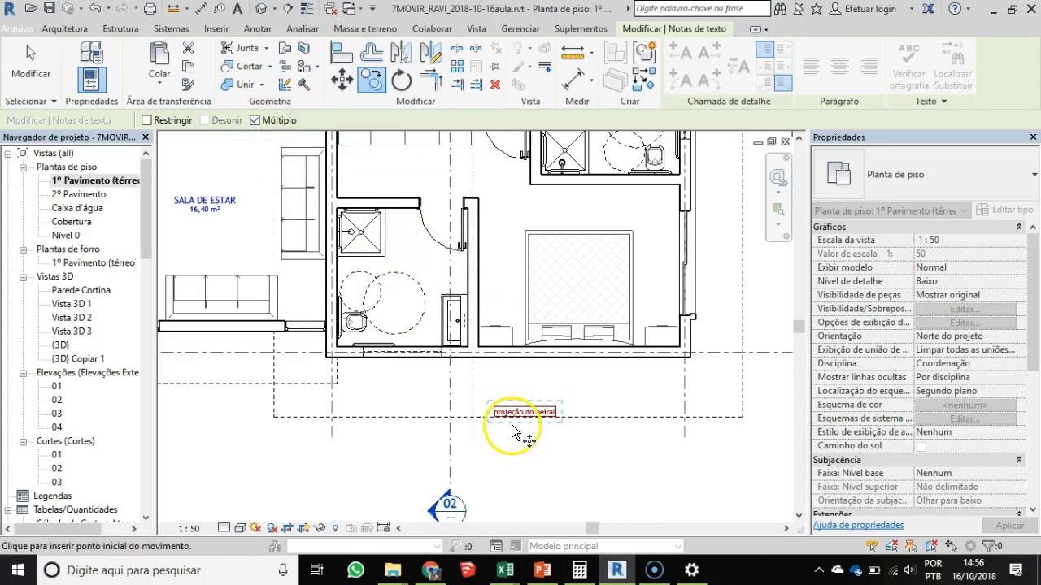
{"action": "left_click_drag", "start_coordinate": [517, 418], "coordinate": [629, 372]}
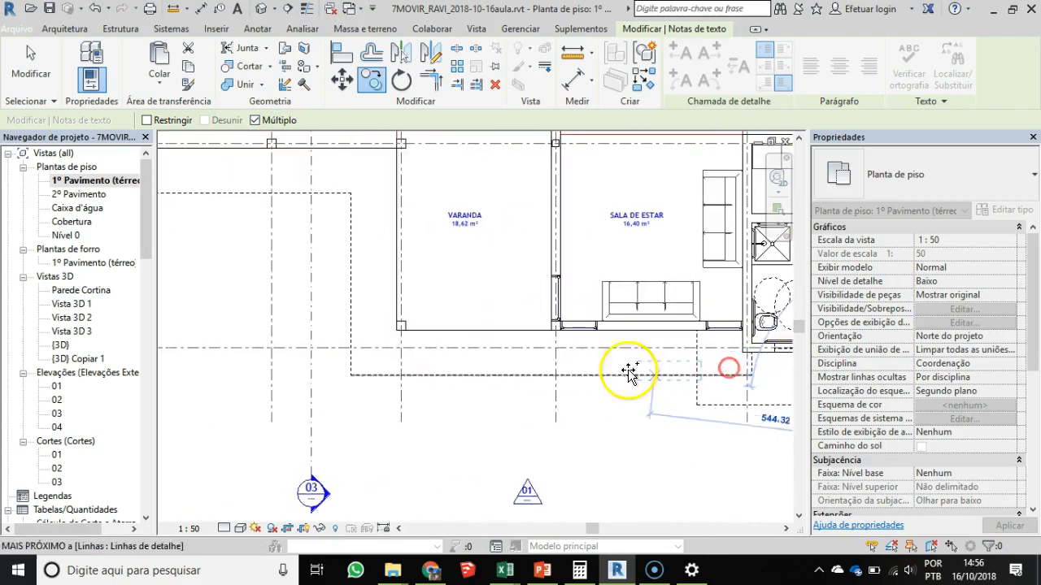
{"action": "left_click", "coordinate": [495, 370]}
{"action": "middle_click_drag", "start_coordinate": [346, 369], "coordinate": [582, 463]}
{"action": "left_click", "coordinate": [371, 298]}
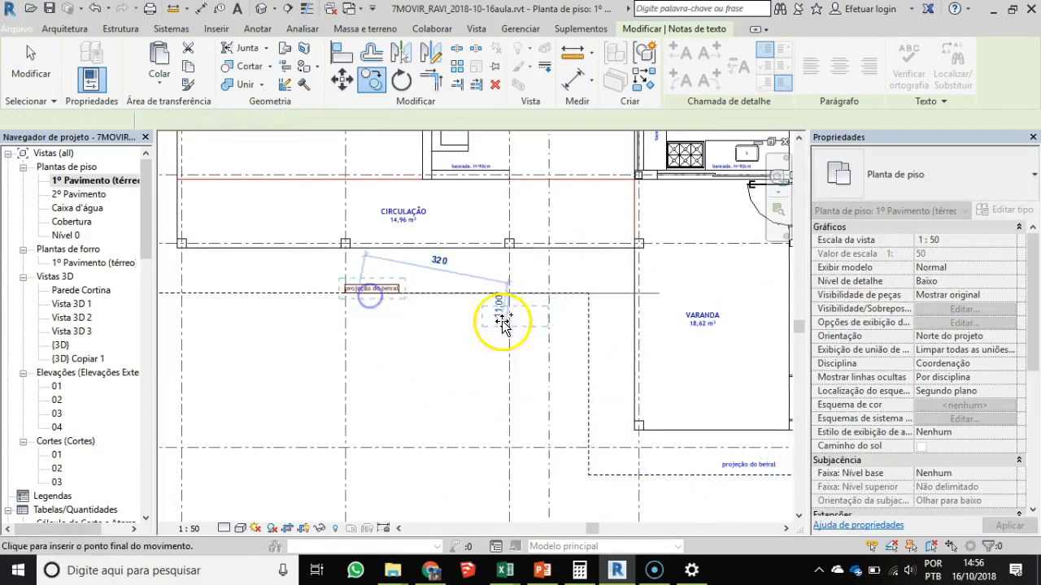
{"action": "middle_click_drag", "start_coordinate": [699, 443], "coordinate": [421, 347]}
{"action": "scroll", "coordinate": [444, 377], "scroll_direction": "up", "scroll_amount": 2}
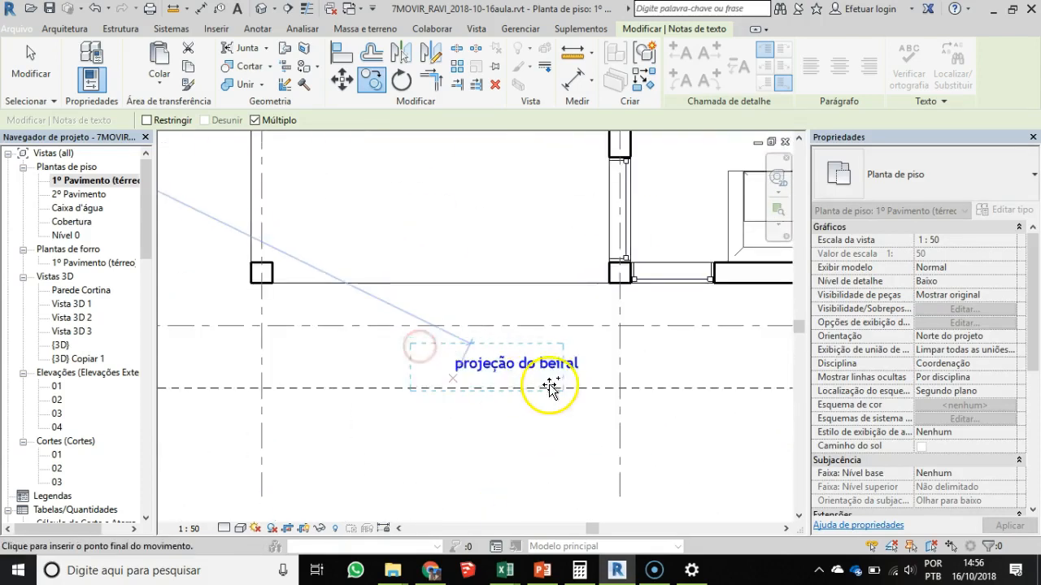
{"action": "key", "text": "Escape"}
- Move the "projeção do beiral" note below VARANDA closer to its projection line
{"action": "scroll", "coordinate": [539, 367], "scroll_direction": "up", "scroll_amount": 1}
{"action": "left_click", "coordinate": [539, 368]}
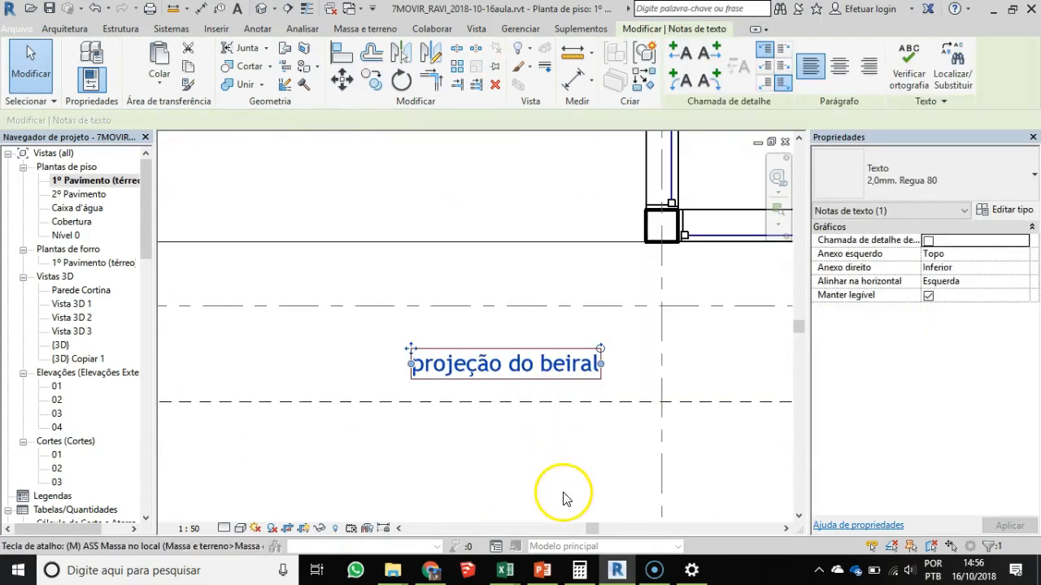
{"action": "key", "text": "m"}
{"action": "key", "text": "v"}
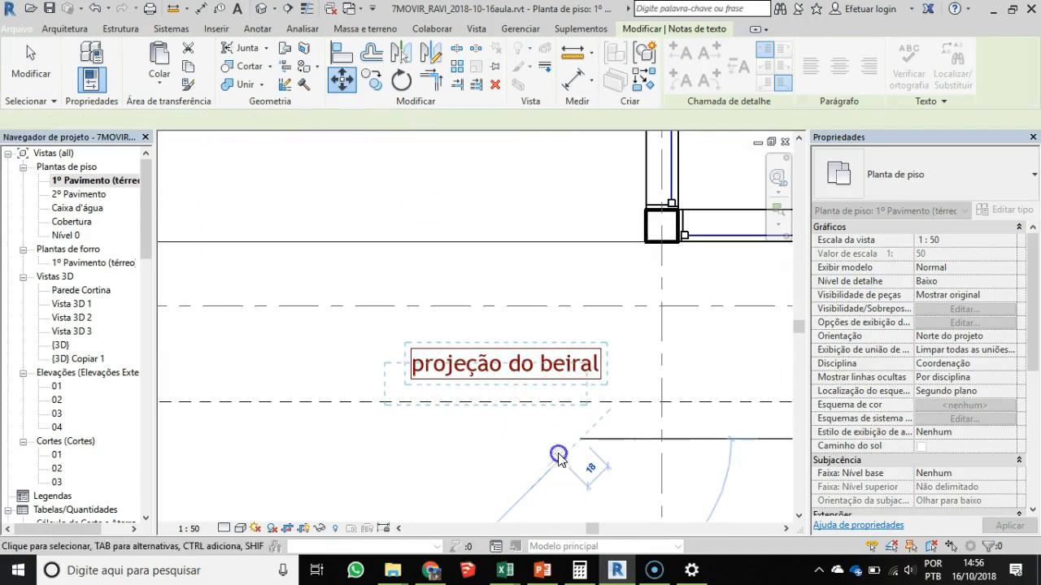
{"action": "left_click", "coordinate": [558, 457]}
- Copy the "projeção do beiral" note from above QUARTO 01 to the projection line above GARAGEM and CHURRASQUEIRA
{"action": "scroll", "coordinate": [495, 423], "scroll_direction": "down", "scroll_amount": 6}
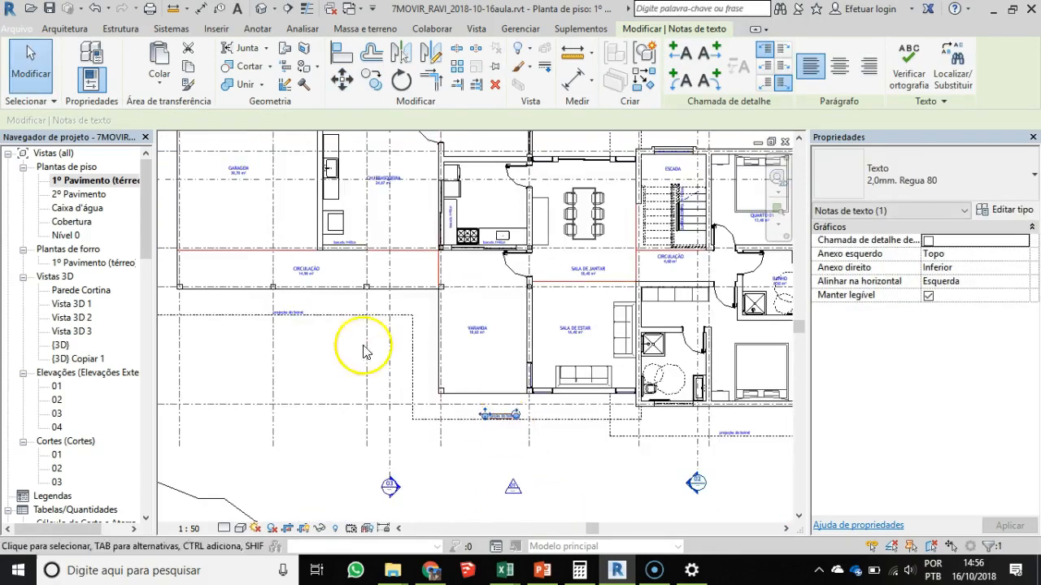
{"action": "scroll", "coordinate": [434, 325], "scroll_direction": "up", "scroll_amount": 3}
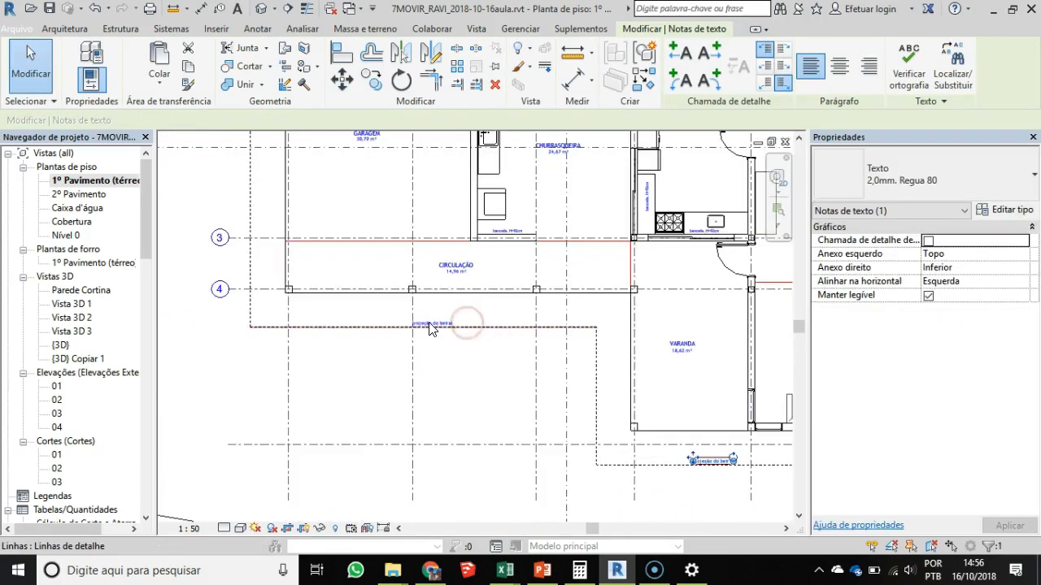
{"action": "scroll", "coordinate": [501, 315], "scroll_direction": "down", "scroll_amount": 2}
{"action": "middle_click_drag", "start_coordinate": [501, 315], "coordinate": [339, 377]}
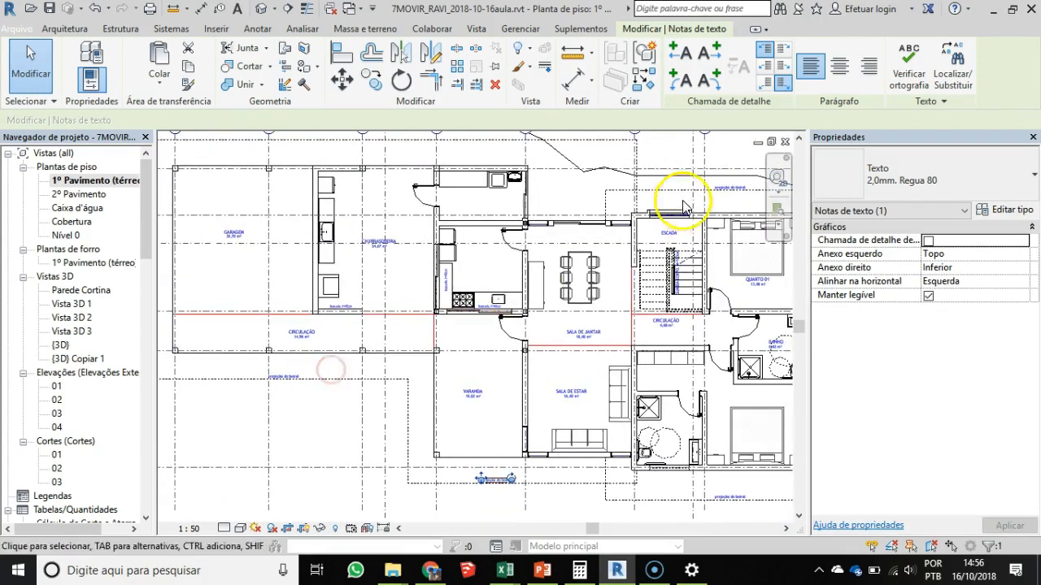
{"action": "left_click", "coordinate": [734, 188]}
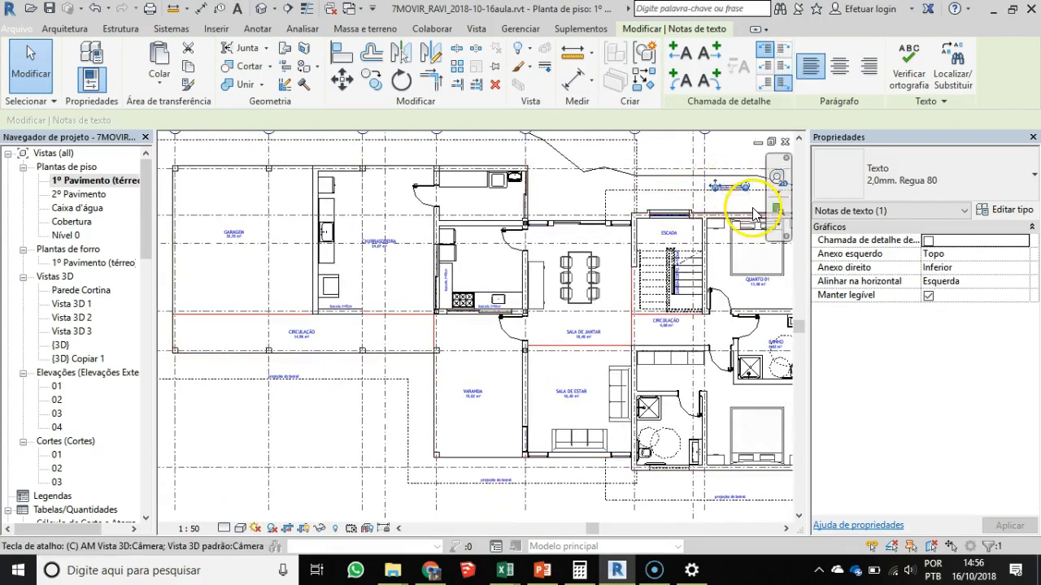
{"action": "key", "text": "c"}
{"action": "scroll", "coordinate": [404, 163], "scroll_direction": "up", "scroll_amount": 1}
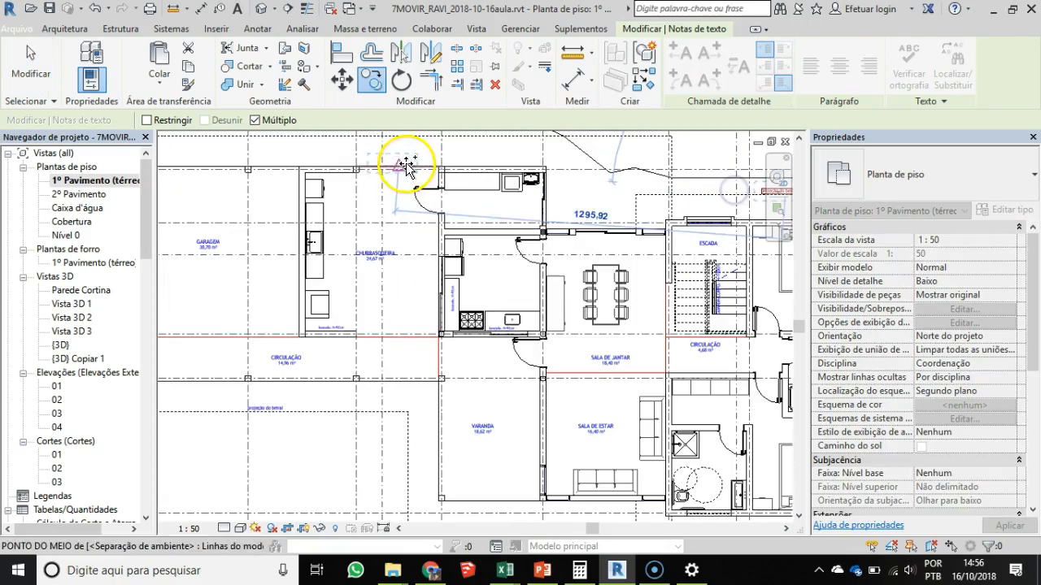
{"action": "middle_click_drag", "start_coordinate": [316, 167], "coordinate": [379, 287]}
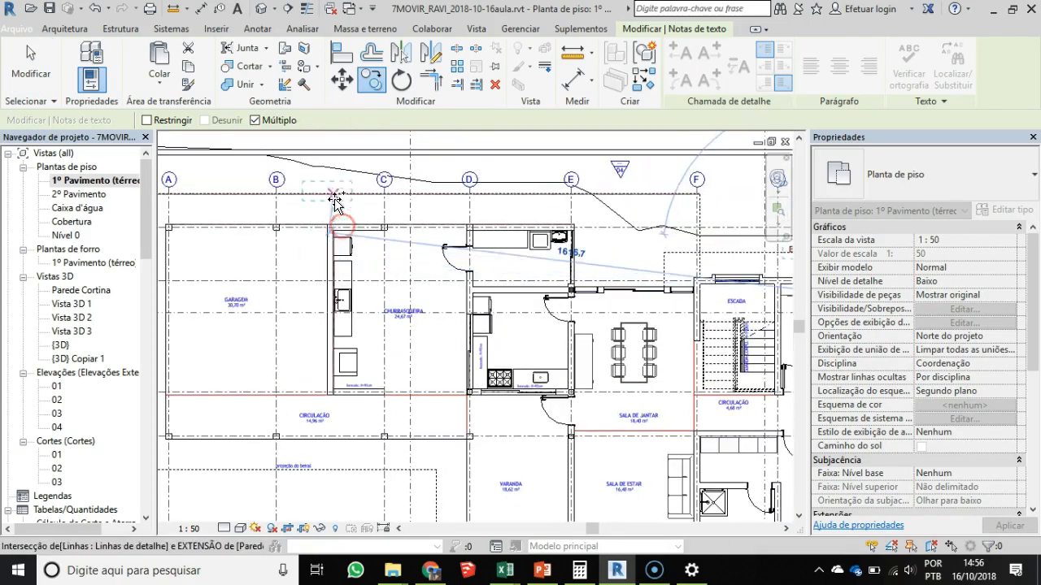
{"action": "left_click", "coordinate": [336, 193]}
- Place another copy of the note at the vertical projection line outside GARAGEM and select it
{"action": "middle_click_drag", "start_coordinate": [278, 439], "coordinate": [438, 416]}
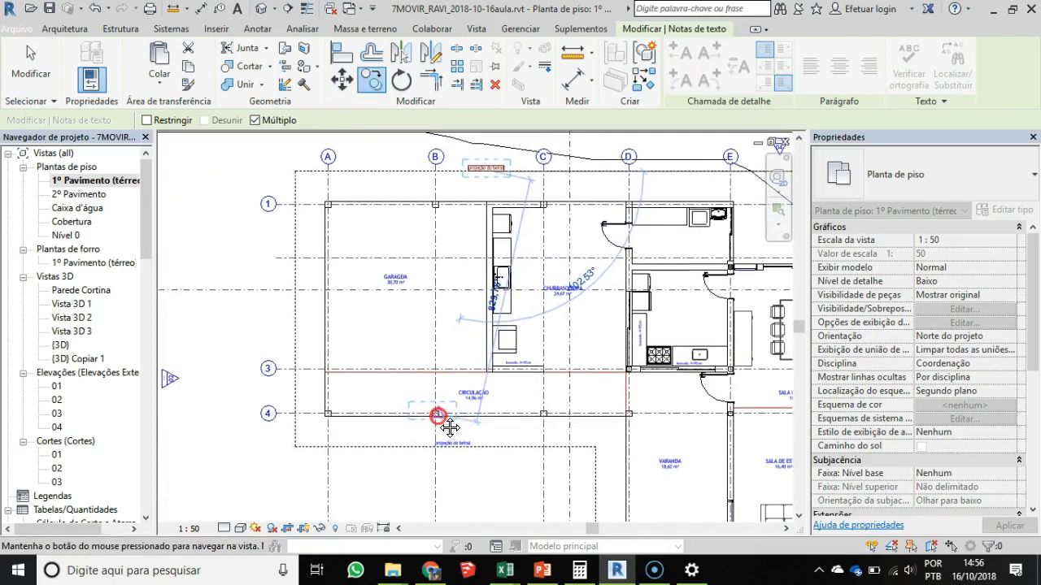
{"action": "left_click", "coordinate": [297, 299]}
{"action": "scroll", "coordinate": [297, 299], "scroll_direction": "up", "scroll_amount": 3}
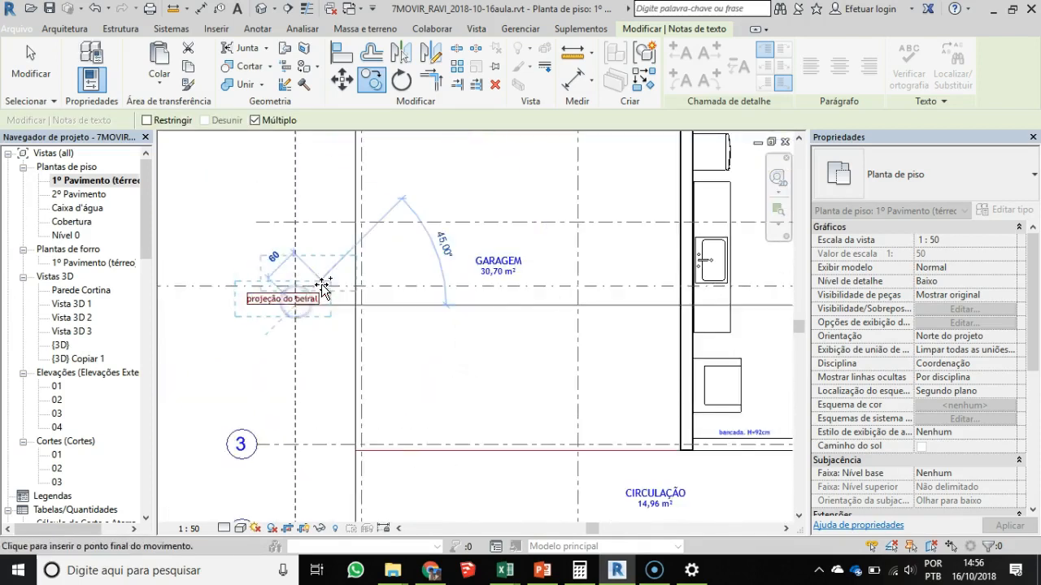
{"action": "left_click", "coordinate": [278, 297]}
- Rotate the note outside GARAGEM to vertical and move it alongside the outer face of the projection line
{"action": "left_click_drag", "start_coordinate": [313, 279], "coordinate": [278, 185]}
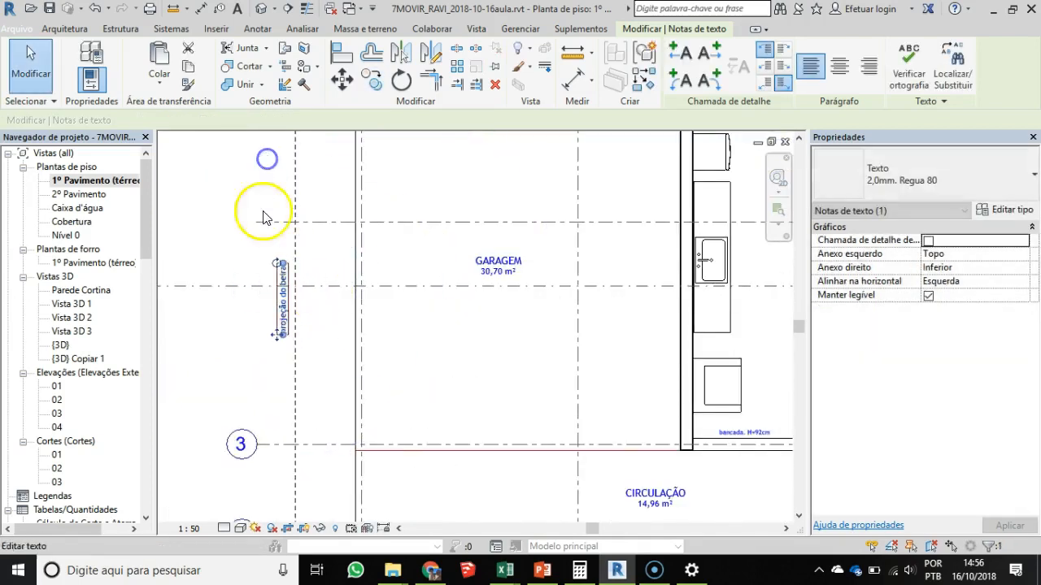
{"action": "scroll", "coordinate": [281, 357], "scroll_direction": "up", "scroll_amount": 3}
{"action": "left_click_drag", "start_coordinate": [278, 296], "coordinate": [291, 381]}
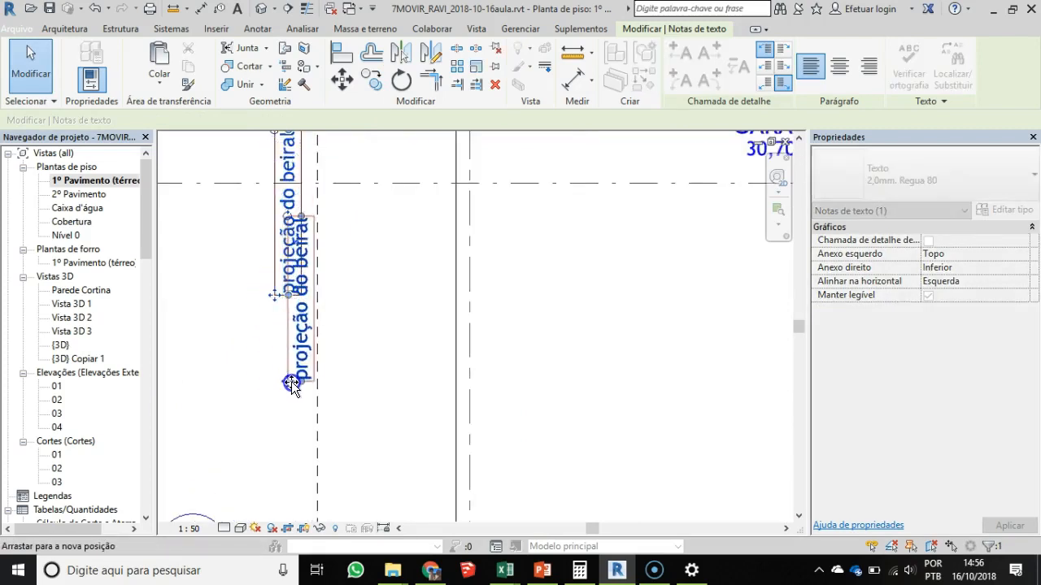
{"action": "scroll", "coordinate": [393, 396], "scroll_direction": "down", "scroll_amount": 3}
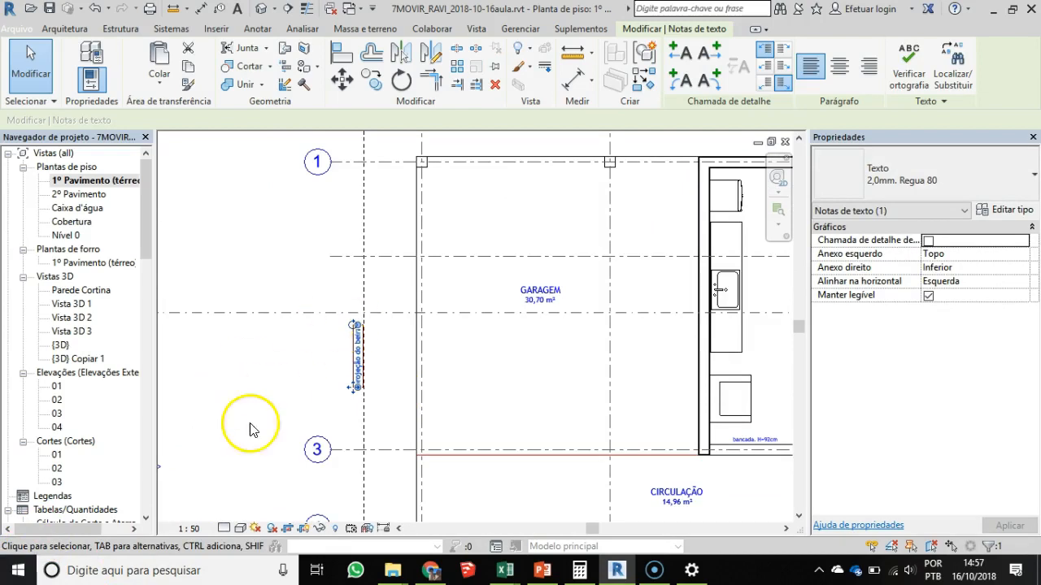
{"action": "scroll", "coordinate": [539, 379], "scroll_direction": "down", "scroll_amount": 4}
{"action": "middle_click_drag", "start_coordinate": [365, 343], "coordinate": [247, 284]}
{"action": "scroll", "coordinate": [471, 378], "scroll_direction": "down", "scroll_amount": 1}
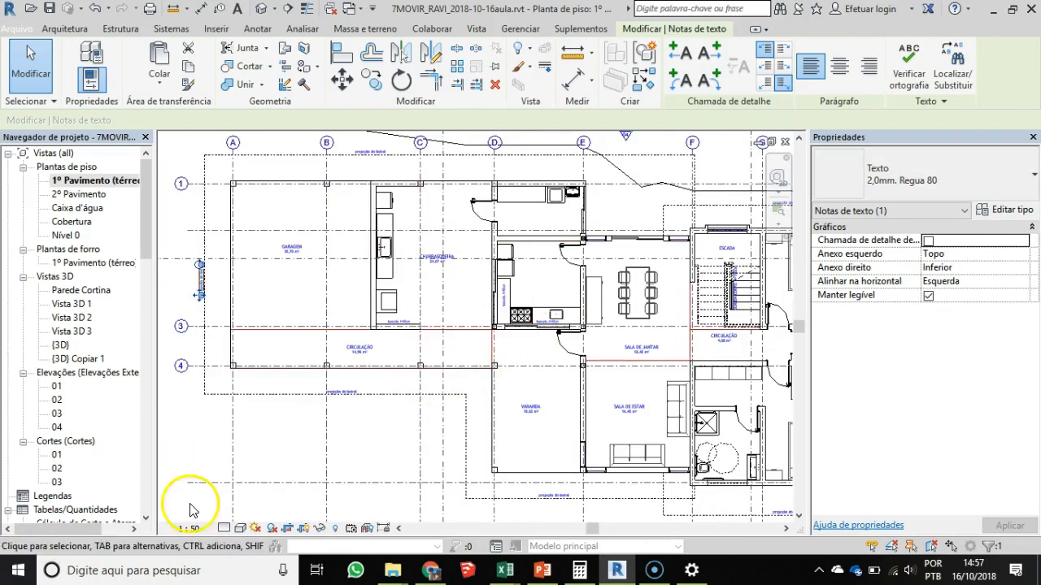